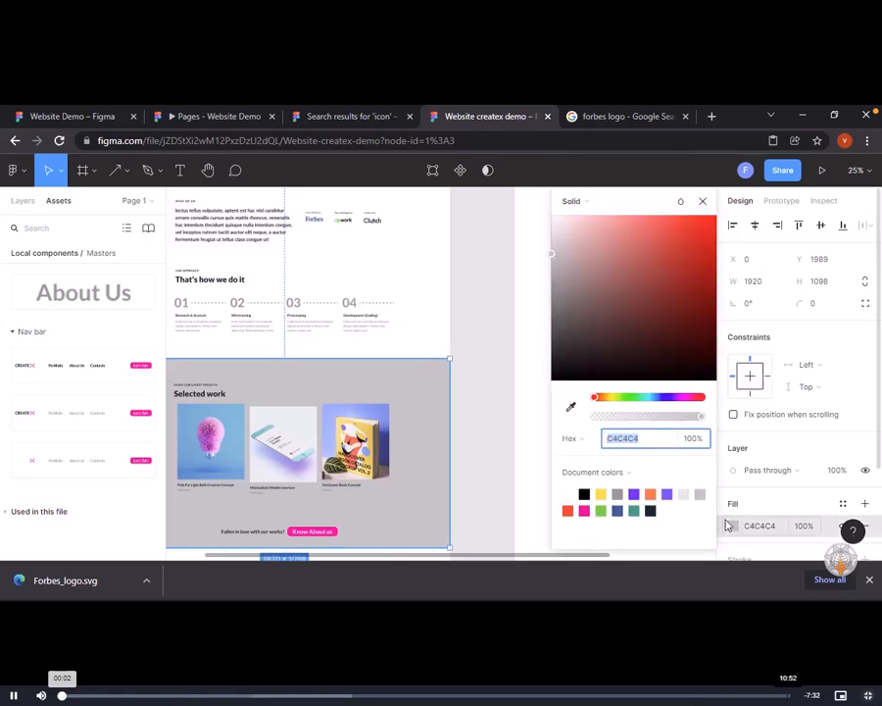
# Lighten the fill of the Selected work section's background rectangle to FAFAFA
pyautogui.click(843, 502)
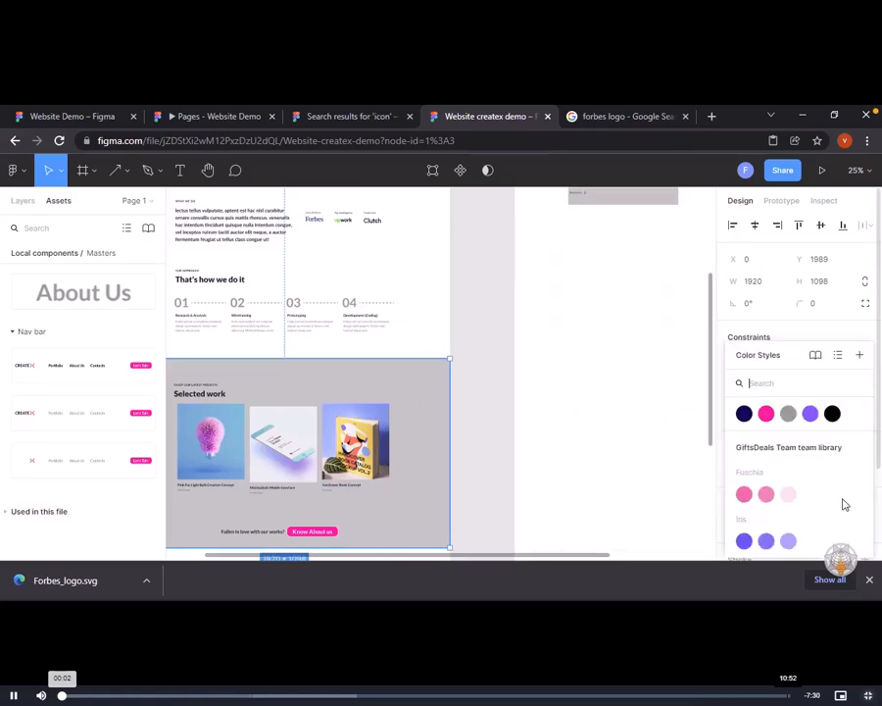
pyautogui.click(784, 335)
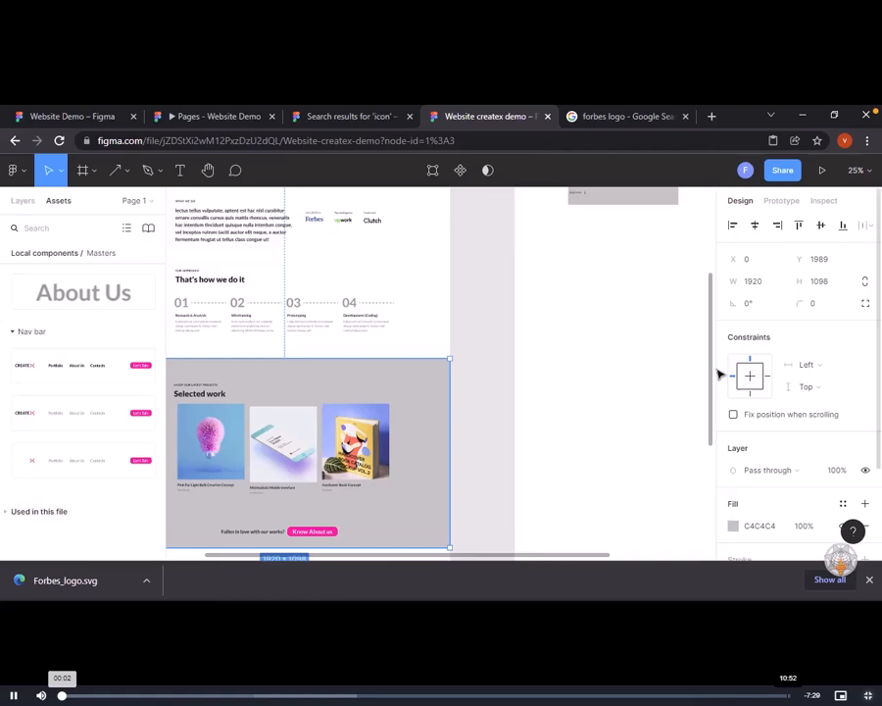
pyautogui.click(737, 526)
pyautogui.moveTo(552, 256); pyautogui.dragTo(550, 217)
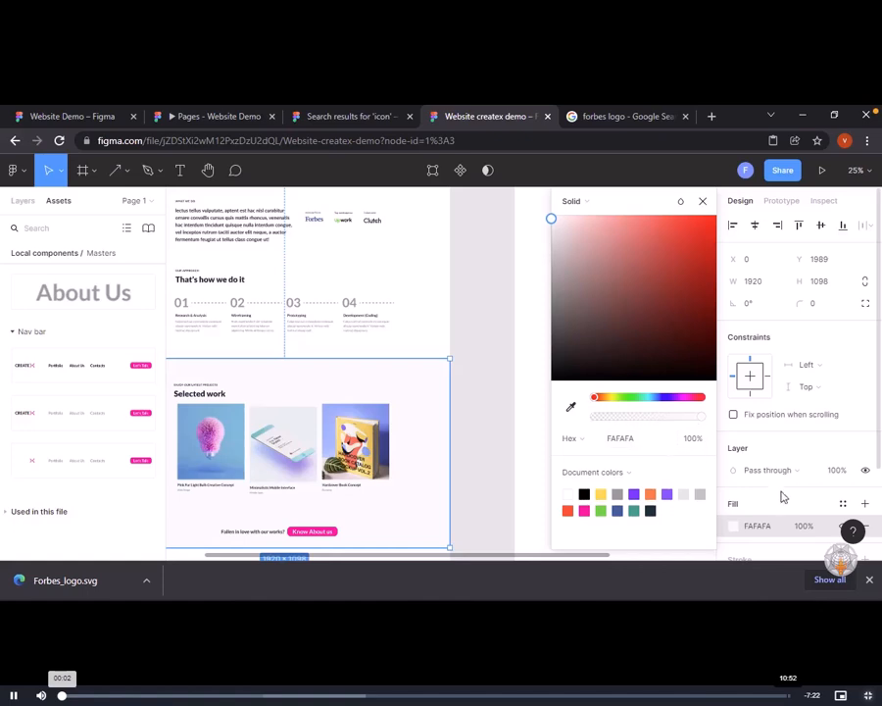
# Save the Selected work background's fill as a new color style named lightgray
pyautogui.click(819, 504)
pyautogui.click(842, 502)
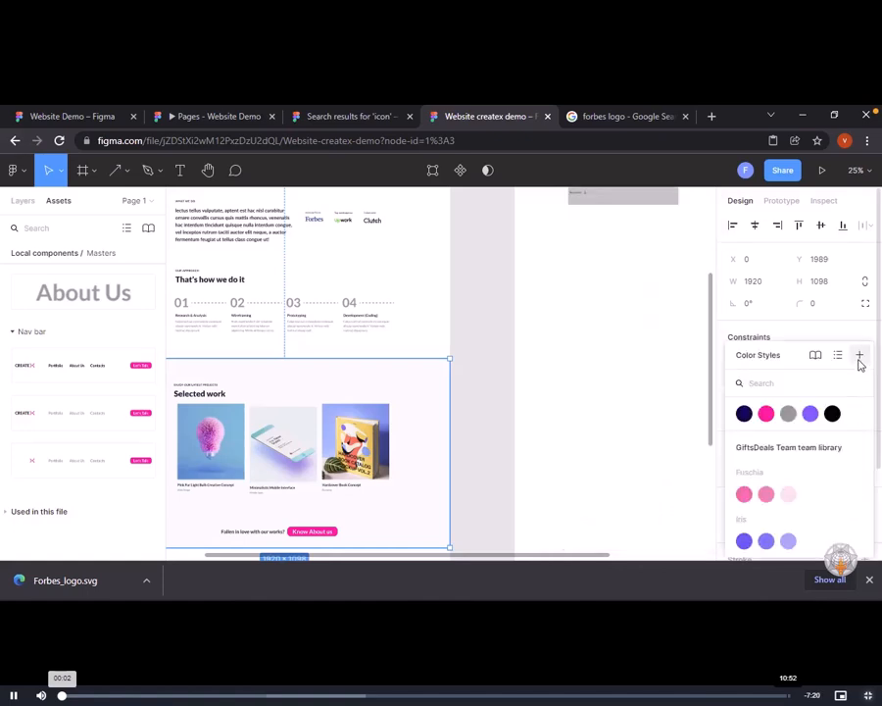
pyautogui.click(860, 355)
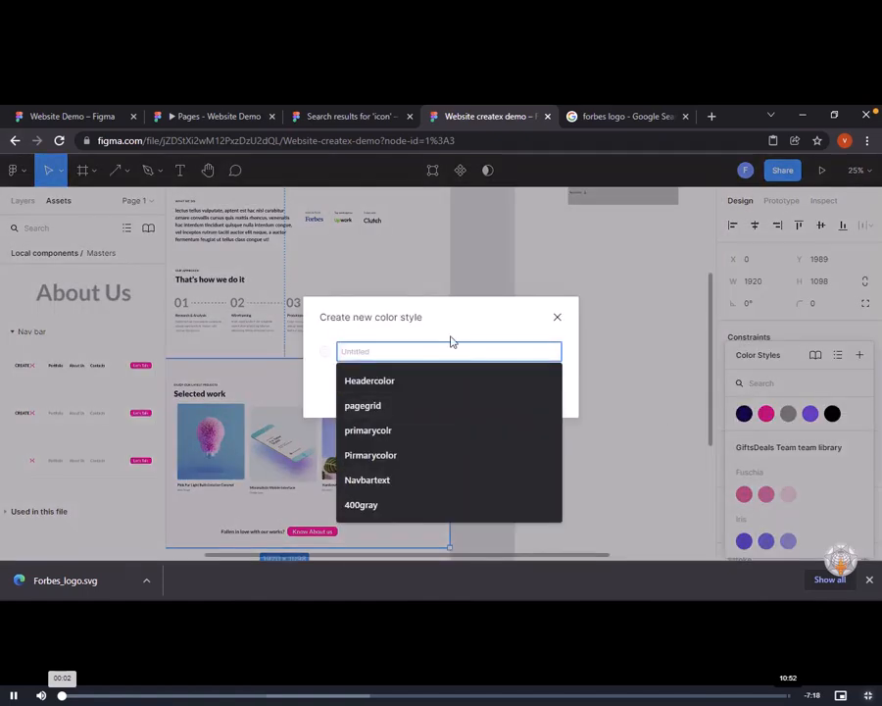
pyautogui.write('lightgray')
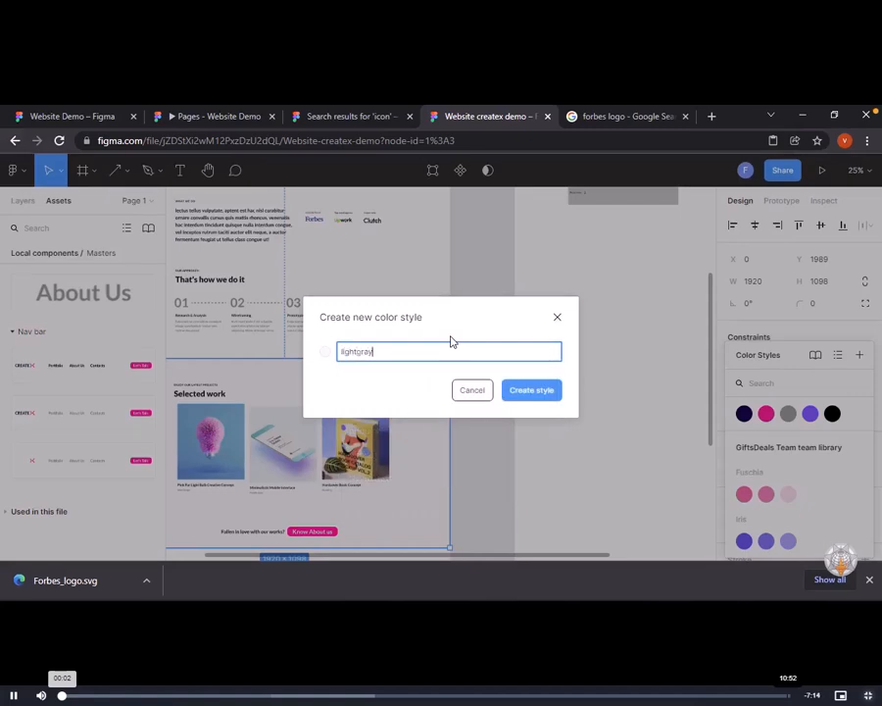
pyautogui.press('Return')
# Apply the lightgray color style to the background rectangle behind Our story on the About us page
pyautogui.scroll(5, 595, 333)
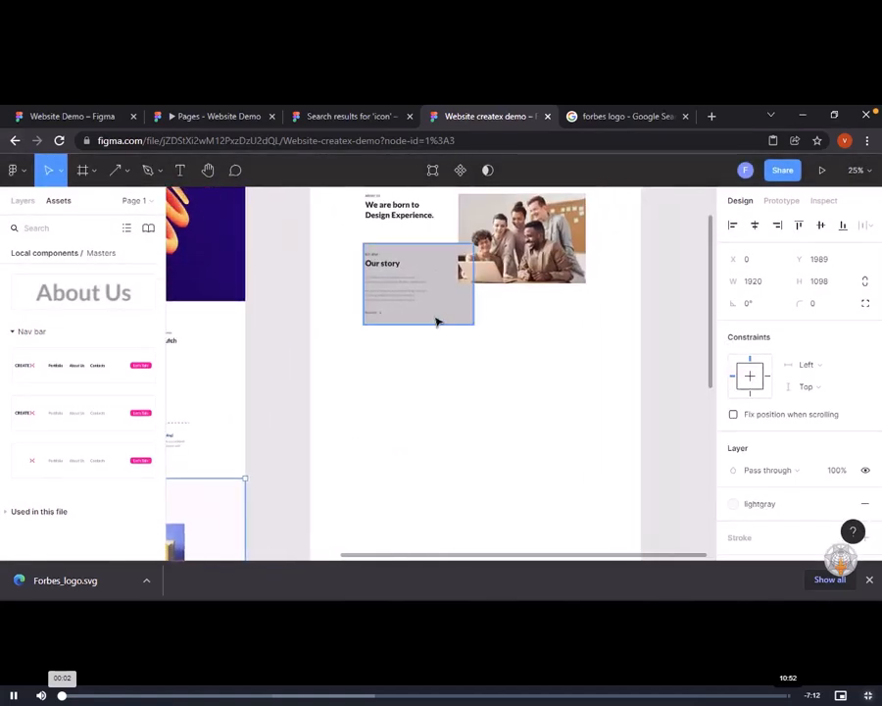
pyautogui.click(437, 315)
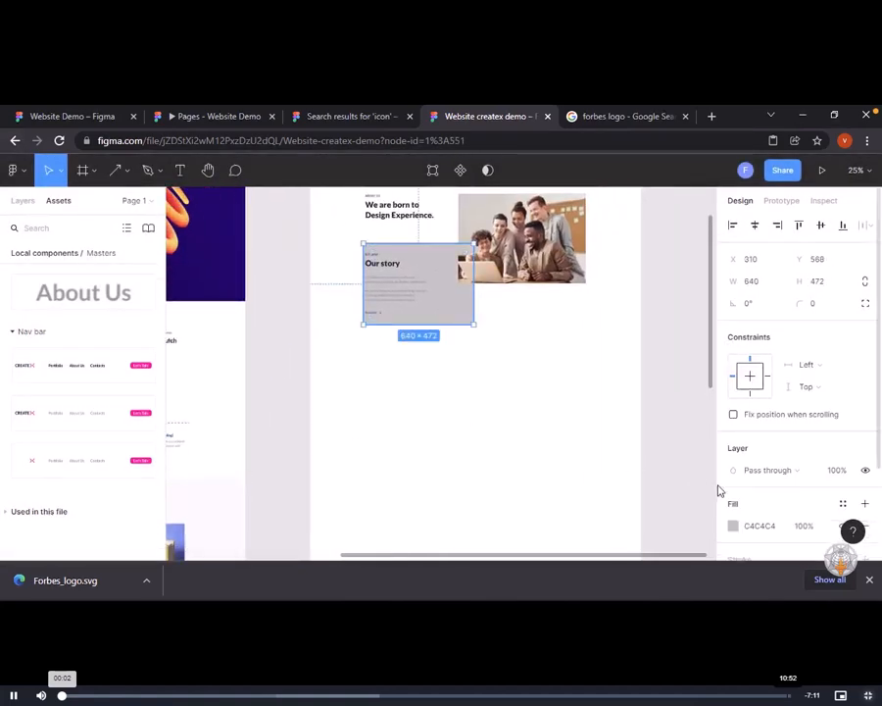
pyautogui.click(842, 503)
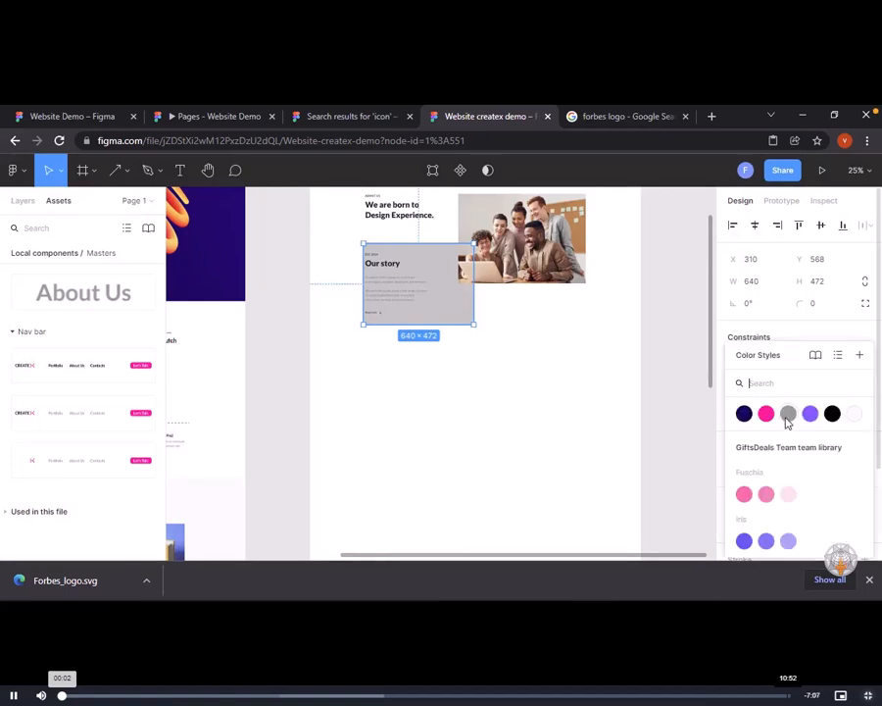
pyautogui.click(852, 413)
pyautogui.click(434, 407)
# Extend the left edge of the Our story background rectangle outward to make it 654 wide
pyautogui.moveTo(435, 407); pyautogui.dragTo(504, 557)
pyautogui.hotkey('ctrl', '+')
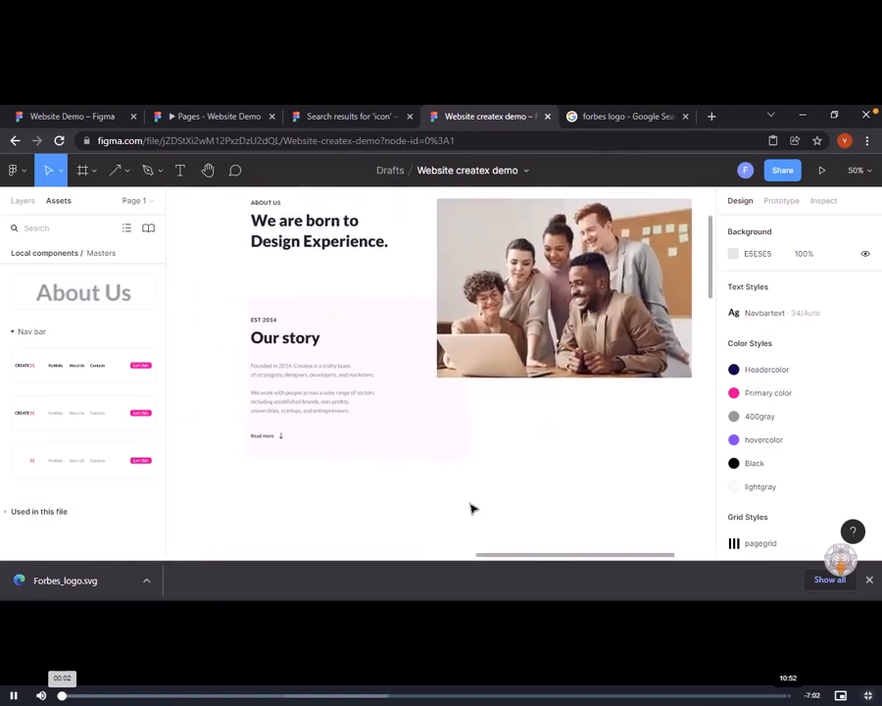
pyautogui.click(309, 412)
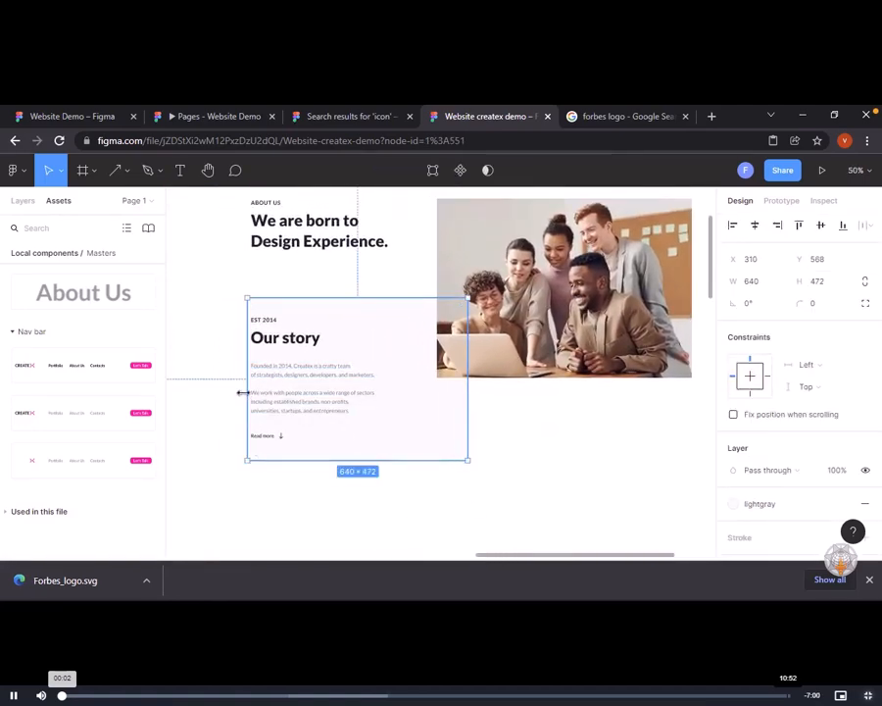
pyautogui.moveTo(239, 390); pyautogui.dragTo(243, 392)
pyautogui.click(543, 450)
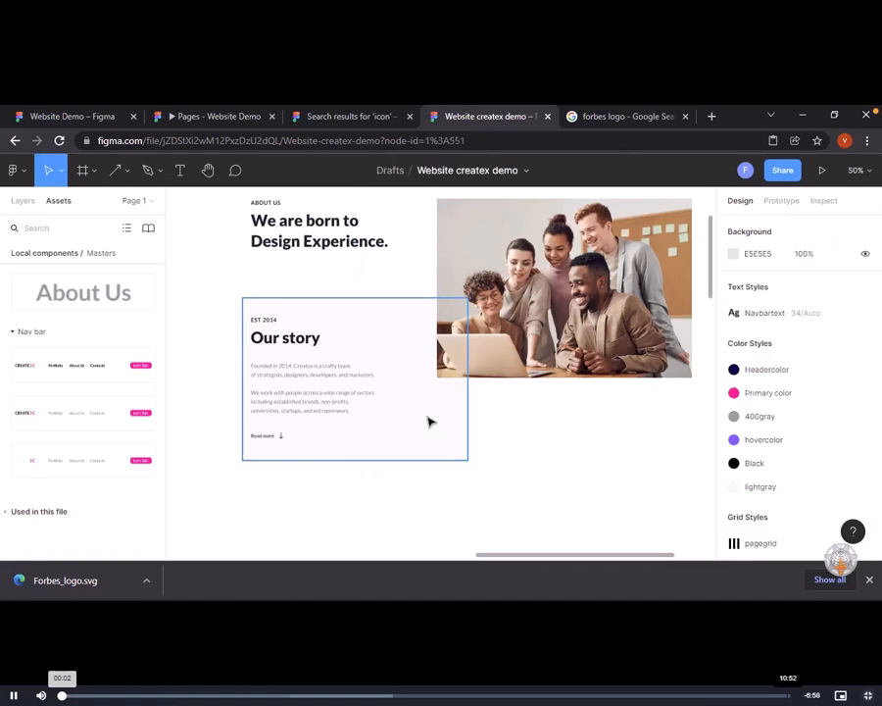
# Detach the lightgray style from the Our story background rectangle and set its fill to the slightly darker F1F1F1
pyautogui.click(429, 419)
pyautogui.click(735, 504)
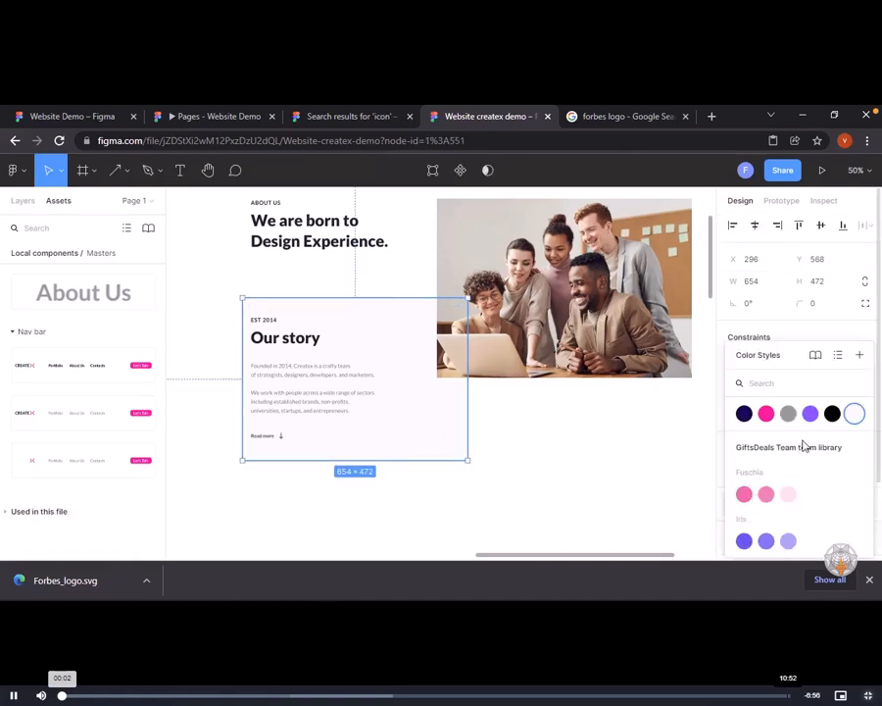
pyautogui.click(852, 342)
pyautogui.scroll(-2, 841, 495)
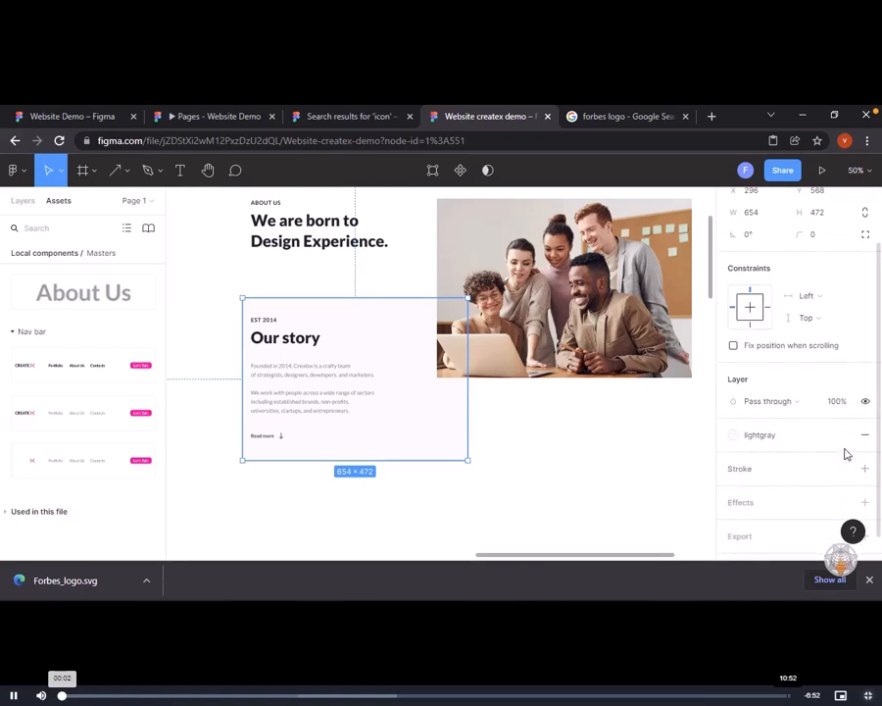
pyautogui.click(843, 434)
pyautogui.click(734, 457)
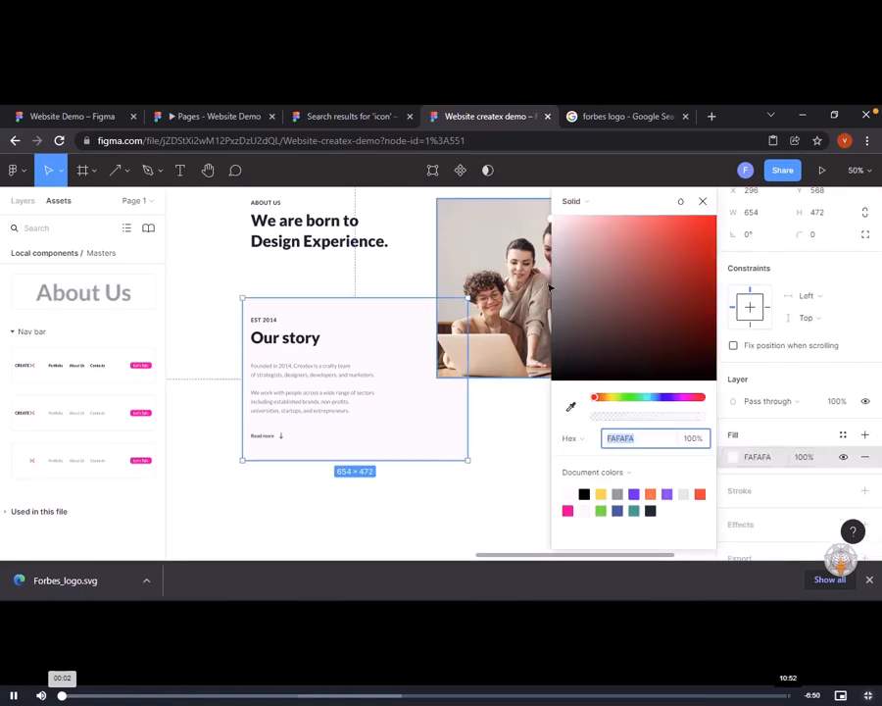
pyautogui.click(550, 229)
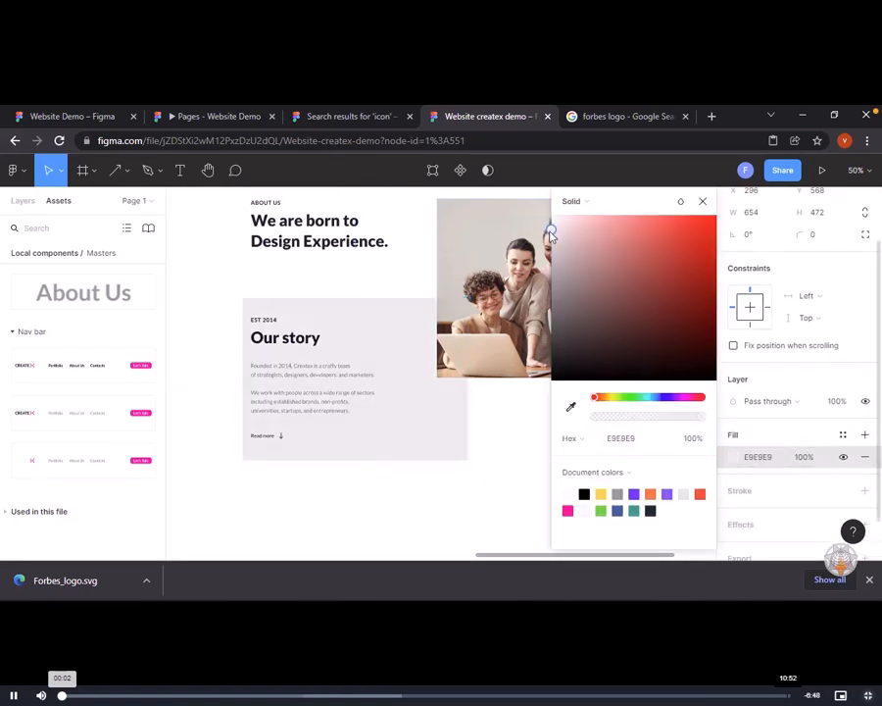
pyautogui.moveTo(551, 231); pyautogui.dragTo(551, 230)
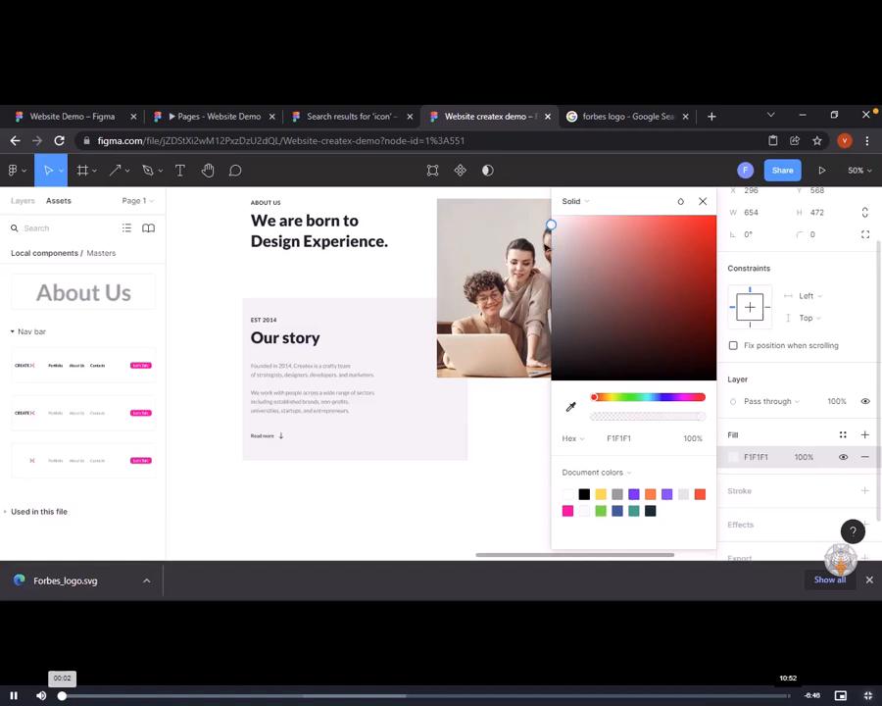
pyautogui.click(386, 499)
# Show the layout grids on the About us page
pyautogui.press('-')
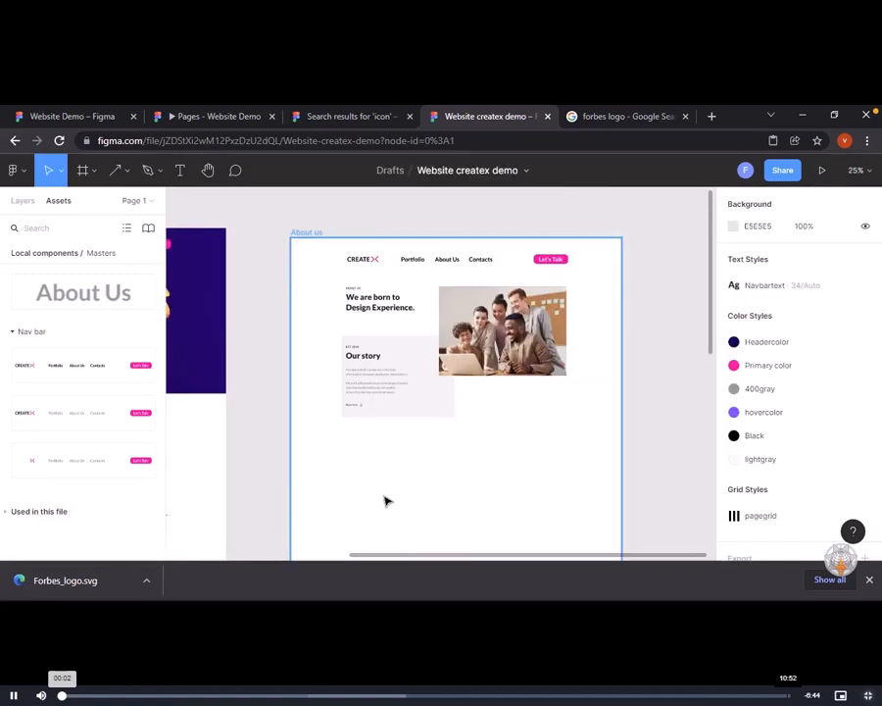
pyautogui.click(869, 175)
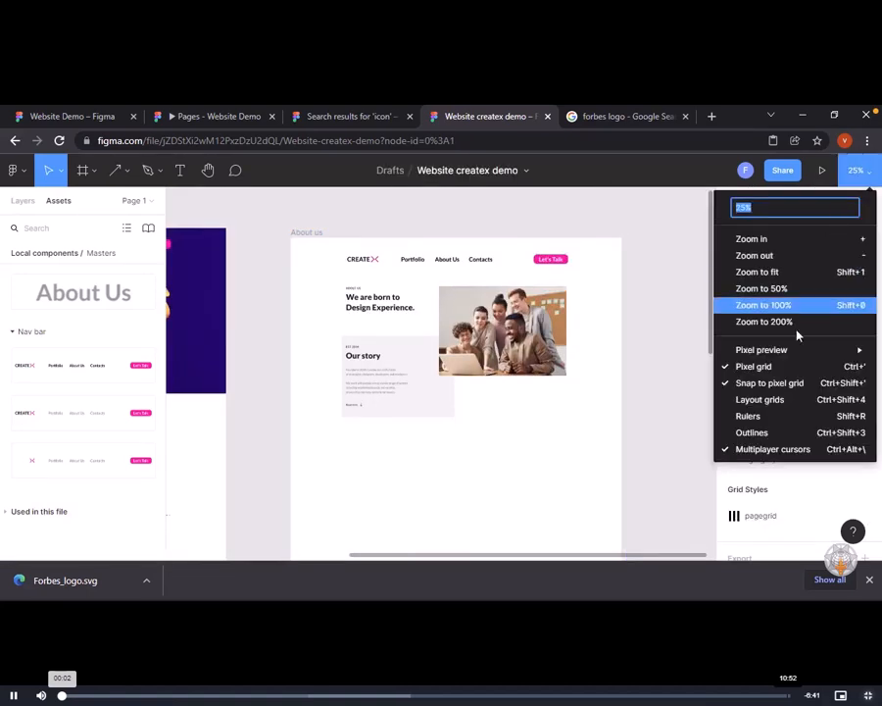
pyautogui.click(756, 398)
# Nudge the team photo and the Our story block slightly to the right to line up with the layout grid
pyautogui.scroll(-3, 591, 432)
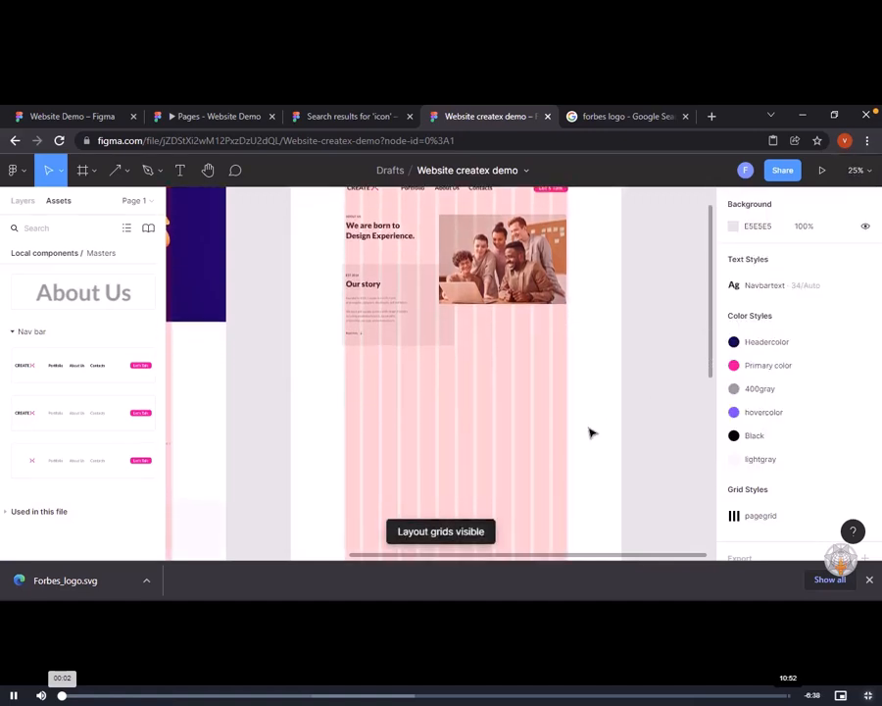
pyautogui.scroll(1, 591, 432)
pyautogui.click(366, 331)
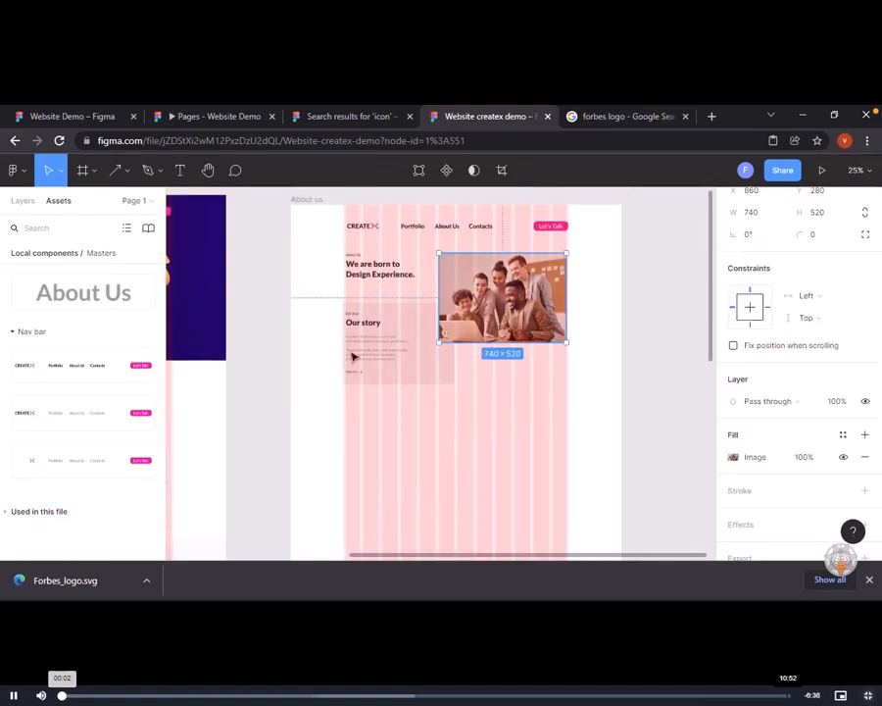
pyautogui.moveTo(501, 317); pyautogui.dragTo(503, 316)
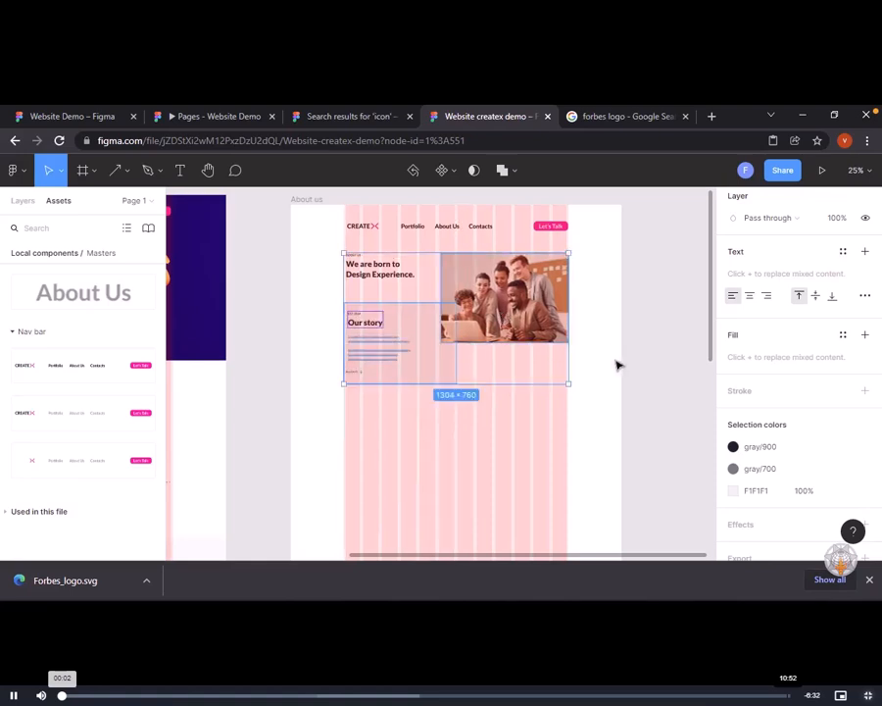
pyautogui.click(576, 427)
# Switch to the Website Demo file and copy the paragraph beside Vision, Mission and Values on its About Us page
pyautogui.click(68, 115)
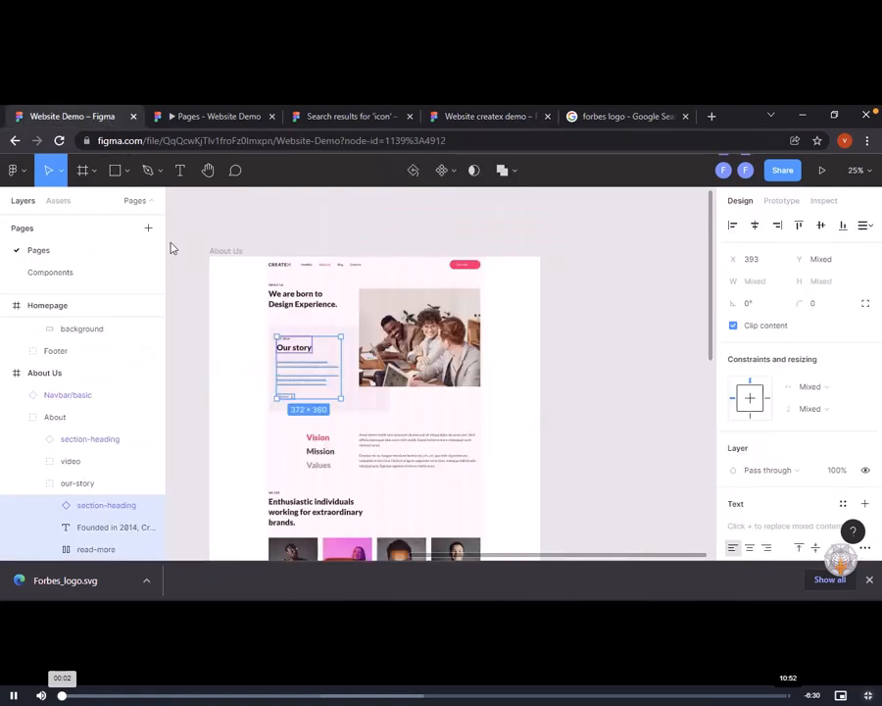
pyautogui.scroll(-2, 235, 283)
pyautogui.scroll(-4, 557, 437)
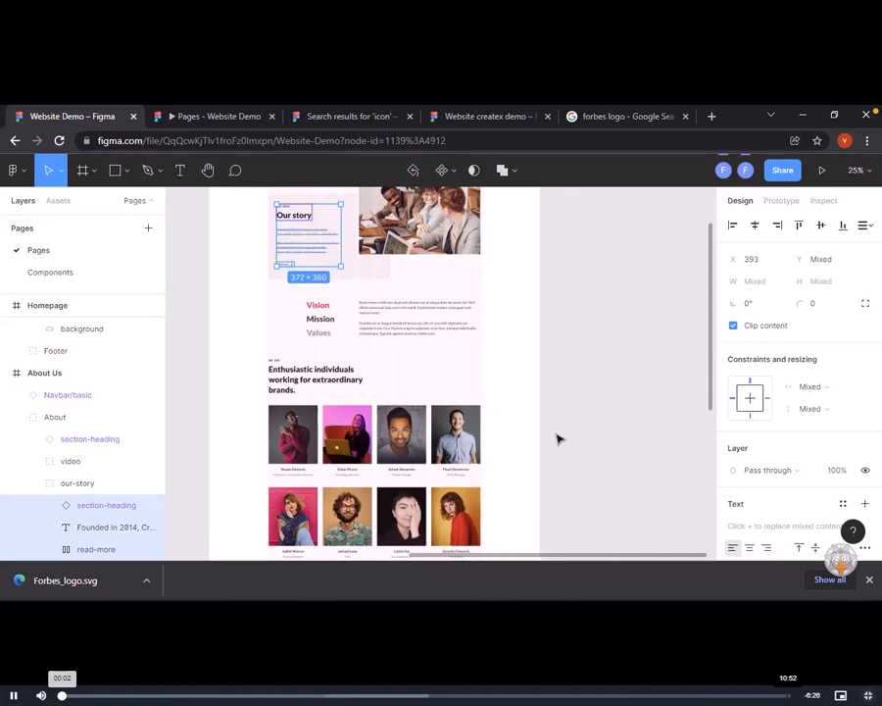
pyautogui.hotkey('ctrl', '+')
pyautogui.hscroll(-5, 554, 434)
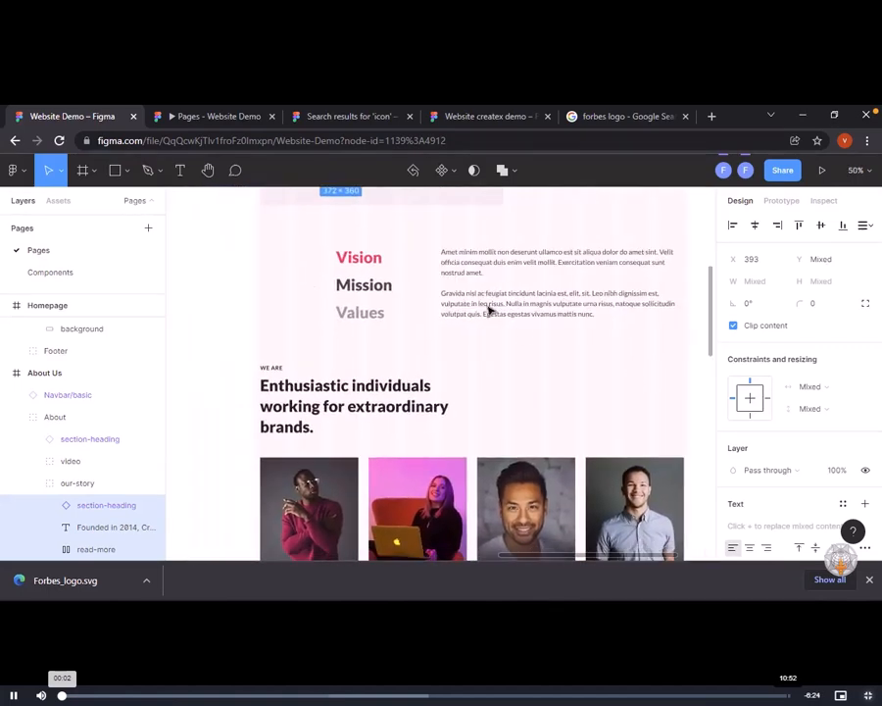
pyautogui.click(469, 310)
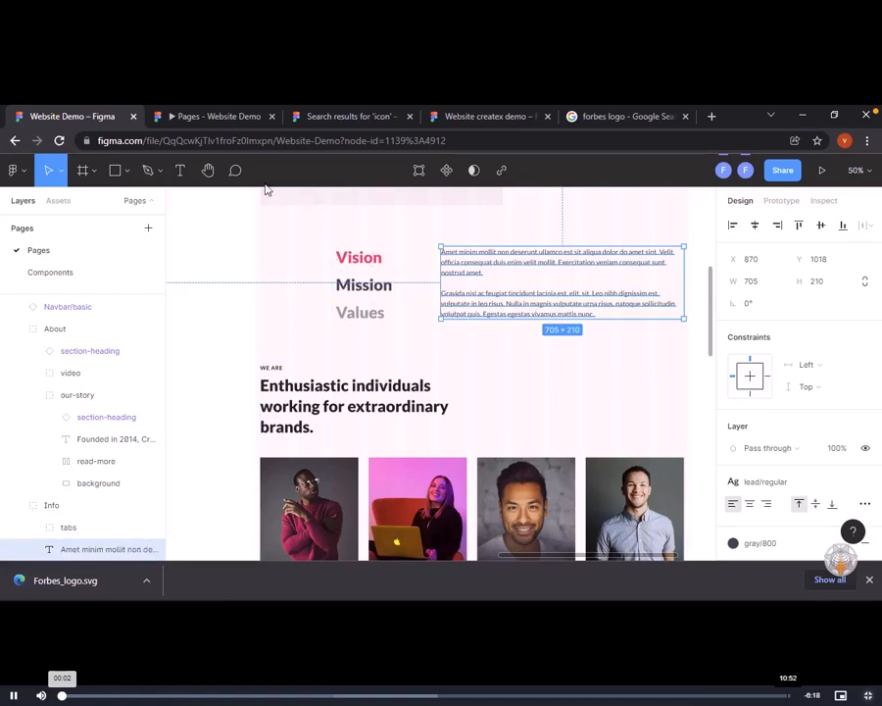
# Paste the copied paragraph into the About us page of Website createx demo and place it in the right half of the grid below the photo
pyautogui.click(482, 116)
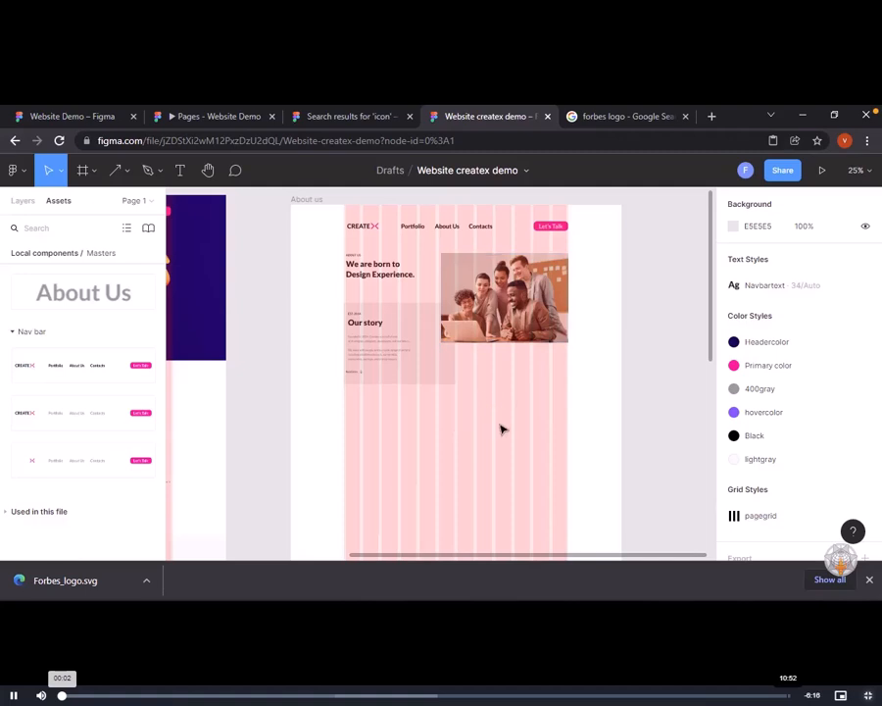
pyautogui.hotkey('ctrl', 'v')
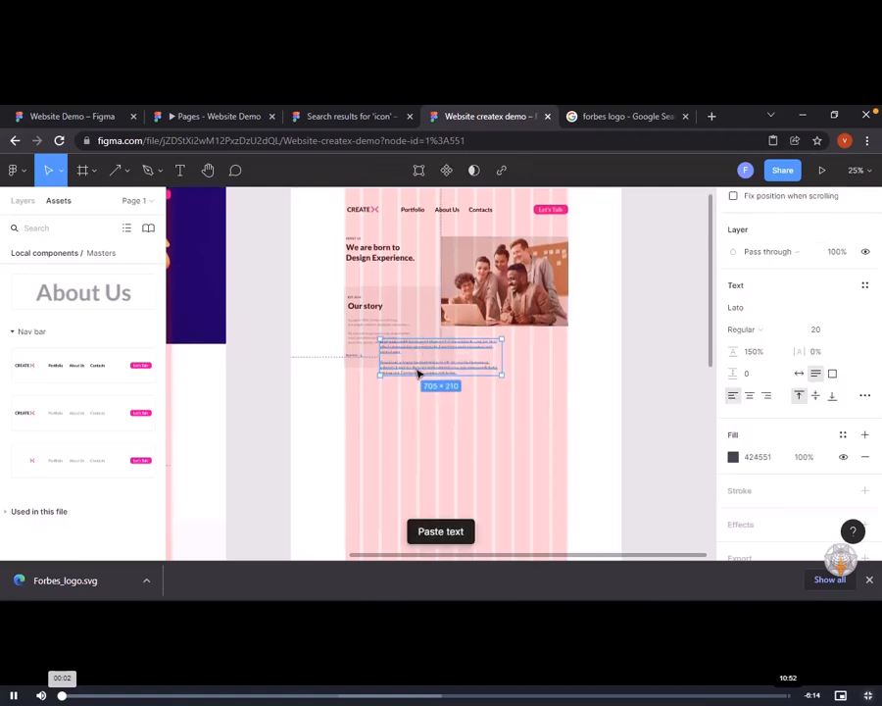
pyautogui.moveTo(417, 372); pyautogui.dragTo(524, 219)
# Add a text layer reading "Mission" to the left of the pasted paragraph
pyautogui.hotkey('shift', '0')
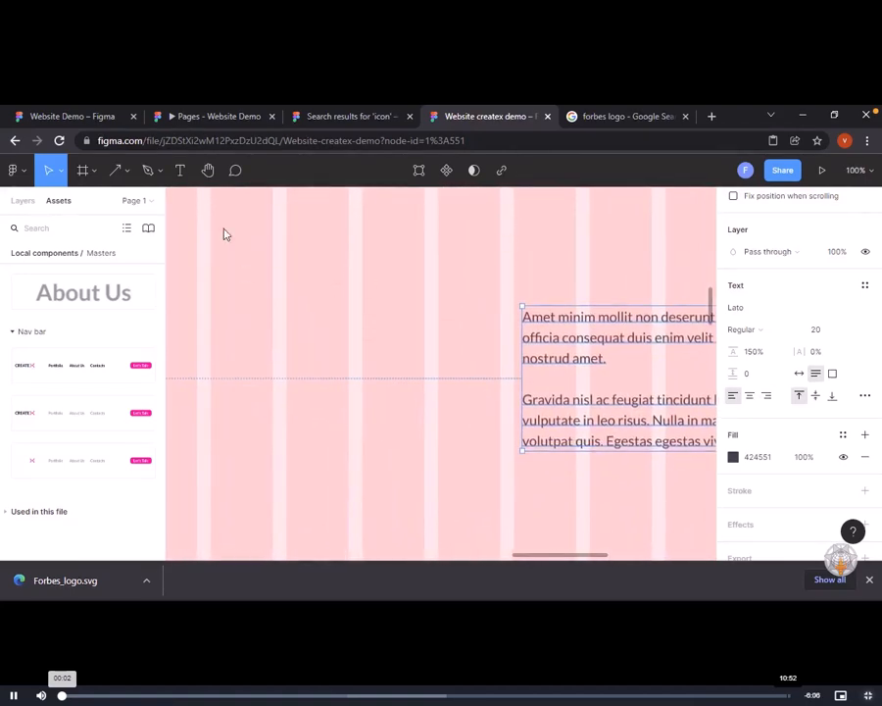
pyautogui.click(181, 172)
pyautogui.click(315, 353)
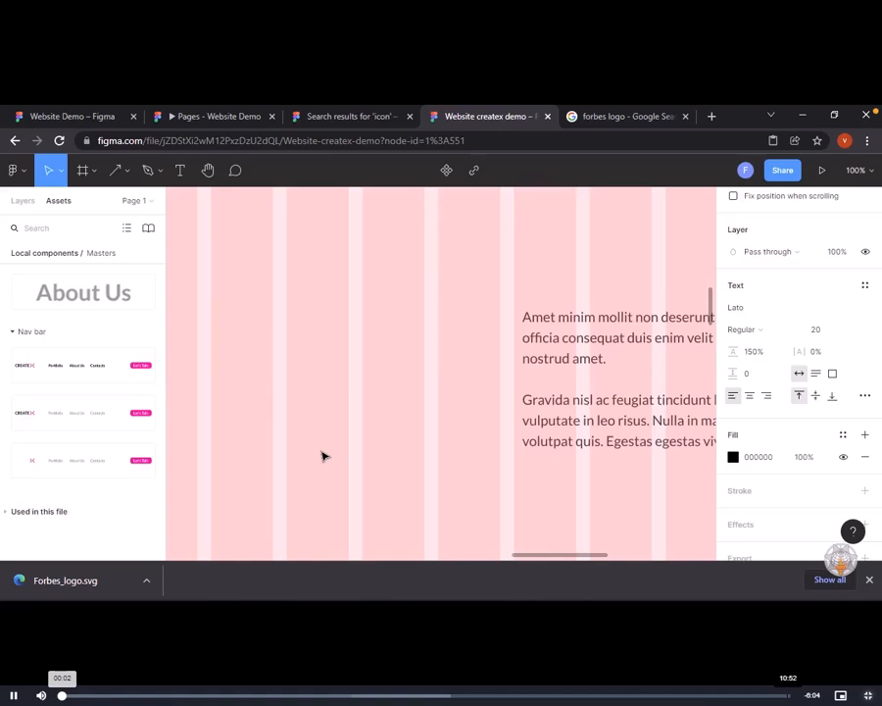
pyautogui.write('ssion')
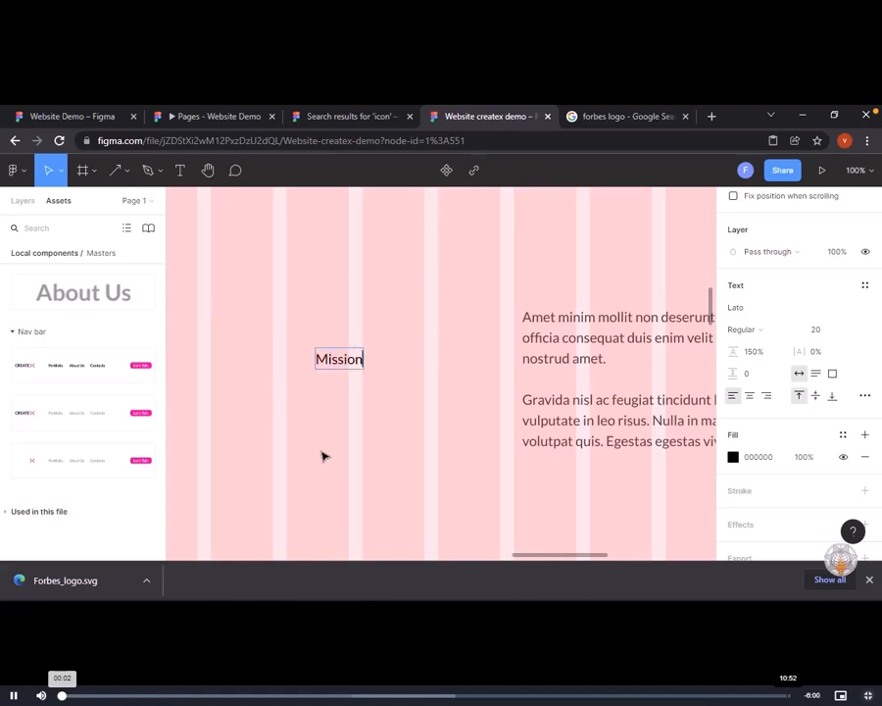
pyautogui.press('Escape')
# Check the Vision, Mission and Values headings in the Website Demo file, and set the Mission text's font size to 48
pyautogui.click(106, 119)
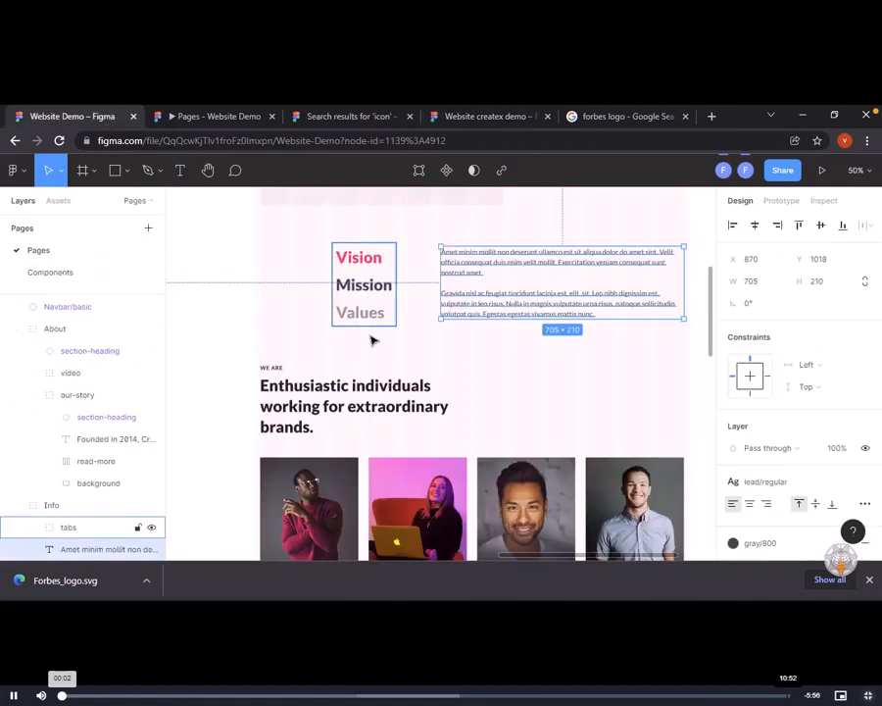
pyautogui.click(505, 118)
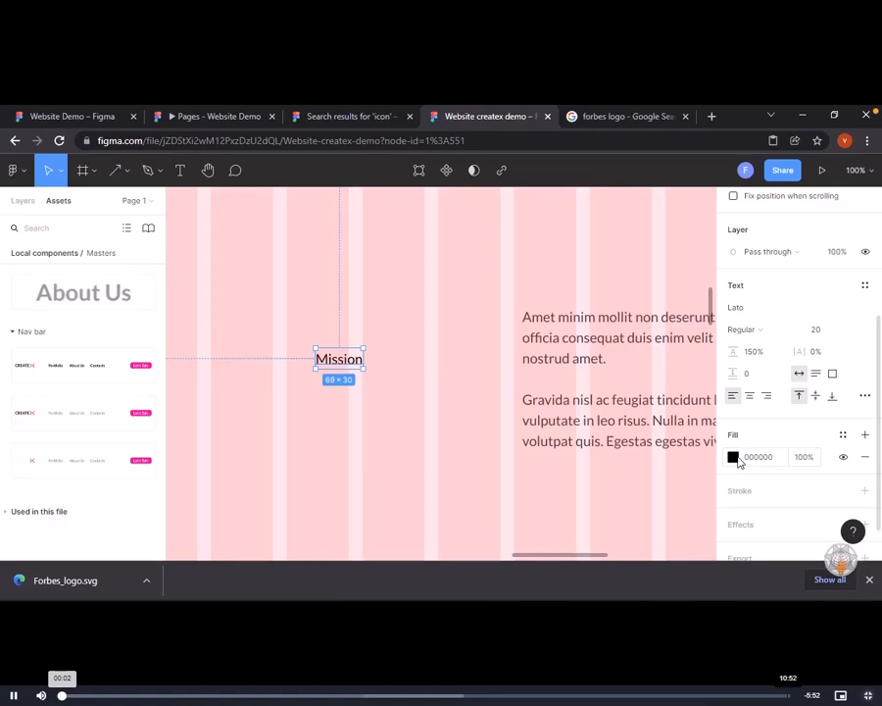
pyautogui.click(849, 330)
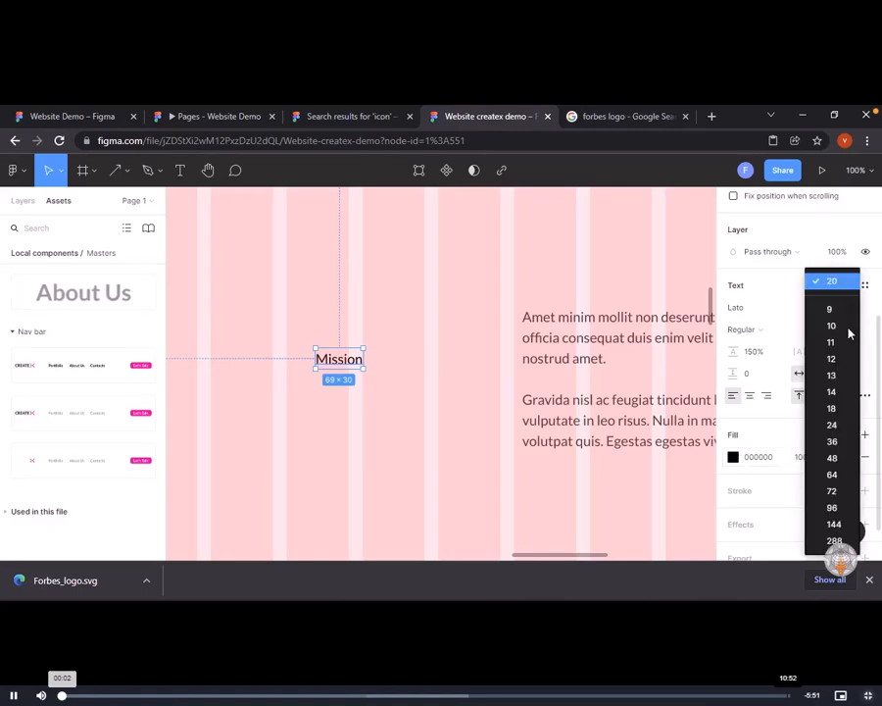
pyautogui.click(832, 458)
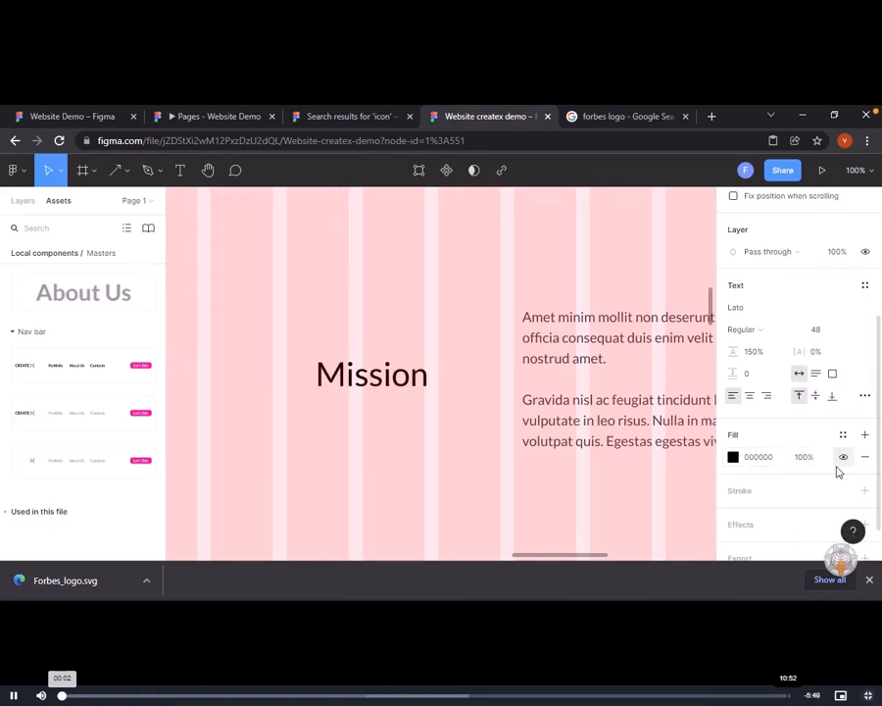
# Make the Mission text Bold, and place a copy of it directly above reading "Vision"
pyautogui.click(766, 333)
pyautogui.click(765, 364)
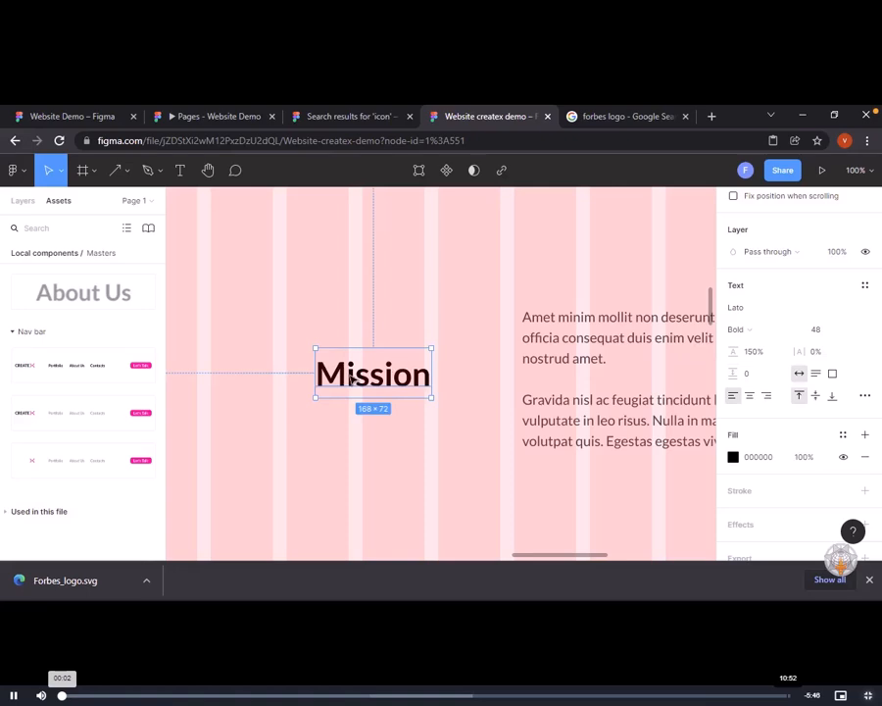
pyautogui.moveTo(351, 378); pyautogui.dragTo(351, 327)
pyautogui.press('alt')
pyautogui.doubleClick(351, 327)
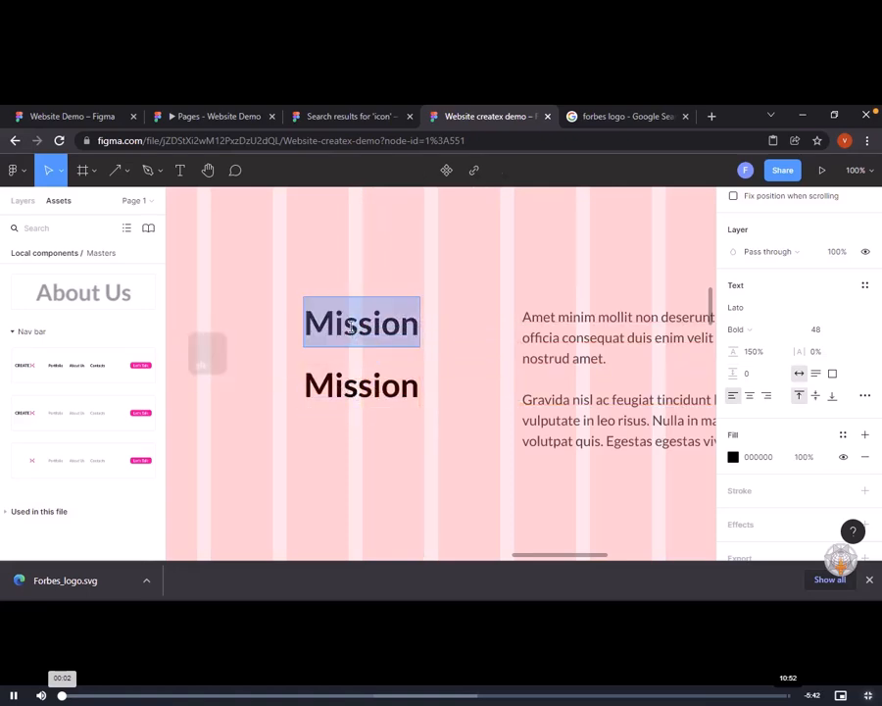
pyautogui.write('Vissio')
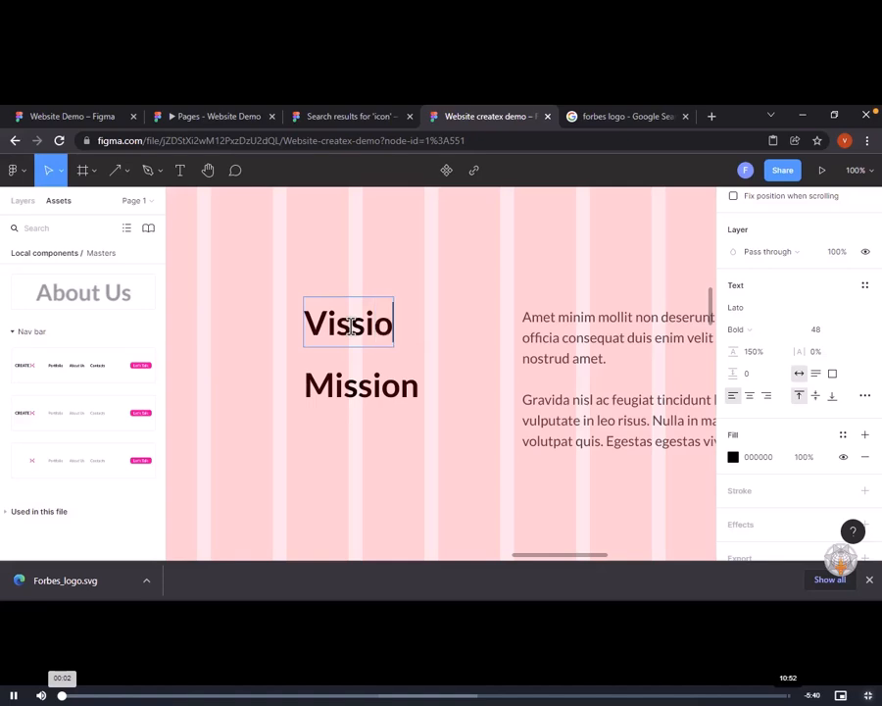
pyautogui.press('BackSpace')
pyautogui.press('BackSpace')
pyautogui.press('BackSpace')
pyautogui.write('i')
pyautogui.write('on')
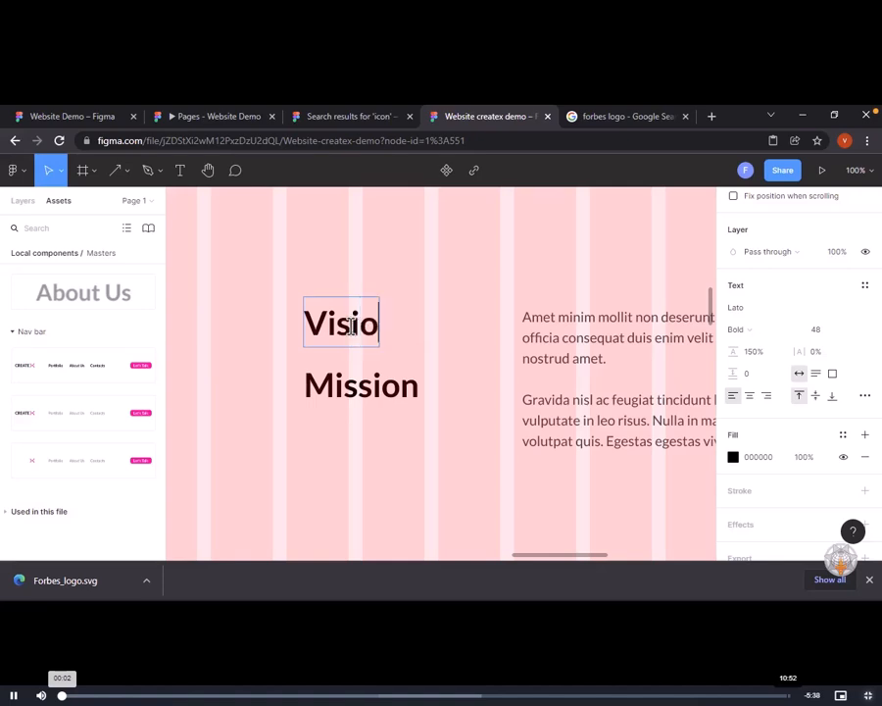
pyautogui.press('Escape')
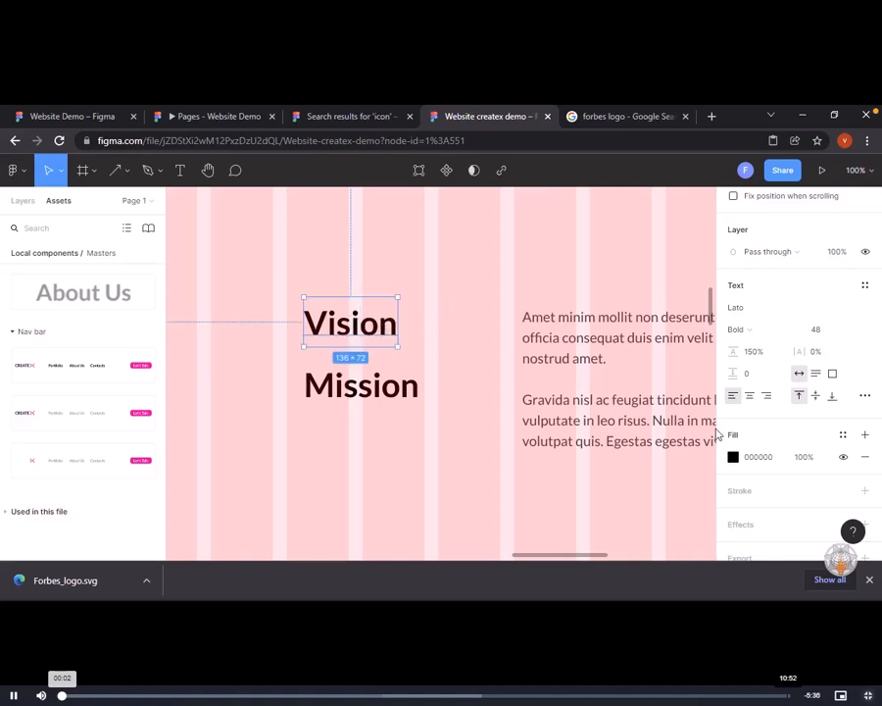
# Apply the Primary color style to the Vision text's fill
pyautogui.click(733, 456)
pyautogui.click(843, 434)
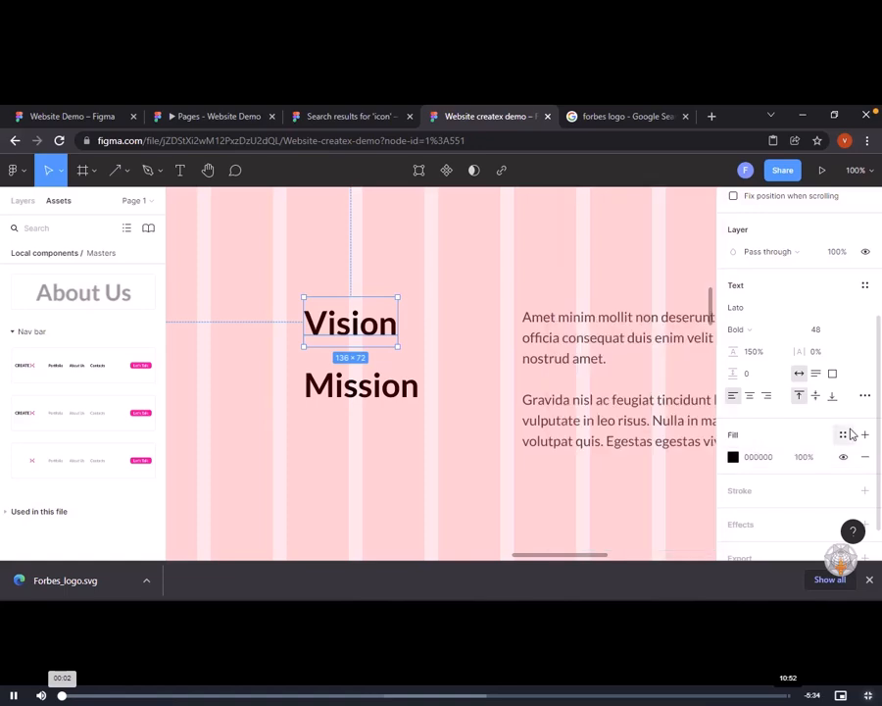
pyautogui.click(843, 434)
pyautogui.click(765, 413)
pyautogui.click(417, 466)
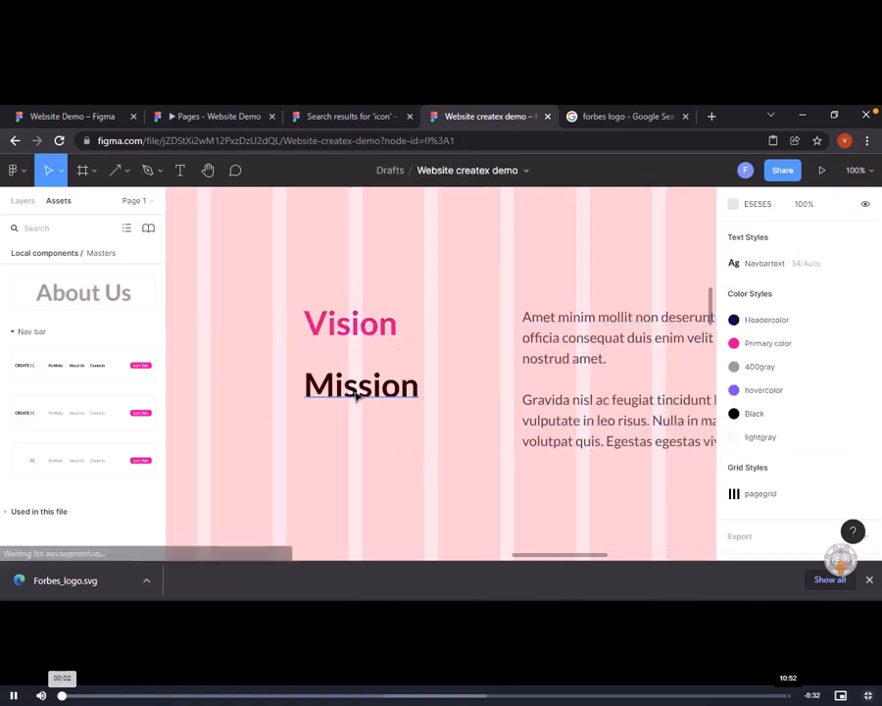
# Duplicate the Mission text directly below itself and change the copy to read "Values"
pyautogui.click(372, 395)
pyautogui.moveTo(375, 396); pyautogui.dragTo(372, 458)
pyautogui.doubleClick(370, 457)
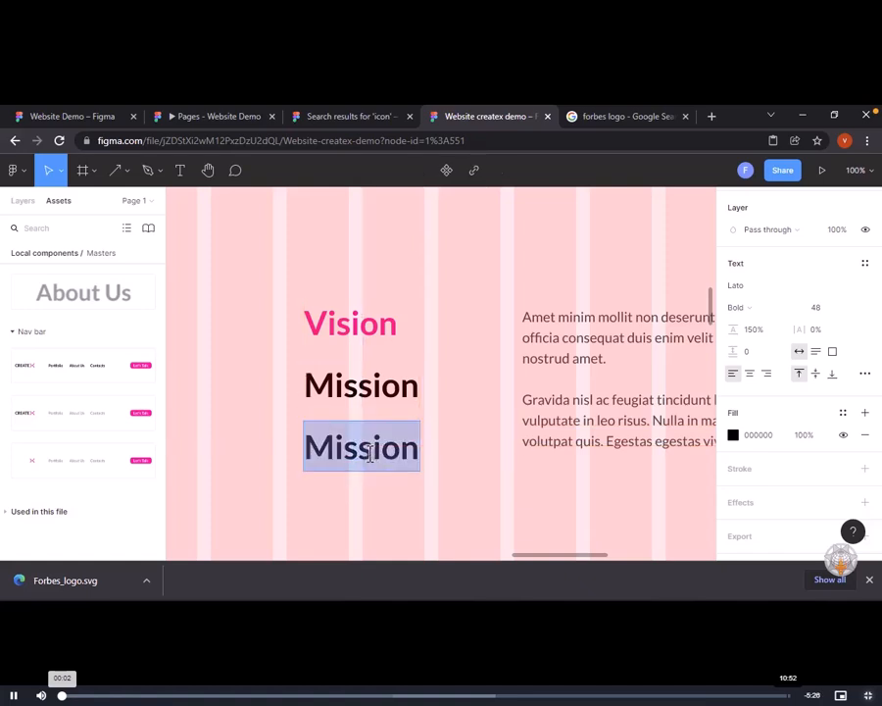
pyautogui.write('Values')
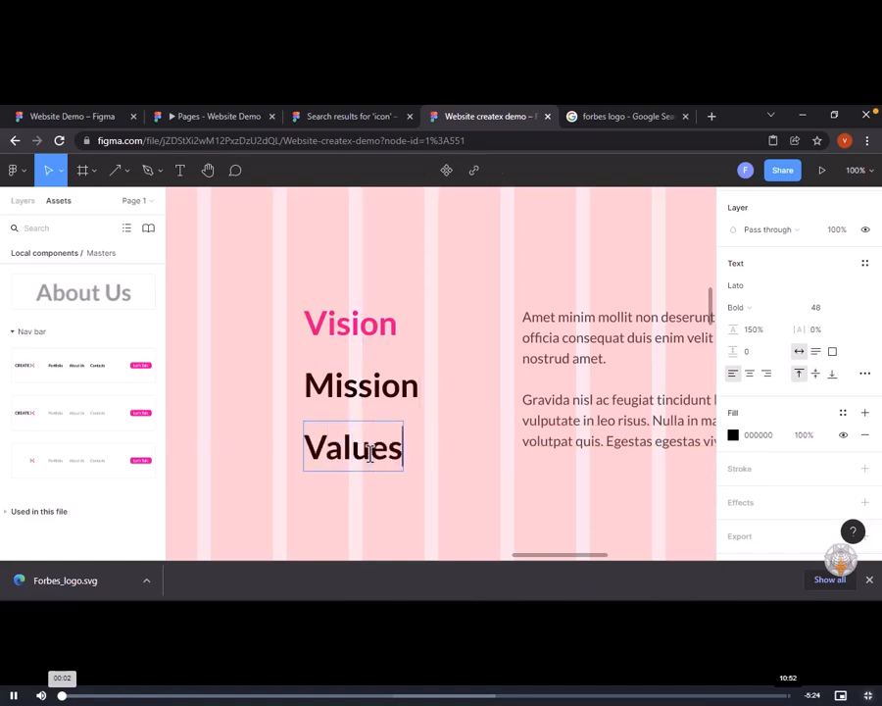
pyautogui.press('Escape')
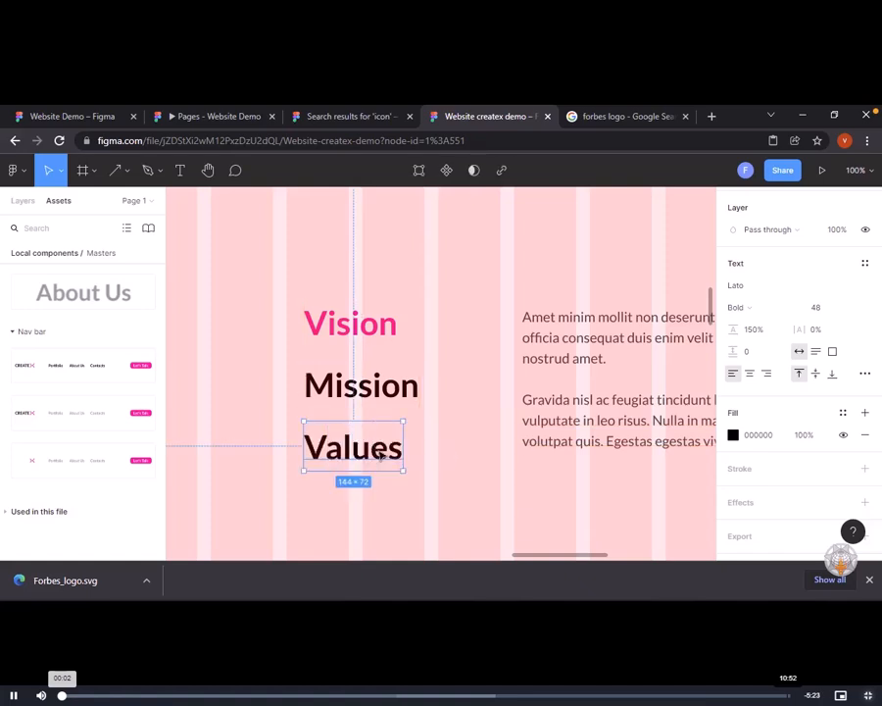
# Apply the 400gray color style to the Values text's fill
pyautogui.click(732, 434)
pyautogui.click(841, 413)
pyautogui.click(841, 412)
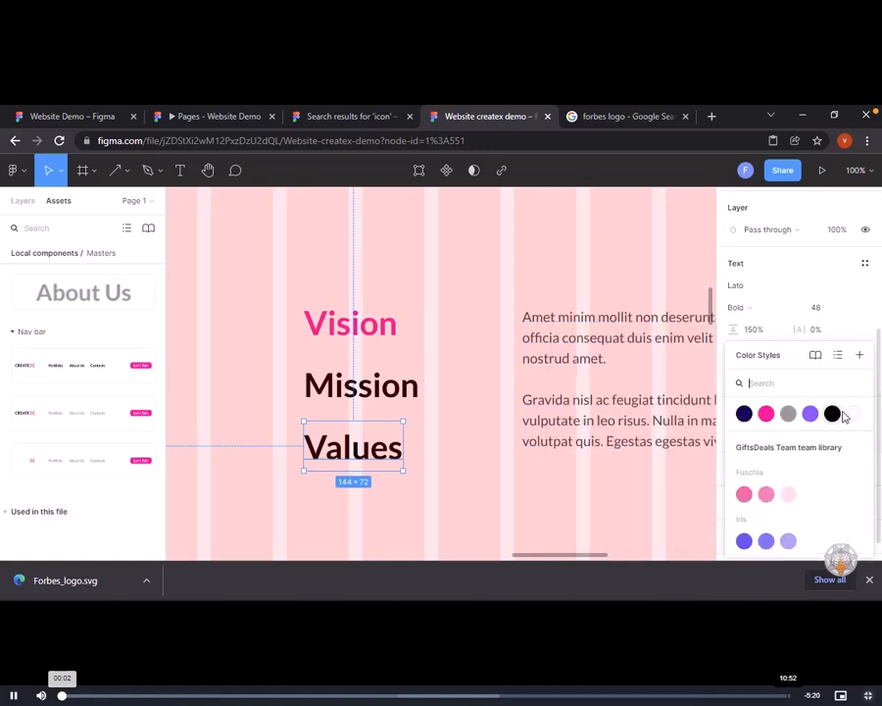
pyautogui.click(788, 413)
pyautogui.click(451, 523)
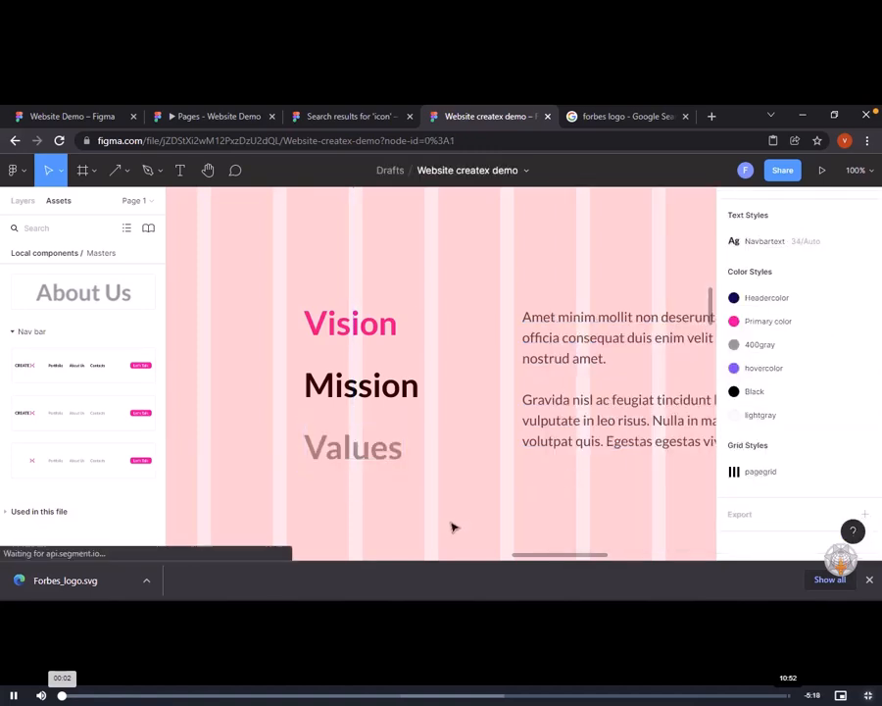
# Select the Vision, Mission and Values texts together and shift them slightly left and up on the grid
pyautogui.hotkey('ctrl', '-')
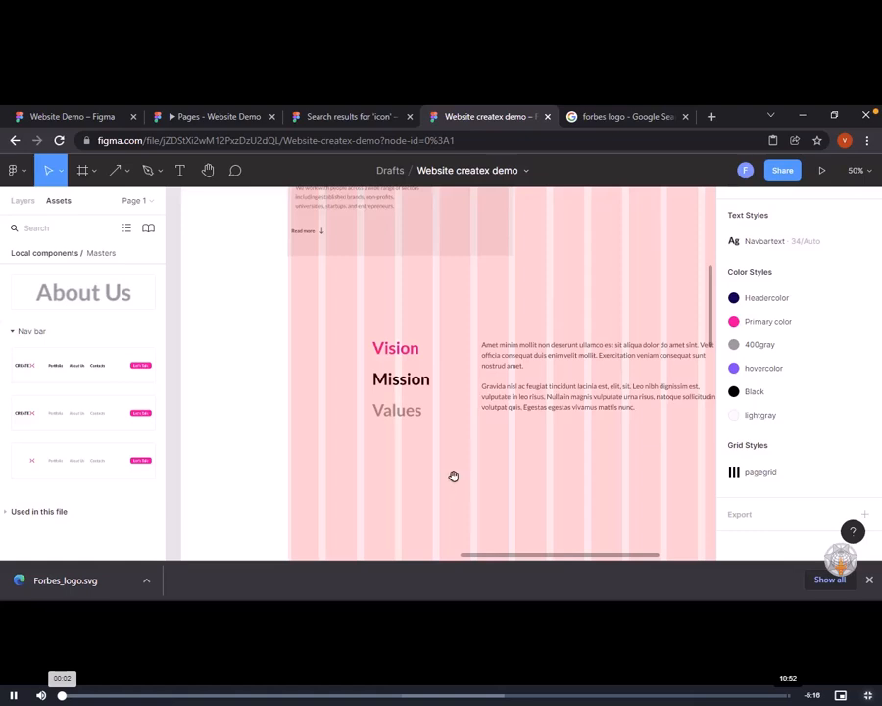
pyautogui.moveTo(454, 476); pyautogui.dragTo(403, 520)
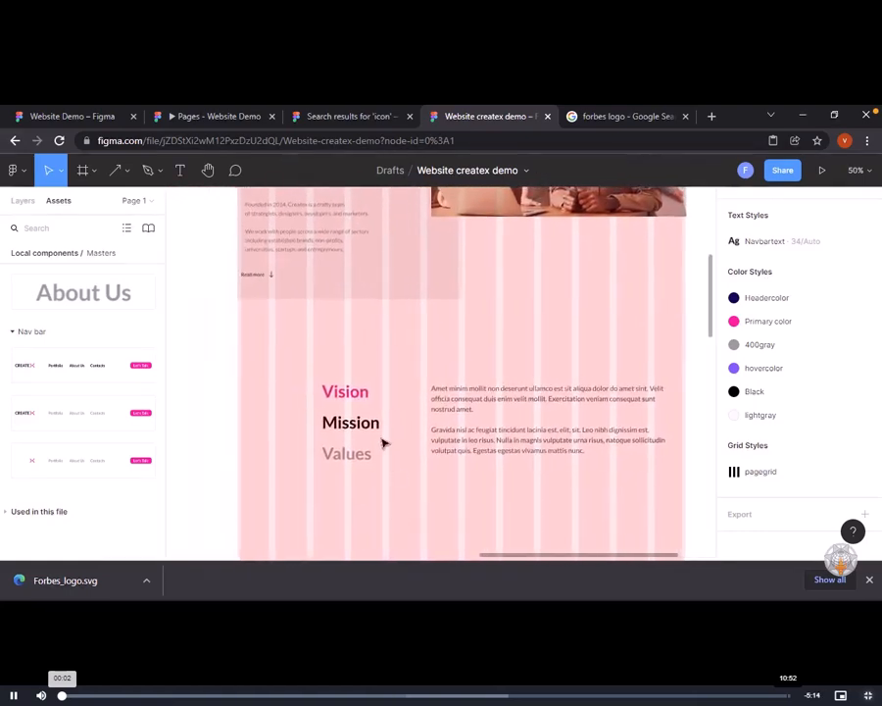
pyautogui.click(359, 397)
pyautogui.keyDown('shift'); pyautogui.click(360, 424); pyautogui.keyUp('shift')
pyautogui.keyDown('shift'); pyautogui.click(355, 454); pyautogui.keyUp('shift')
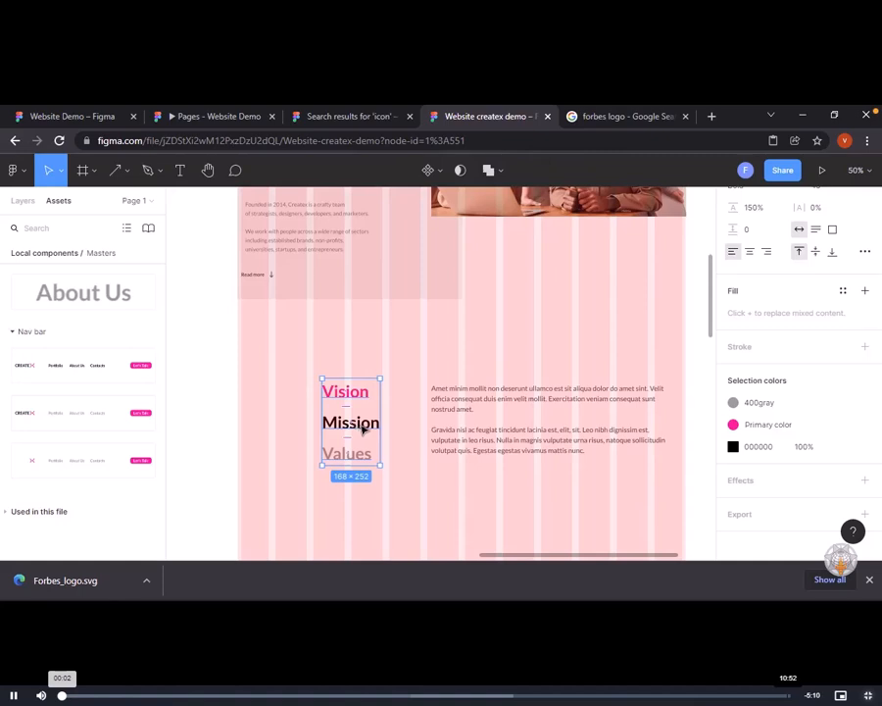
pyautogui.moveTo(363, 428)
pyautogui.mouseDown()
pyautogui.moveTo(364, 421)
pyautogui.moveTo(355, 426)
pyautogui.mouseUp()
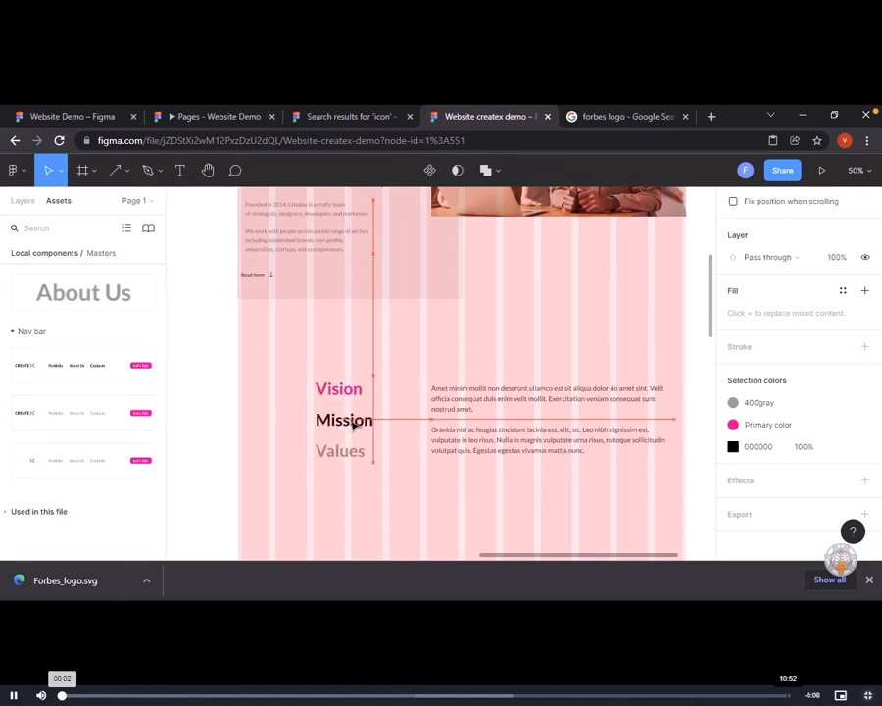
# Enlarge the Vision, Mission and Values texts together slightly with the Scale tool, keeping their upper-left corner in place
pyautogui.click(61, 173)
pyautogui.click(67, 220)
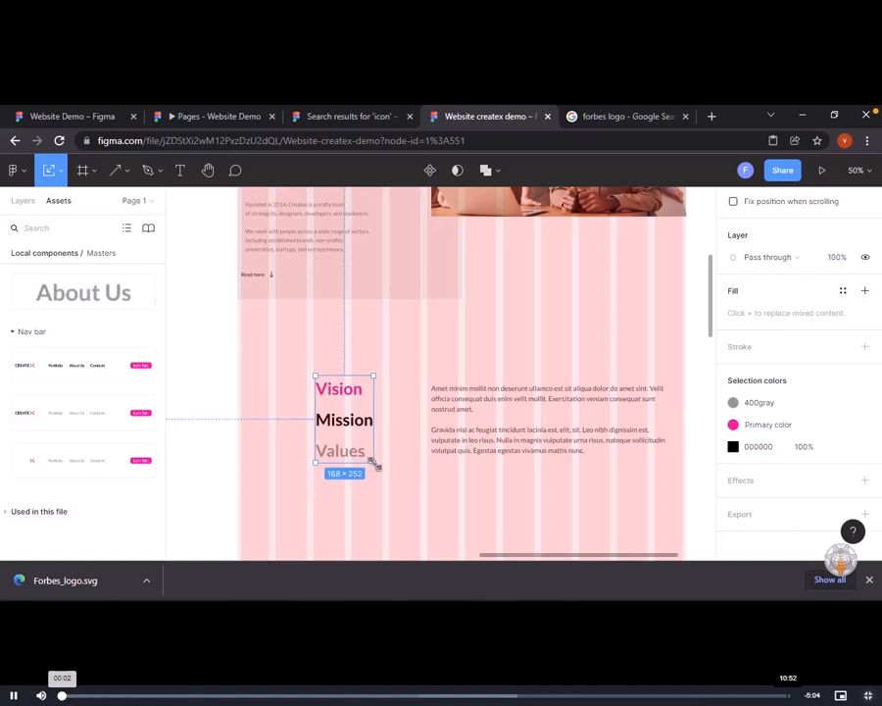
pyautogui.moveTo(375, 463); pyautogui.dragTo(392, 477)
pyautogui.click(441, 488)
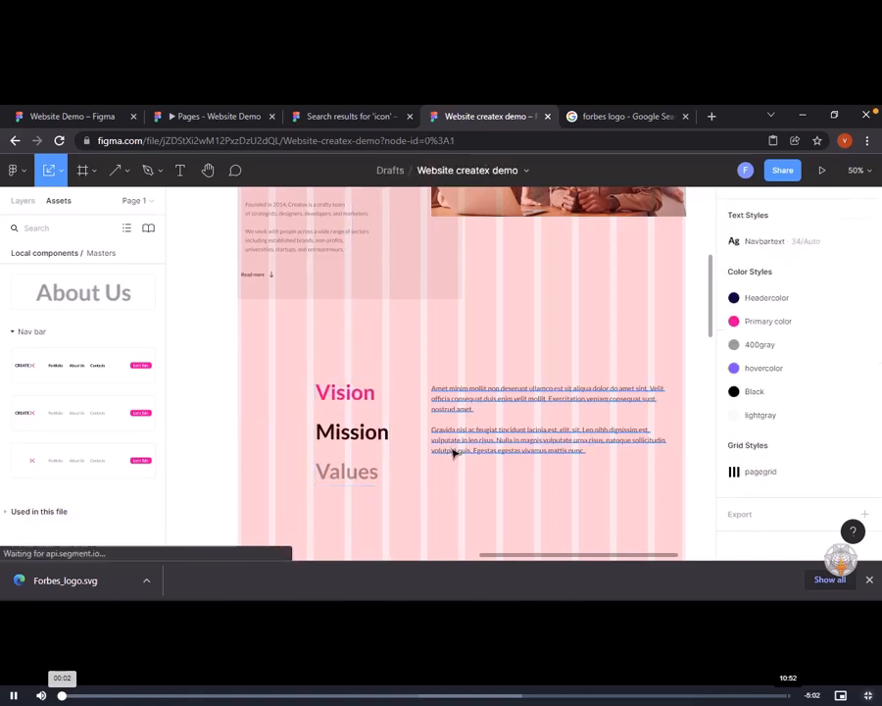
# Move the paragraph slightly left and down so it is vertically centred beside the three headings
pyautogui.click(454, 452)
pyautogui.moveTo(492, 449)
pyautogui.mouseDown()
pyautogui.moveTo(475, 455)
pyautogui.moveTo(483, 464)
pyautogui.mouseUp()
pyautogui.click(466, 500)
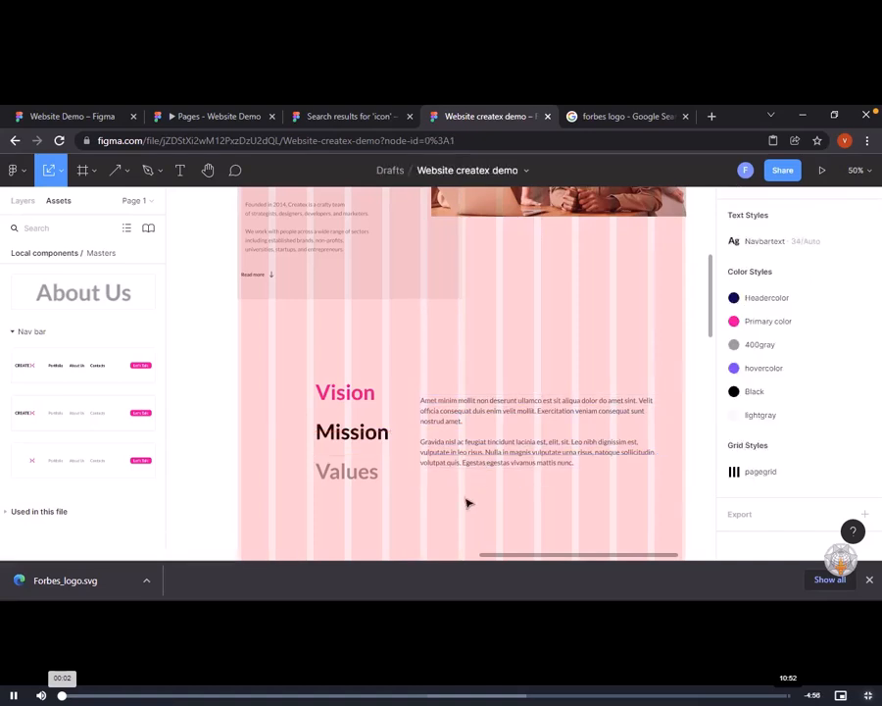
# Switch to the Website Demo file, review its team section and copy the "Enthusiastic individuals working for extraordinary brands." section heading
pyautogui.press('-')
pyautogui.press('-')
pyautogui.press('+')
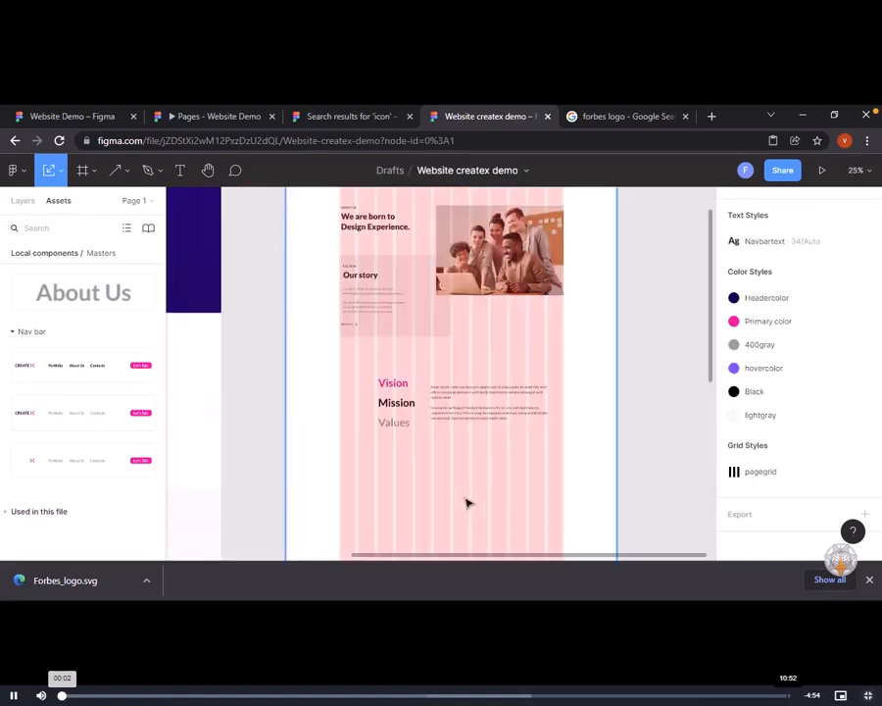
pyautogui.moveTo(478, 489); pyautogui.dragTo(419, 433)
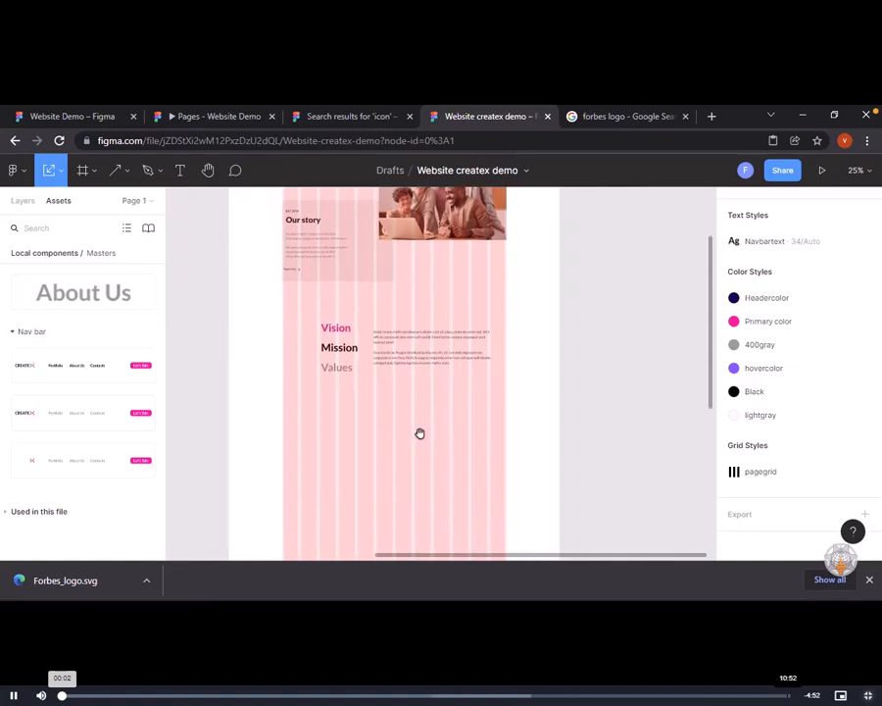
pyautogui.click(61, 117)
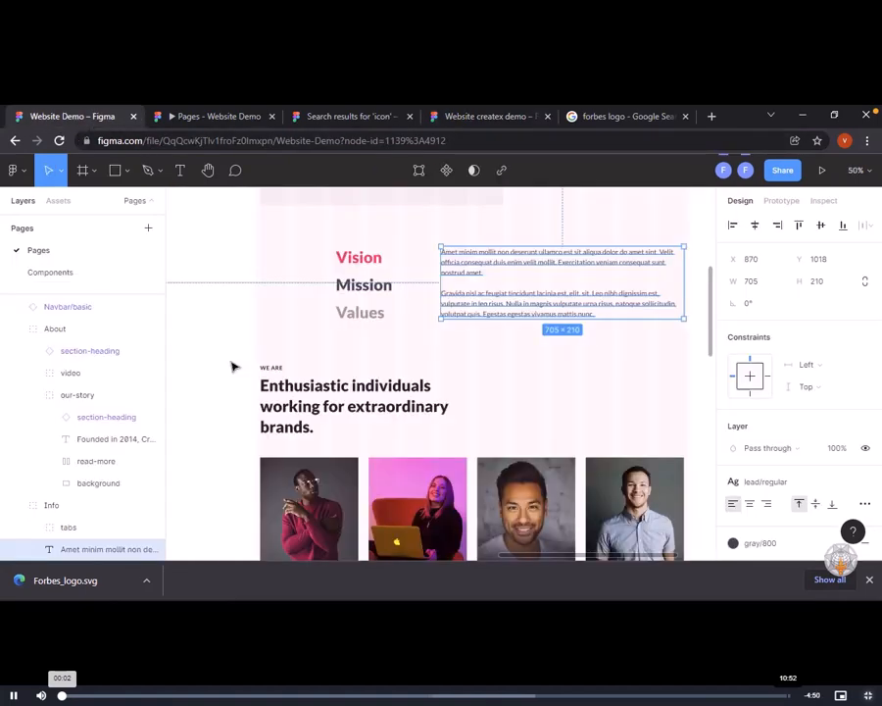
pyautogui.scroll(-2, 232, 427)
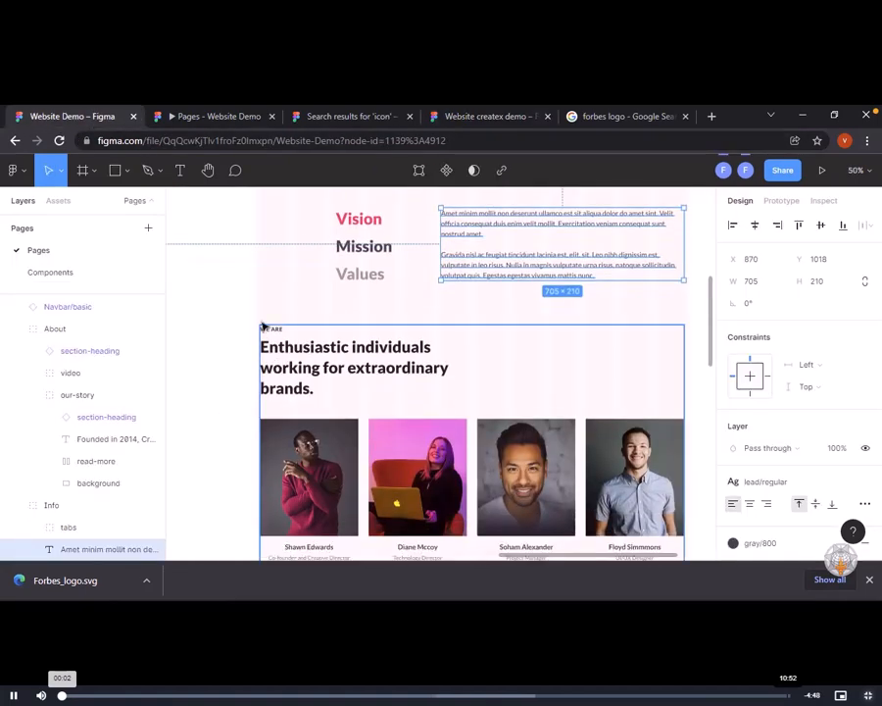
pyautogui.scroll(-8, 300, 378)
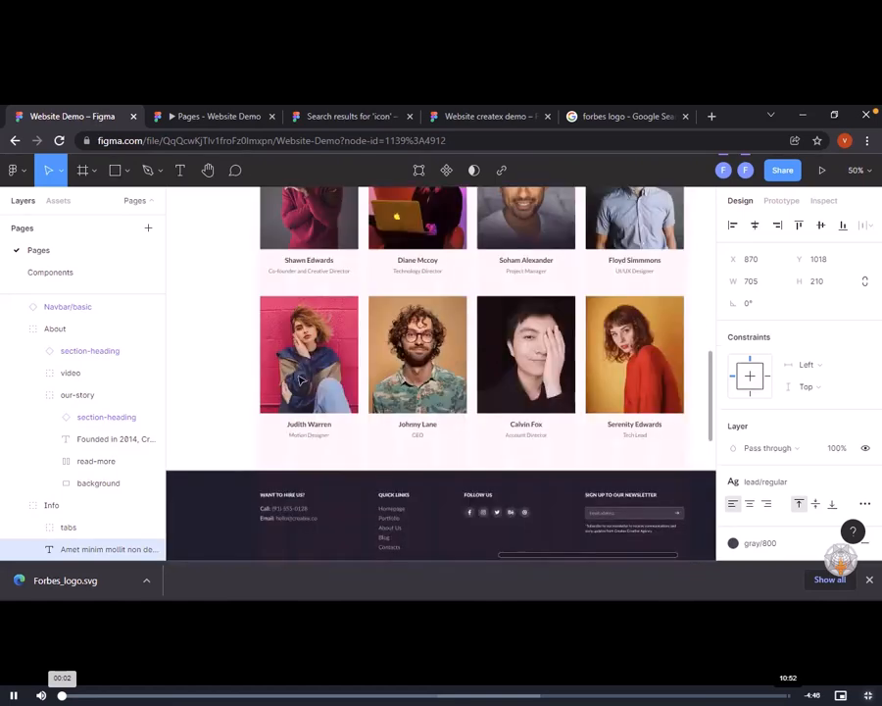
pyautogui.scroll(3, 300, 376)
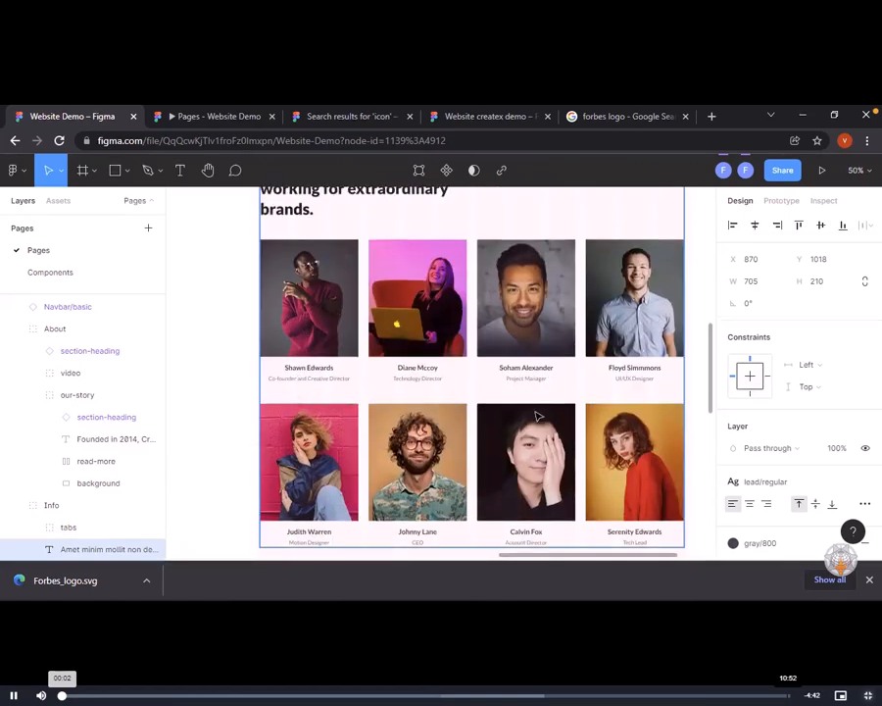
pyautogui.scroll(3, 325, 289)
pyautogui.click(325, 289)
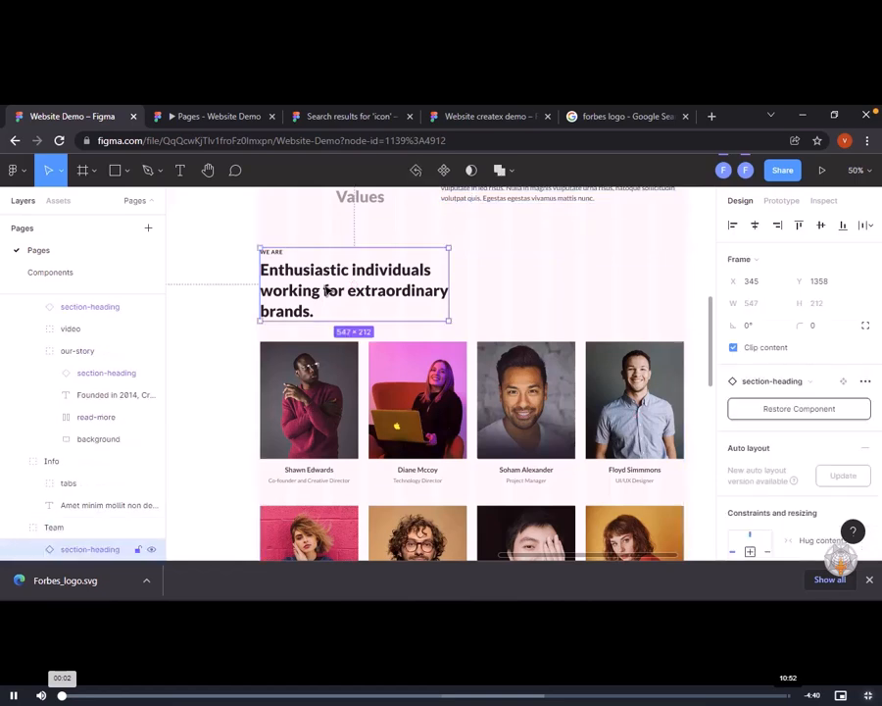
# Paste the section heading into Website createx demo and place it at the grid's left edge below Vision, Mission and Values
pyautogui.click(502, 123)
pyautogui.hotkey('ctrl', 'v')
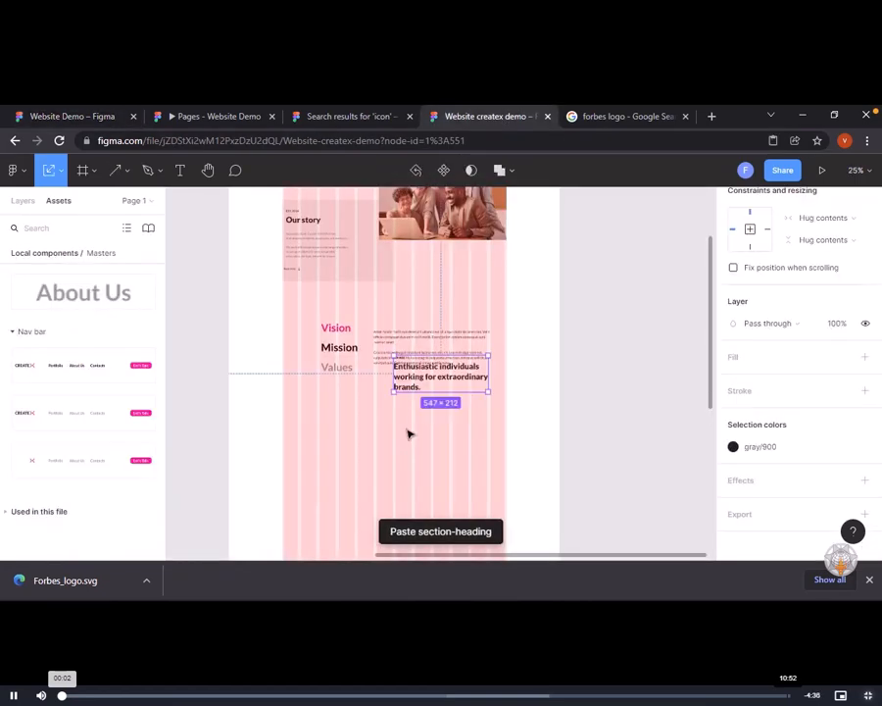
pyautogui.moveTo(413, 384); pyautogui.dragTo(308, 429)
pyautogui.click(584, 464)
# Draw a rectangle about 399 × 380 at the grid's left edge below the section heading, undoing a trial copy beside it
pyautogui.moveTo(584, 464); pyautogui.dragTo(583, 350)
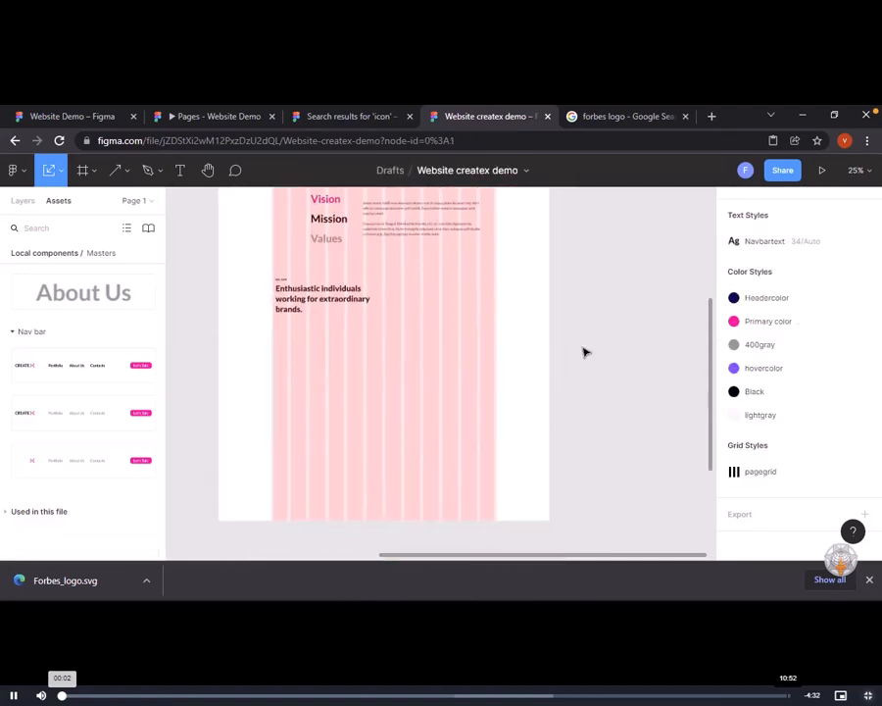
pyautogui.click(127, 171)
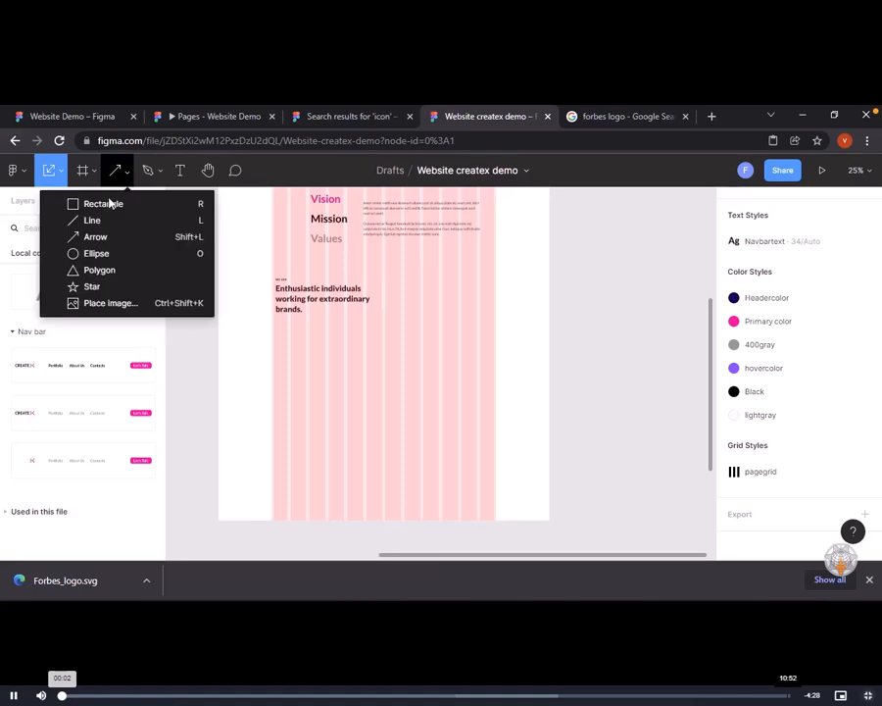
pyautogui.click(113, 202)
pyautogui.moveTo(273, 328); pyautogui.dragTo(341, 392)
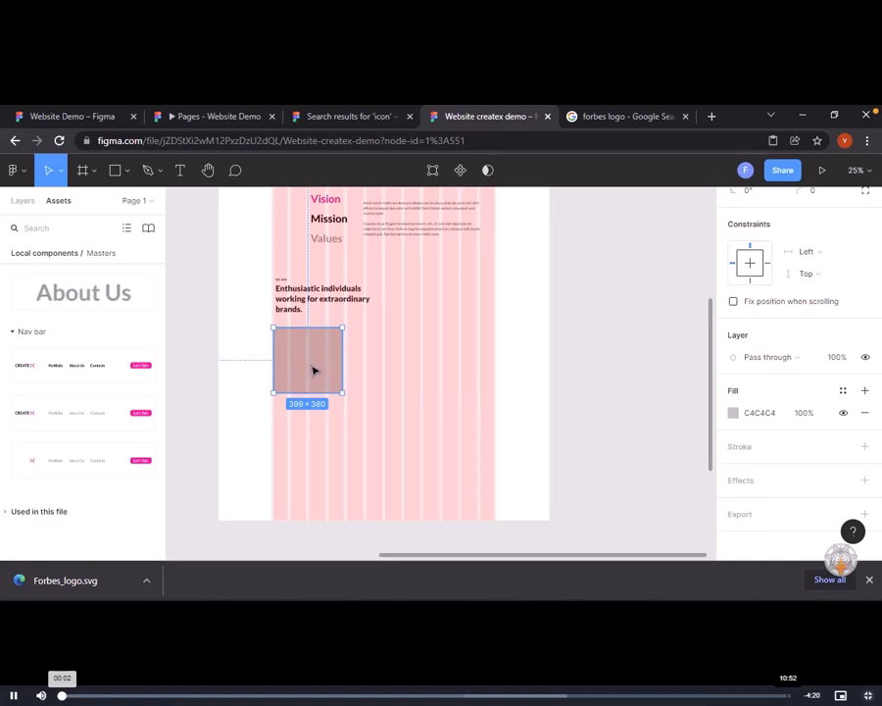
pyautogui.moveTo(314, 369); pyautogui.dragTo(391, 368)
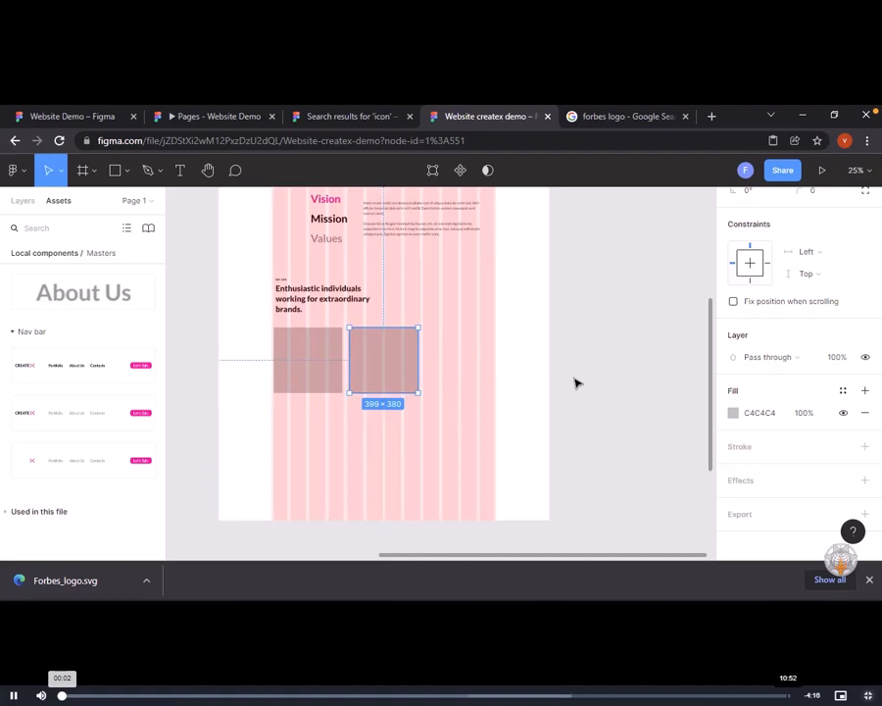
pyautogui.hotkey('ctrl', 'z')
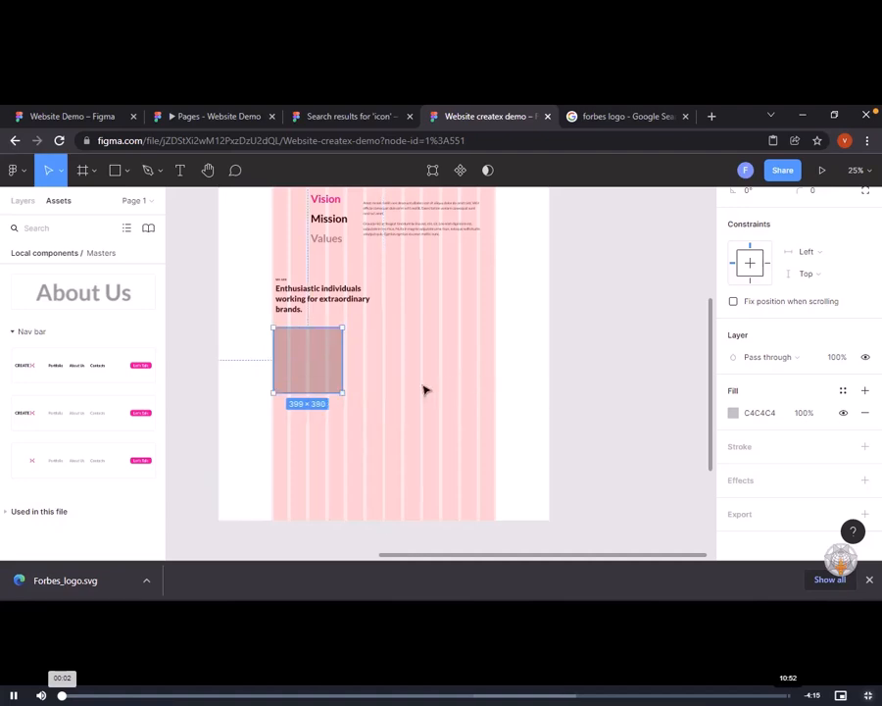
# Compare with the four-photo rows in the Website Demo file, and narrow the rectangle to 300 wide, spanning three grid columns
pyautogui.click(100, 116)
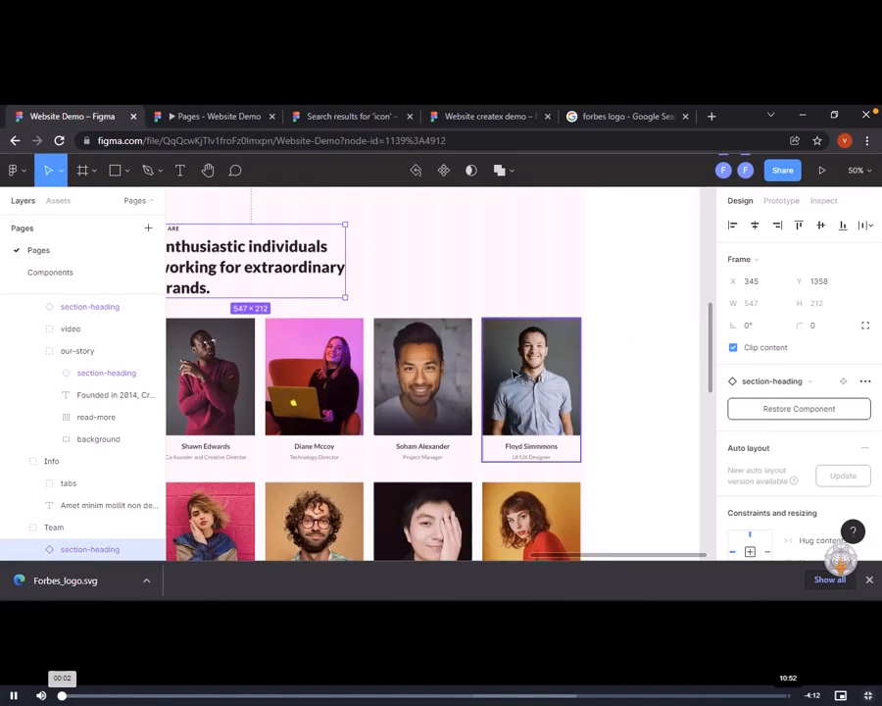
pyautogui.hscroll(-2, 284, 384)
pyautogui.hscroll(-2, 284, 383)
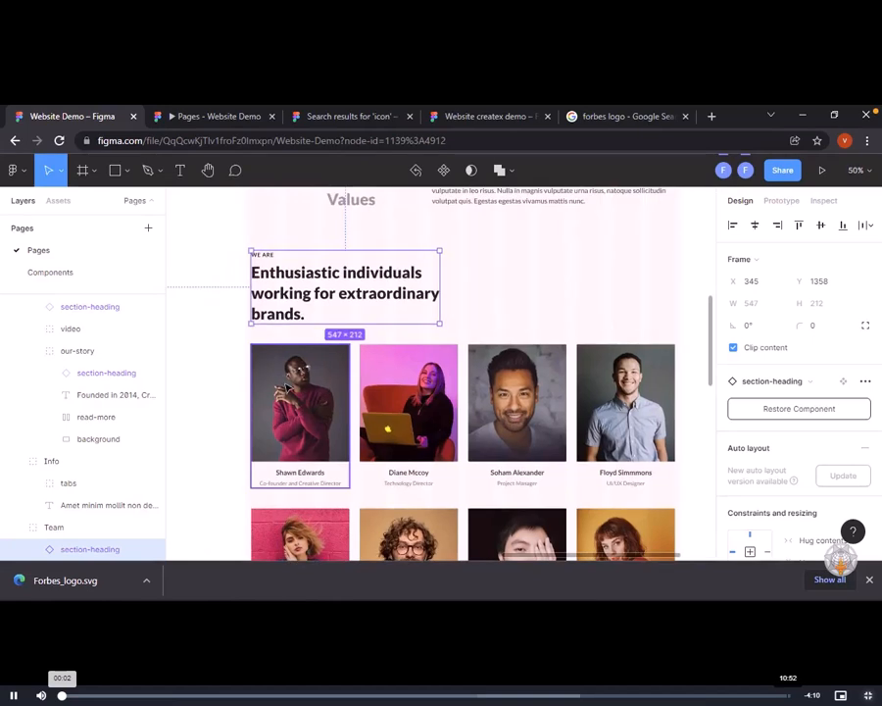
pyautogui.click(490, 116)
pyautogui.moveTo(341, 370); pyautogui.dragTo(326, 370)
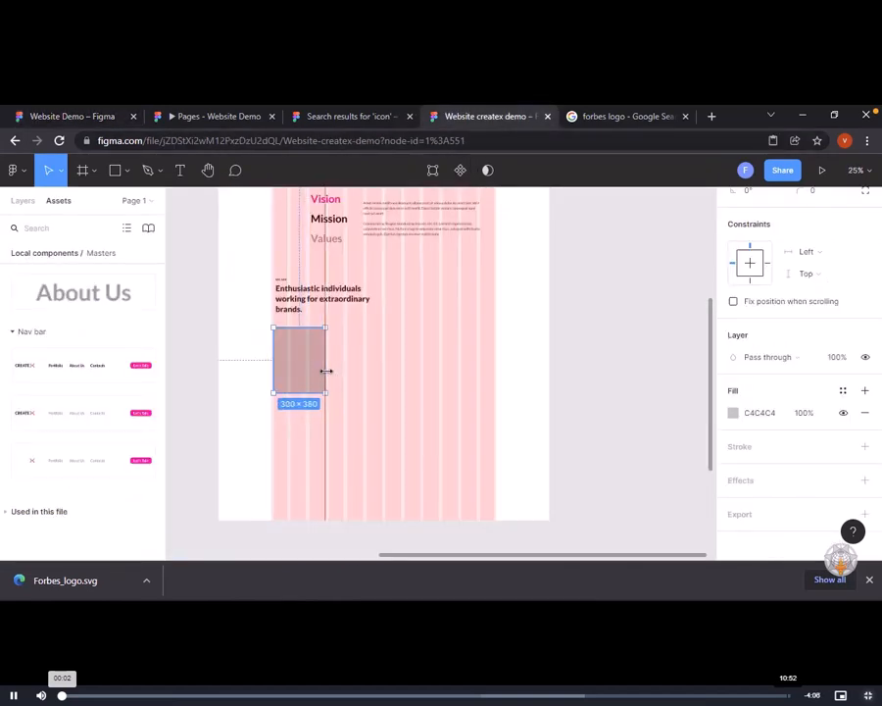
pyautogui.click(304, 500)
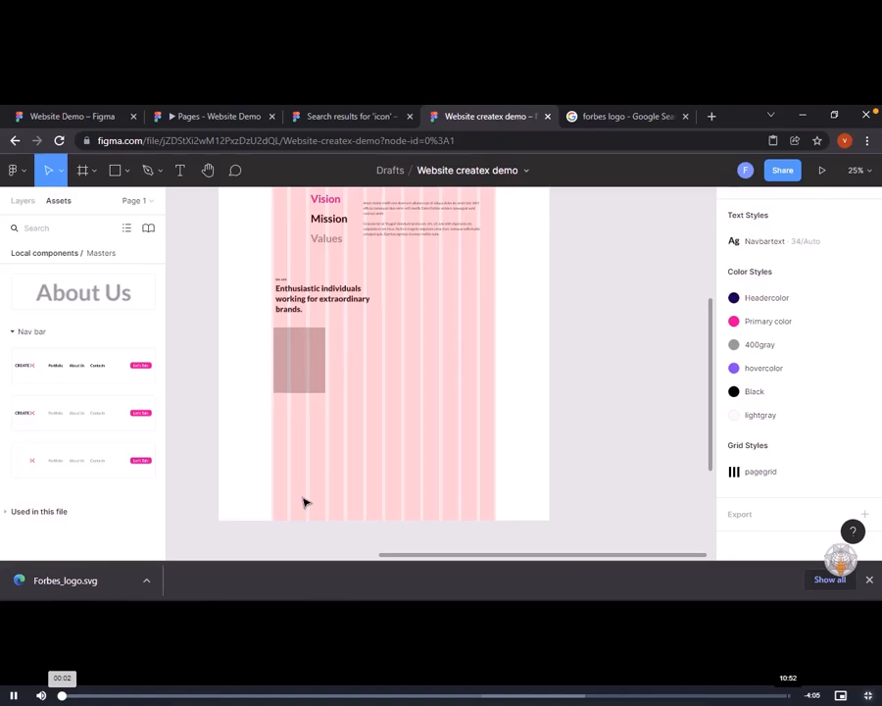
pyautogui.click(289, 368)
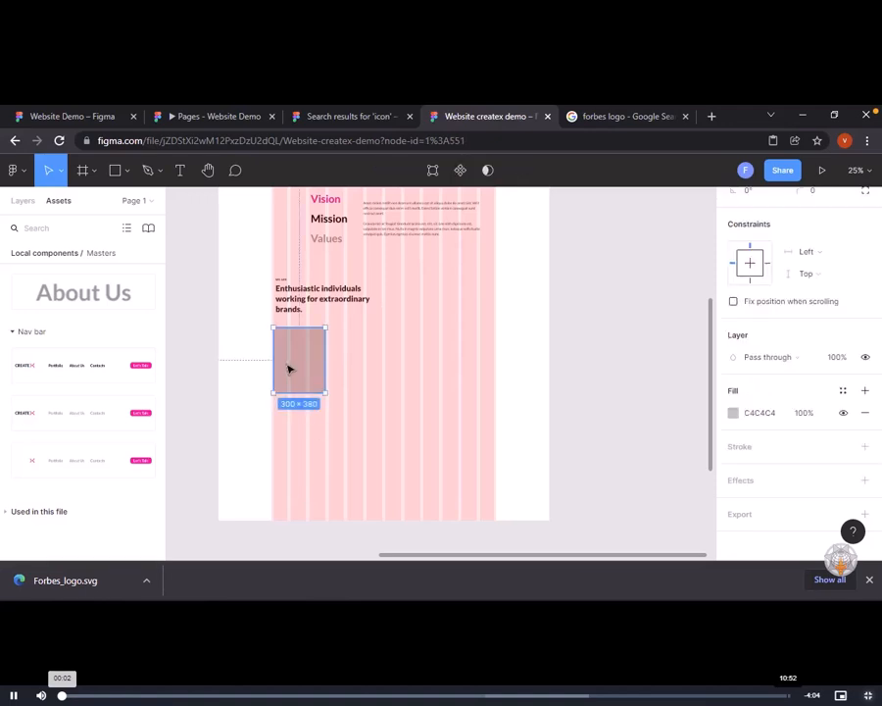
pyautogui.click(512, 405)
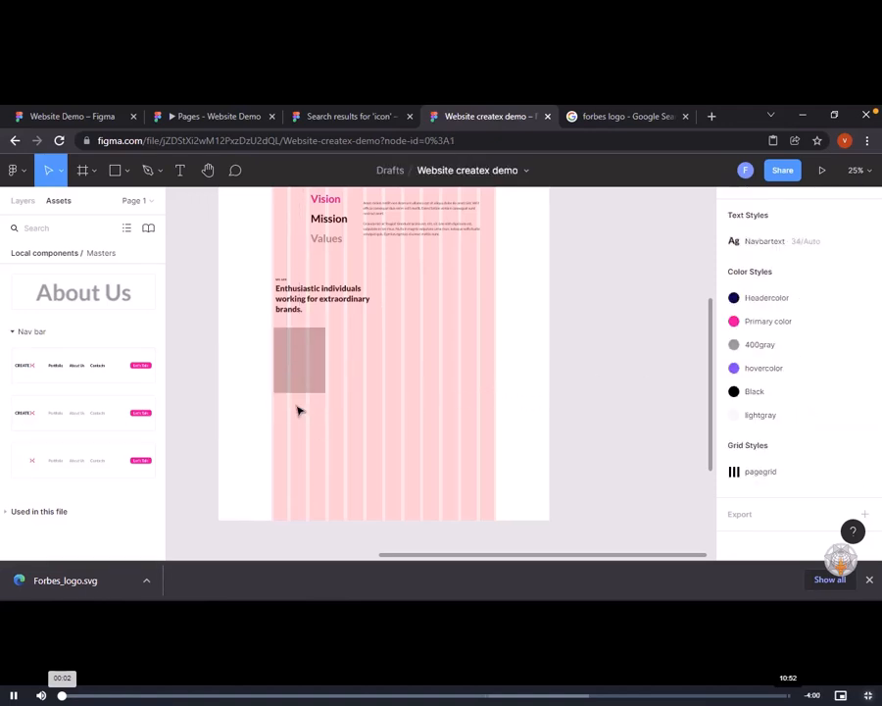
# Switch to the Website Demo file and copy the name and position texts of the first team card
pyautogui.click(82, 120)
pyautogui.scroll(-1, 283, 465)
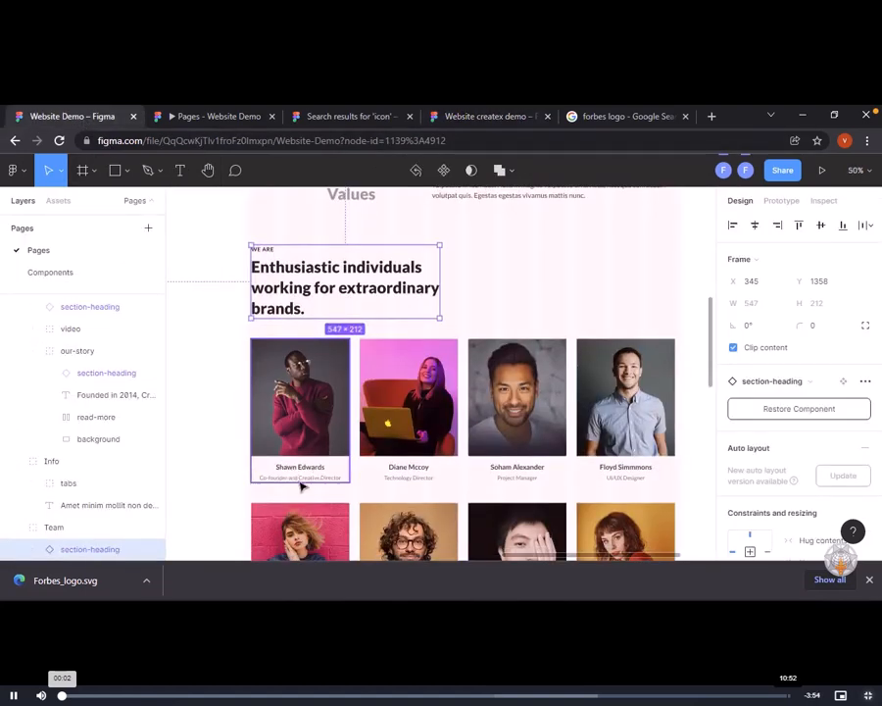
pyautogui.click(300, 486)
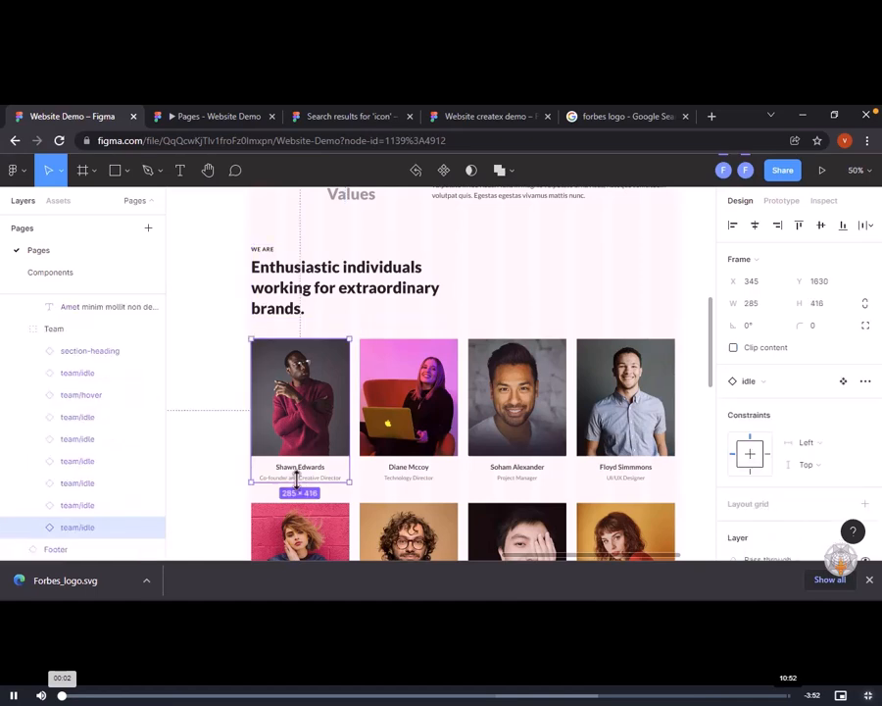
pyautogui.doubleClick(304, 469)
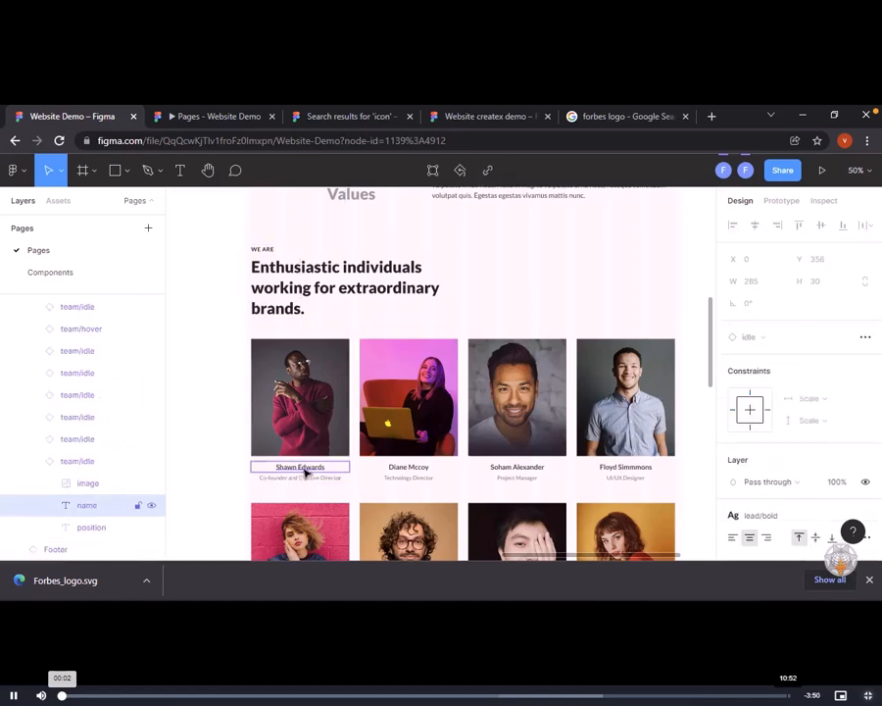
pyautogui.keyDown('shift'); pyautogui.click(319, 478); pyautogui.keyUp('shift')
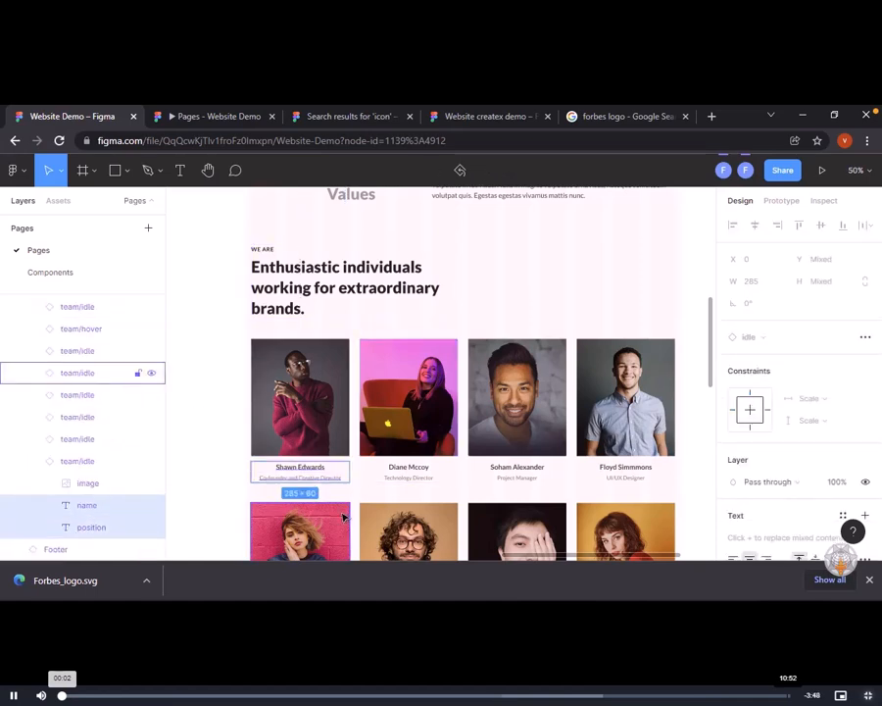
# Paste the name and position texts into Website createx demo and centre them directly beneath the grey rectangle
pyautogui.click(487, 116)
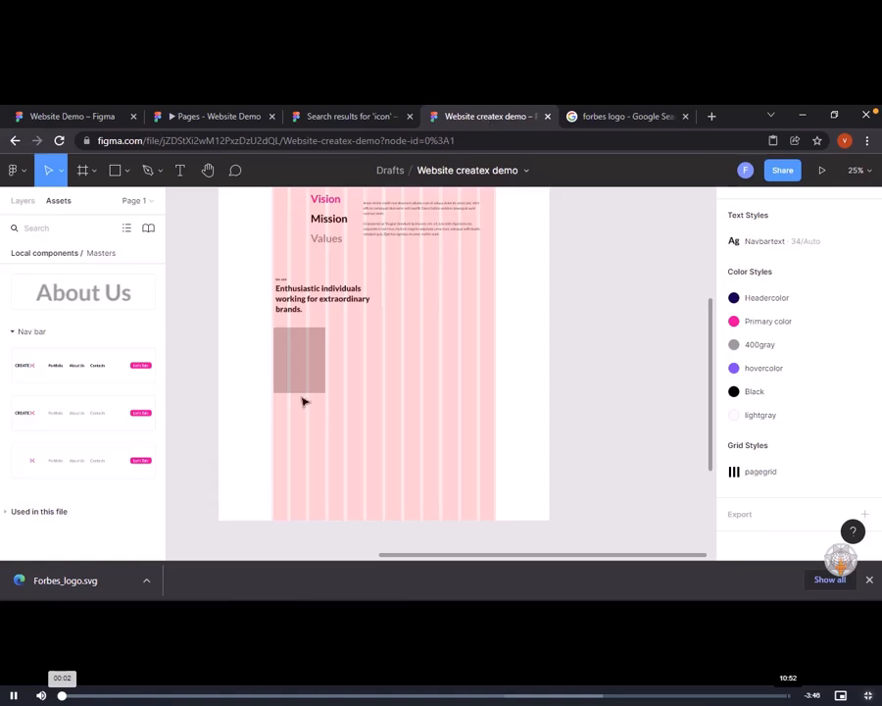
pyautogui.click(291, 474)
pyautogui.hotkey('ctrl', 'v')
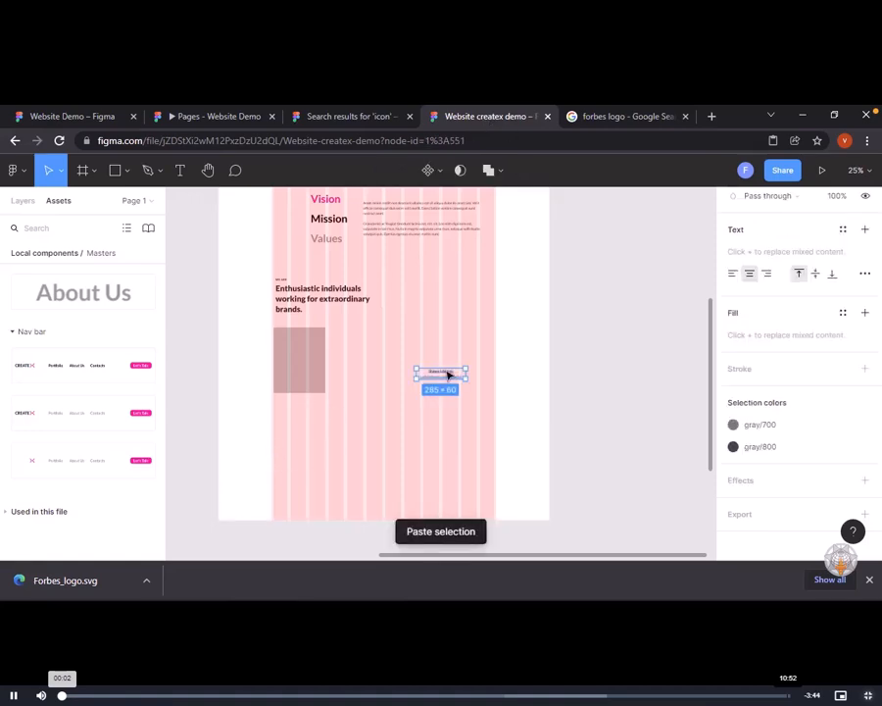
pyautogui.moveTo(448, 374); pyautogui.dragTo(301, 402)
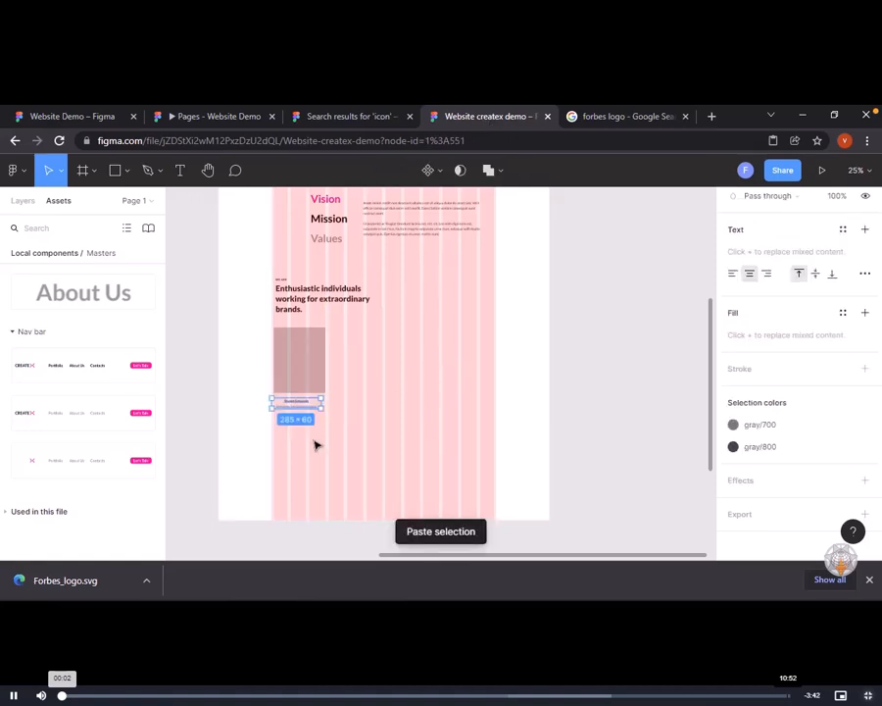
pyautogui.hotkey('ctrl', '+')
pyautogui.hotkey('ctrl', '+')
pyautogui.moveTo(316, 445); pyautogui.dragTo(764, 437)
pyautogui.moveTo(616, 435); pyautogui.dragTo(630, 470)
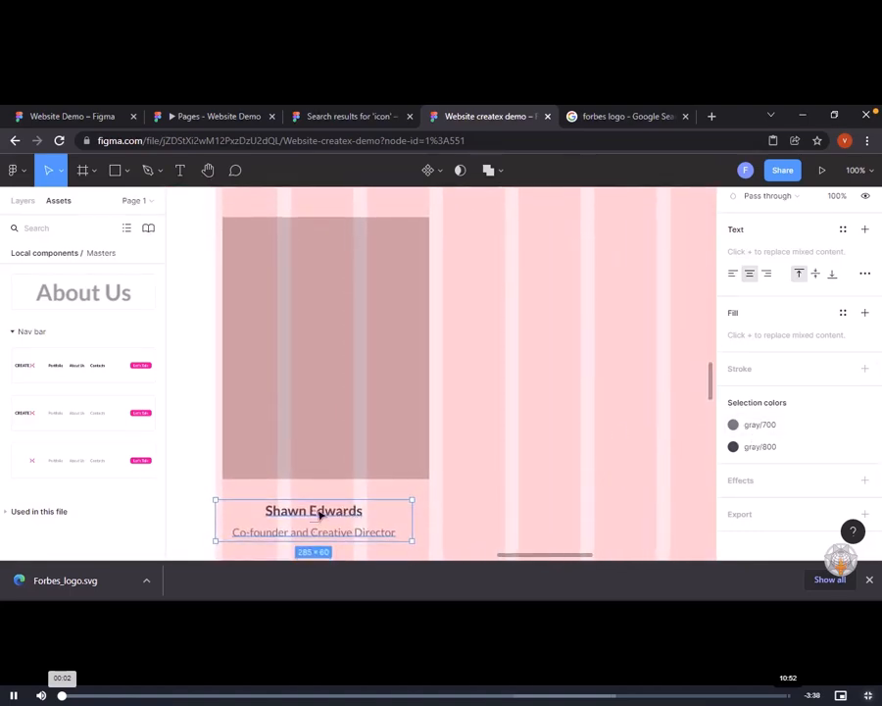
pyautogui.moveTo(320, 515); pyautogui.dragTo(333, 499)
pyautogui.hotkey('ctrl', '-')
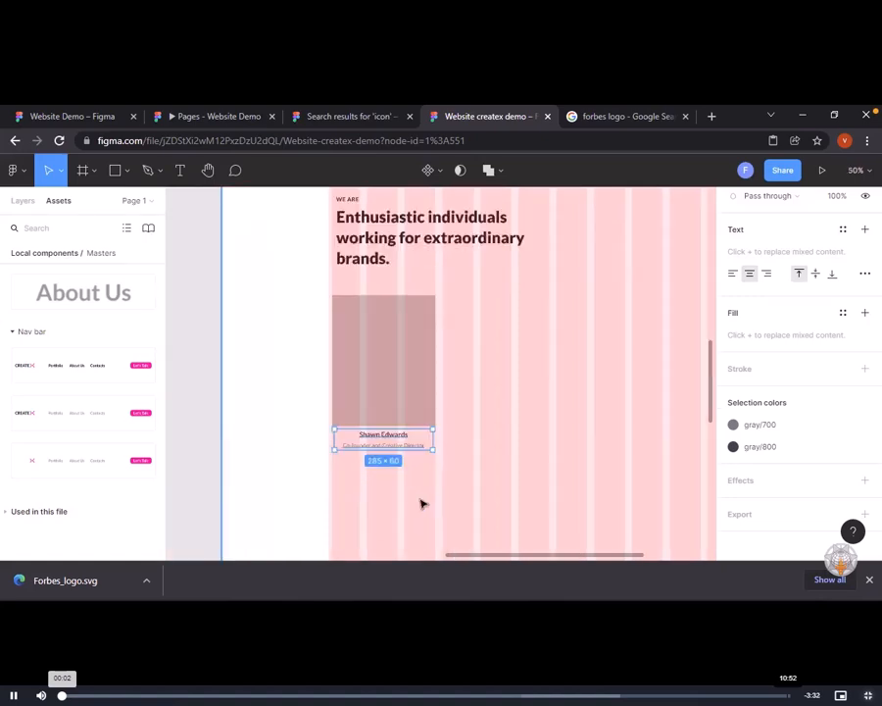
pyautogui.moveTo(424, 498); pyautogui.dragTo(340, 492)
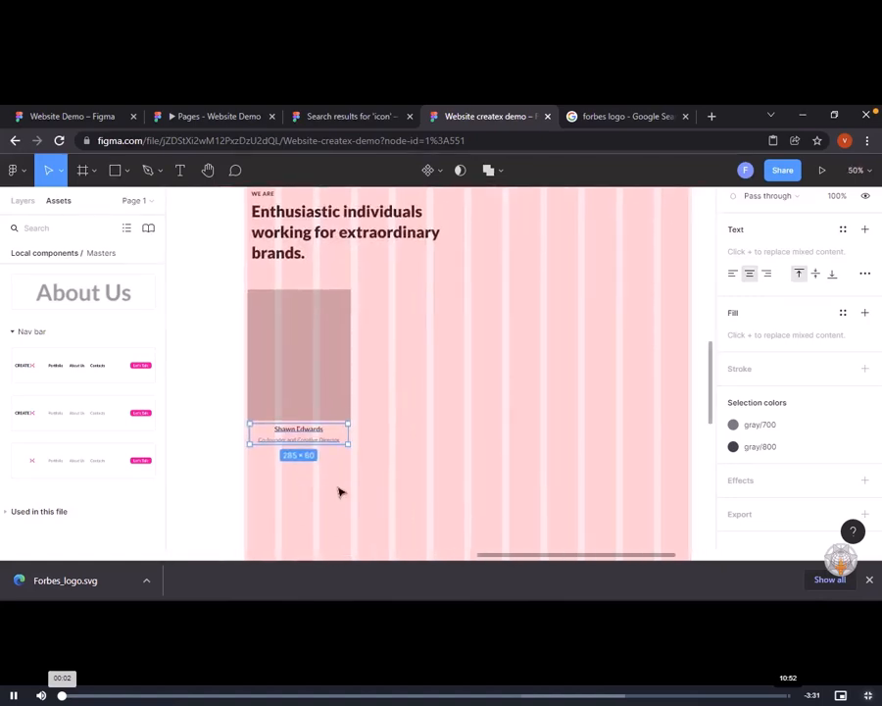
# Group the rectangle with its name and position texts and add auto layout to the resulting team card
pyautogui.keyDown('shift'); pyautogui.click(337, 395); pyautogui.keyUp('shift')
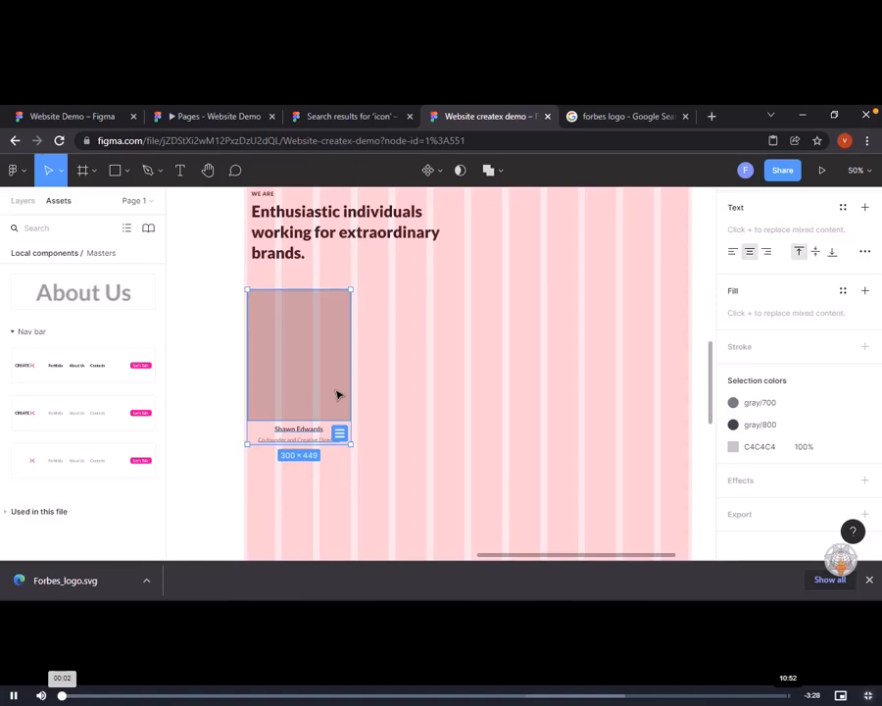
pyautogui.hotkey('ctrl', 'g')
pyautogui.rightClick(338, 395)
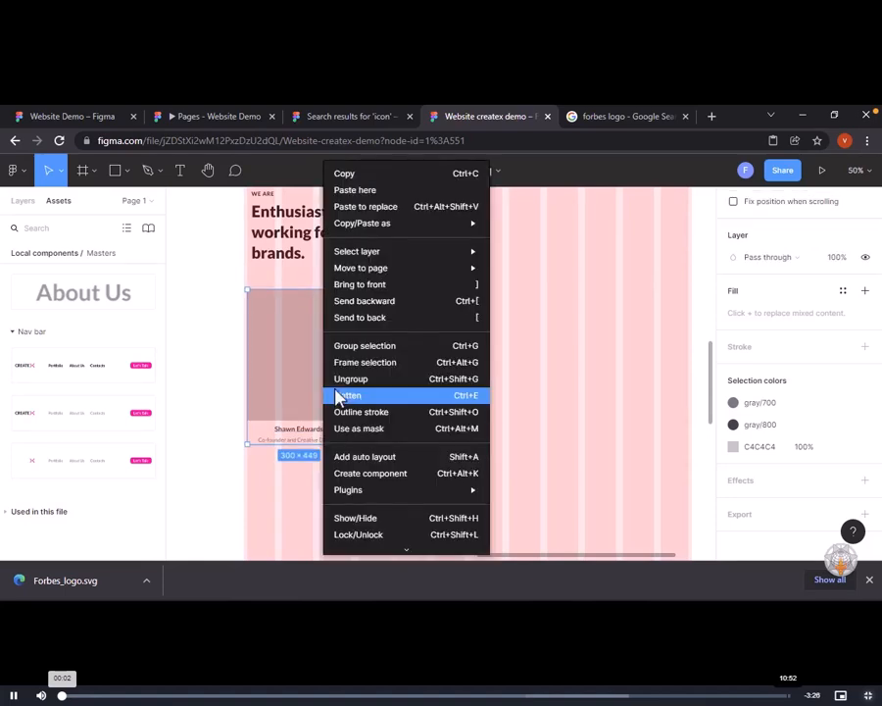
pyautogui.click(350, 457)
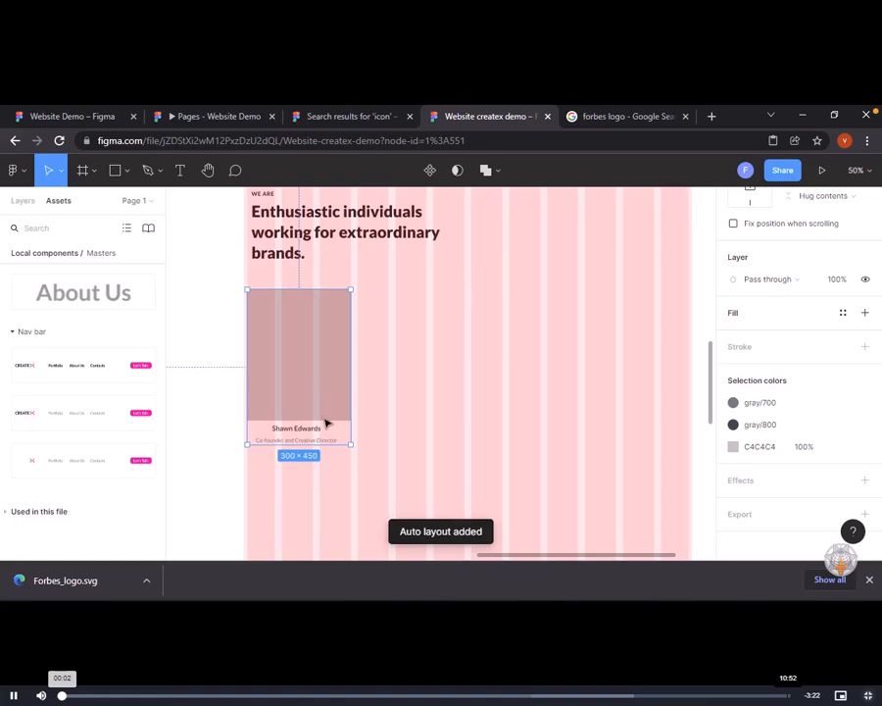
# Wrap the team card in an outer frame, check its nesting in the layer list, and add auto layout to that frame
pyautogui.rightClick(304, 365)
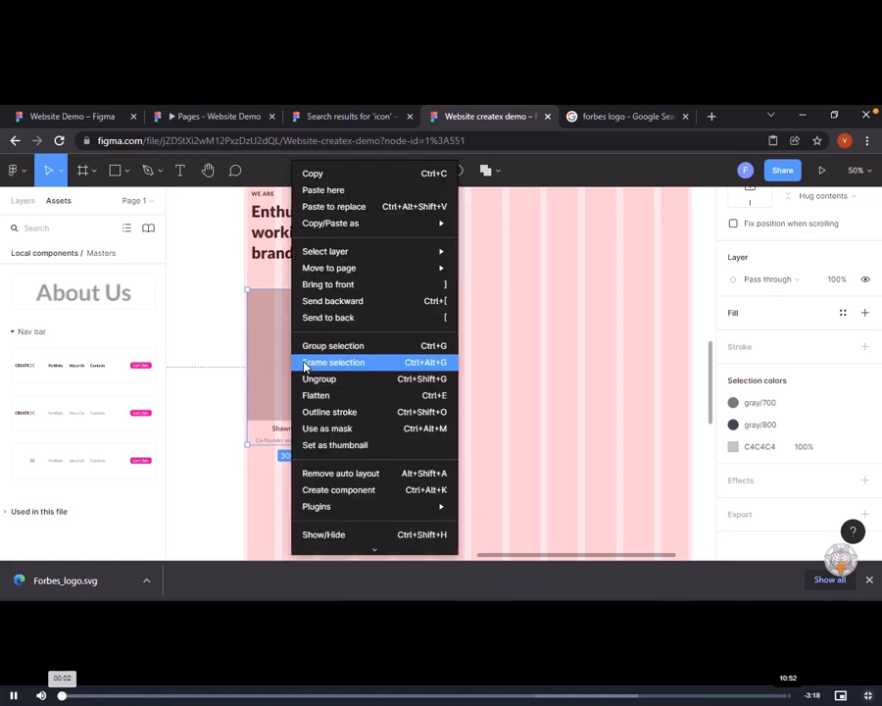
pyautogui.click(304, 362)
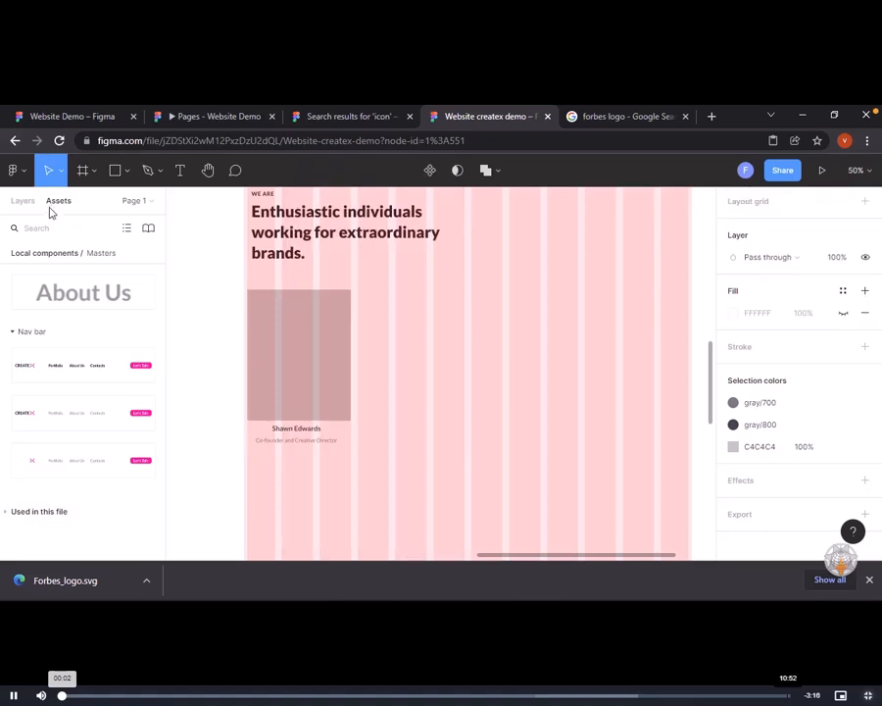
pyautogui.click(23, 200)
pyautogui.click(17, 326)
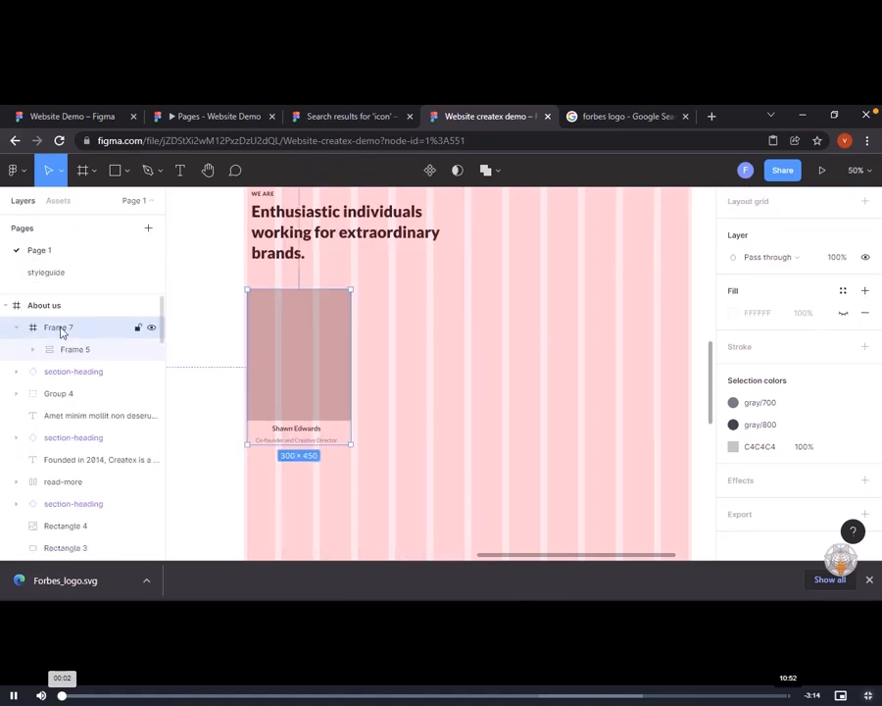
pyautogui.rightClick(300, 371)
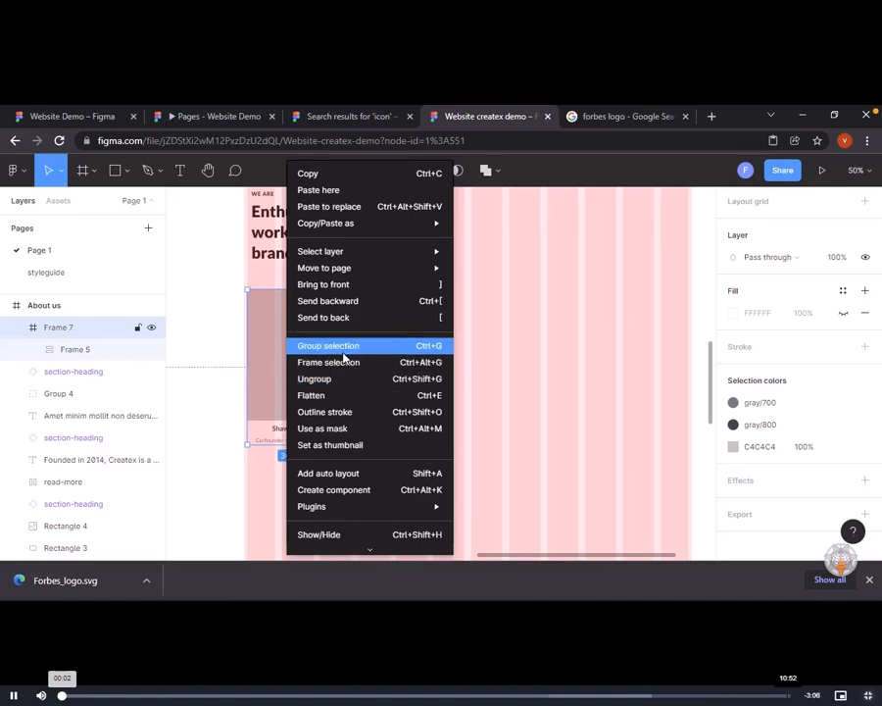
pyautogui.click(342, 473)
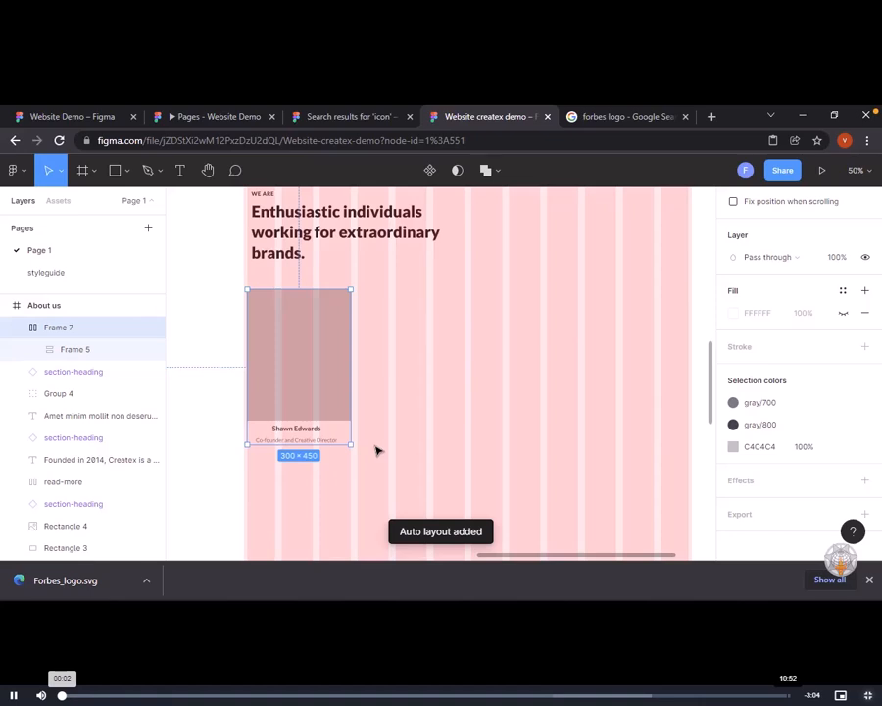
# Duplicate the team card inside the outer auto layout frame three times to make a row of four
pyautogui.press('-')
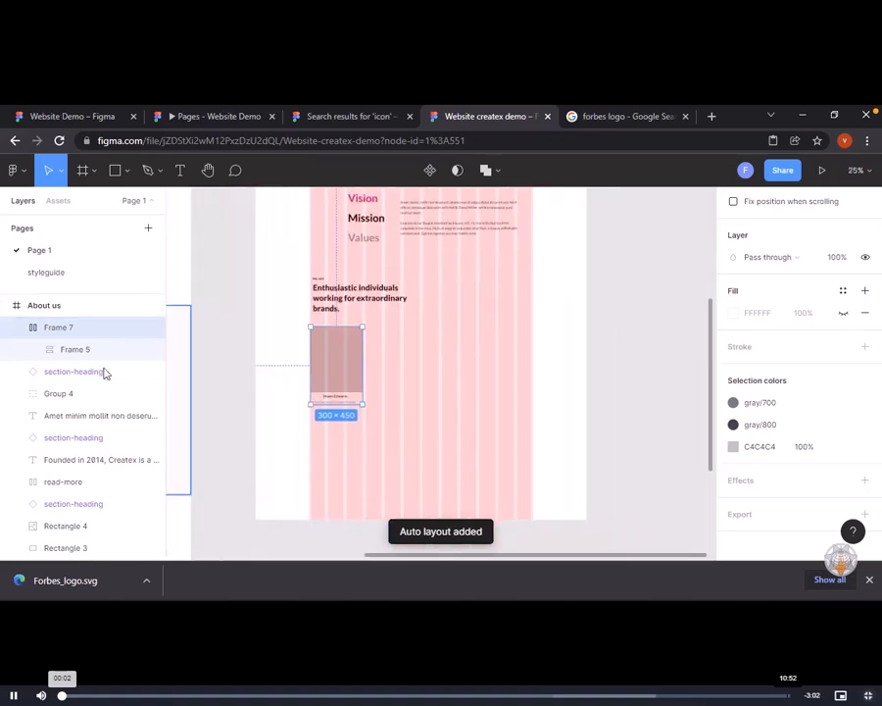
pyautogui.click(85, 356)
pyautogui.hotkey('ctrl', 'd')
pyautogui.hotkey('ctrl', 'd')
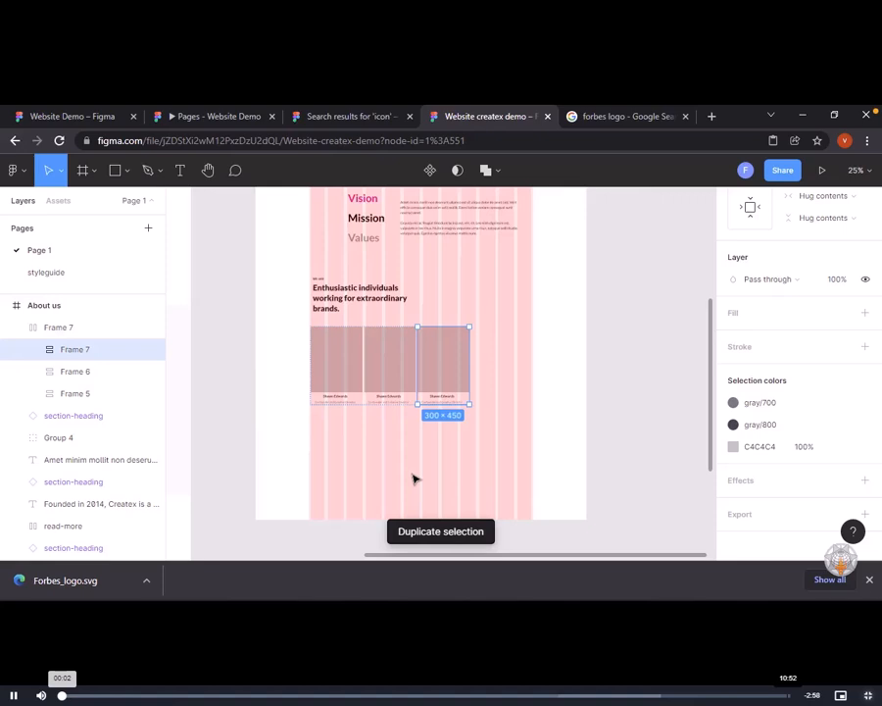
pyautogui.hotkey('ctrl', 'd')
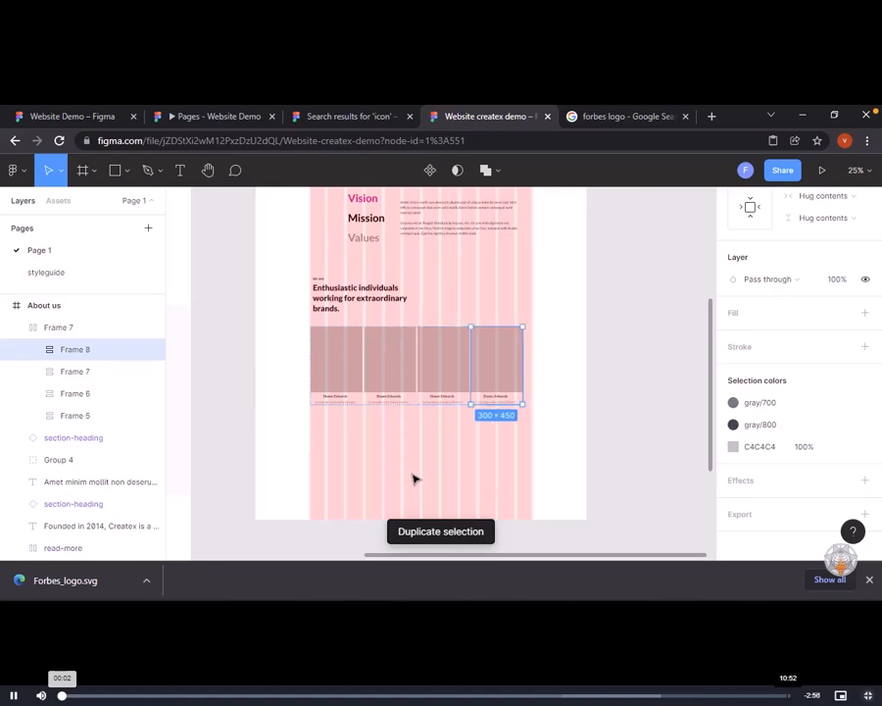
# Set the spacing between the cards in the row's auto layout frame to 25, after trying 20
pyautogui.click(71, 327)
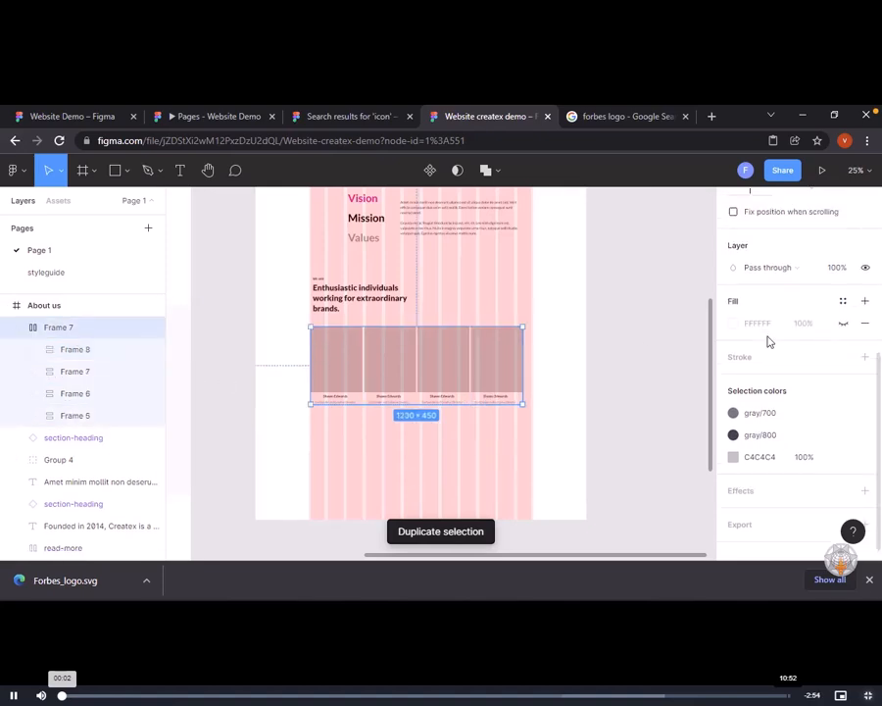
pyautogui.scroll(5, 769, 341)
pyautogui.scroll(1, 775, 324)
pyautogui.click(792, 405)
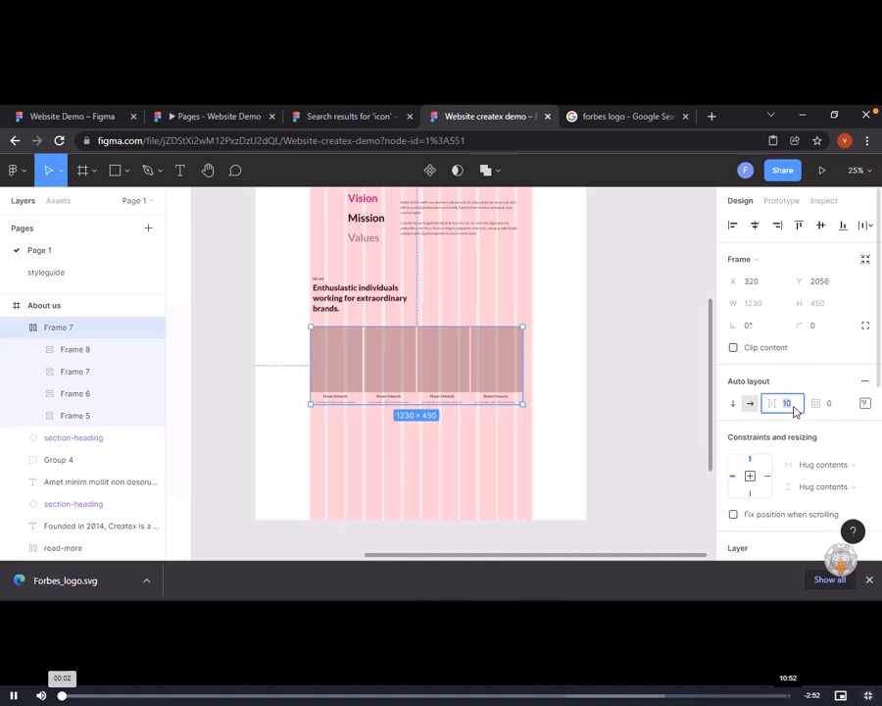
pyautogui.write('20')
pyautogui.press('Return')
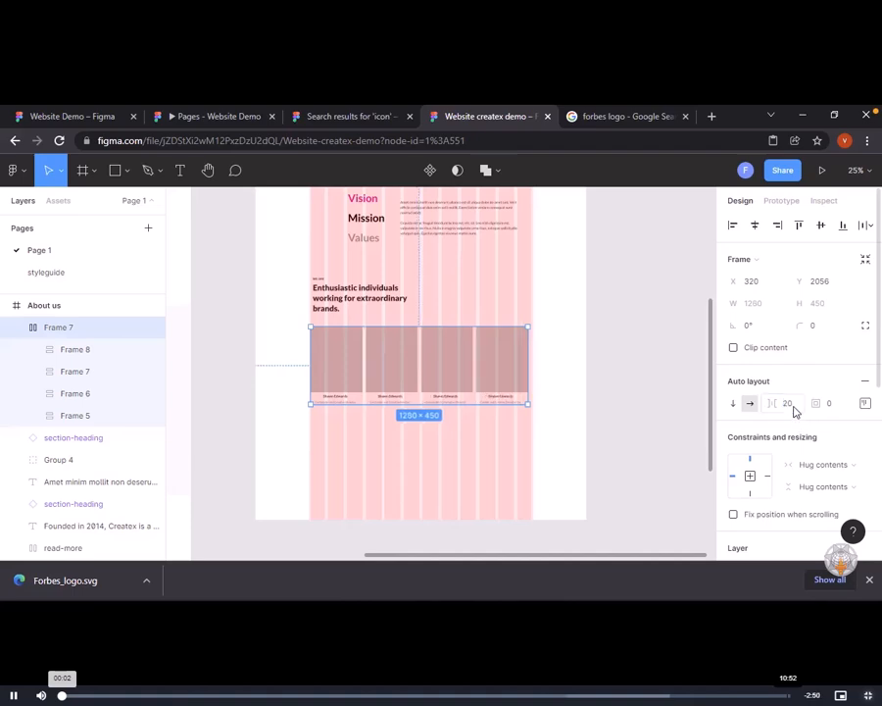
pyautogui.click(789, 404)
pyautogui.press('Return')
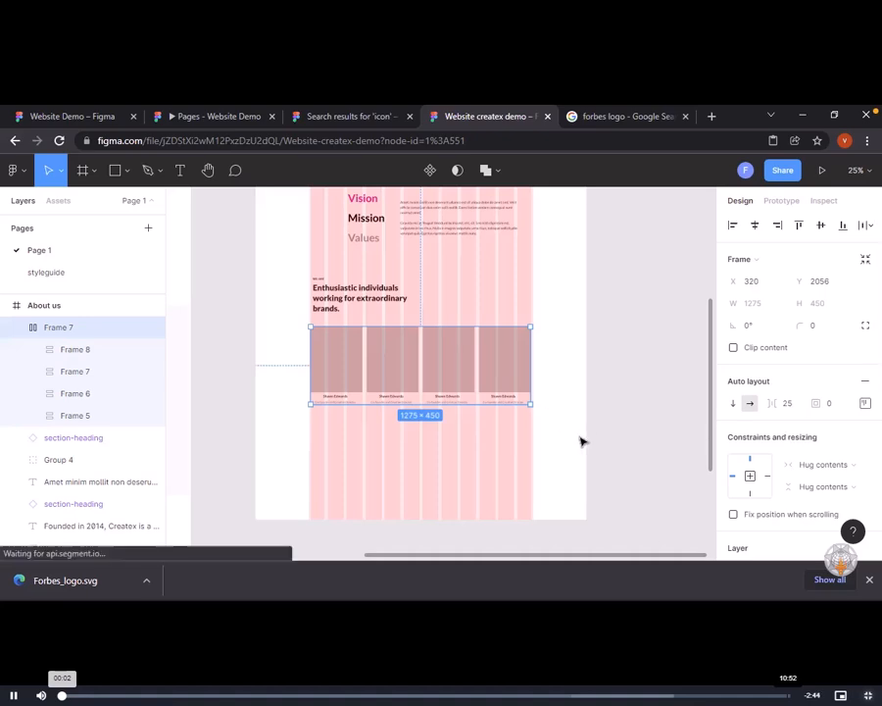
pyautogui.click(461, 517)
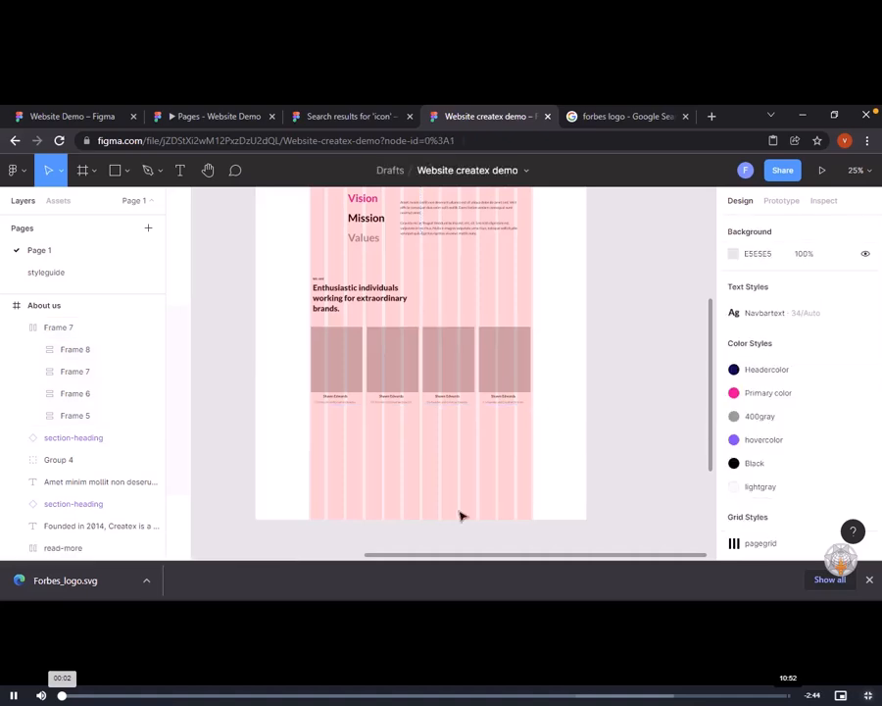
# Duplicate the four-card row and place the copy about 58 below the original
pyautogui.click(327, 365)
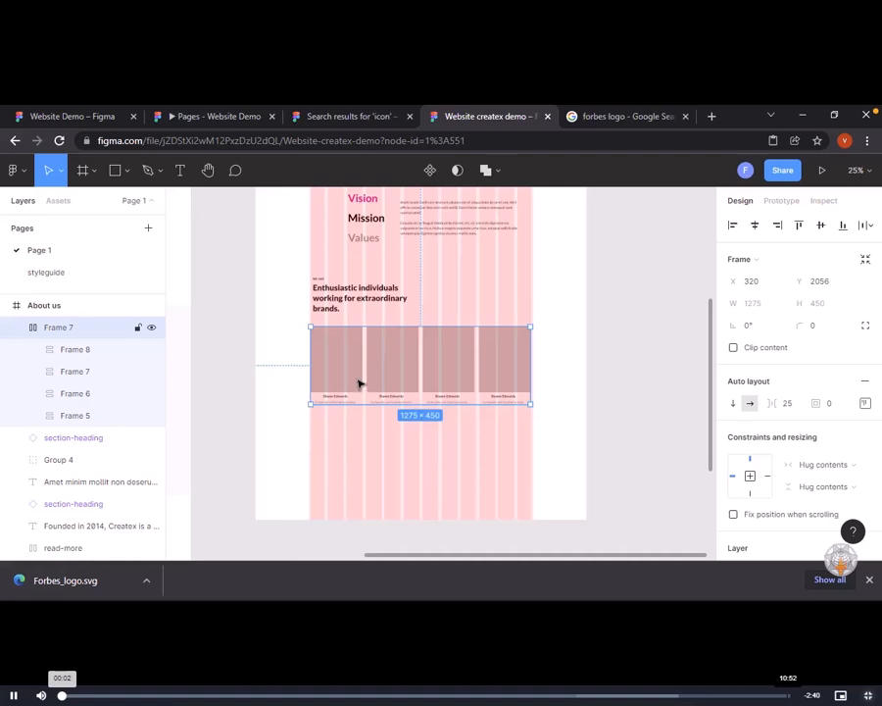
pyautogui.hotkey('shift', 'a')
pyautogui.hotkey('ctrl', 'd')
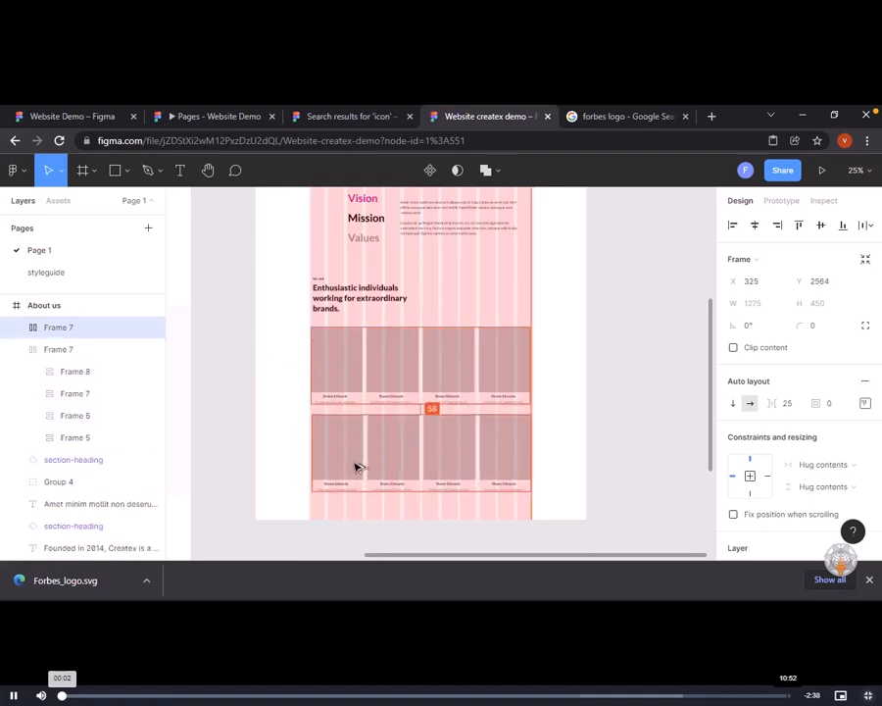
pyautogui.click(614, 448)
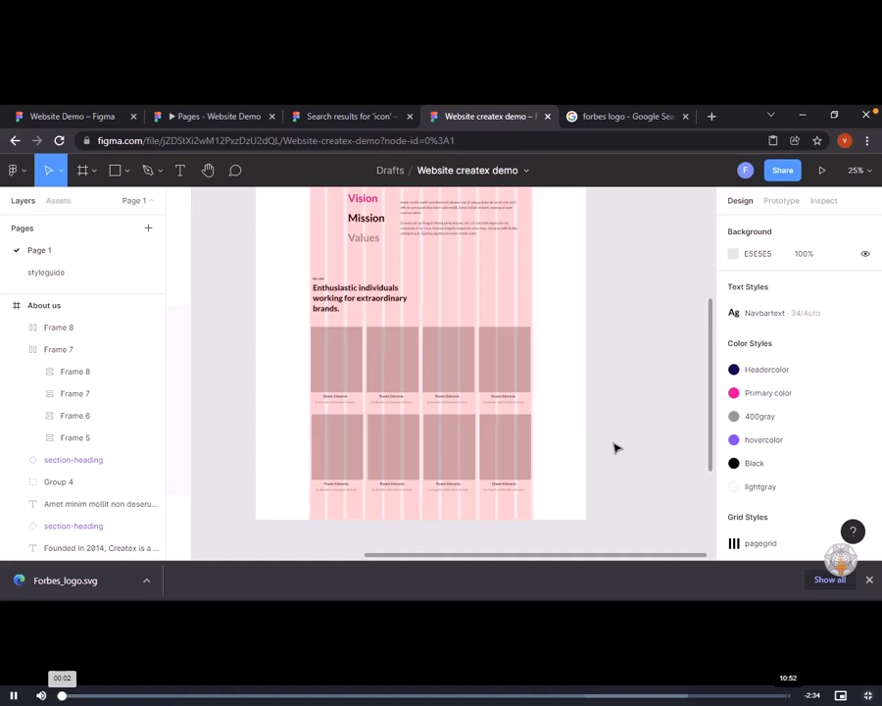
# Run the Photos plugin on the first team card, browse its people photos, and bring up the random photo categories
pyautogui.doubleClick(328, 377)
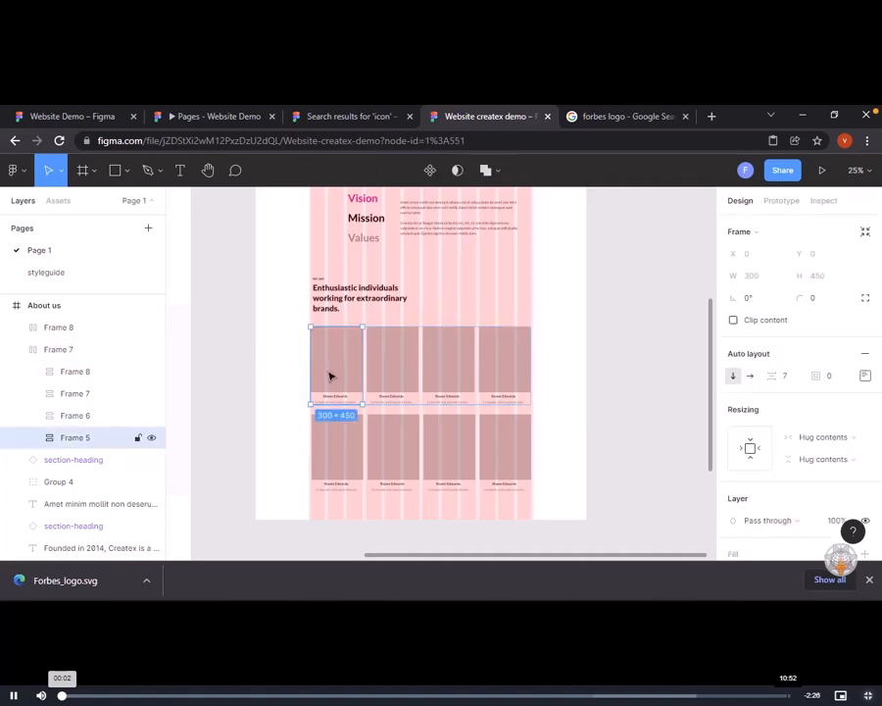
pyautogui.rightClick(331, 374)
pyautogui.moveTo(359, 507)
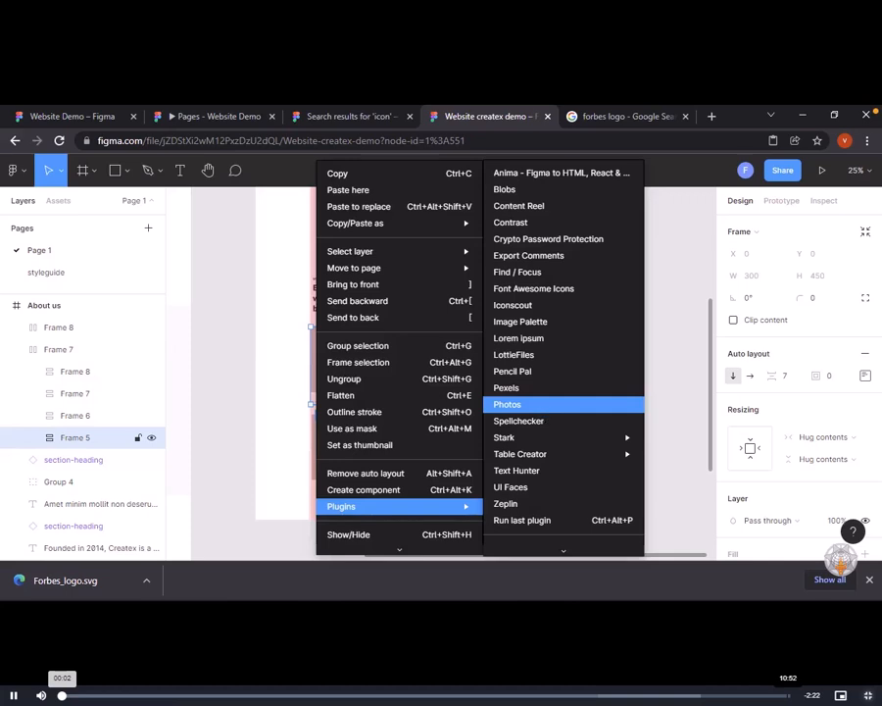
pyautogui.click(539, 404)
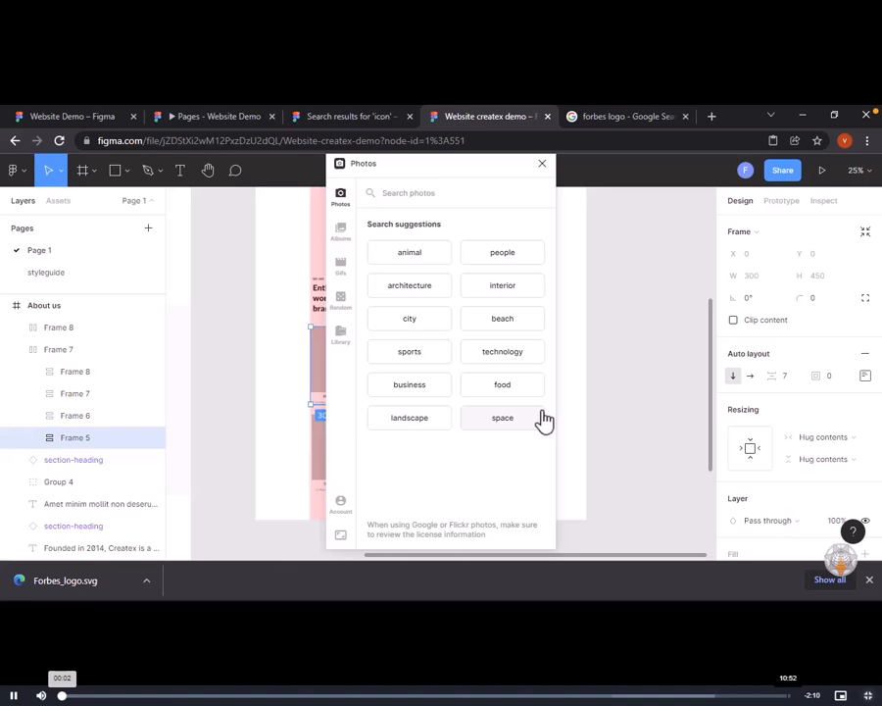
pyautogui.moveTo(420, 169); pyautogui.dragTo(621, 161)
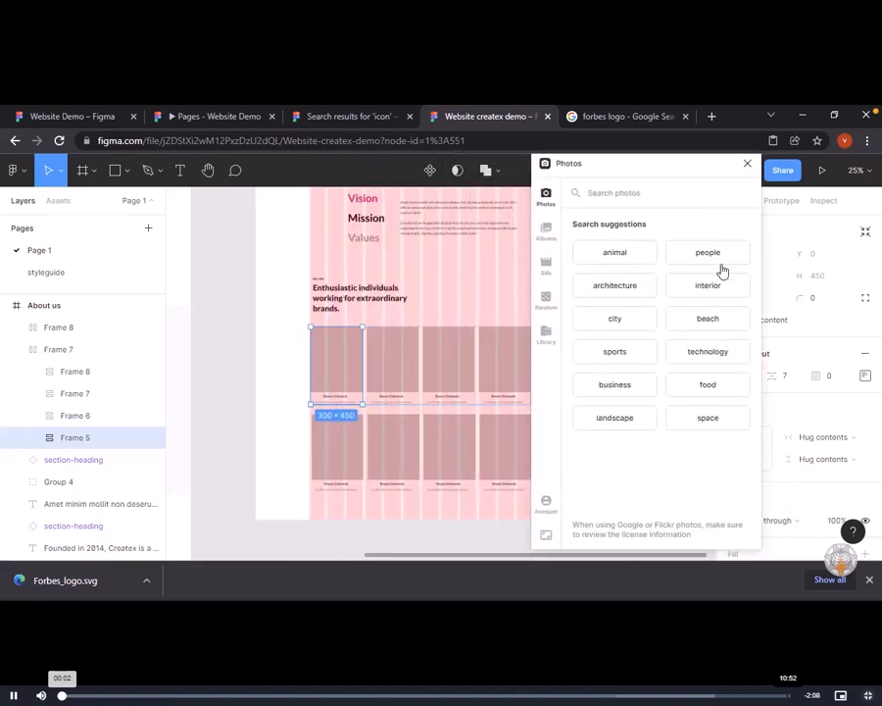
pyautogui.click(718, 263)
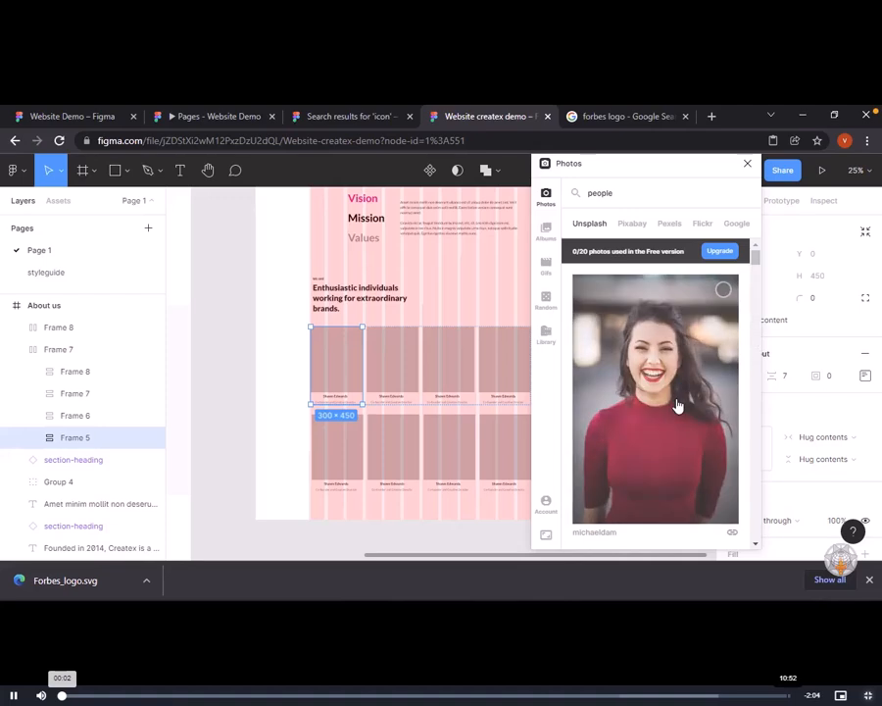
pyautogui.scroll(-3, 635, 429)
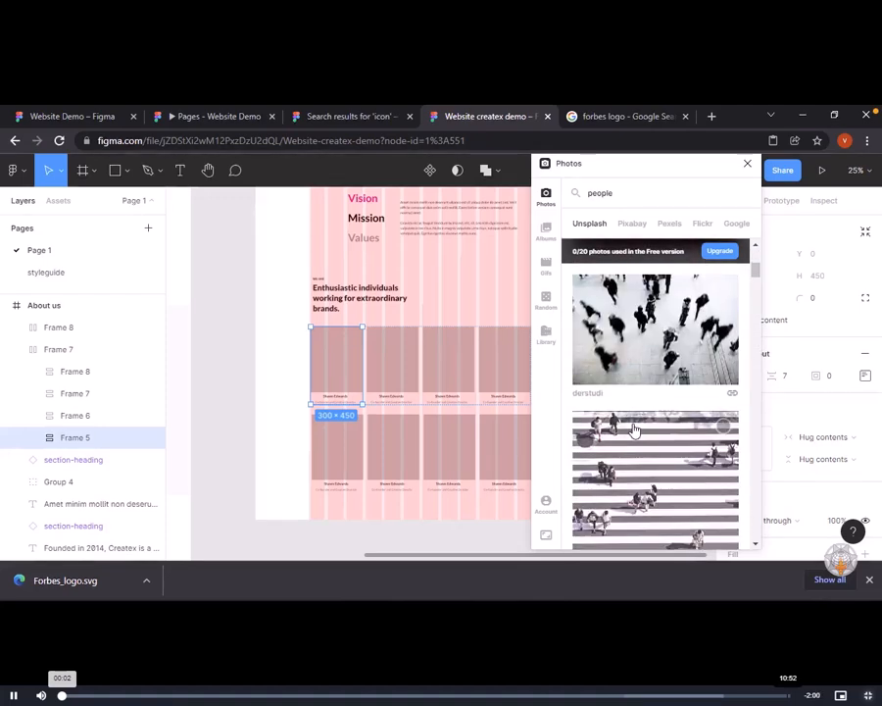
pyautogui.click(540, 309)
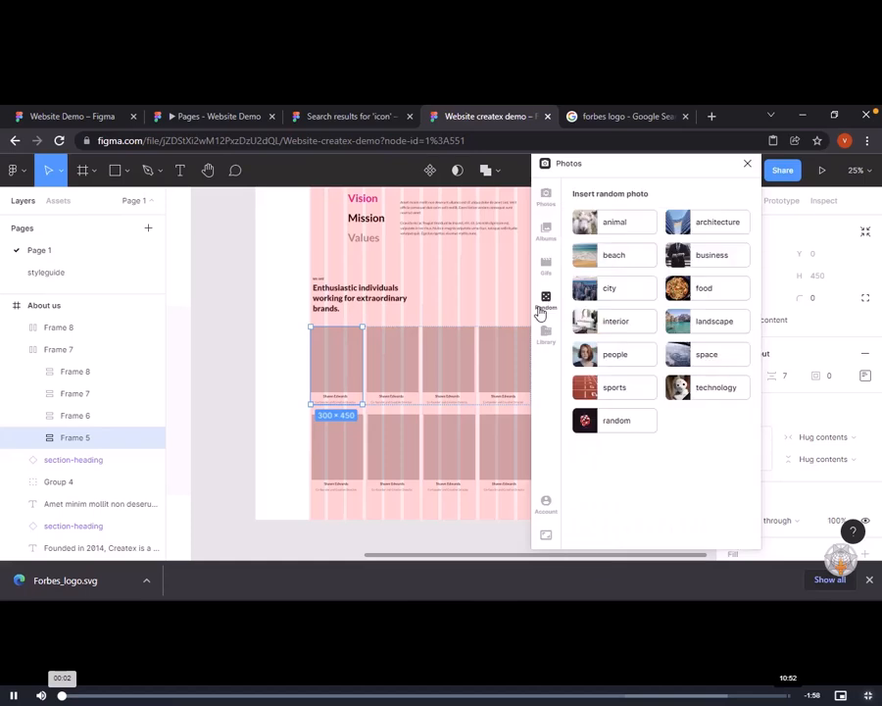
# Try to insert a random people photo into the whole first team card frame, and undo the insertion
pyautogui.click(617, 357)
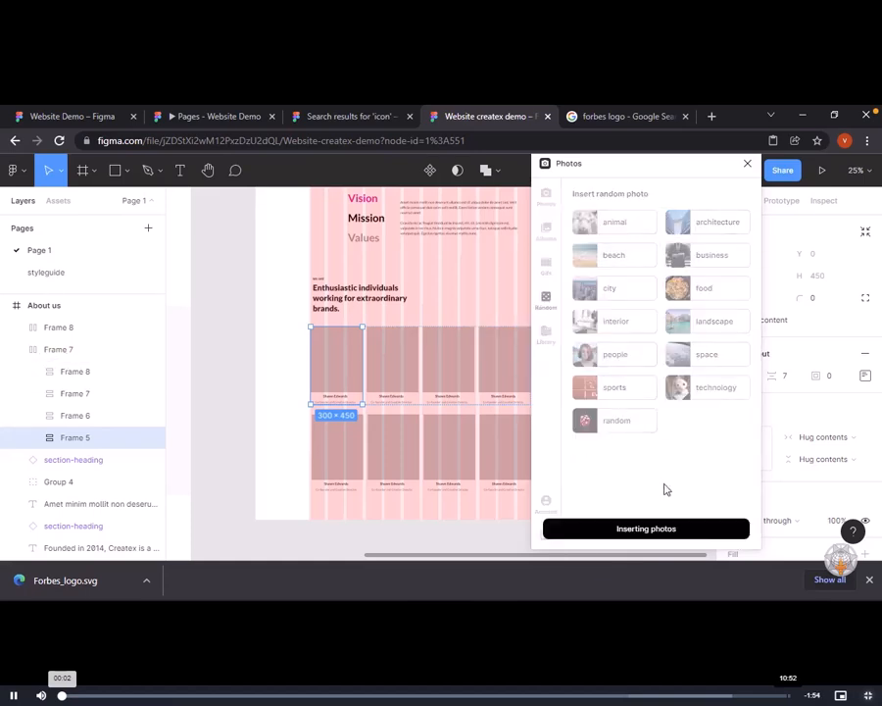
pyautogui.click(323, 392)
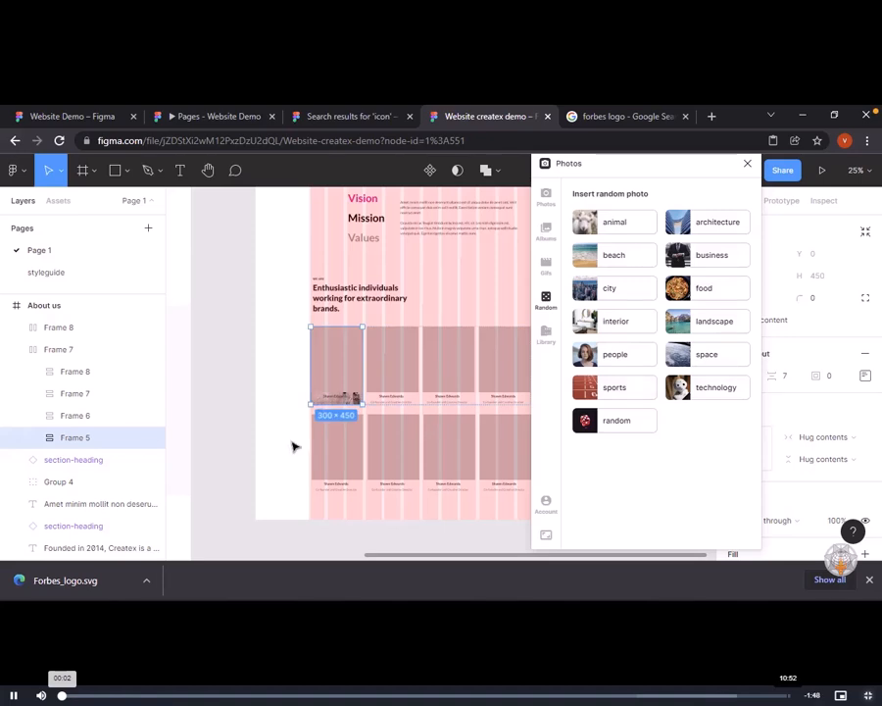
pyautogui.hotkey('ctrl', 'z')
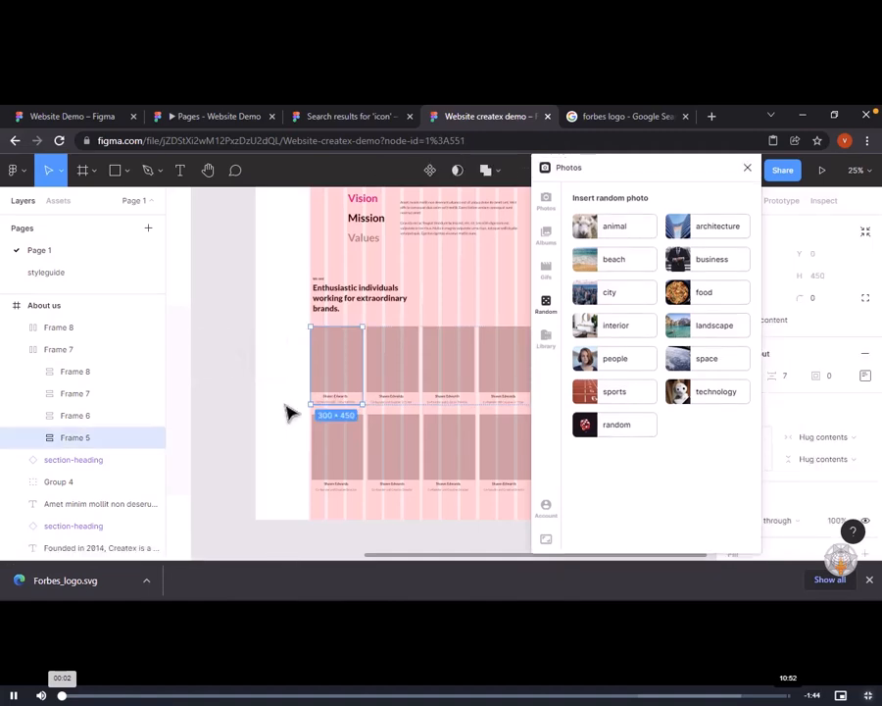
# Fill the image rectangle inside the first team card with a random people photo
pyautogui.click(326, 359)
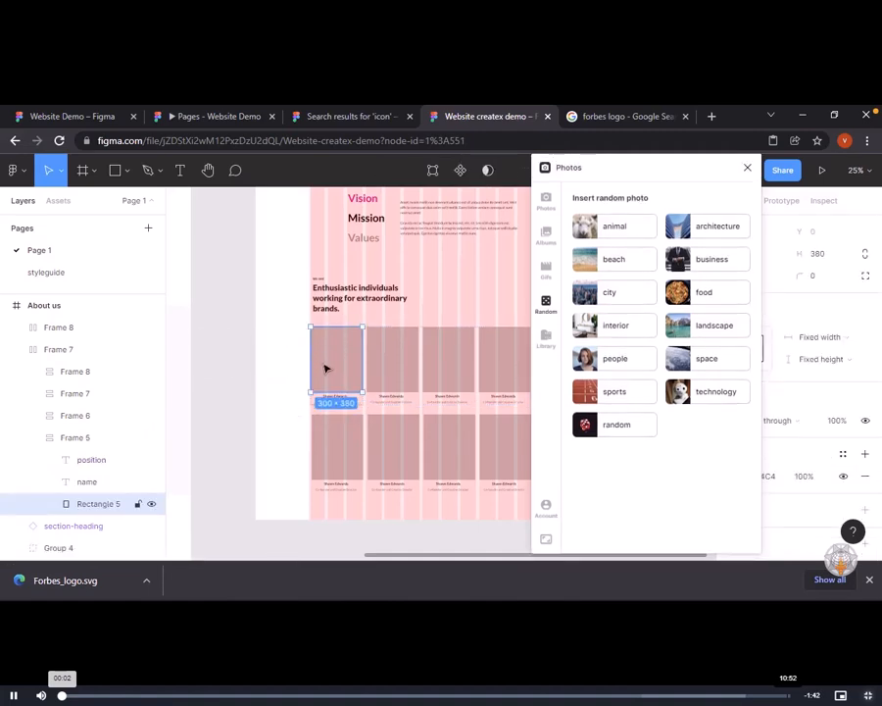
pyautogui.click(588, 361)
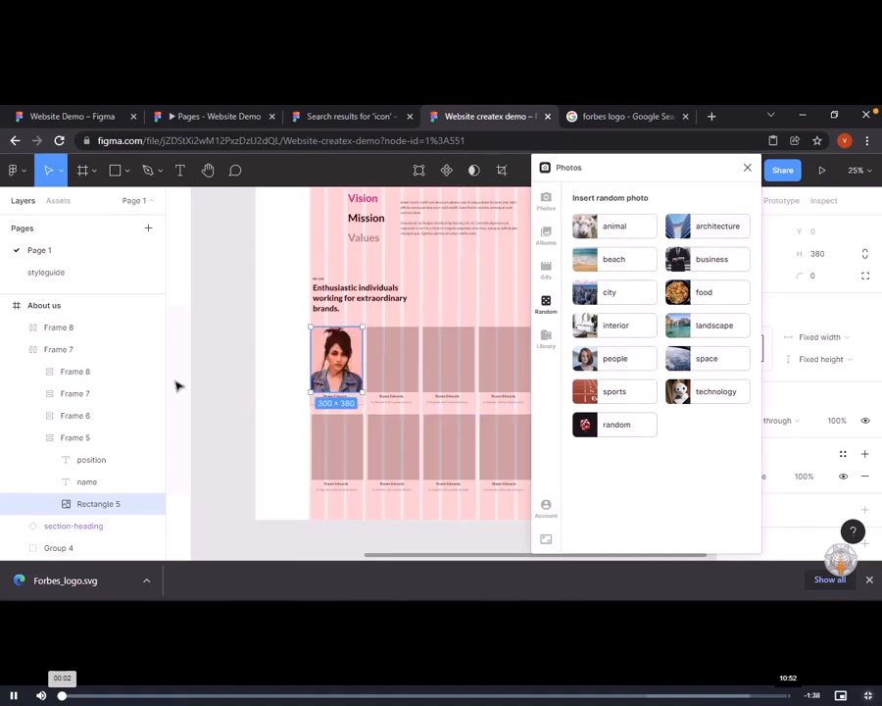
pyautogui.click(215, 319)
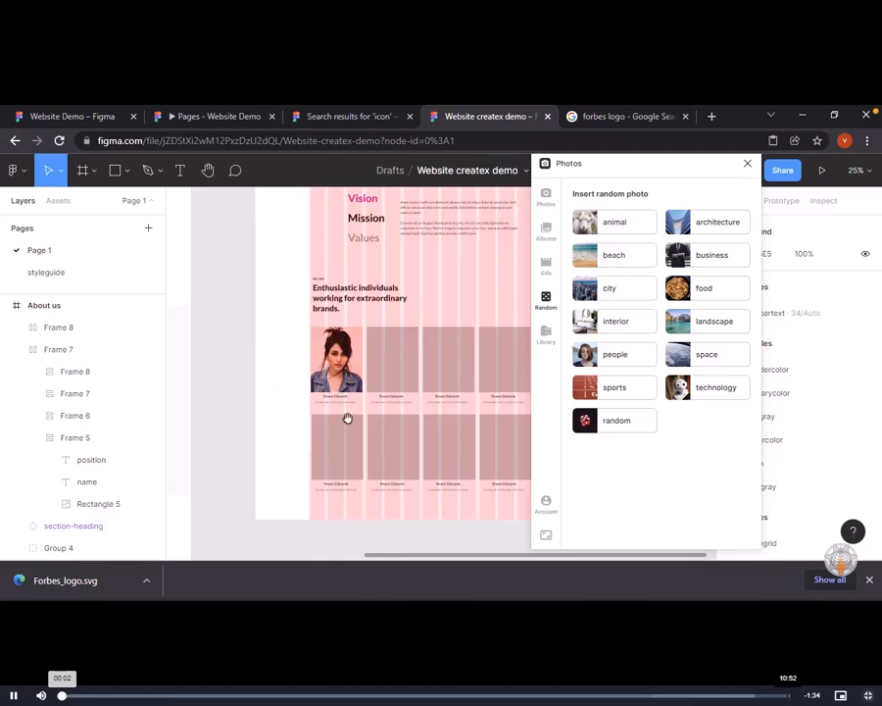
# Try random photos from the people and random categories in the second team card's image rectangle
pyautogui.hscroll(2, 347, 412)
pyautogui.click(340, 380)
pyautogui.click(346, 367)
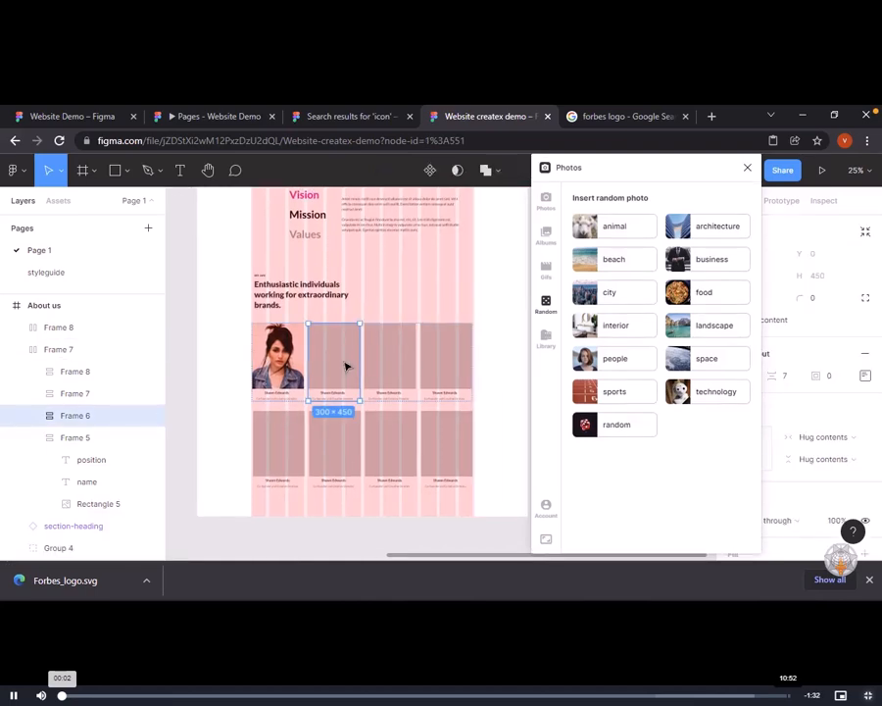
pyautogui.click(348, 369)
pyautogui.click(592, 369)
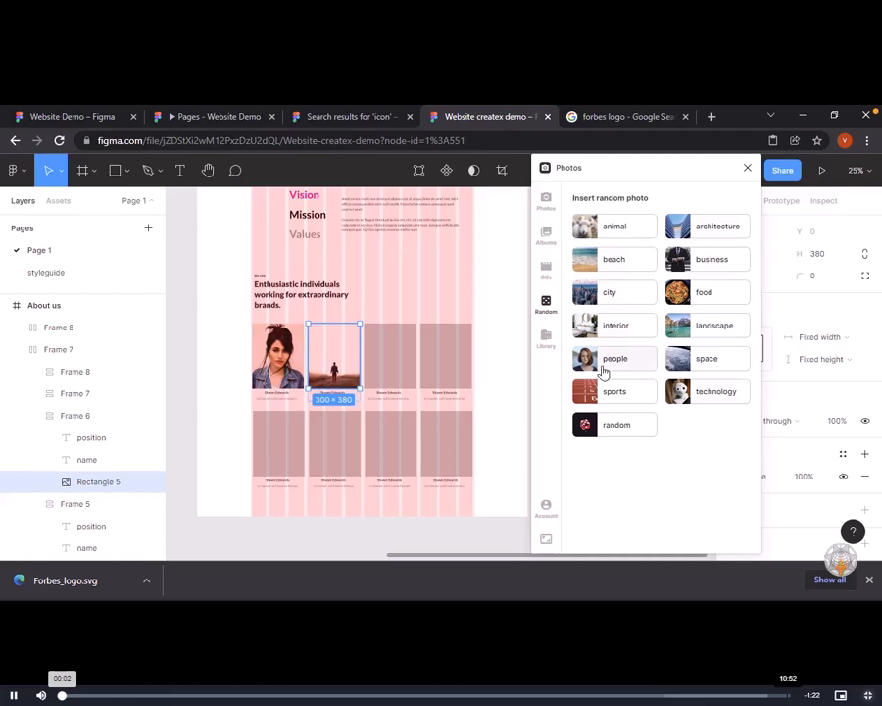
pyautogui.click(652, 425)
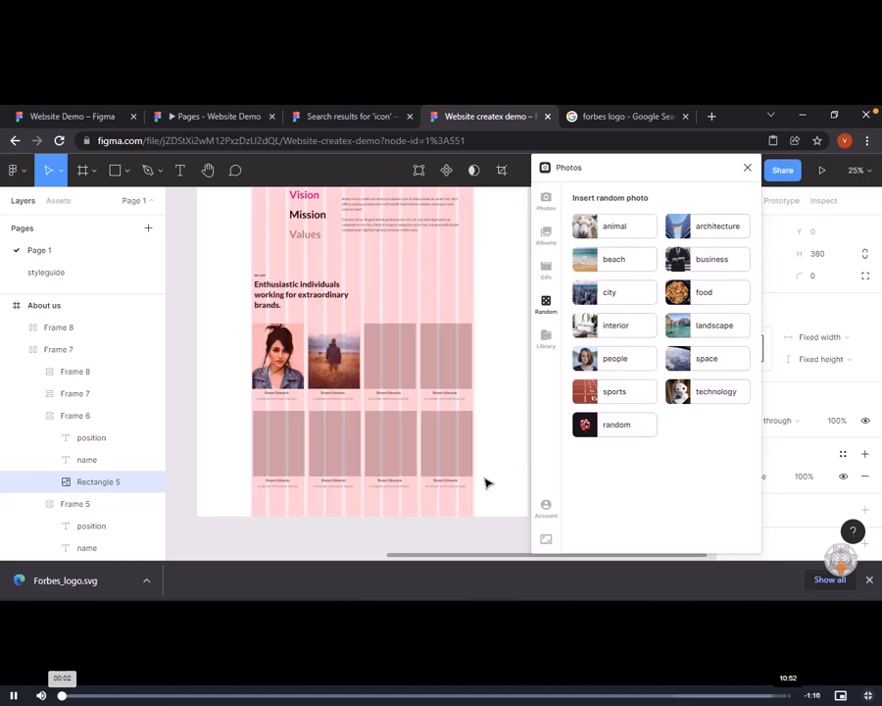
pyautogui.click(650, 428)
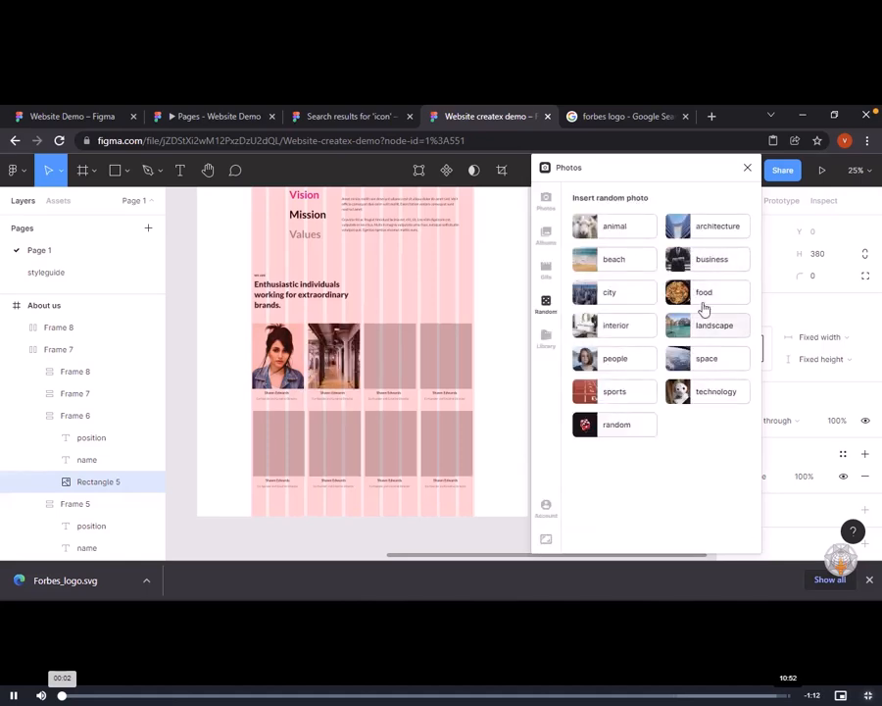
pyautogui.click(617, 433)
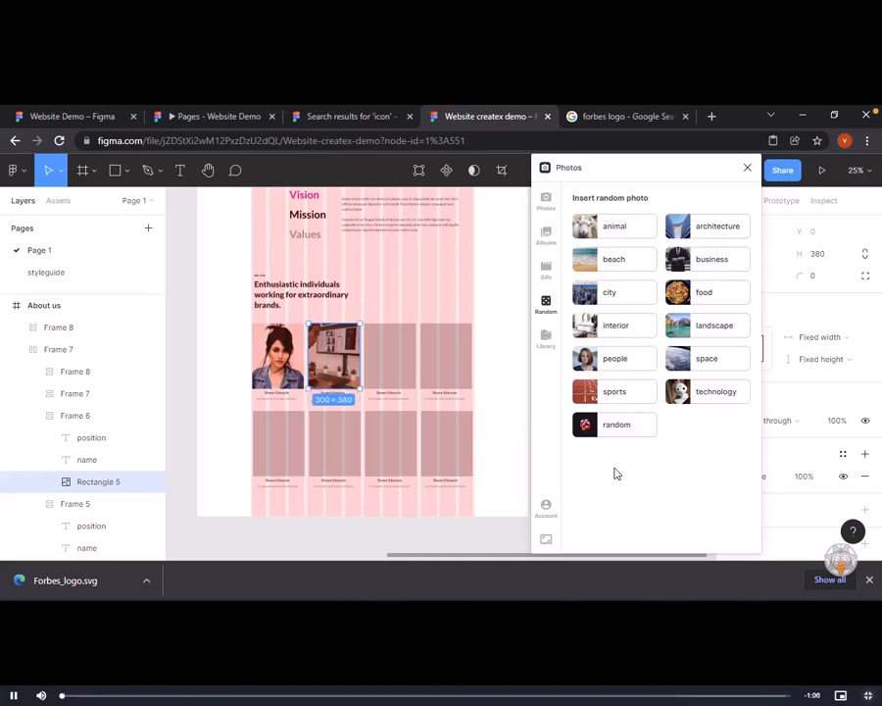
# Fill the second card's image rectangle with the Unsplash people photo of the curly-haired man in a black hat
pyautogui.click(547, 201)
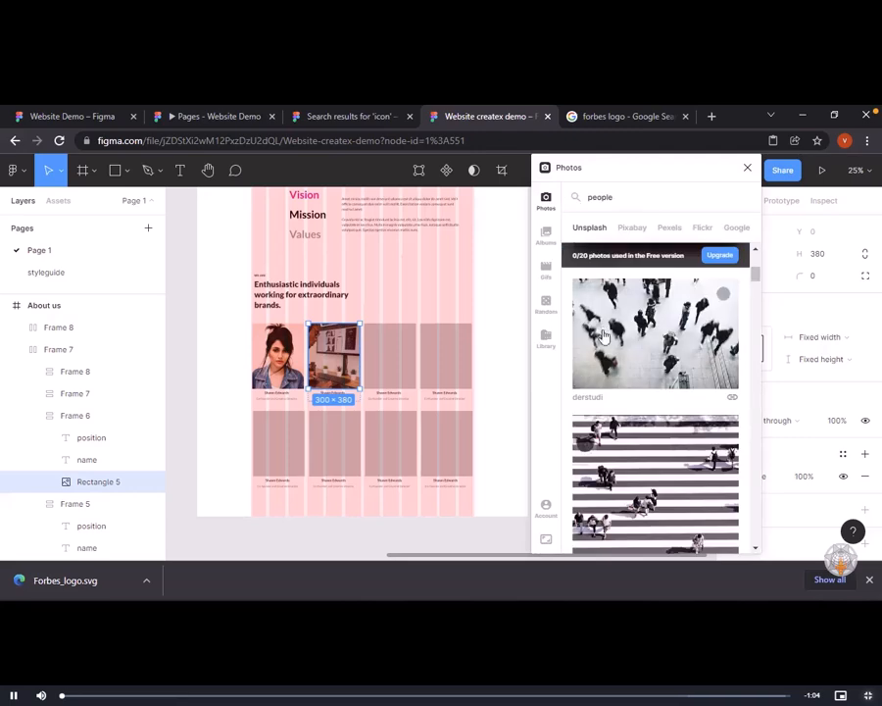
pyautogui.scroll(-5, 647, 441)
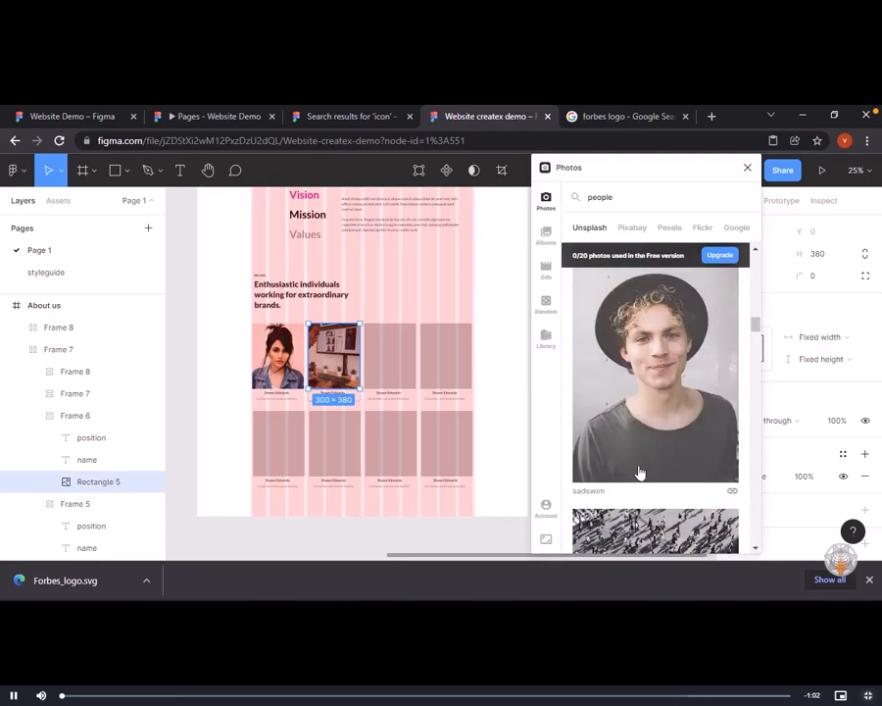
pyautogui.click(650, 376)
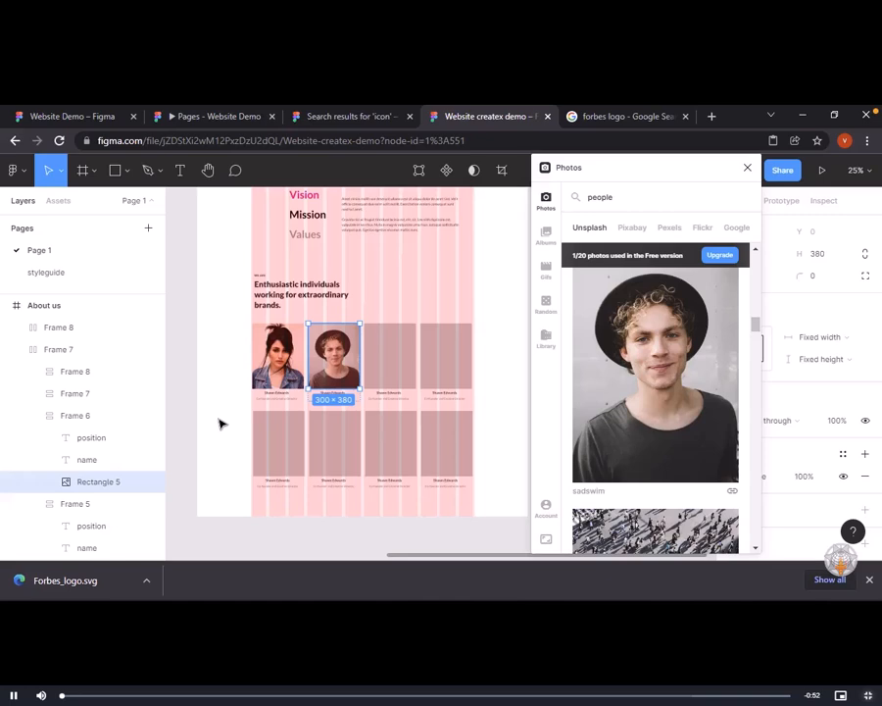
pyautogui.click(221, 423)
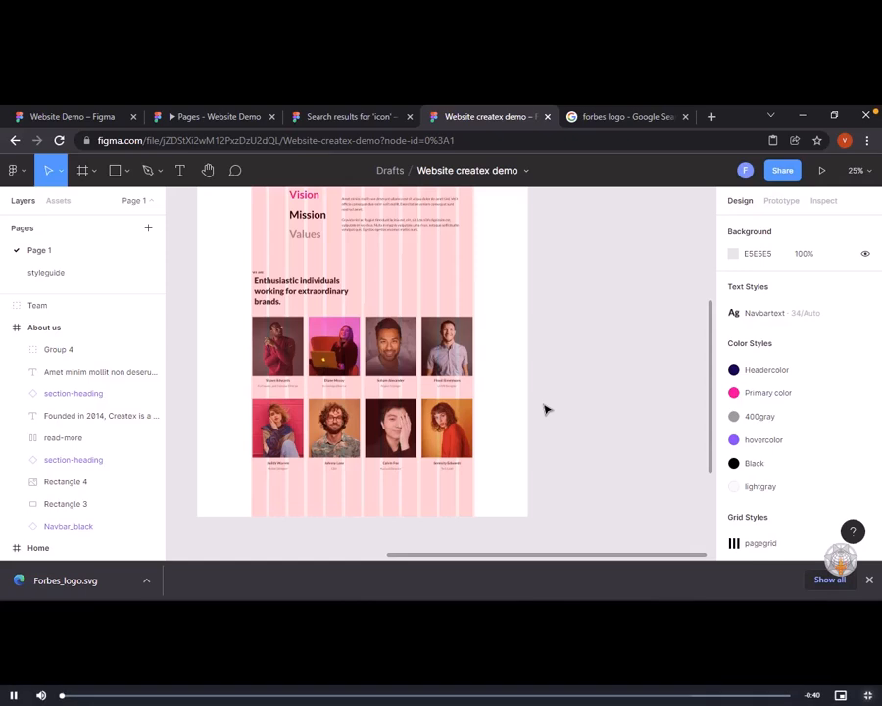
# Extend the About us frame downward to make room for a footer below the team section
pyautogui.hotkey('ctrl', '-')
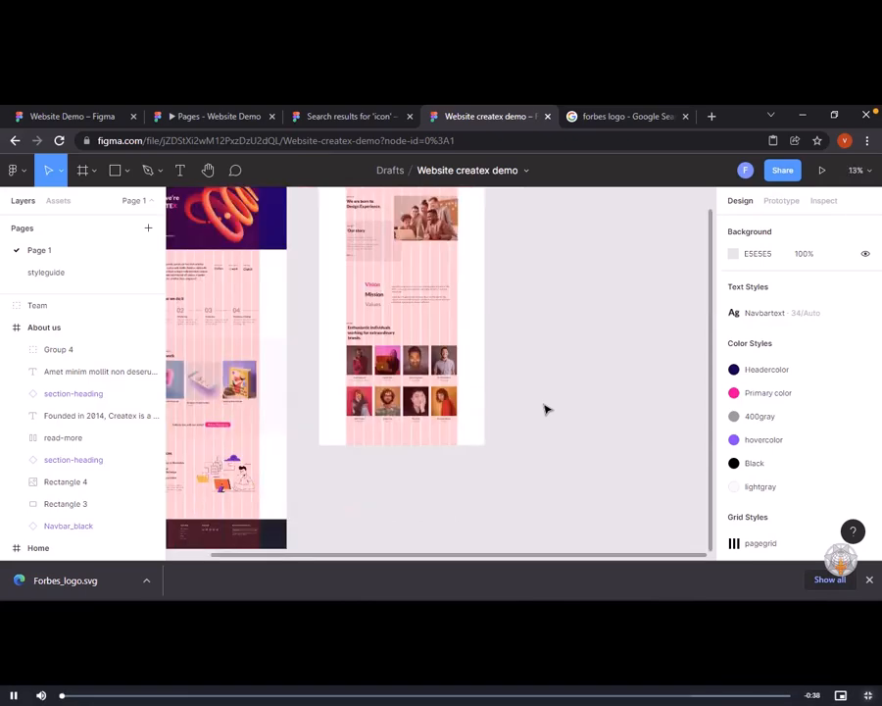
pyautogui.hotkey('ctrl', '-')
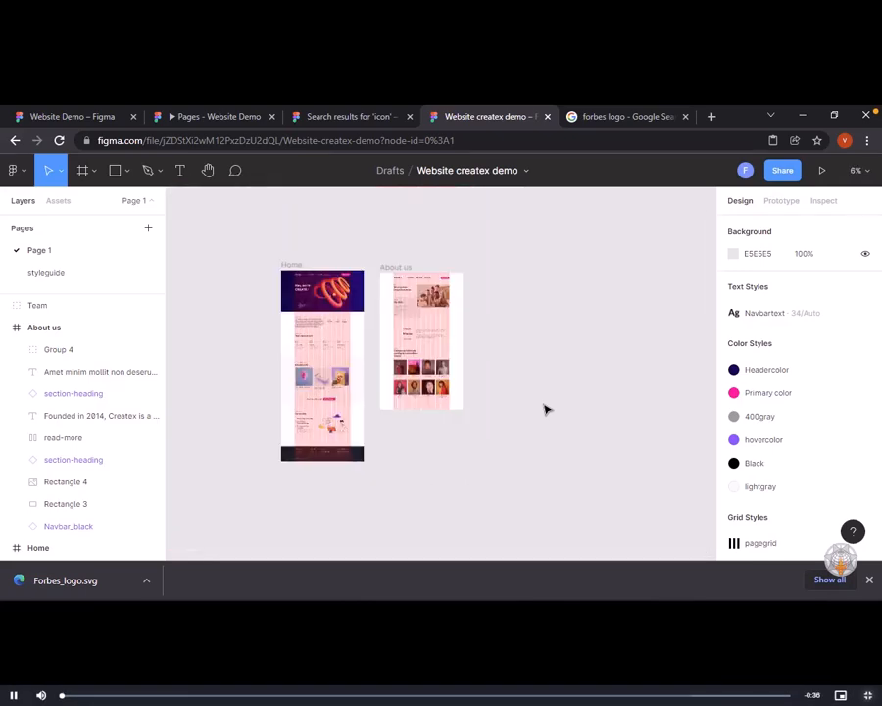
pyautogui.click(403, 268)
pyautogui.moveTo(402, 410); pyautogui.dragTo(402, 423)
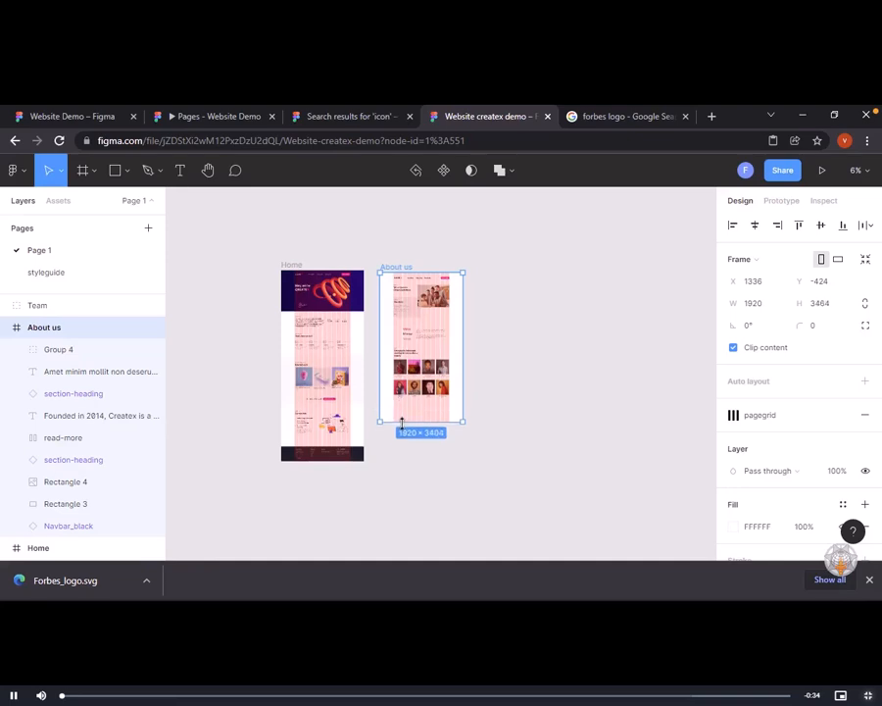
# Copy the Home page's Footer group to the bottom of the About us frame and trim the frame's height to 3388
pyautogui.click(367, 465)
pyautogui.click(348, 454)
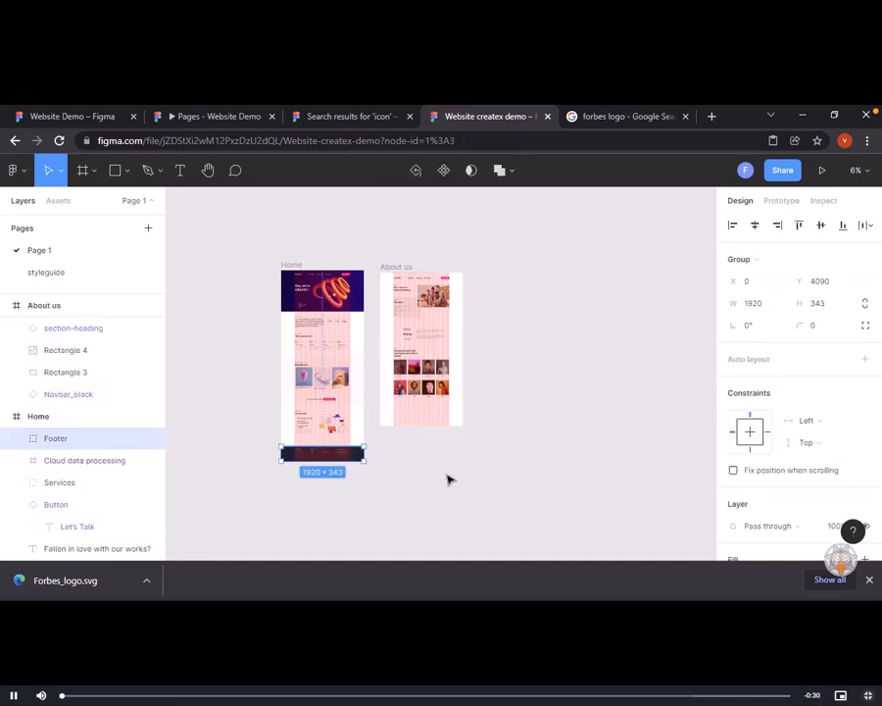
pyautogui.hotkey('ctrl', 'v')
pyautogui.moveTo(345, 454); pyautogui.dragTo(441, 419)
pyautogui.click(404, 268)
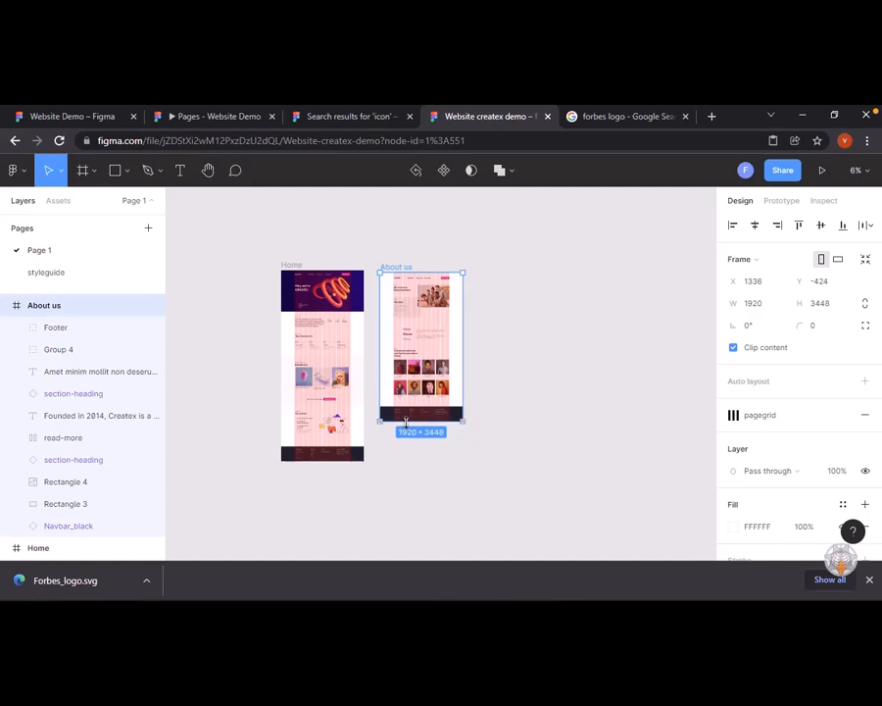
pyautogui.click(400, 236)
# Undo moving the About us frame alone, and shift it slightly away from Home together with the Team group
pyautogui.moveTo(392, 268); pyautogui.dragTo(443, 266)
pyautogui.hotkey('ctrl', 'z')
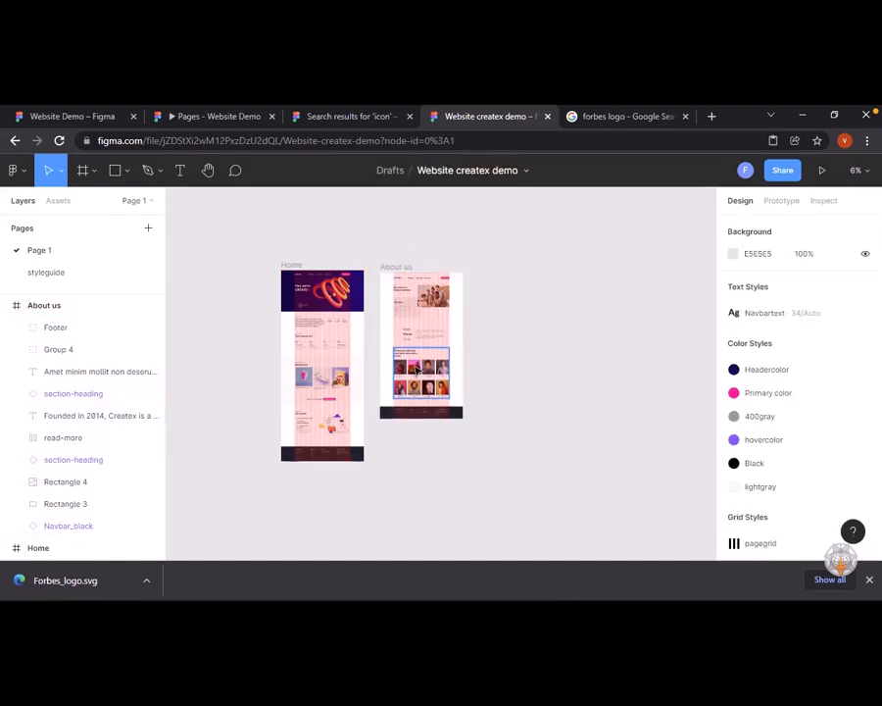
pyautogui.click(416, 371)
pyautogui.keyDown('shift'); pyautogui.click(392, 266); pyautogui.keyUp('shift')
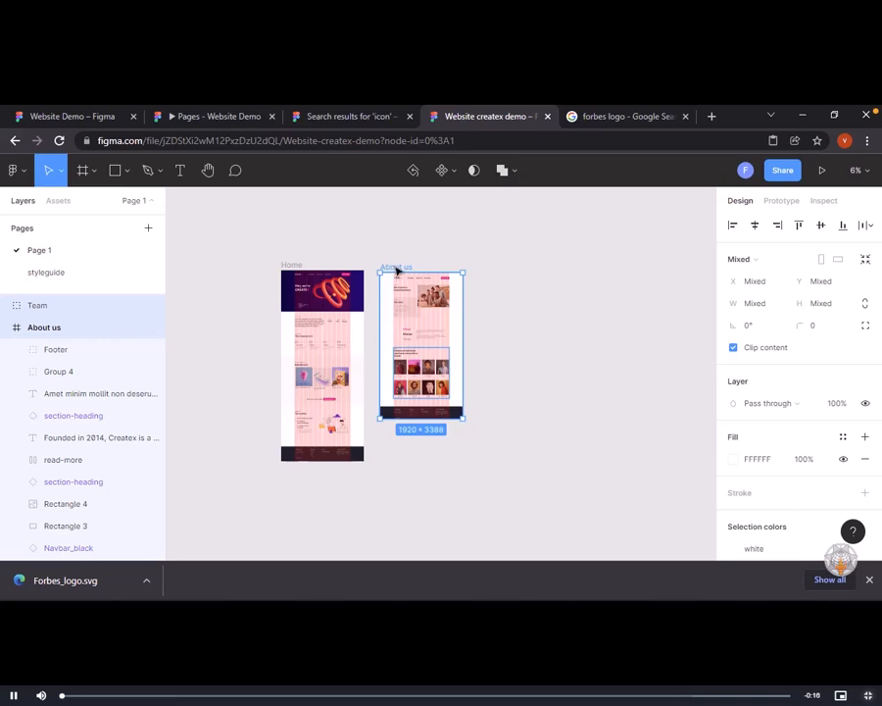
pyautogui.moveTo(396, 271); pyautogui.dragTo(402, 272)
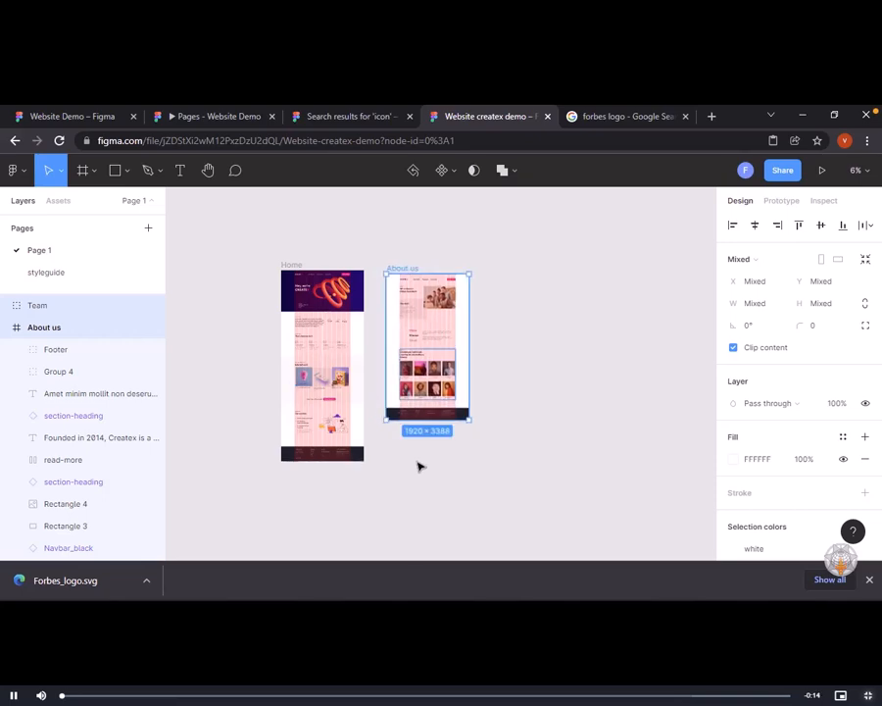
# Nest the Team group inside the About us frame and move the frame farther from Home, aligned with Home's upper edge
pyautogui.click(39, 307)
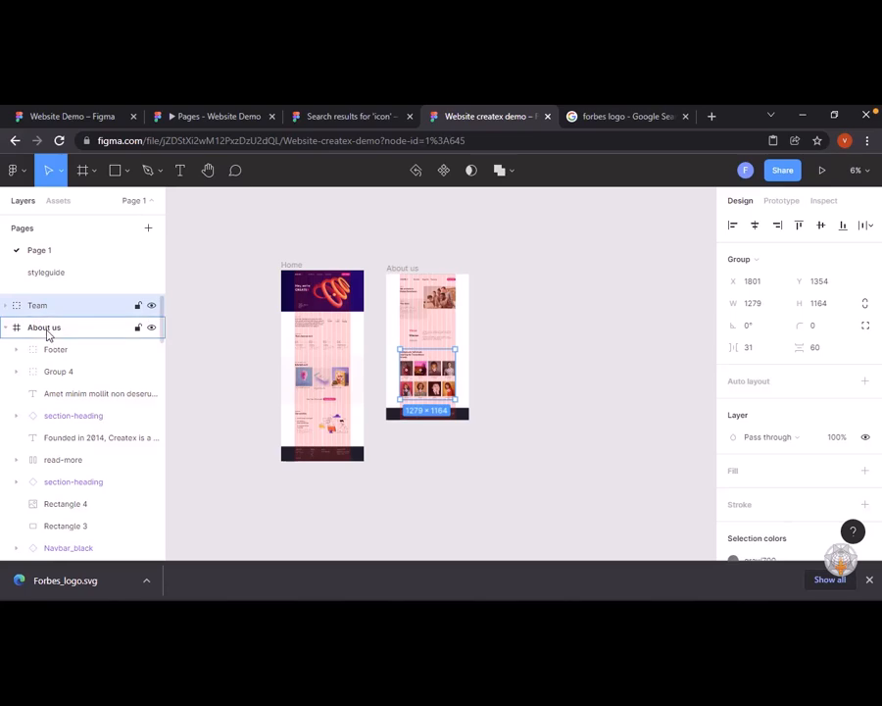
pyautogui.scroll(-1, 47, 334)
pyautogui.click(480, 453)
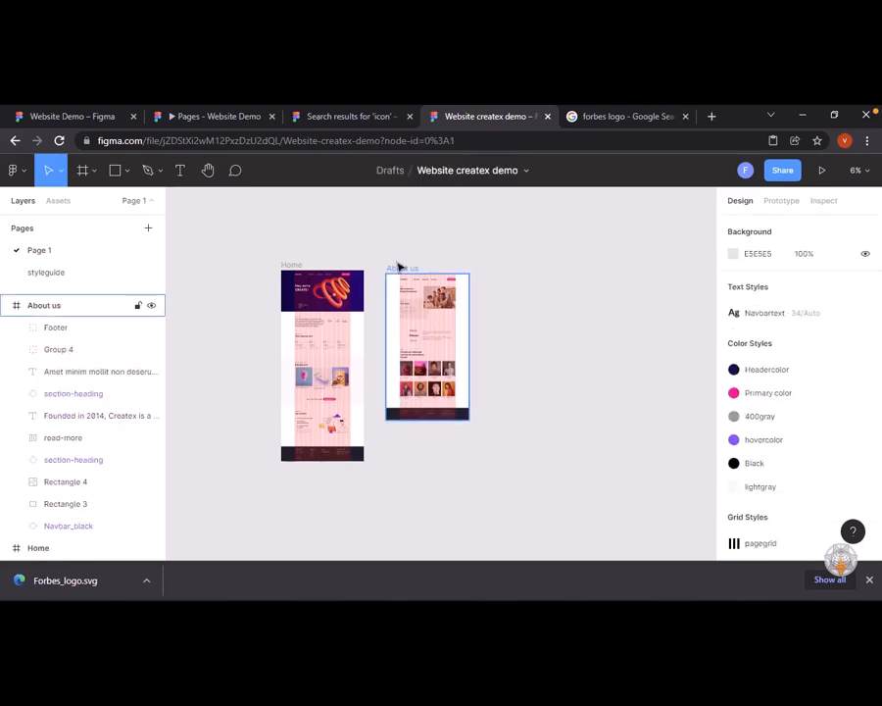
pyautogui.moveTo(404, 268); pyautogui.dragTo(417, 269)
pyautogui.click(451, 465)
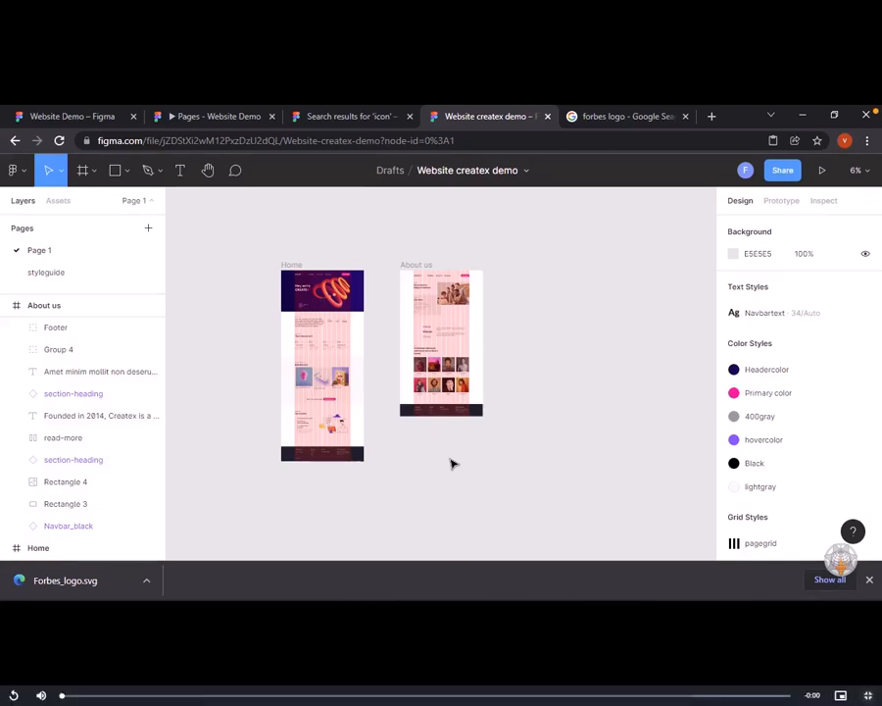
# Leave the full-screen video and open the lesson "Creating Prototype and adding interactions" in the MKCL ERA content viewer
pyautogui.press('Escape')
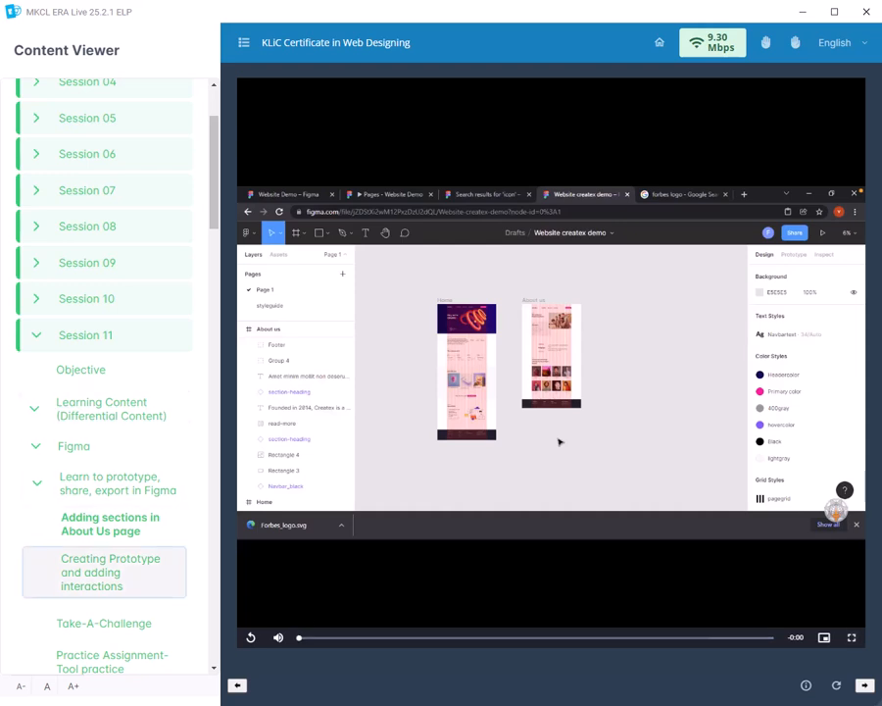
pyautogui.click(104, 571)
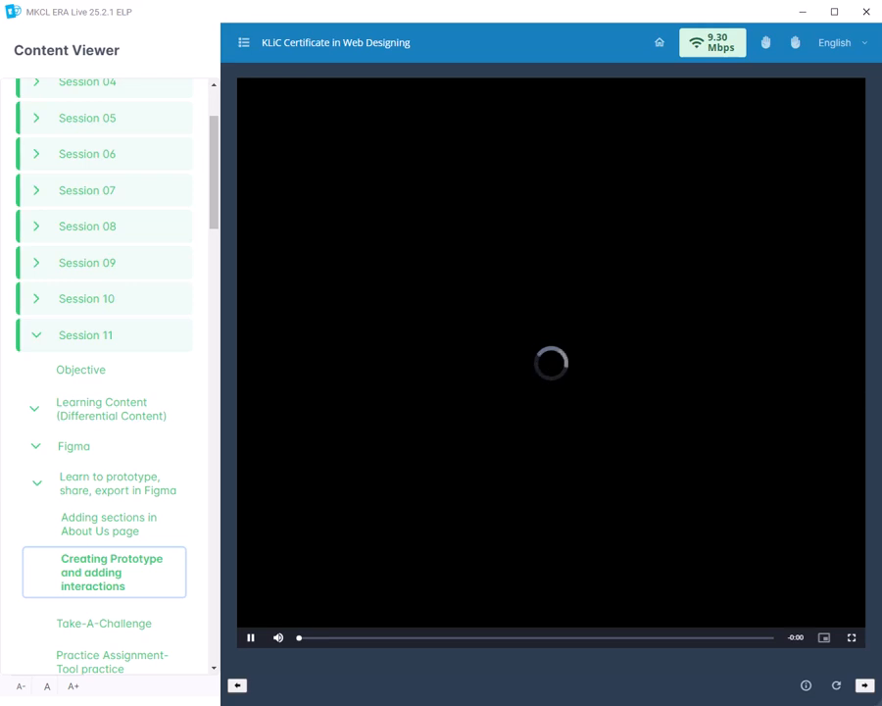
# Show the lesson video in full screen and select the Let's Talk button in the Home page's navigation bar
pyautogui.click(851, 637)
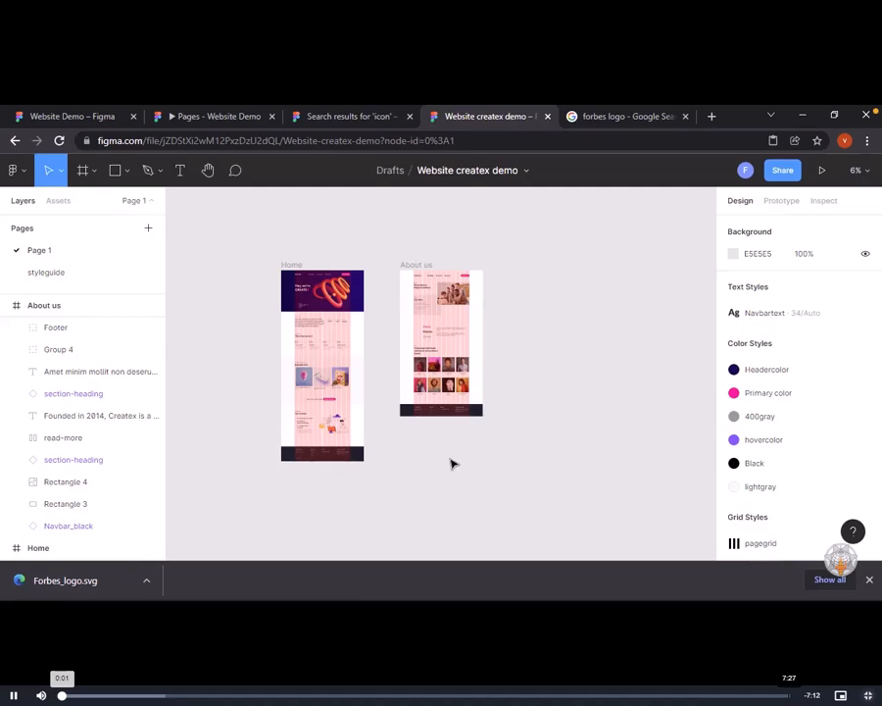
pyautogui.scroll(3, 451, 463)
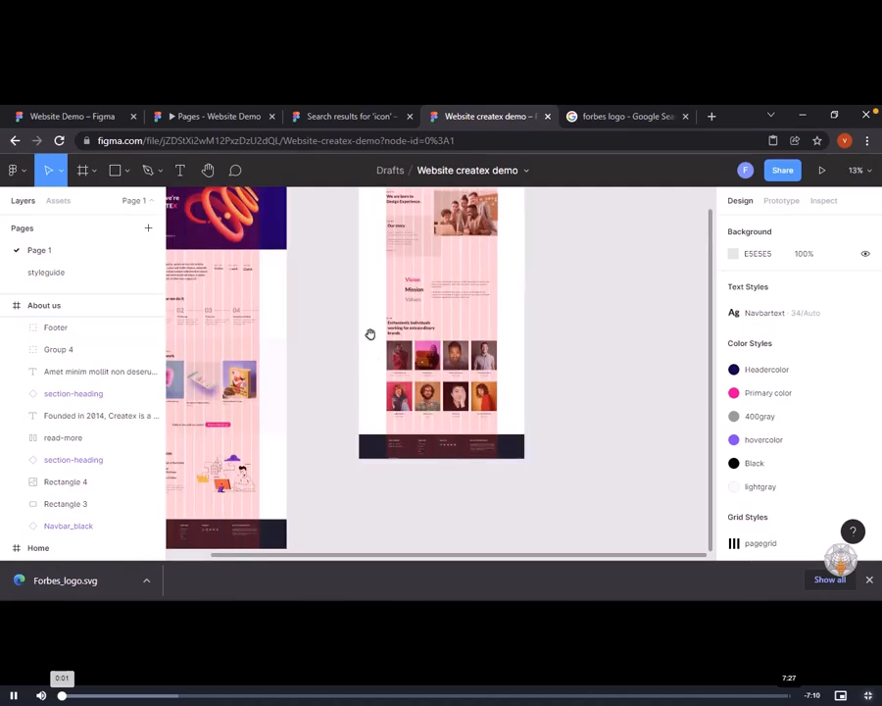
pyautogui.moveTo(371, 336); pyautogui.dragTo(472, 460)
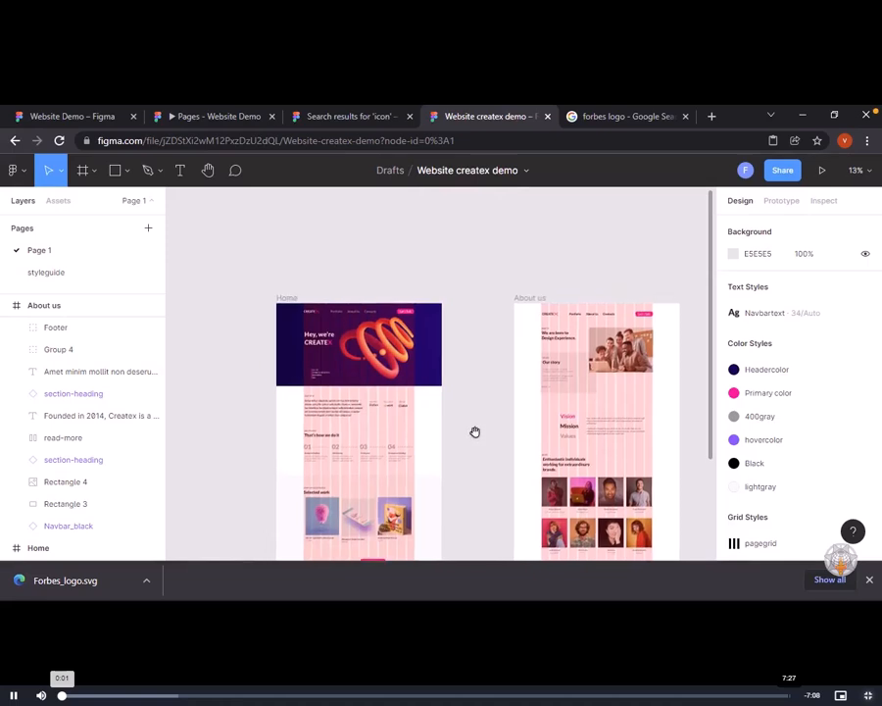
pyautogui.scroll(3, 478, 438)
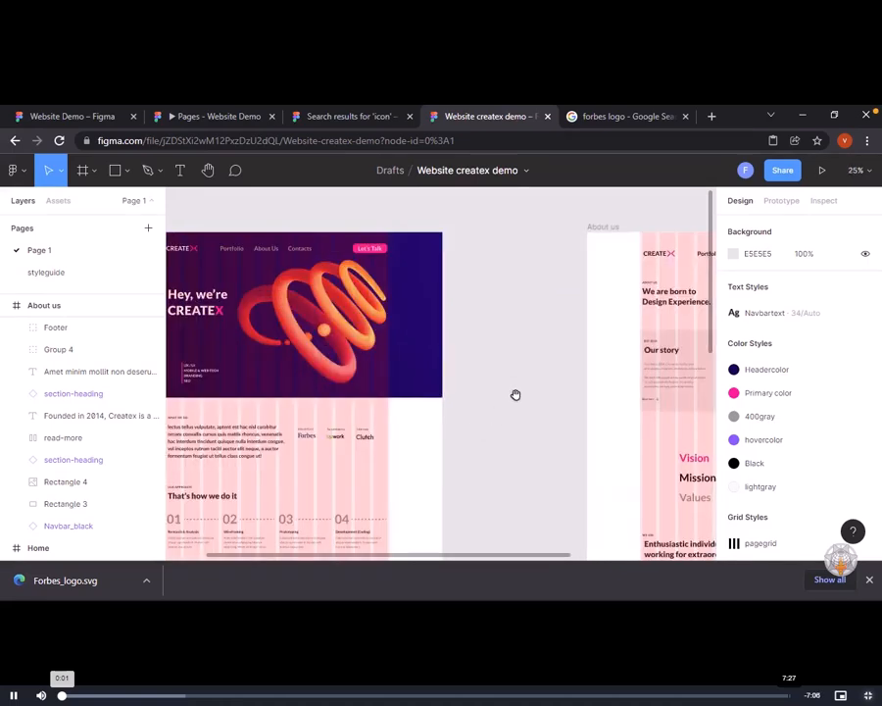
pyautogui.moveTo(515, 394); pyautogui.dragTo(648, 525)
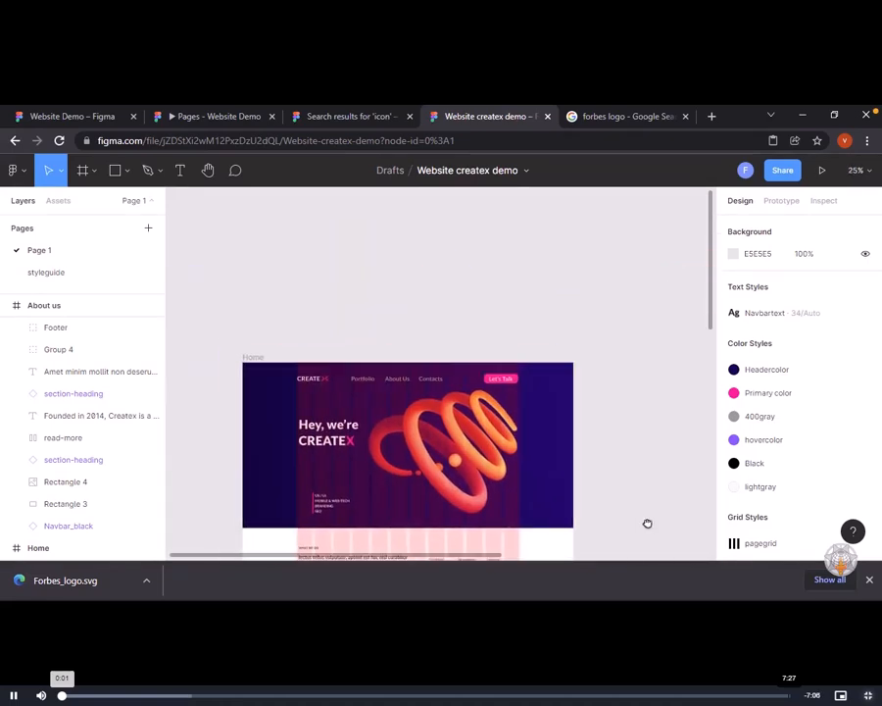
pyautogui.click(500, 384)
pyautogui.click(501, 383)
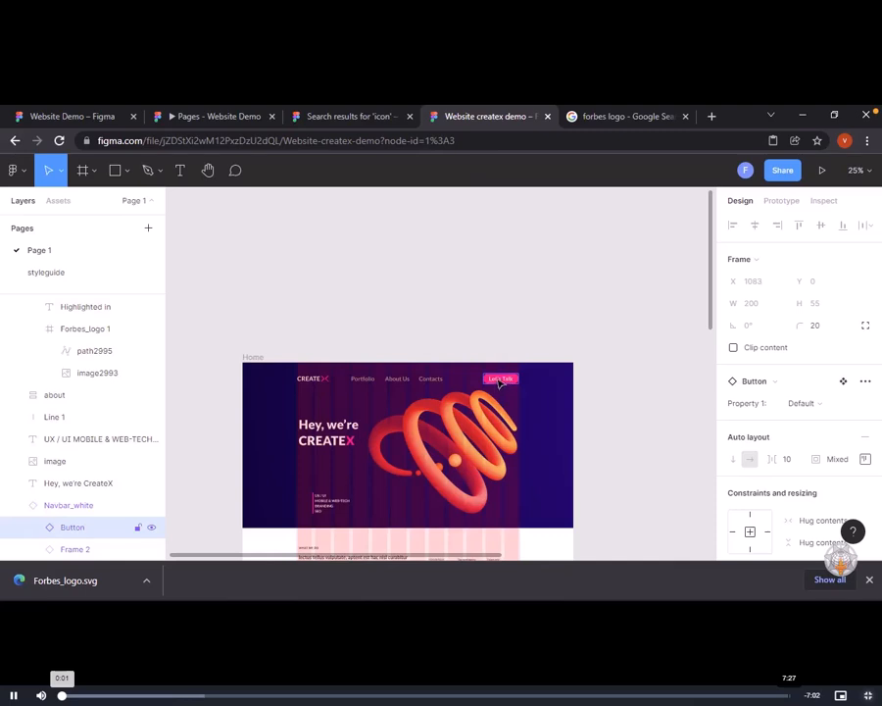
# Review the Let's Talk button's Property 1 variants and the other button instances on the Home and About us pages
pyautogui.moveTo(614, 427); pyautogui.dragTo(514, 384)
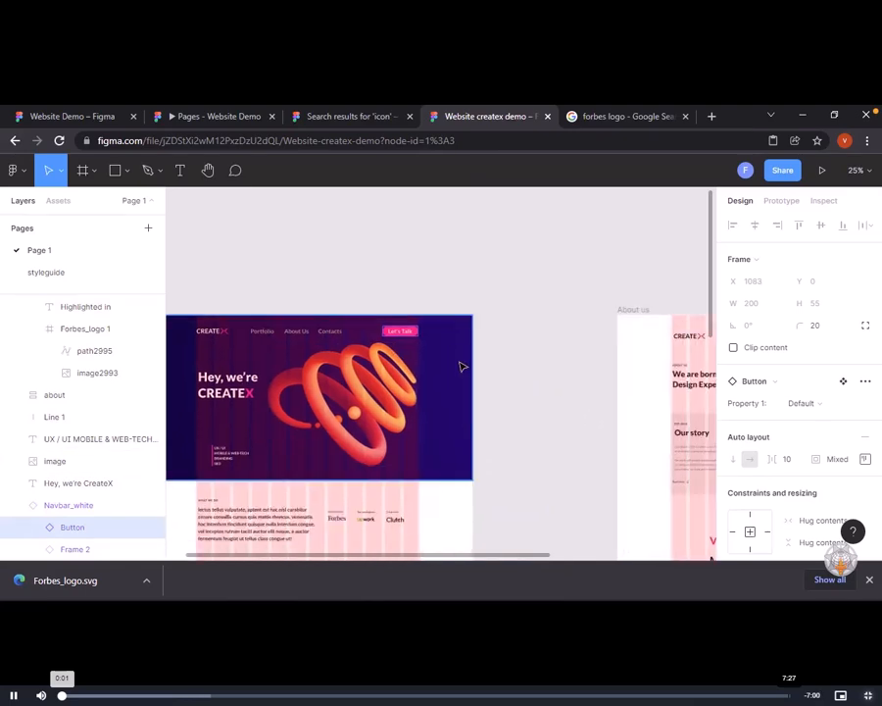
pyautogui.click(807, 403)
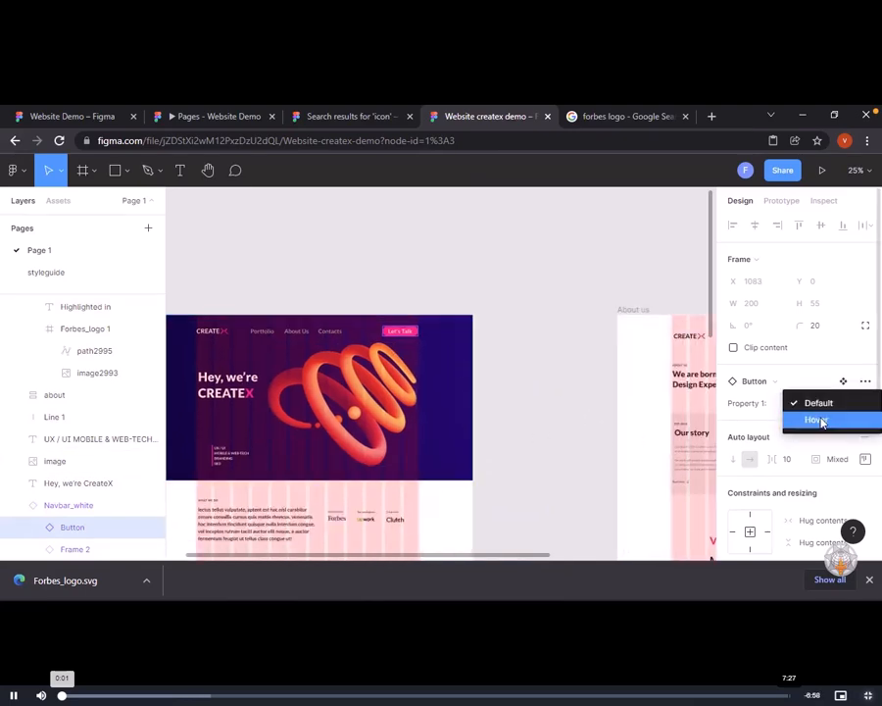
pyautogui.click(821, 418)
pyautogui.click(821, 408)
pyautogui.click(816, 389)
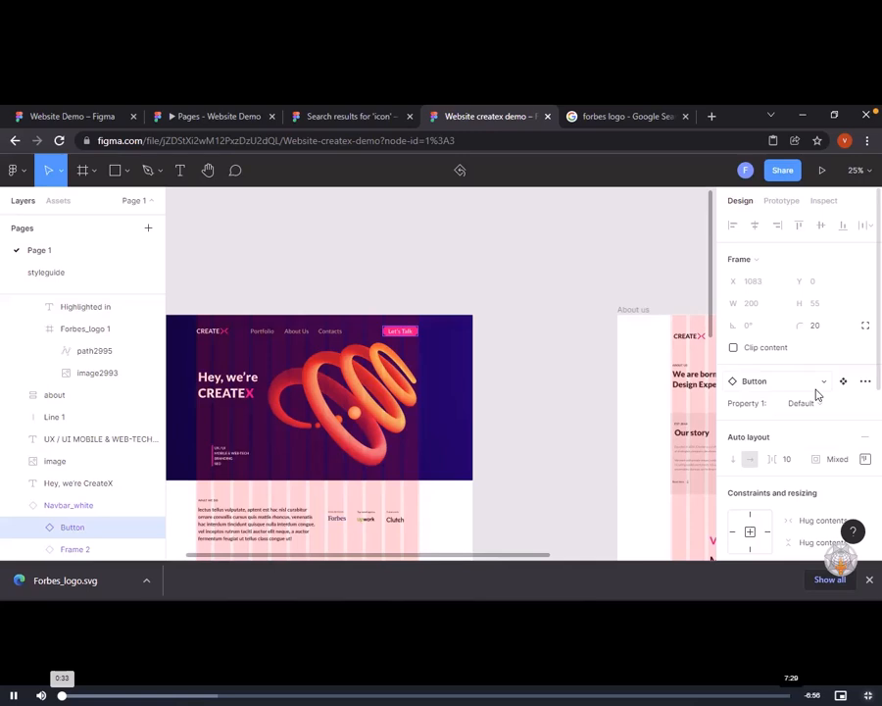
pyautogui.scroll(-10, 507, 431)
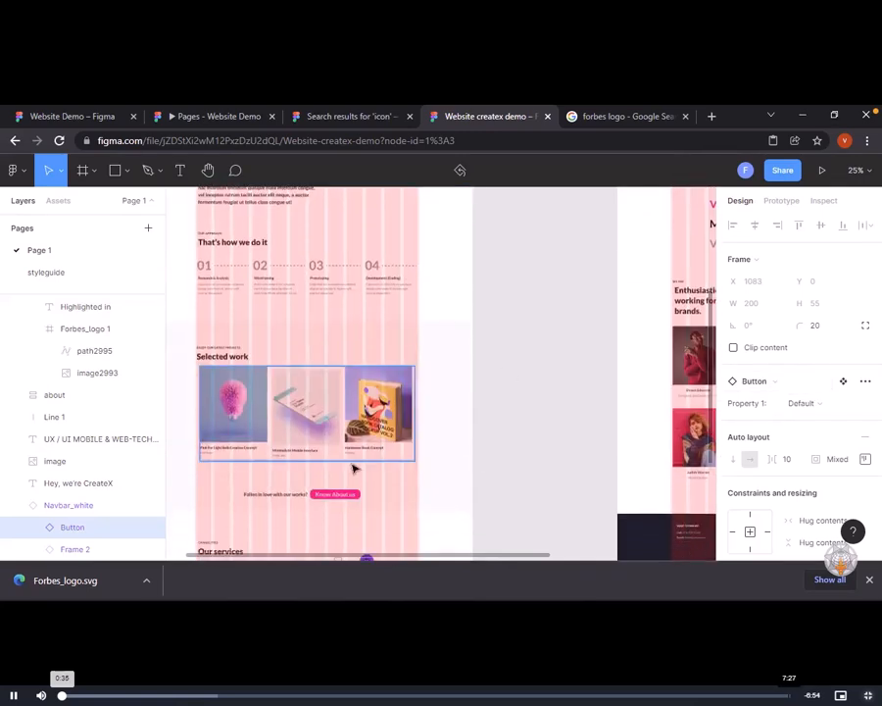
pyautogui.moveTo(574, 269); pyautogui.dragTo(449, 457)
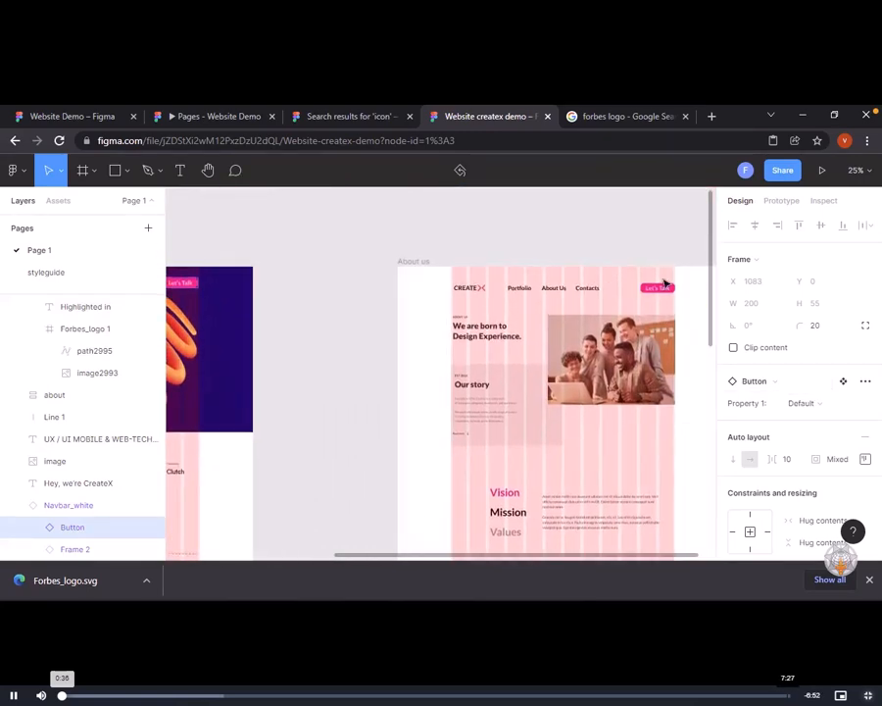
pyautogui.moveTo(365, 334); pyautogui.dragTo(520, 358)
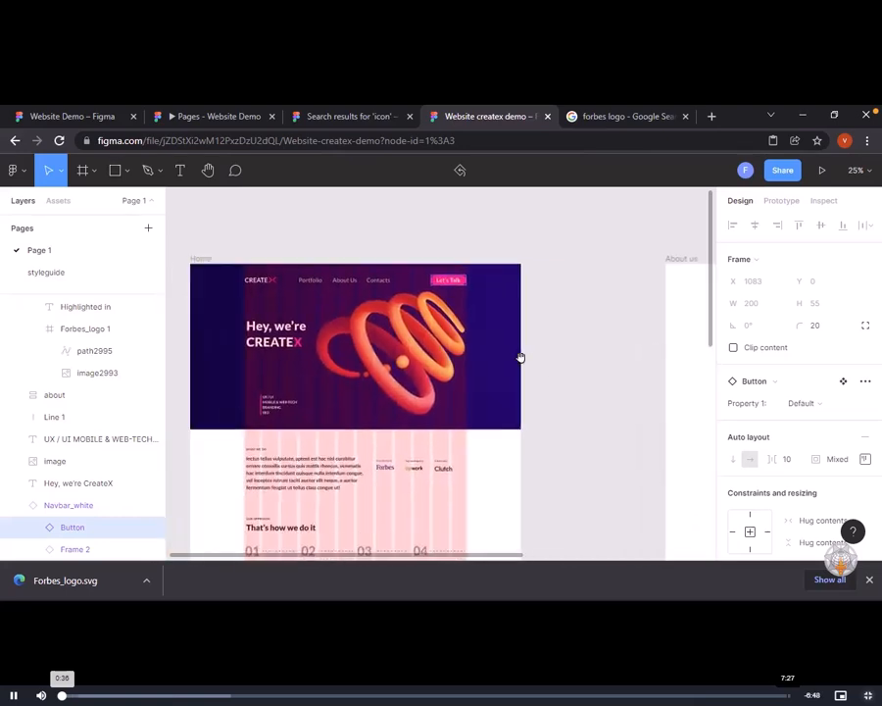
# Go to the main component of the Let's Talk button from its instance in the Home navigation bar
pyautogui.rightClick(438, 282)
pyautogui.moveTo(438, 282)
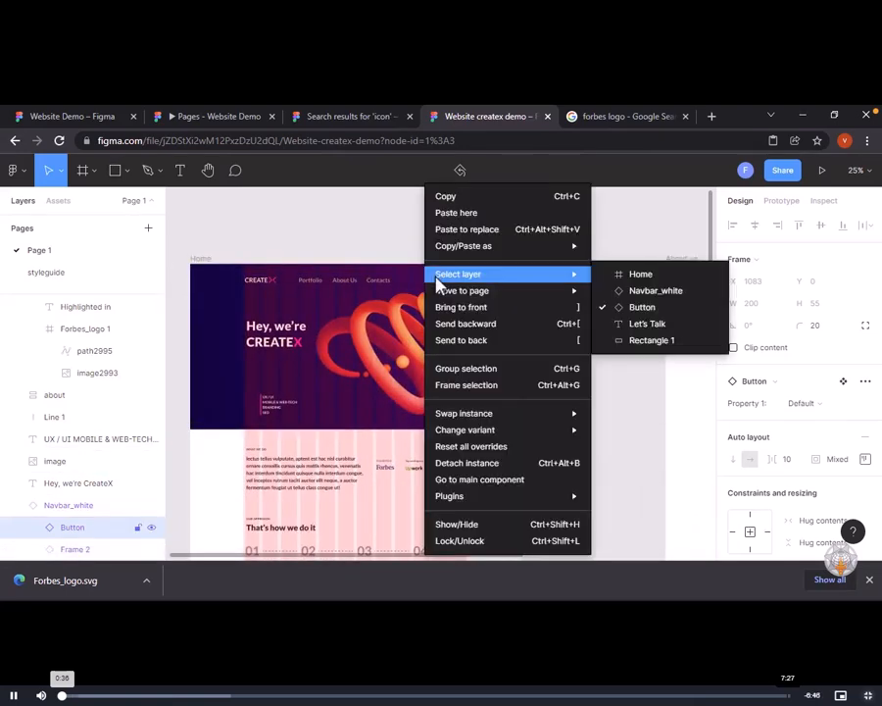
pyautogui.click(473, 481)
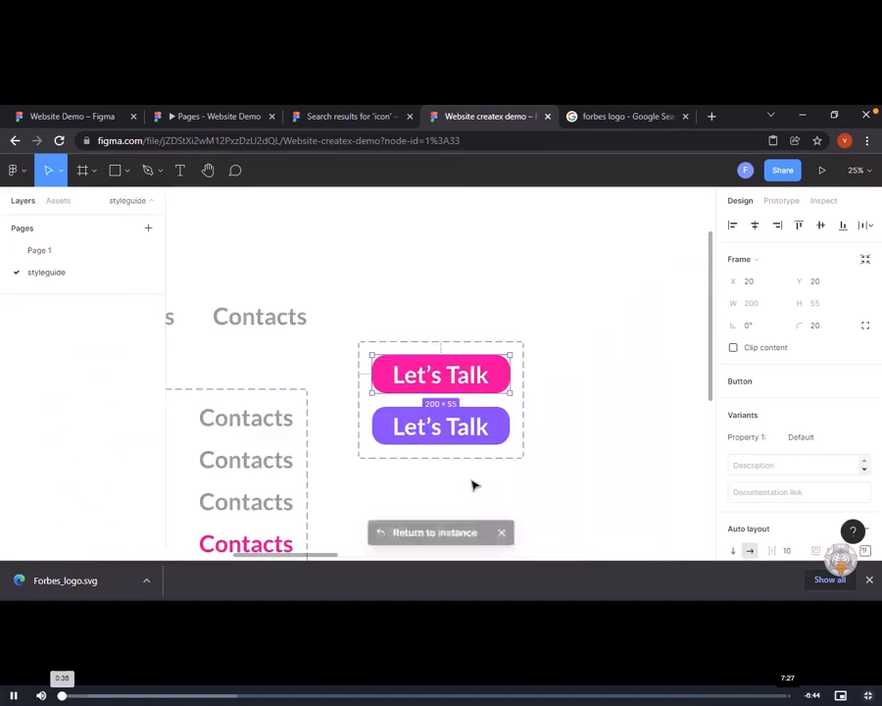
pyautogui.hscroll(3, 588, 470)
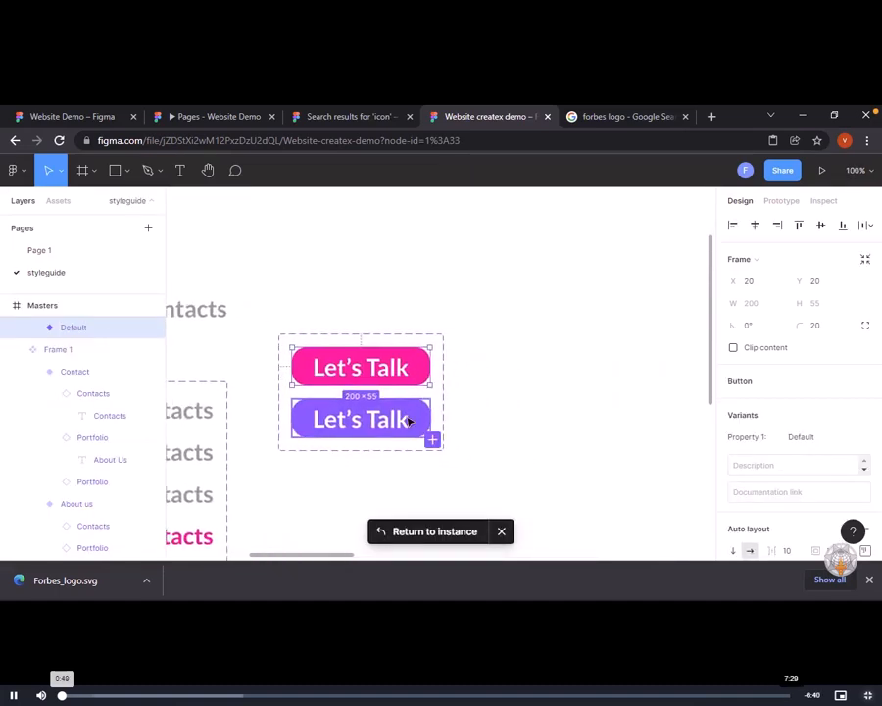
# Add a prototype interaction to the Let's Talk button's Default variant with the trigger While hovering
pyautogui.click(781, 201)
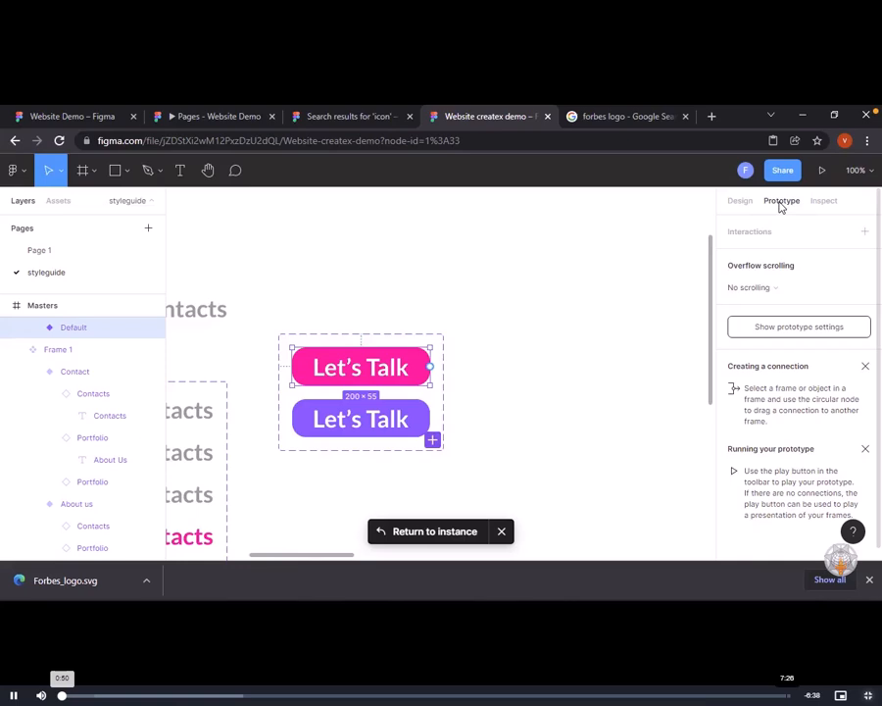
pyautogui.click(863, 233)
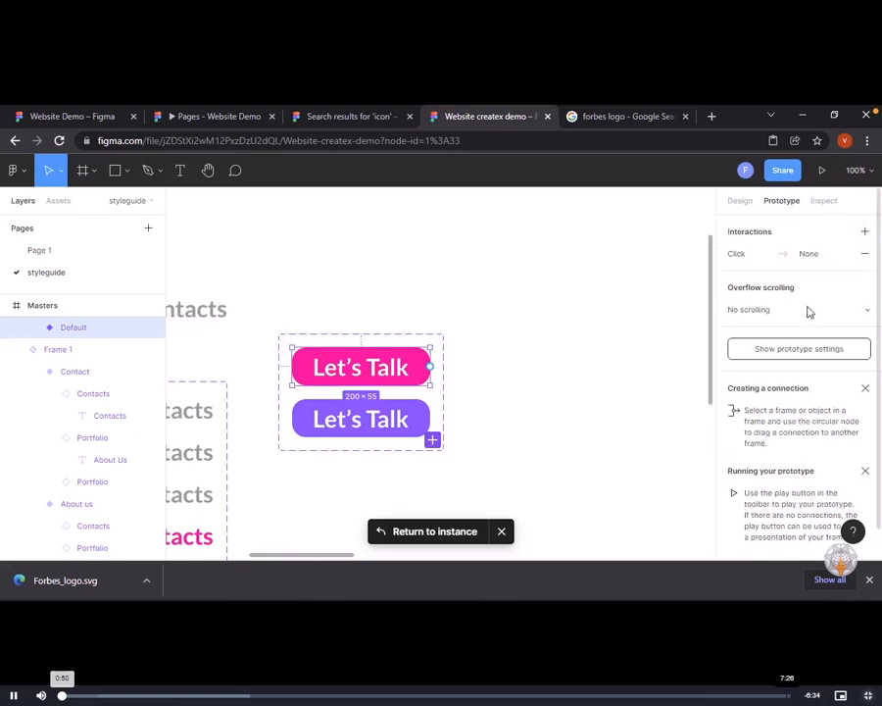
pyautogui.click(750, 263)
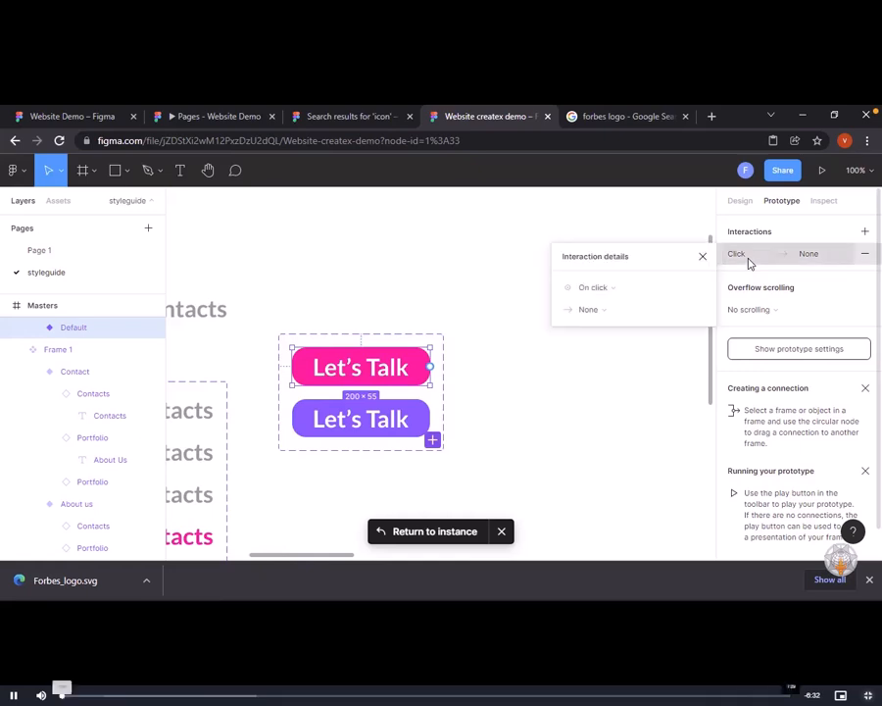
pyautogui.click(623, 286)
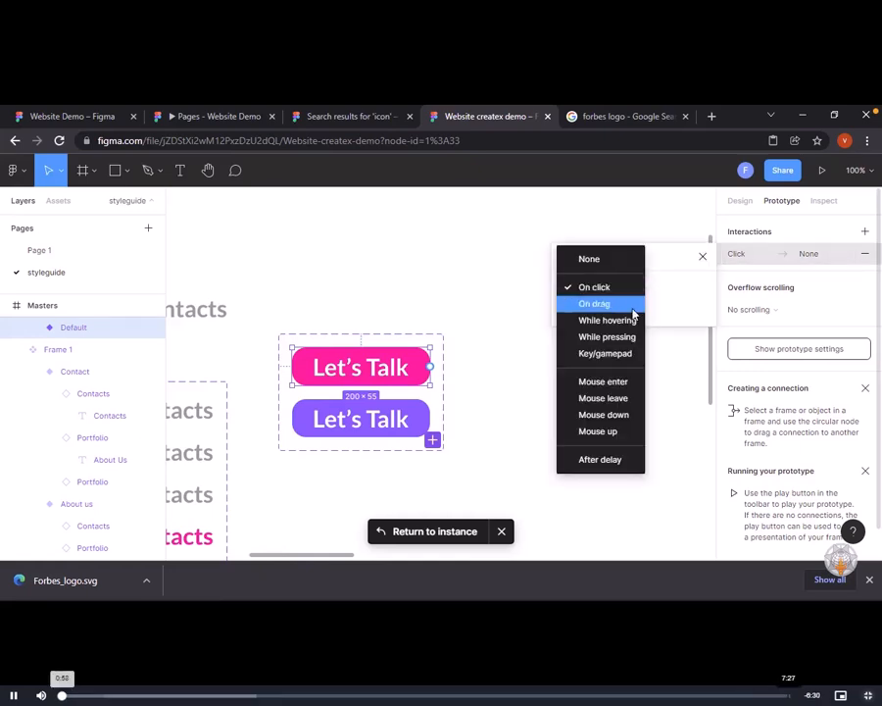
pyautogui.click(627, 319)
# Set the interaction's action to Change to with Property 1 as Hover, using a Dissolve animation
pyautogui.click(608, 310)
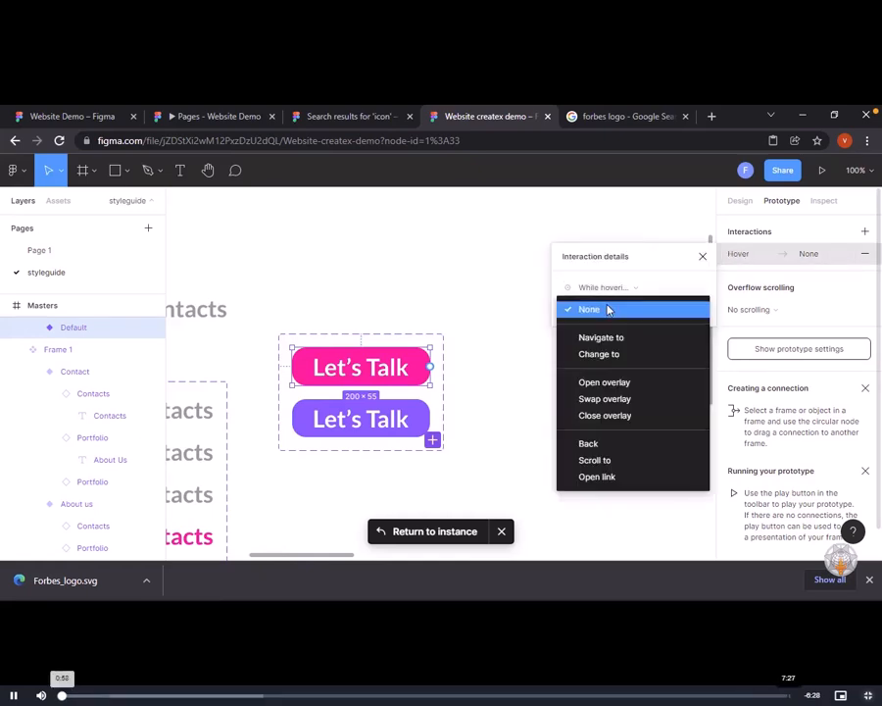
pyautogui.click(615, 355)
pyautogui.click(635, 331)
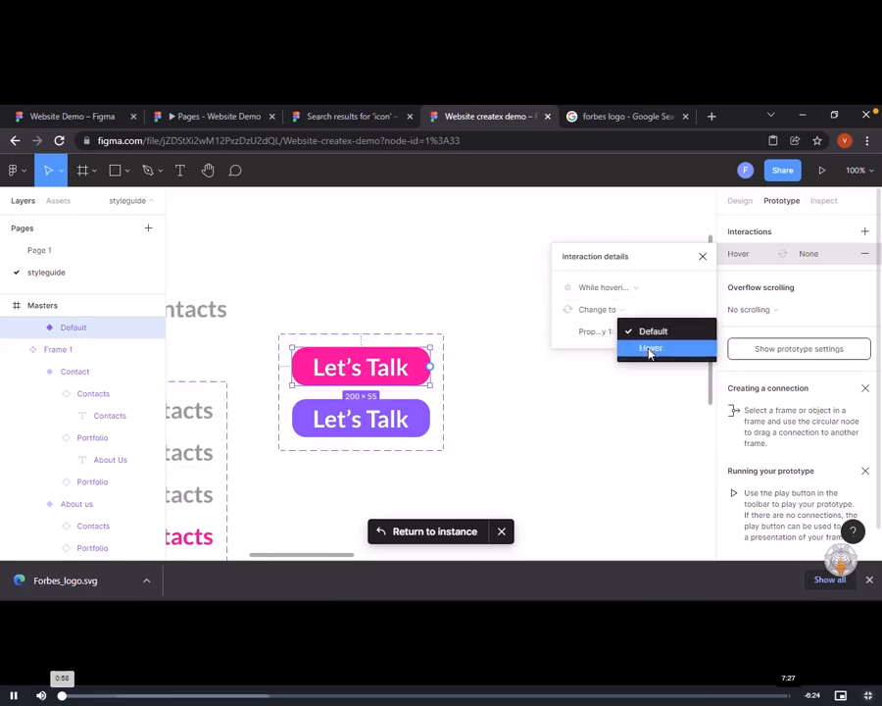
pyautogui.click(648, 346)
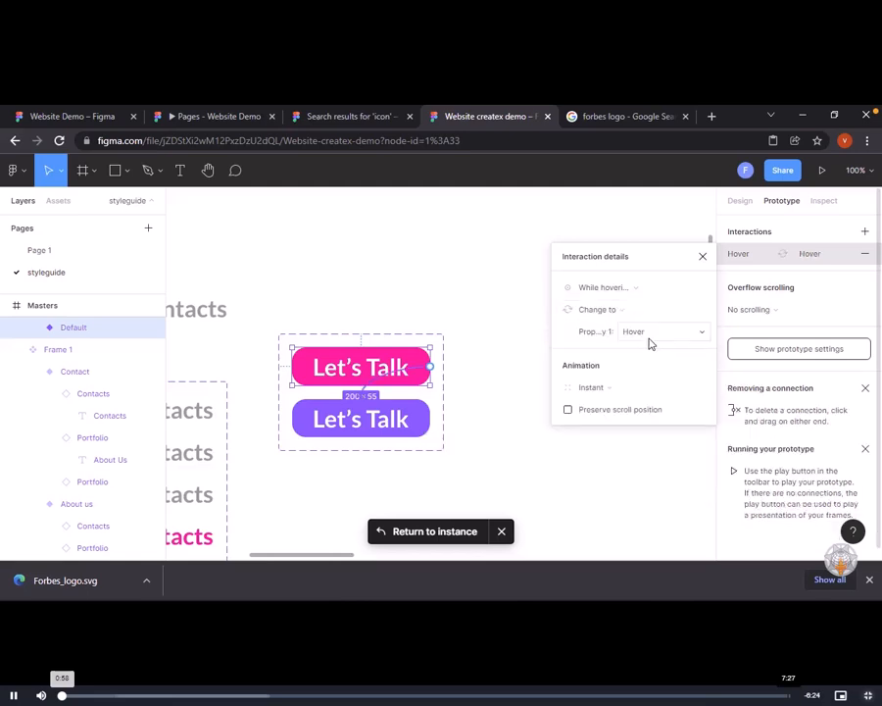
pyautogui.click(597, 390)
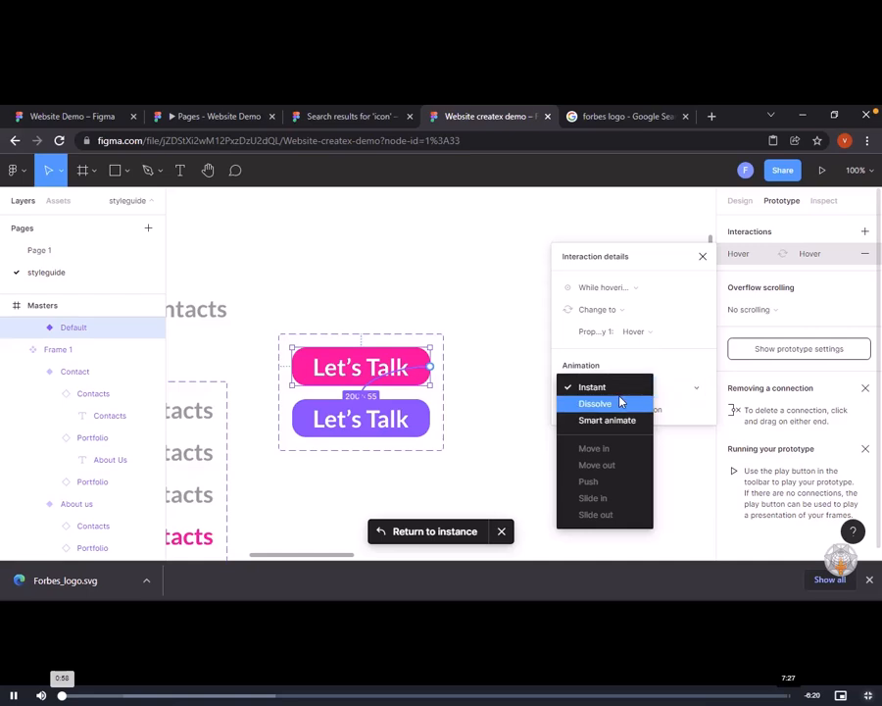
pyautogui.click(620, 402)
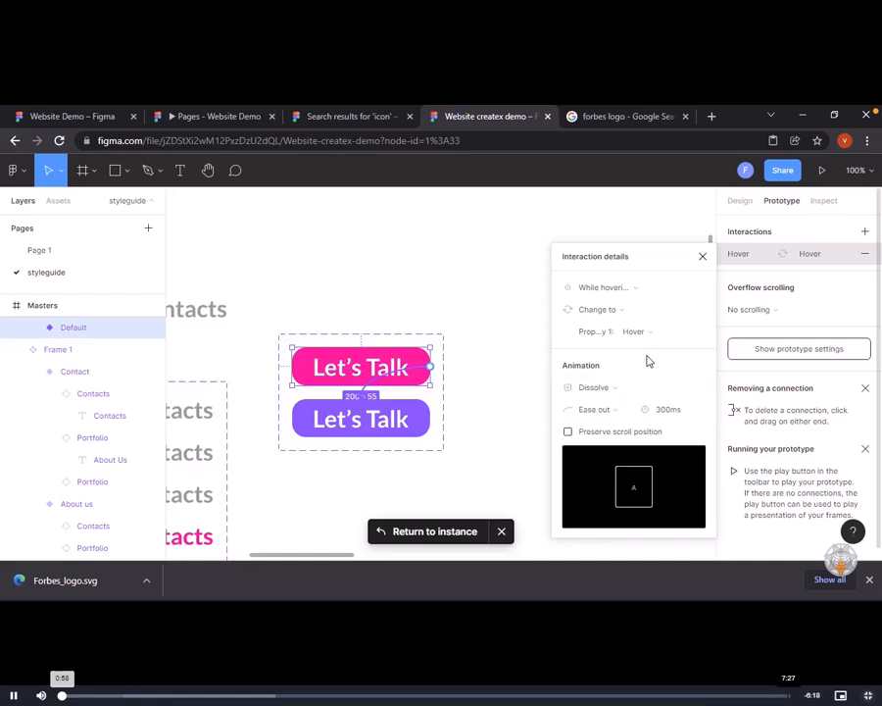
pyautogui.click(702, 257)
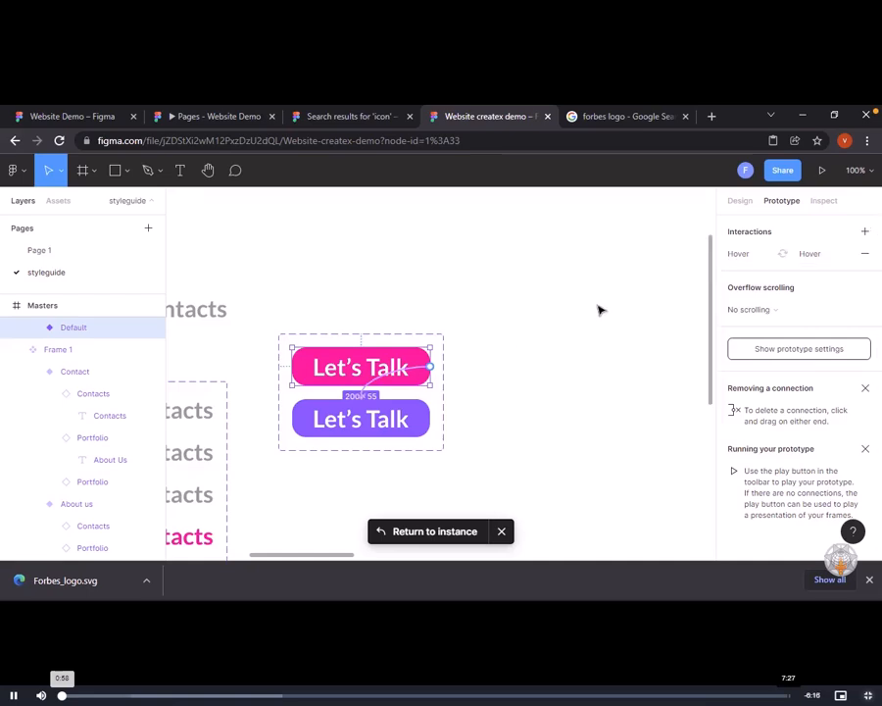
# Return to Page 1 and check the inherited variant interaction on the Let's Talk and Know About us buttons
pyautogui.click(54, 253)
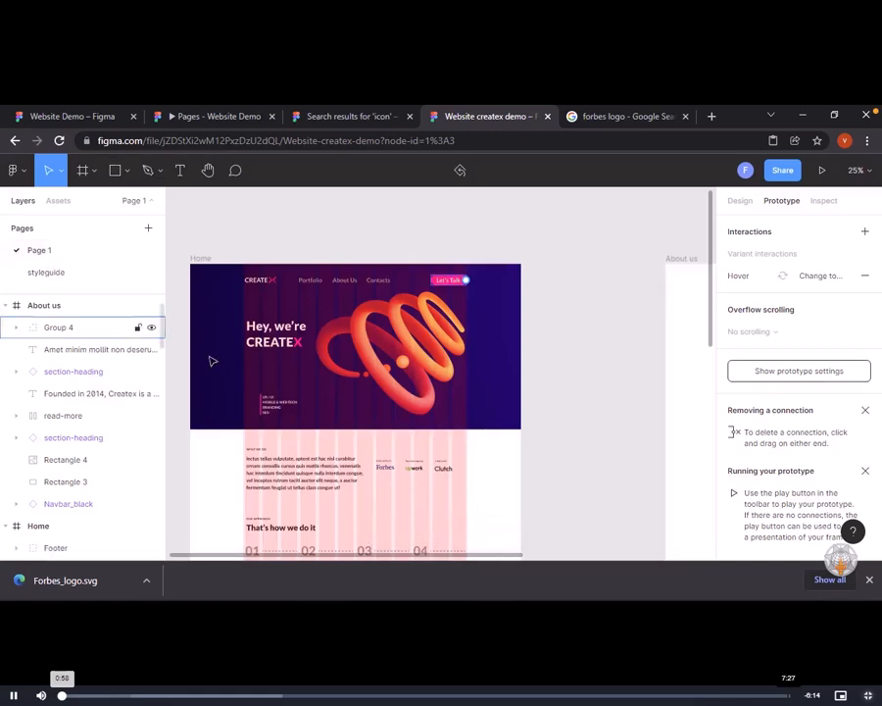
pyautogui.moveTo(550, 431); pyautogui.dragTo(534, 279)
pyautogui.scroll(-5, 534, 279)
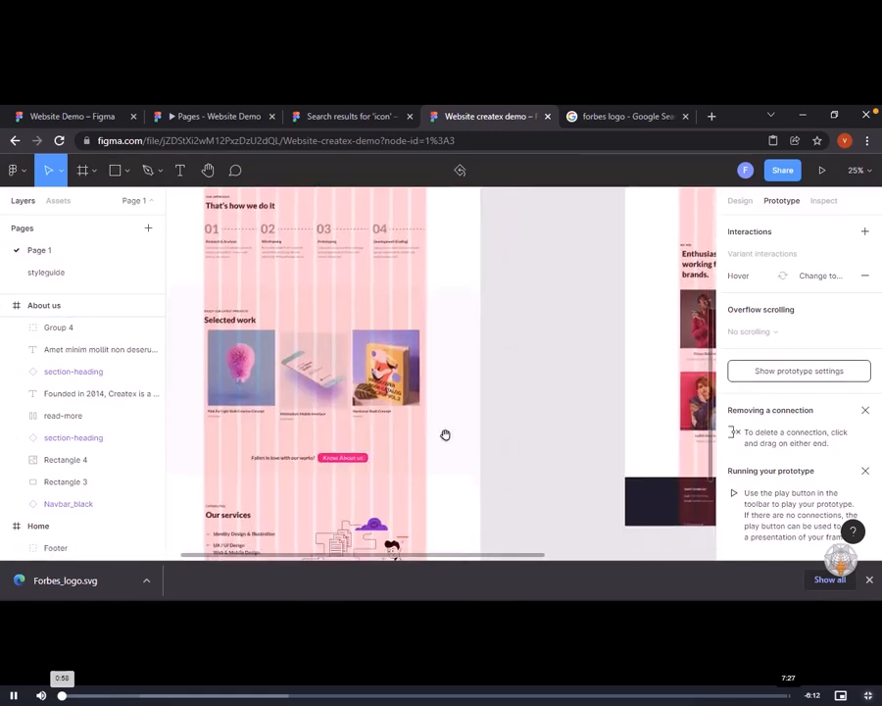
pyautogui.click(337, 455)
pyautogui.scroll(5, 545, 400)
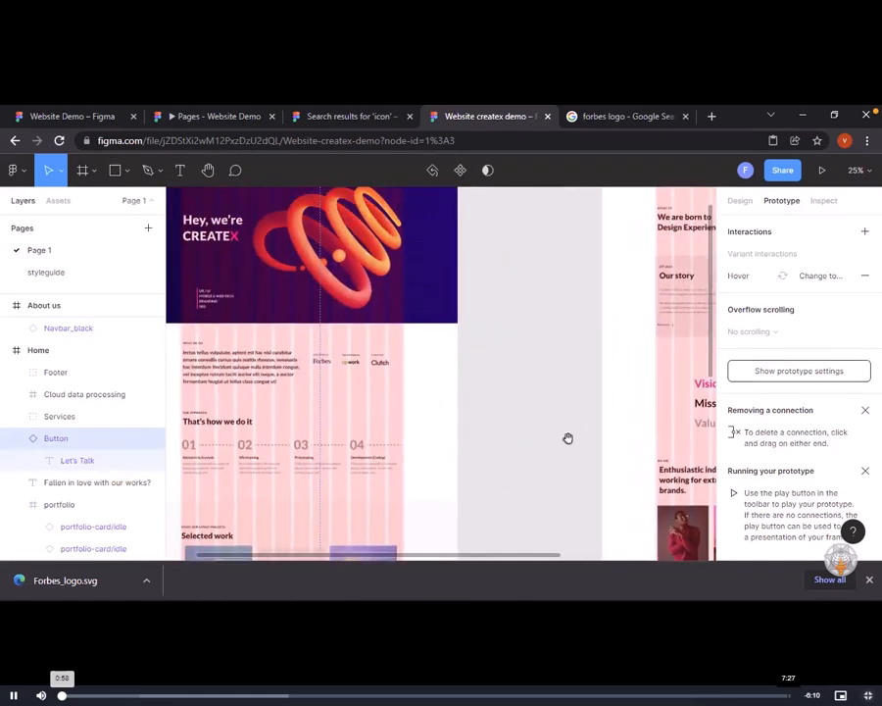
pyautogui.click(432, 263)
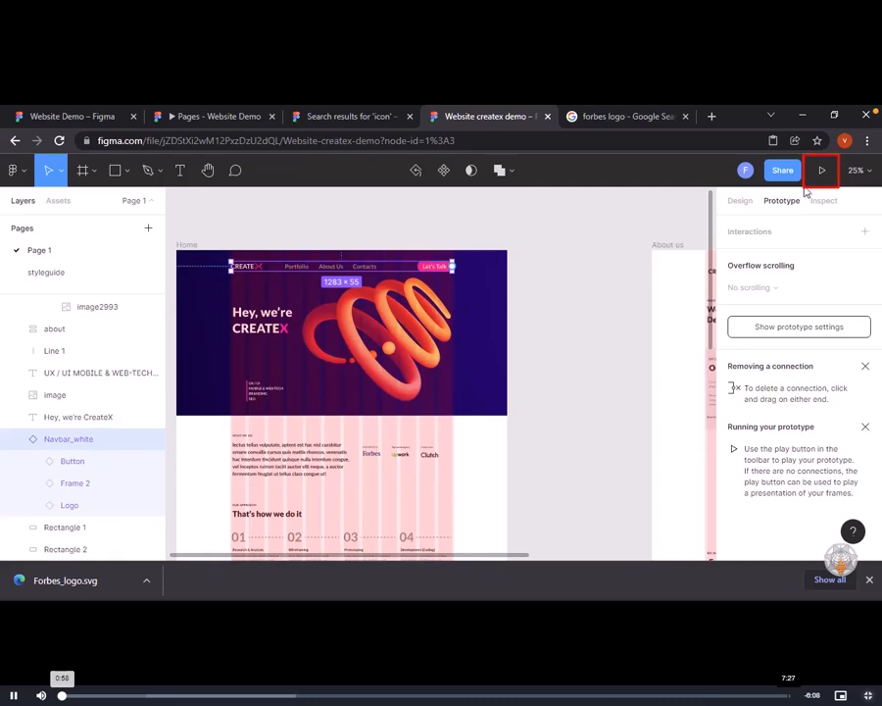
# Present the Home page prototype and display it with the option Width – Scale down to fit width
pyautogui.click(822, 173)
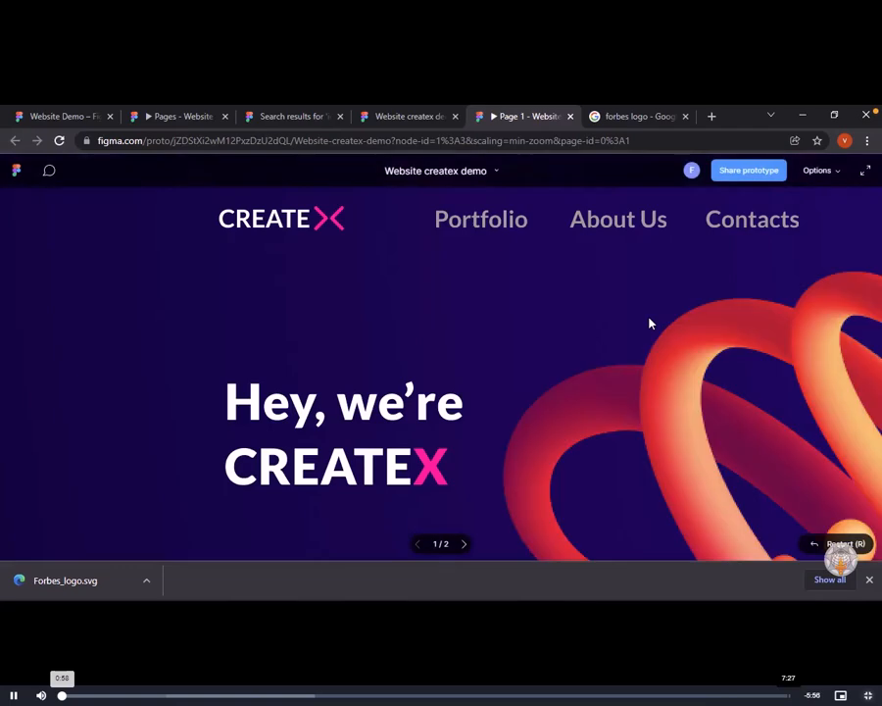
pyautogui.click(827, 171)
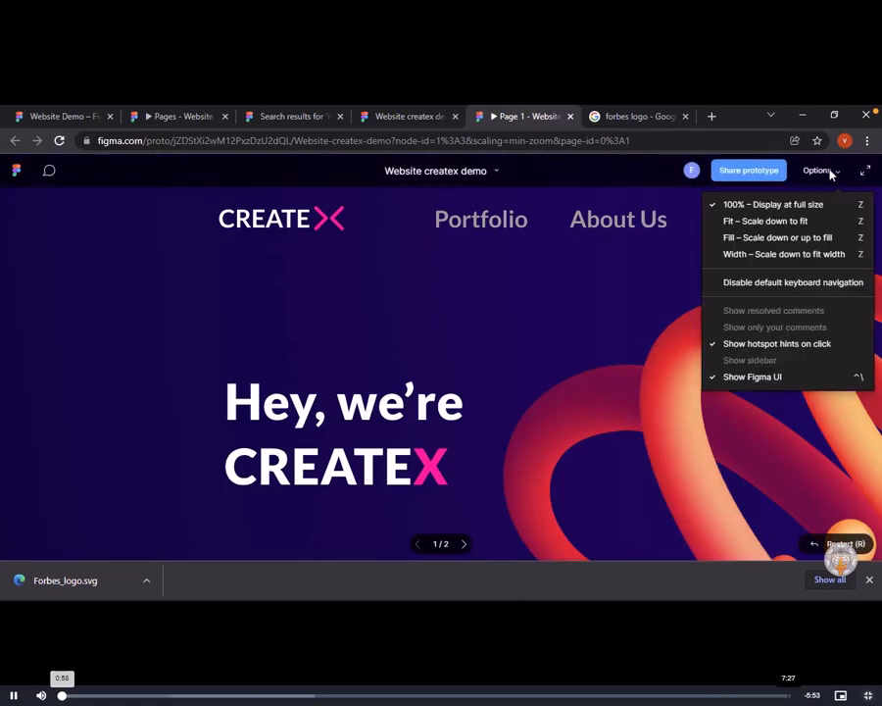
pyautogui.click(788, 256)
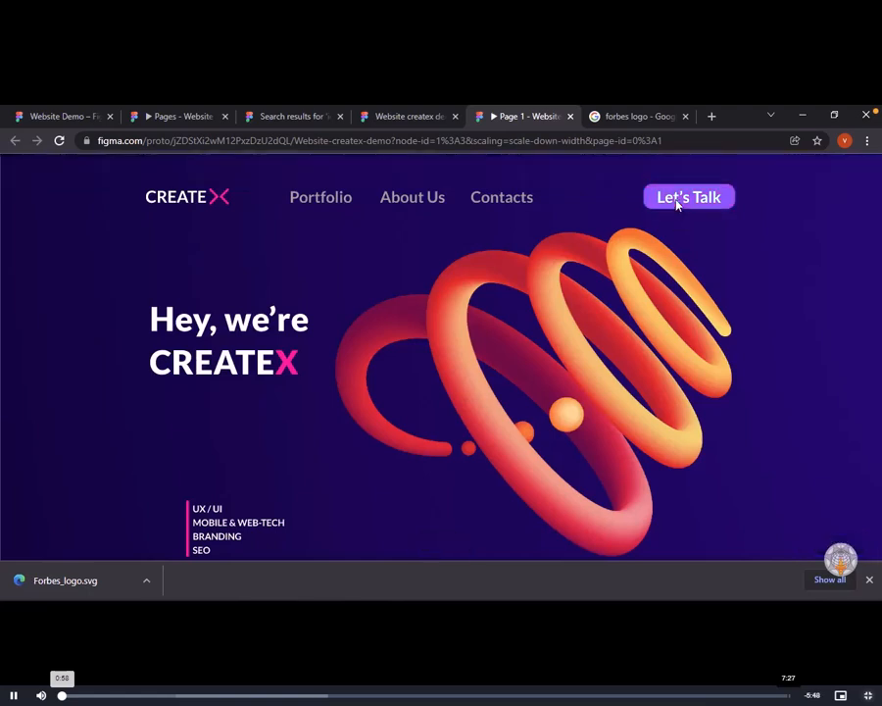
# Look through the presented Home page down to its footer and test the Know About us button's hover state
pyautogui.scroll(-10, 622, 339)
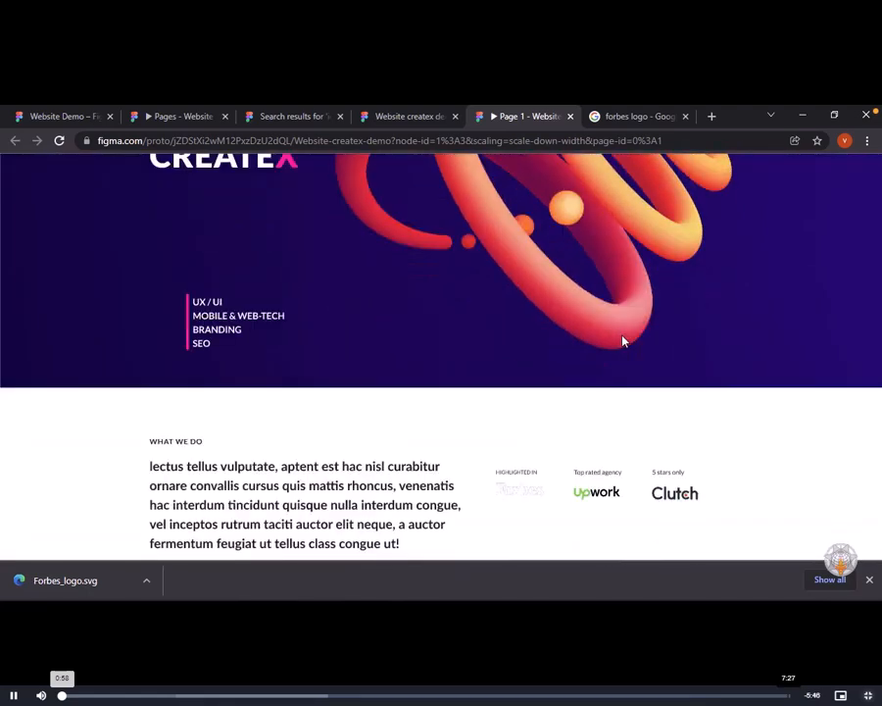
pyautogui.scroll(-10, 622, 339)
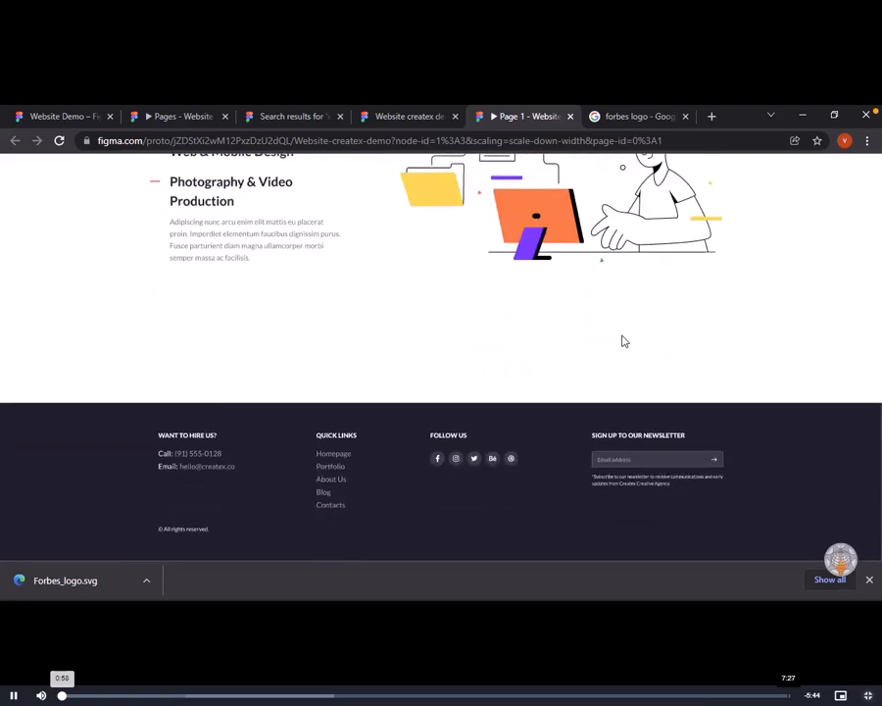
pyautogui.scroll(4, 622, 340)
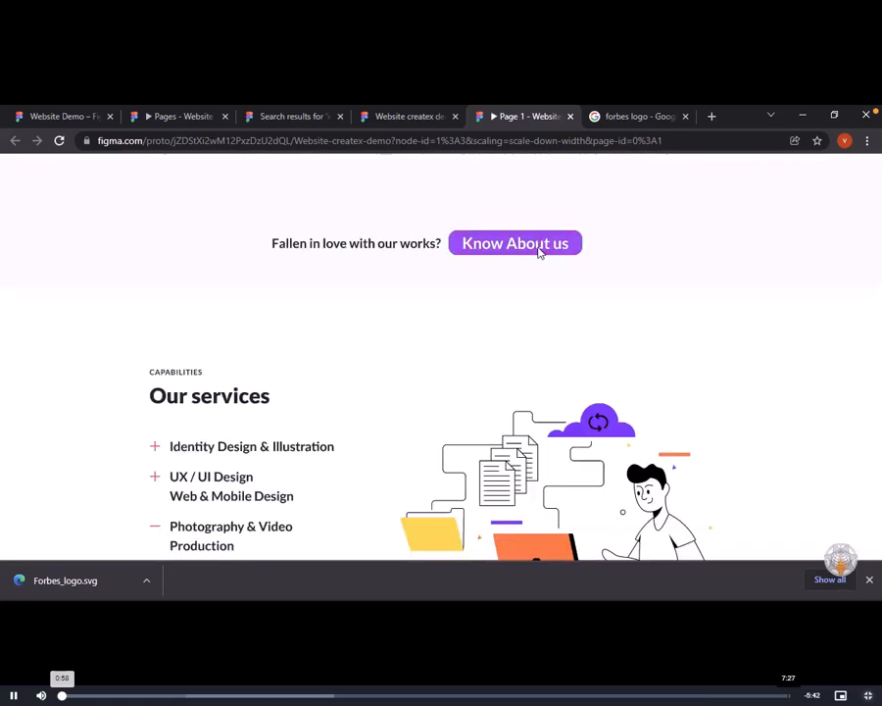
# Dismiss the download bar and look over the presented Home page between its hero and Selected work sections
pyautogui.scroll(8, 528, 359)
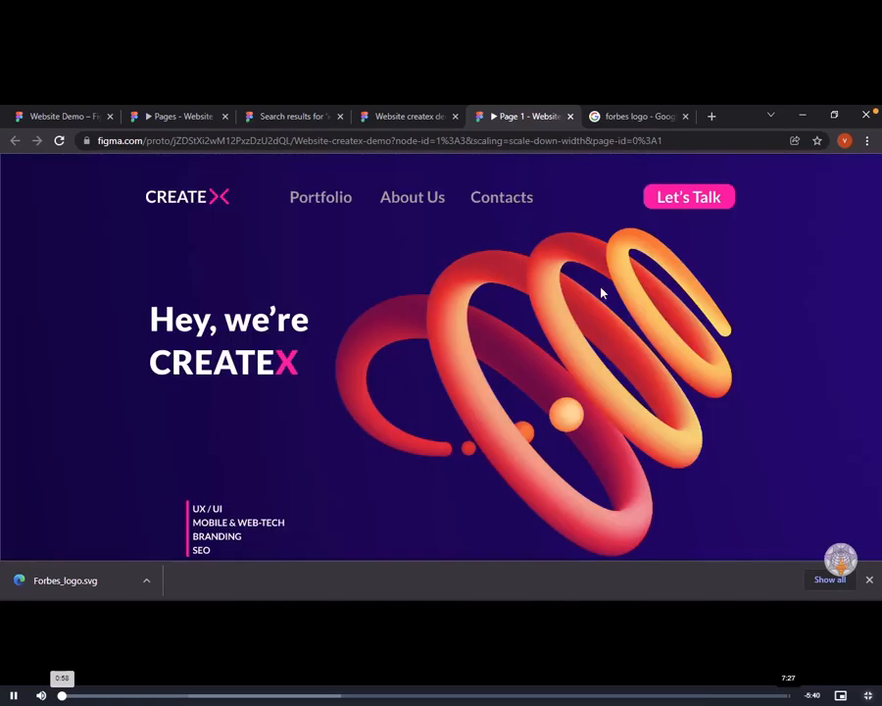
pyautogui.click(870, 579)
pyautogui.scroll(-5, 645, 505)
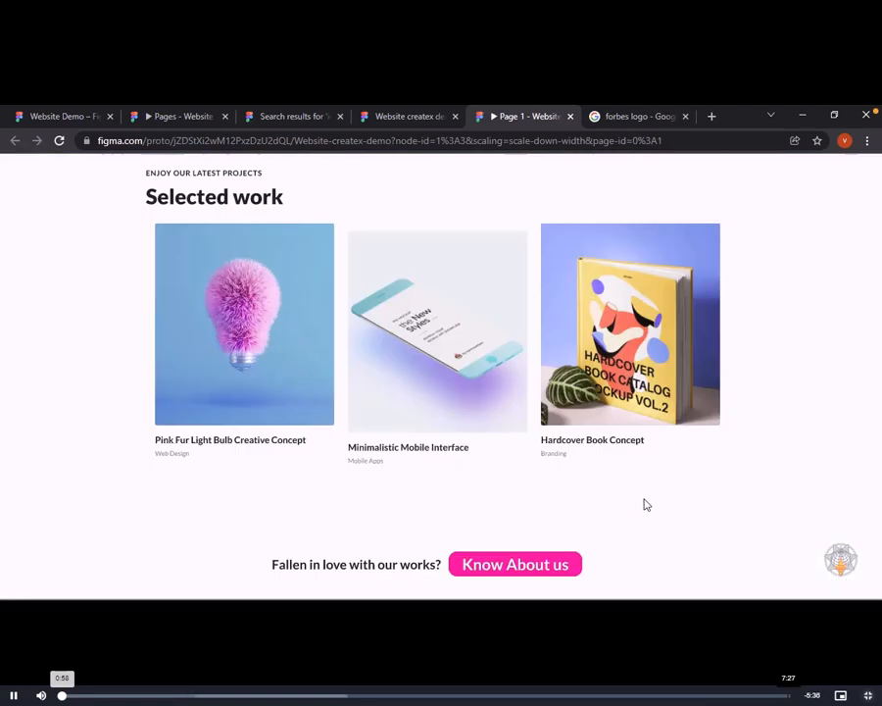
pyautogui.scroll(3, 645, 505)
pyautogui.click(607, 495)
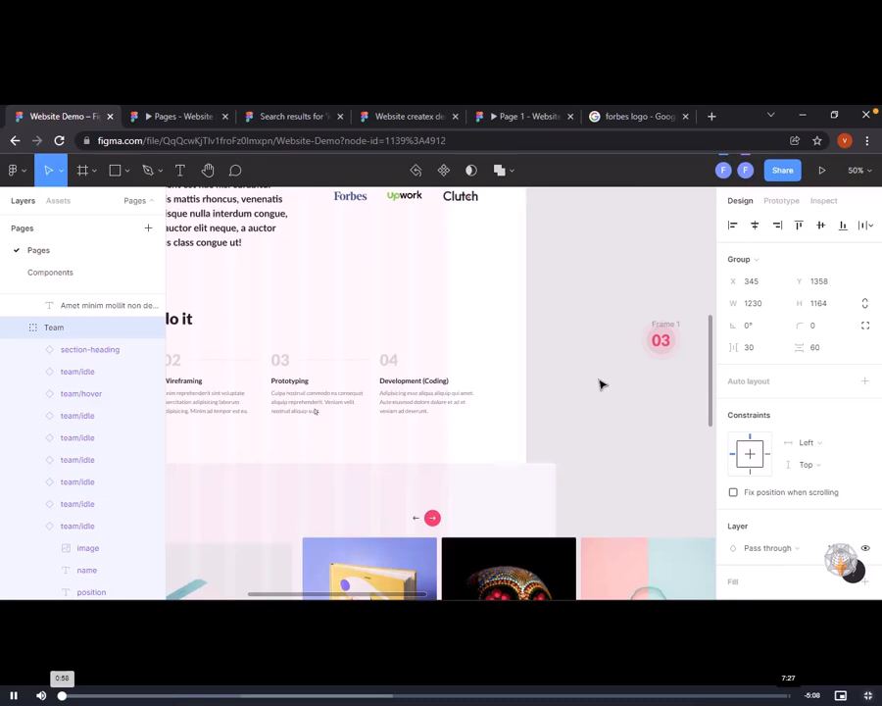
# Switch to the Website createx demo file and duplicate the 03 Prototyping frame in the approach section
pyautogui.click(427, 116)
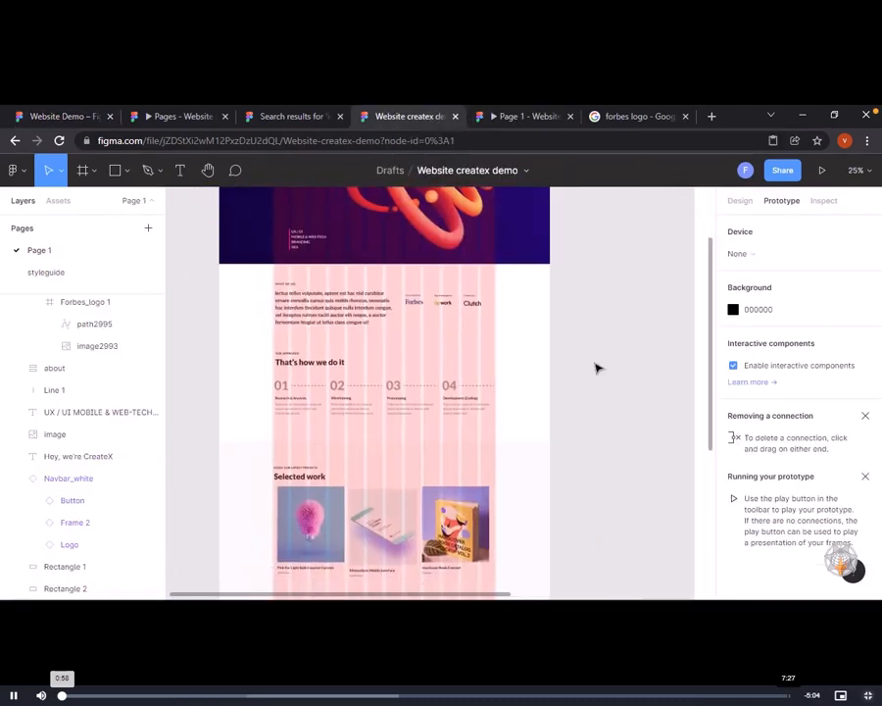
pyautogui.hotkey('shift', '0')
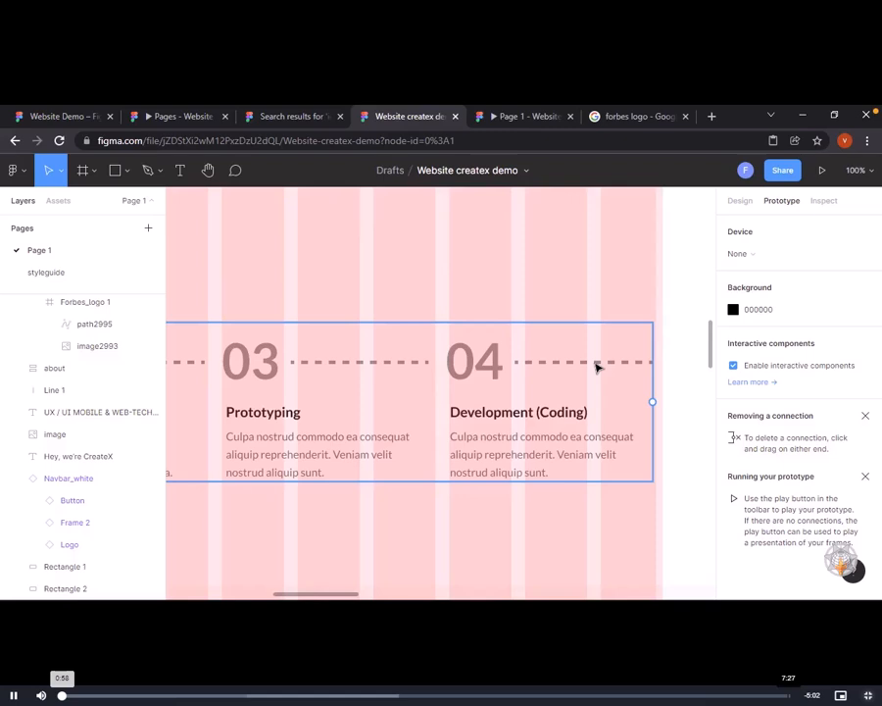
pyautogui.press('-')
pyautogui.moveTo(593, 361); pyautogui.dragTo(471, 335)
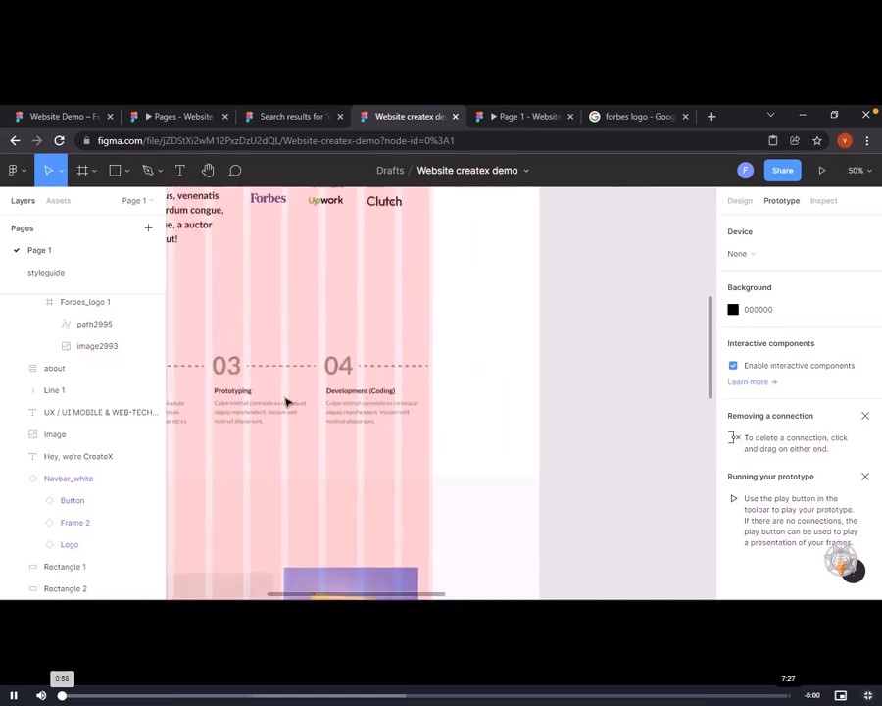
pyautogui.hscroll(-2, 295, 398)
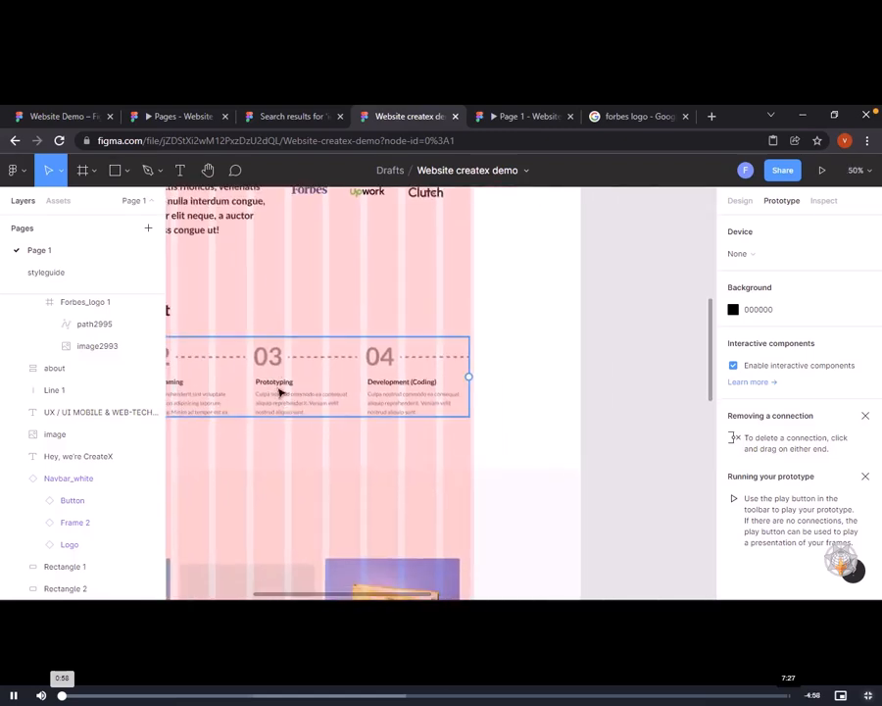
pyautogui.doubleClick(279, 392)
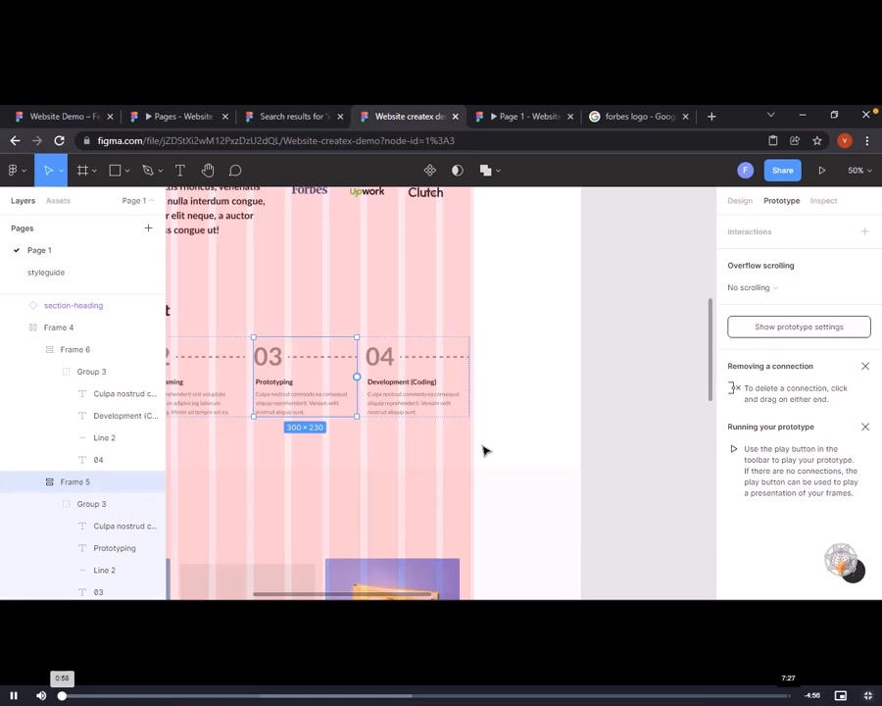
pyautogui.hscroll(5, 520, 402)
pyautogui.click(521, 392)
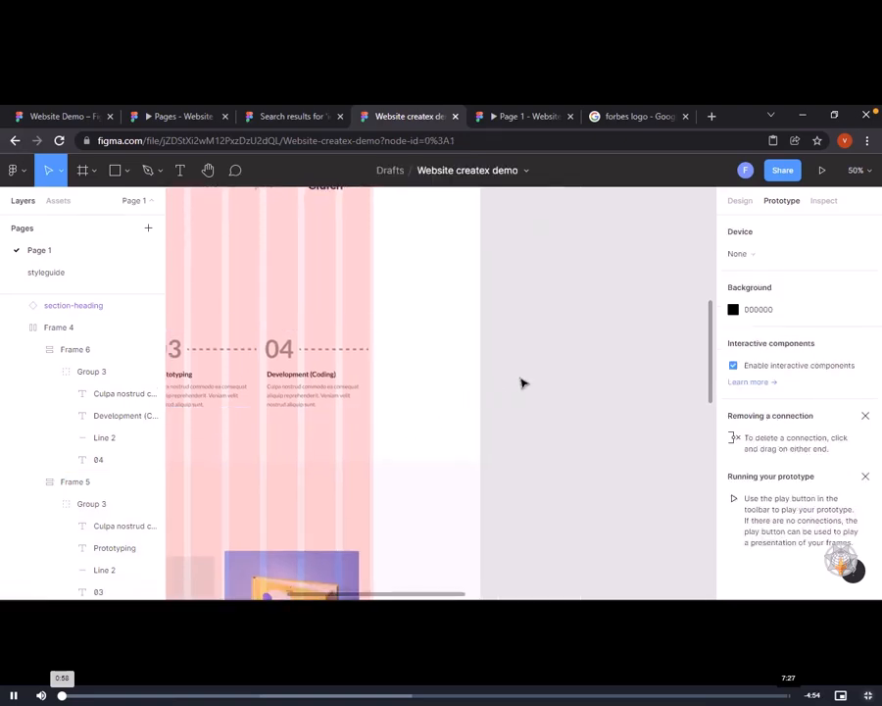
pyautogui.hotkey('ctrl', 'v')
pyautogui.hscroll(2, 382, 357)
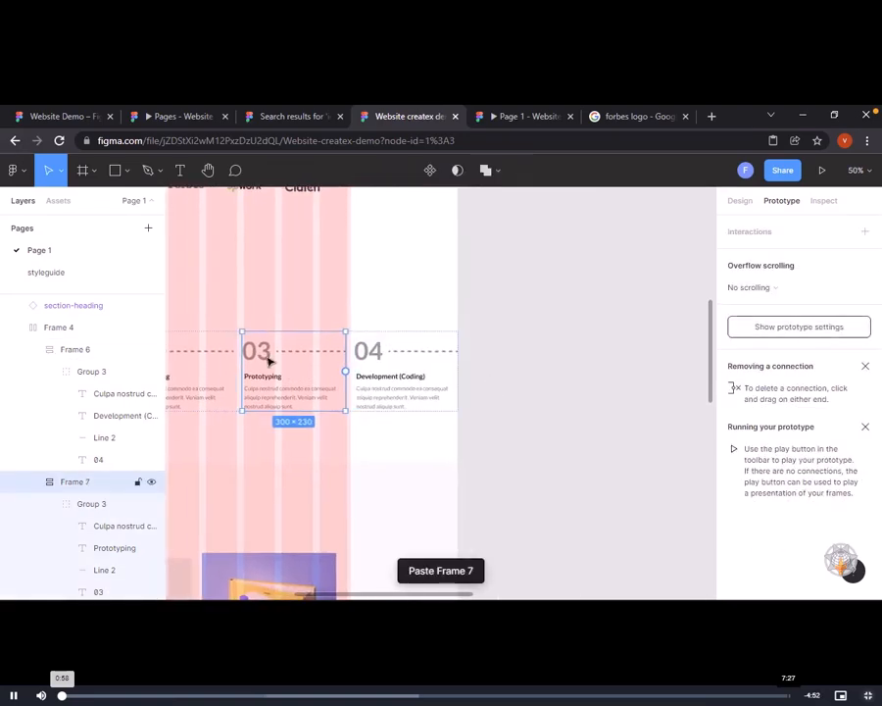
# Move the copied 03 Prototyping frame onto the empty canvas beside the Home page and remove its auto layout
pyautogui.moveTo(268, 357); pyautogui.dragTo(560, 341)
pyautogui.moveTo(528, 408); pyautogui.dragTo(513, 438)
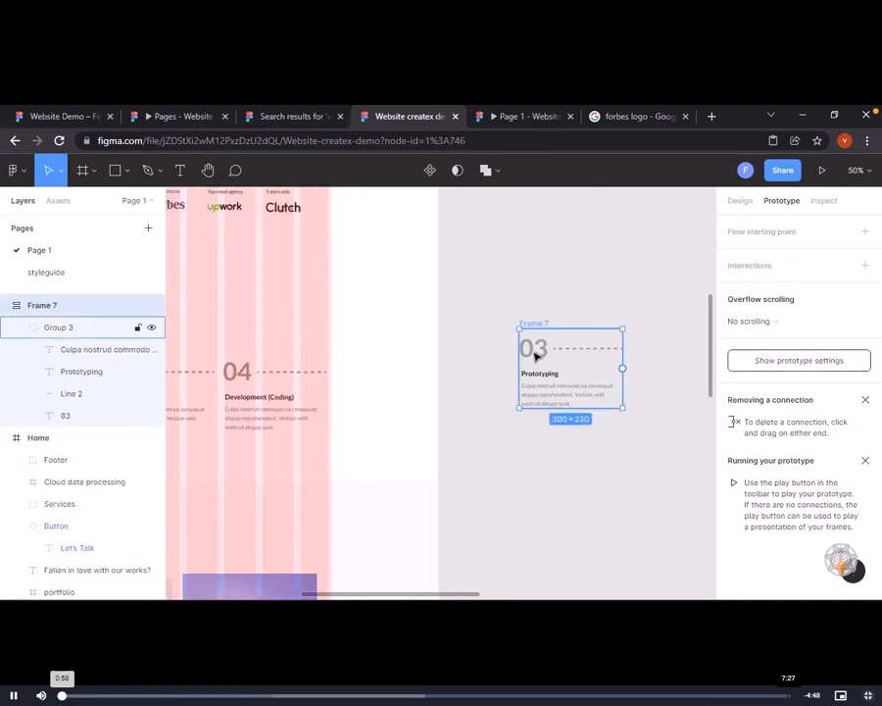
pyautogui.moveTo(536, 356); pyautogui.dragTo(526, 349)
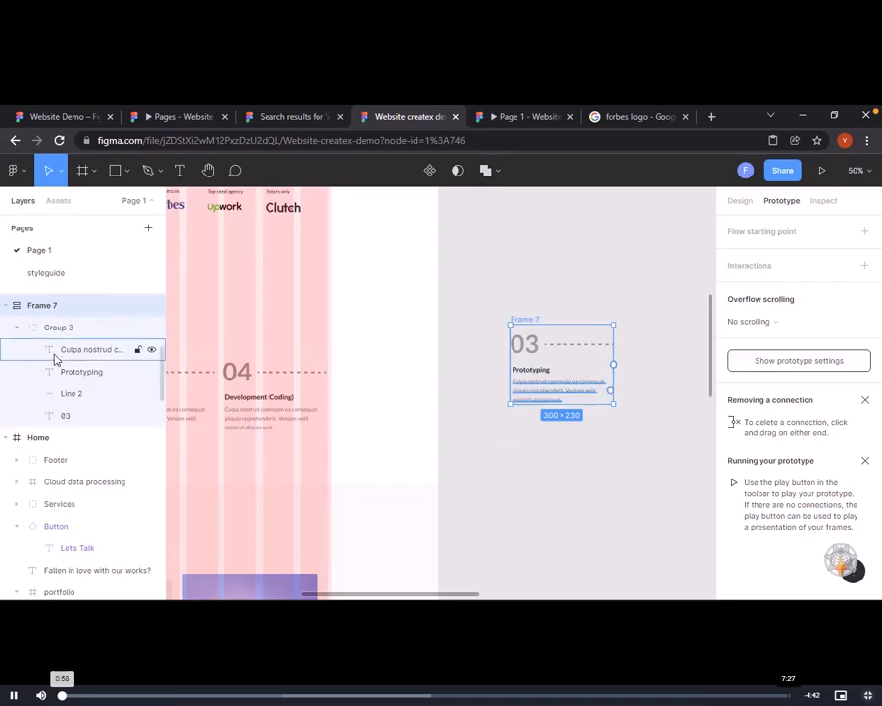
pyautogui.hscroll(1, 539, 431)
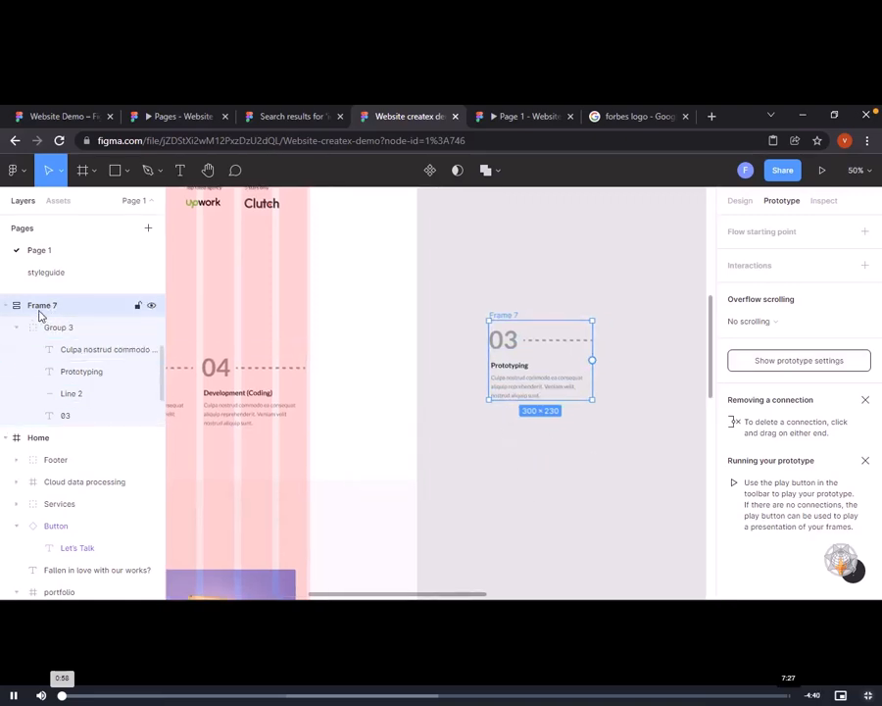
pyautogui.rightClick(509, 321)
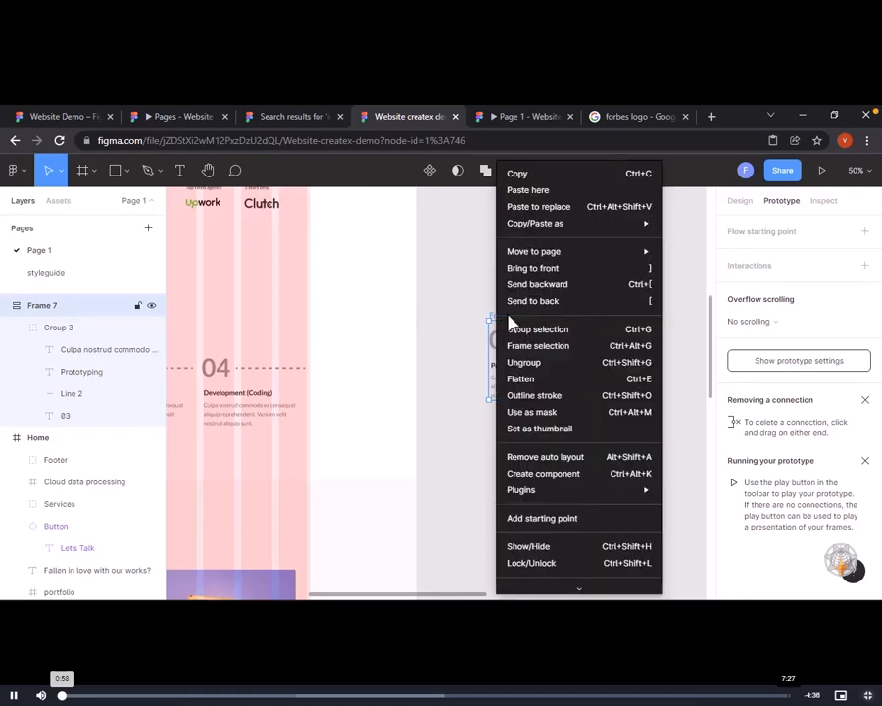
pyautogui.click(522, 456)
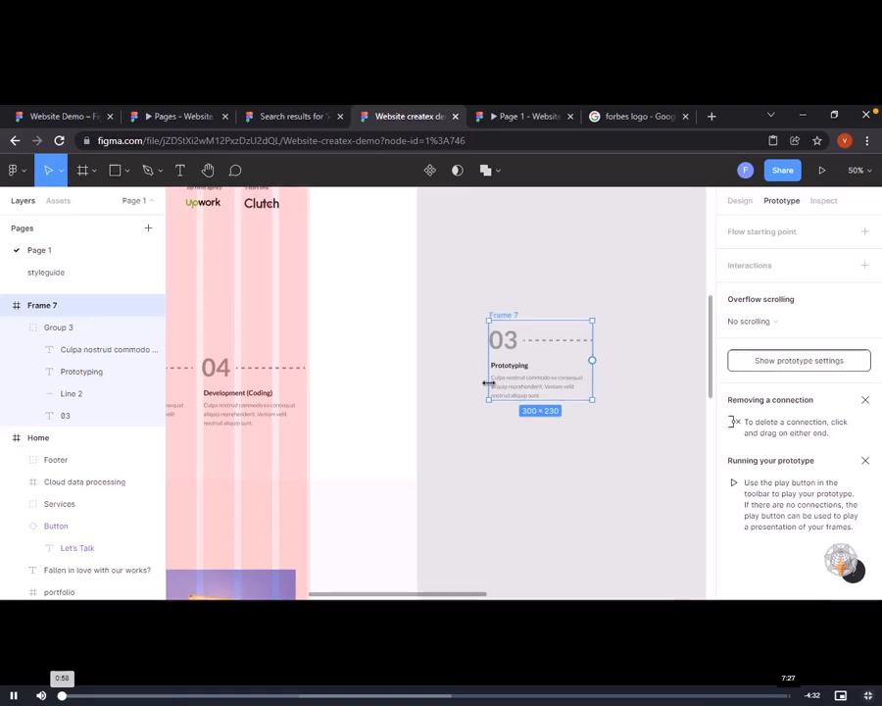
# Delete the description and the Prototyping title from the copied frame, keeping the 03 number and dashed line
pyautogui.doubleClick(520, 386)
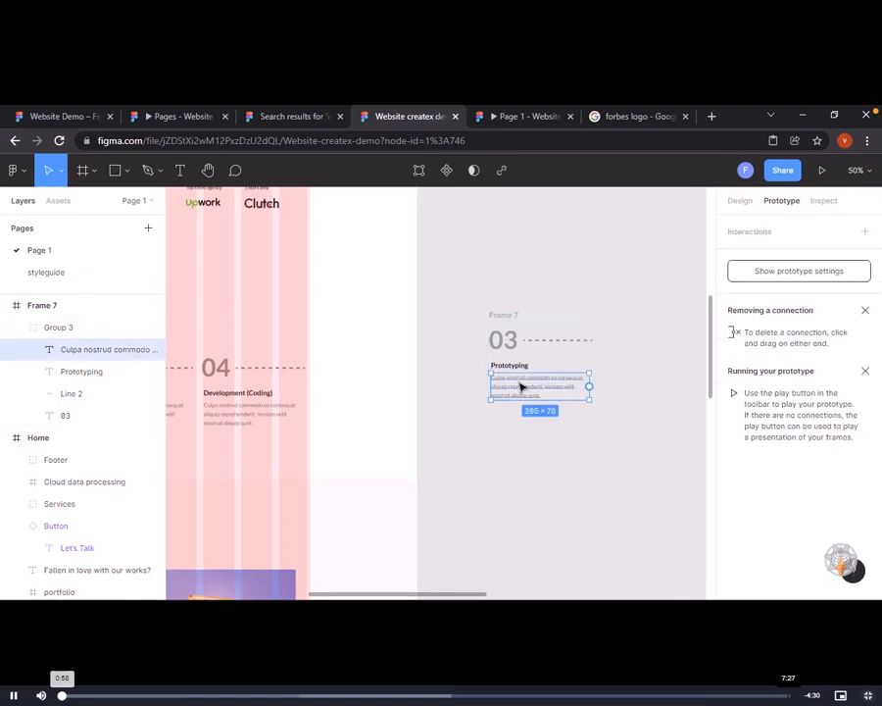
pyautogui.press('Delete')
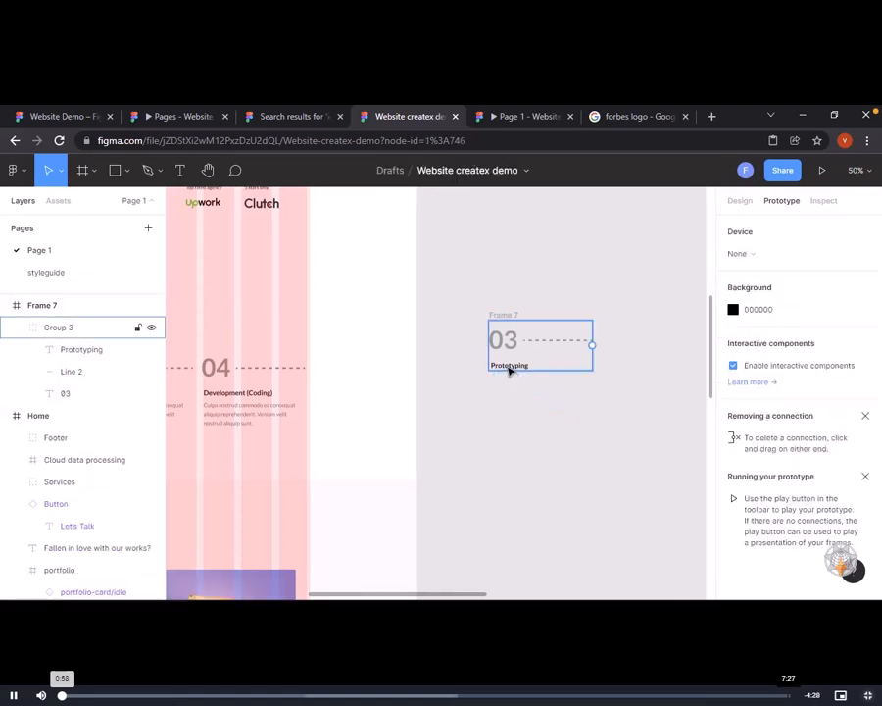
pyautogui.click(509, 369)
pyautogui.press('Delete')
pyautogui.click(509, 334)
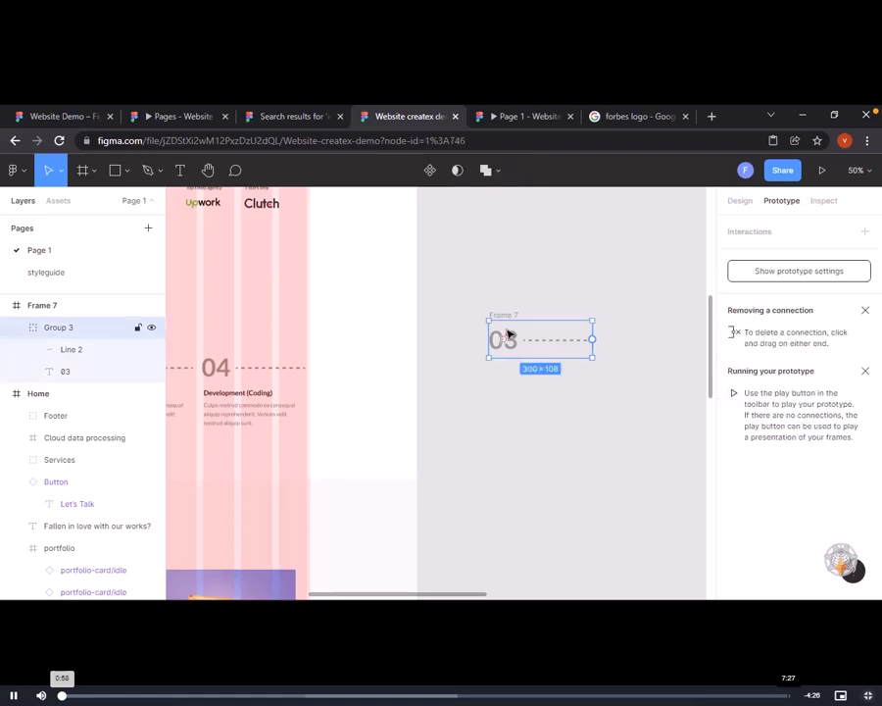
pyautogui.click(531, 429)
pyautogui.click(506, 320)
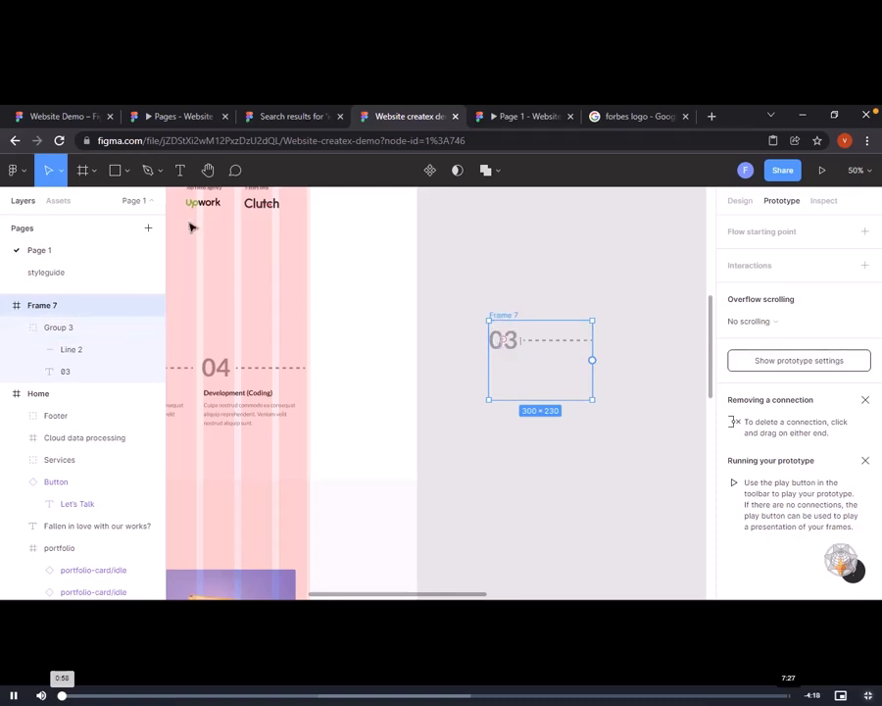
# Draw a circle of about 136 × 136 with the Ellipse tool over the copied frame's 03 number
pyautogui.click(125, 171)
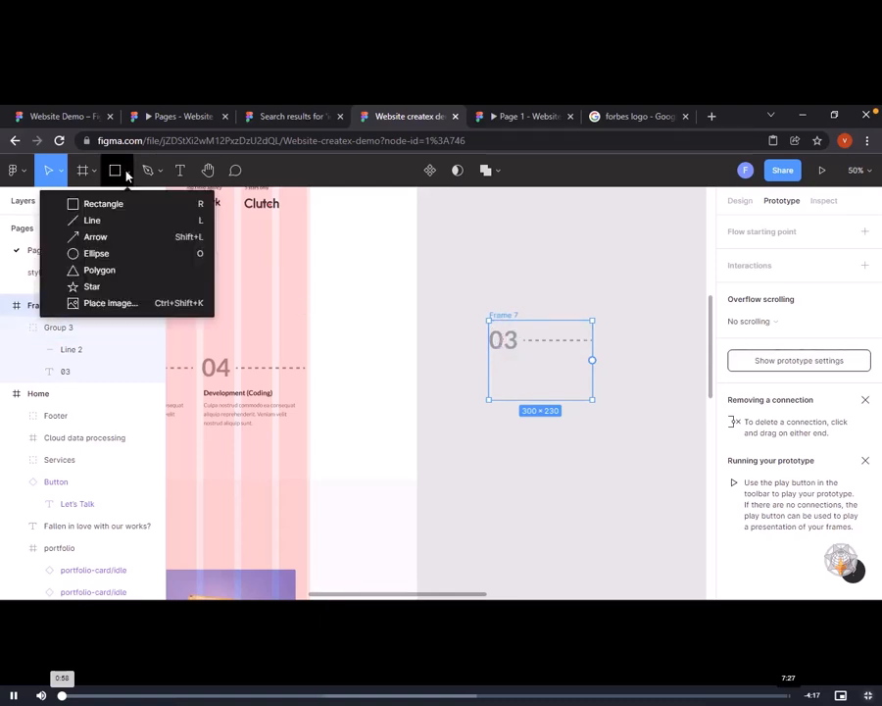
pyautogui.click(98, 254)
pyautogui.moveTo(478, 317); pyautogui.dragTo(525, 360)
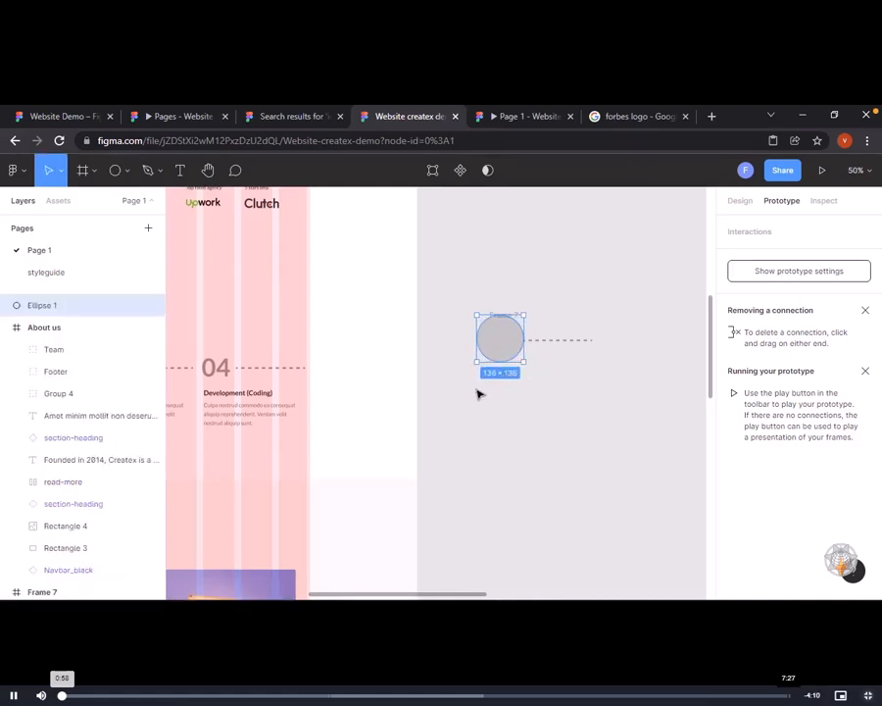
pyautogui.click(523, 408)
# Apply the Primary color style to the circle's fill
pyautogui.click(515, 357)
pyautogui.click(738, 202)
pyautogui.click(733, 415)
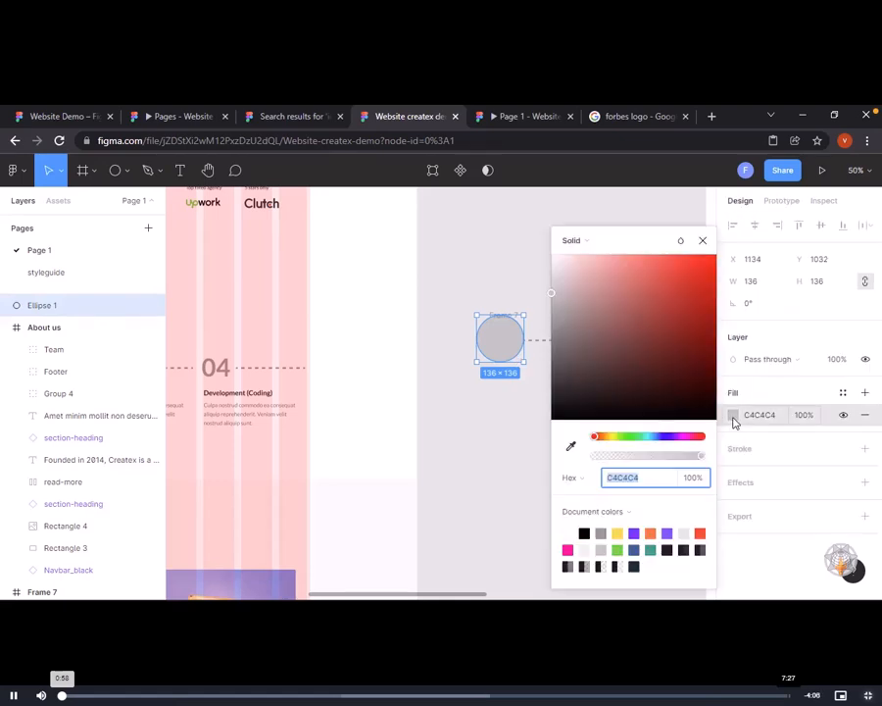
pyautogui.click(842, 393)
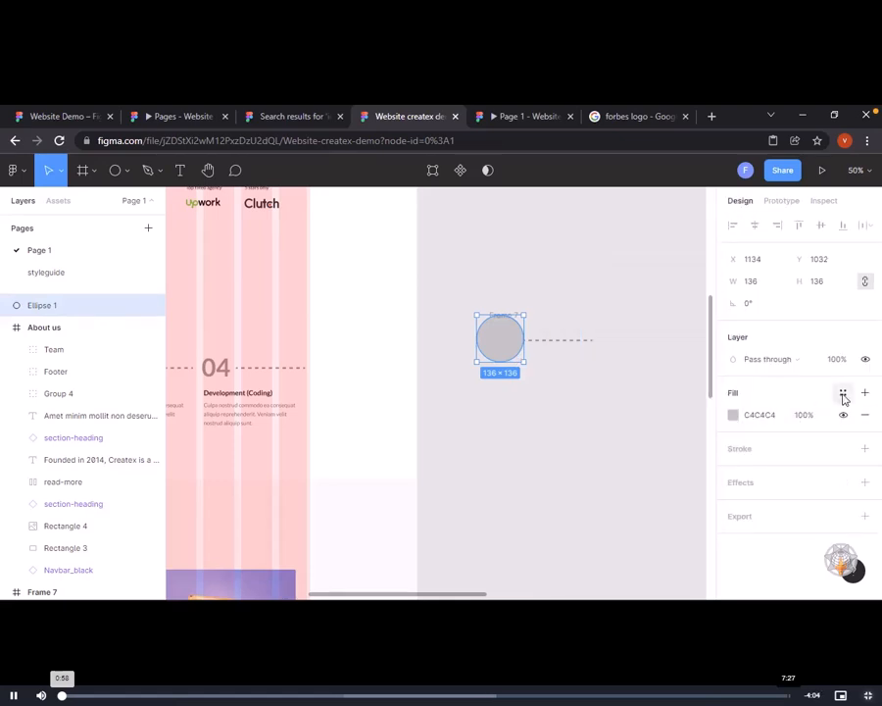
pyautogui.click(843, 393)
pyautogui.click(766, 451)
pyautogui.click(593, 480)
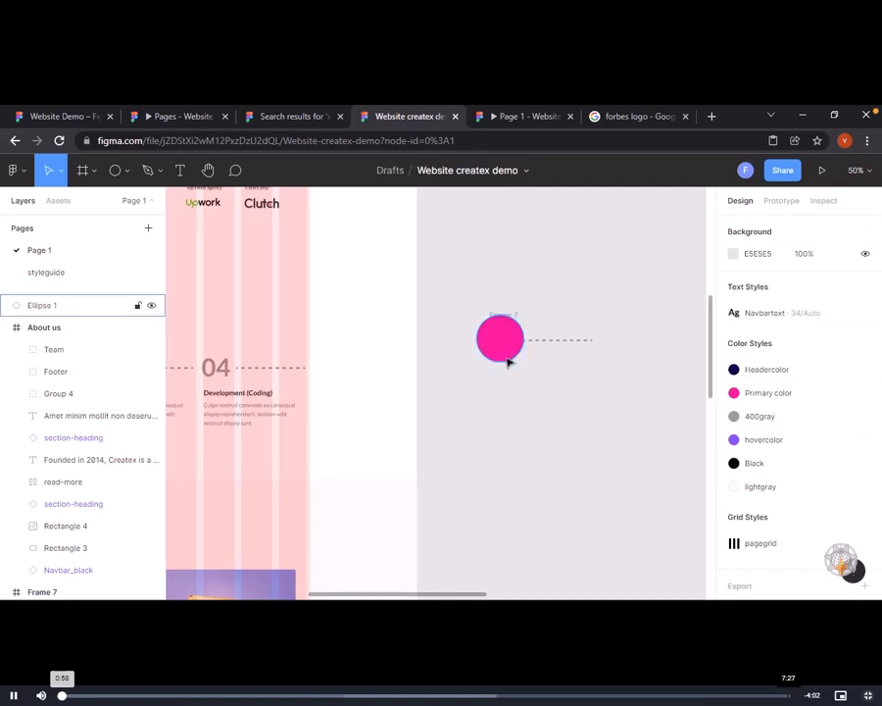
# Move the circle's layer into Frame 7 below the 03 text so the number sits in front of it
pyautogui.click(507, 360)
pyautogui.scroll(1, 462, 338)
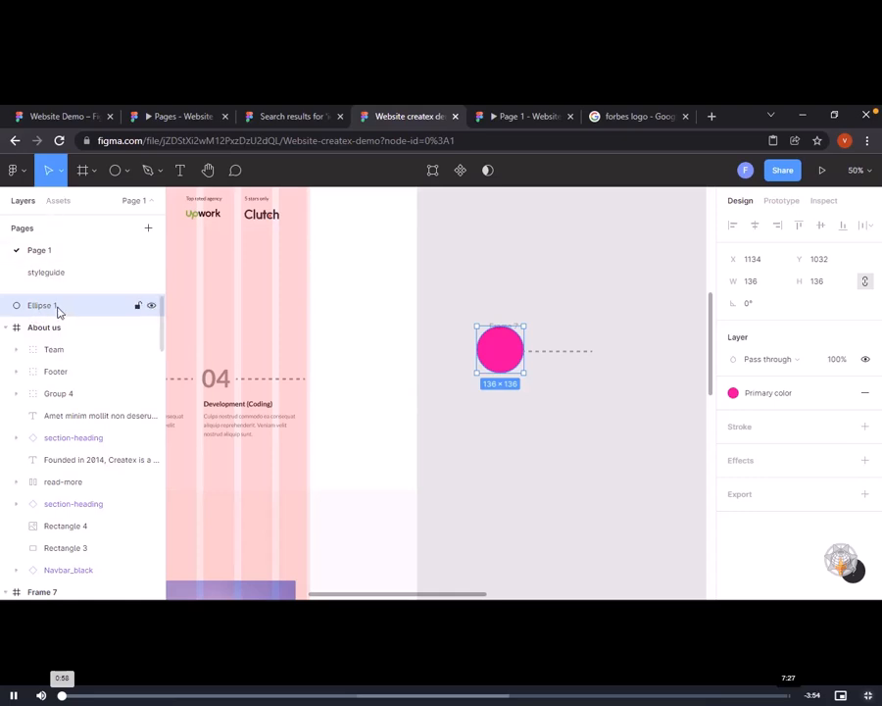
pyautogui.click(7, 329)
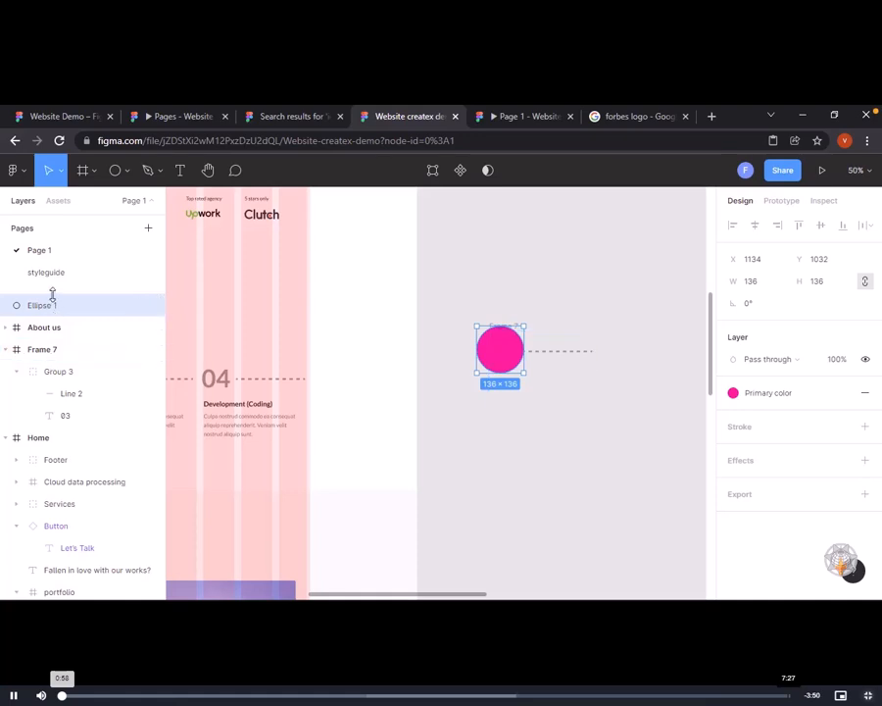
pyautogui.moveTo(47, 306); pyautogui.dragTo(74, 427)
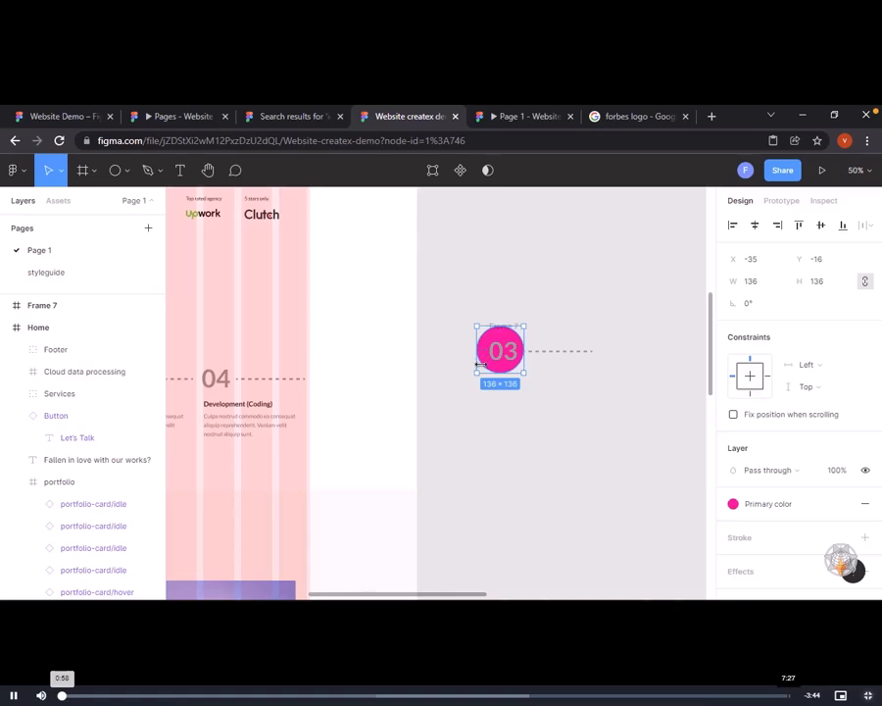
# Nudge the pink circle behind the 03 number down and right to X -34, Y -6
pyautogui.press('Down')
pyautogui.press('Down')
pyautogui.press('Down')
pyautogui.press('Down')
pyautogui.press('Down')
pyautogui.press('Down')
pyautogui.press('Down')
pyautogui.press('Down')
pyautogui.press('Down')
pyautogui.press('Down')
pyautogui.press('Down')
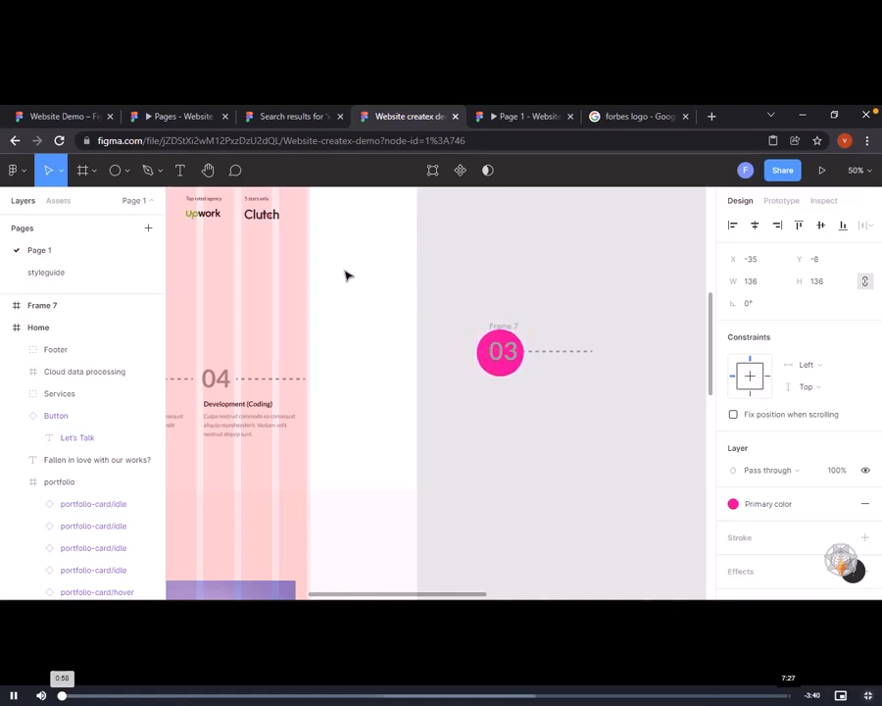
pyautogui.press('Right')
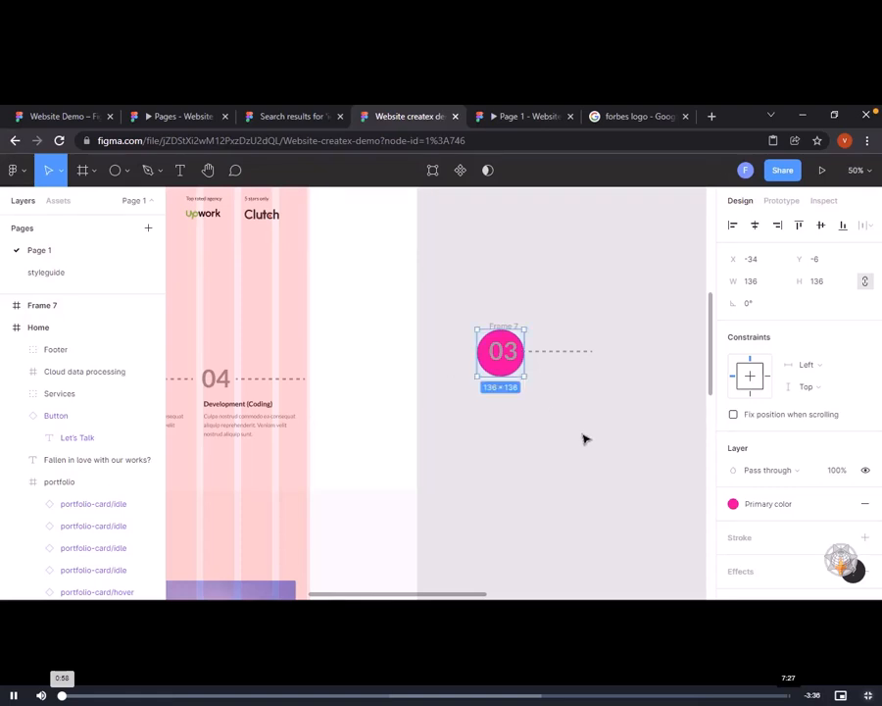
# Detach the Primary color style from the circle and set its fill opacity to 40%
pyautogui.scroll(-1, 770, 468)
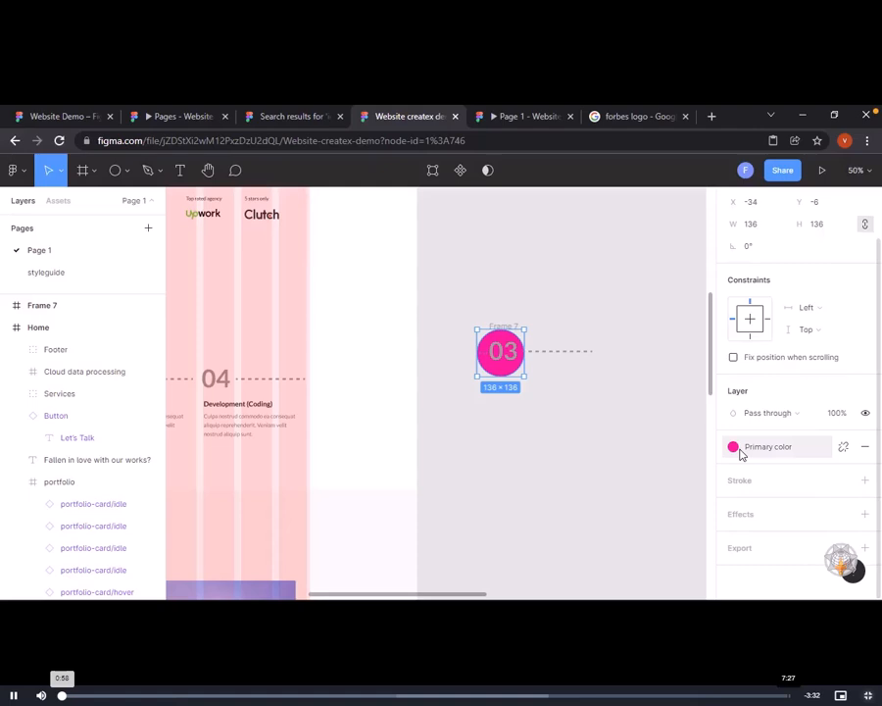
pyautogui.click(844, 447)
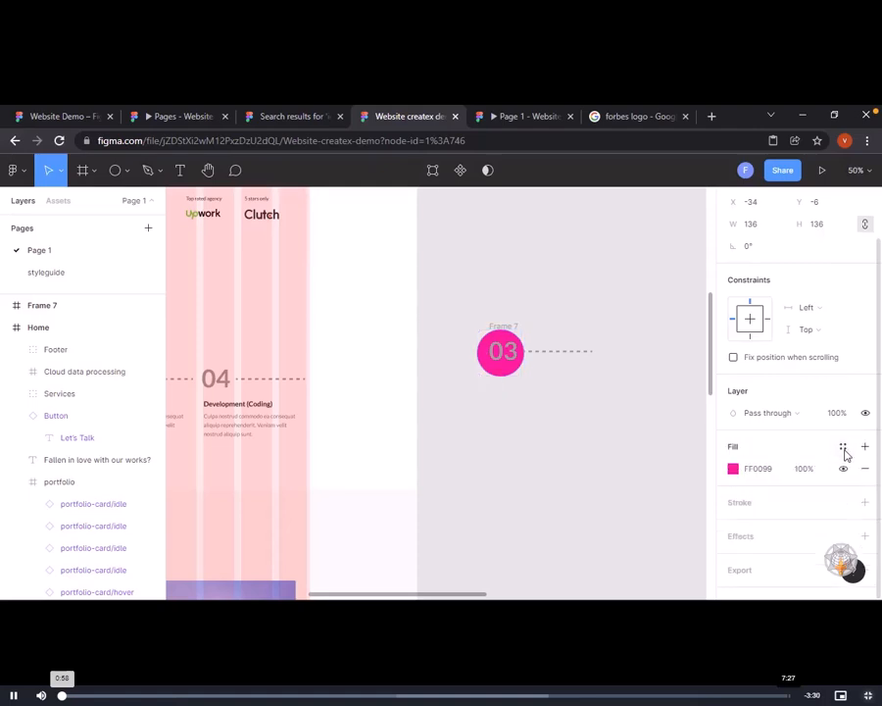
pyautogui.click(805, 470)
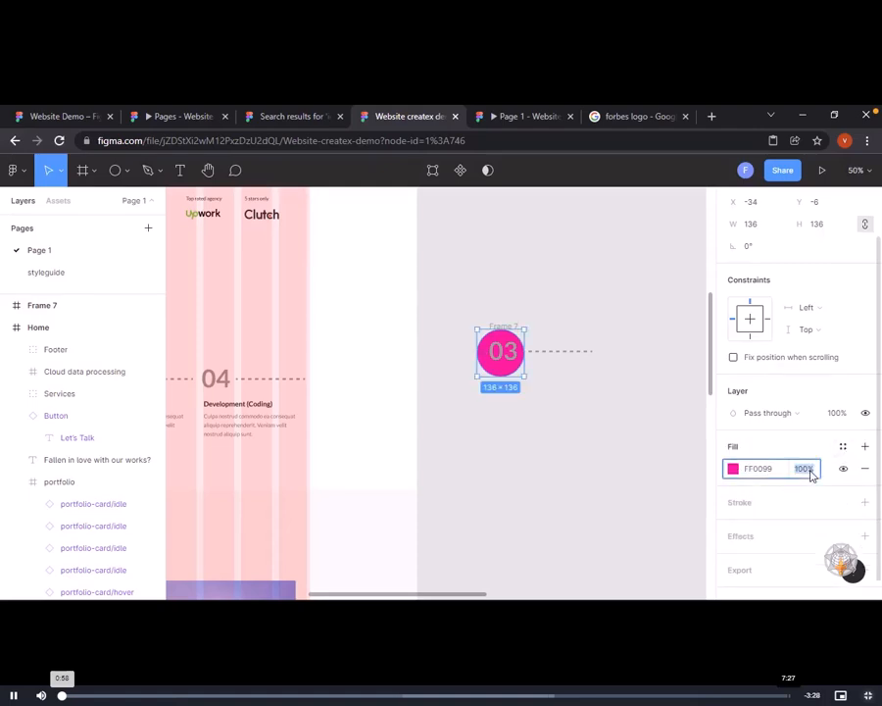
pyautogui.write('40')
pyautogui.press('Return')
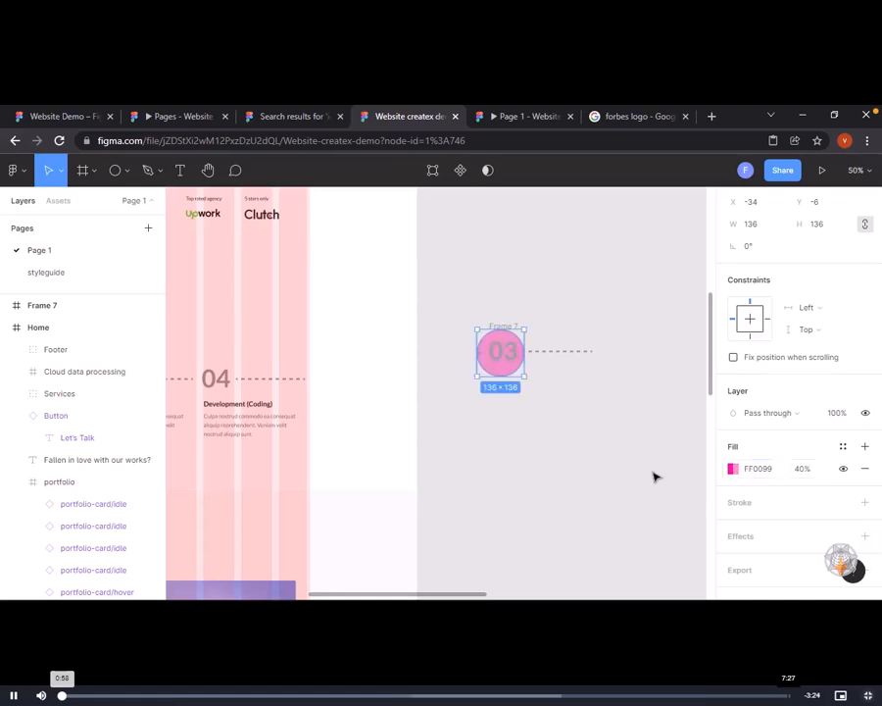
# Duplicate the pink circle behind the 03 in place and scale the copy down to 100 × 100 around its centre
pyautogui.click(508, 395)
pyautogui.click(491, 371)
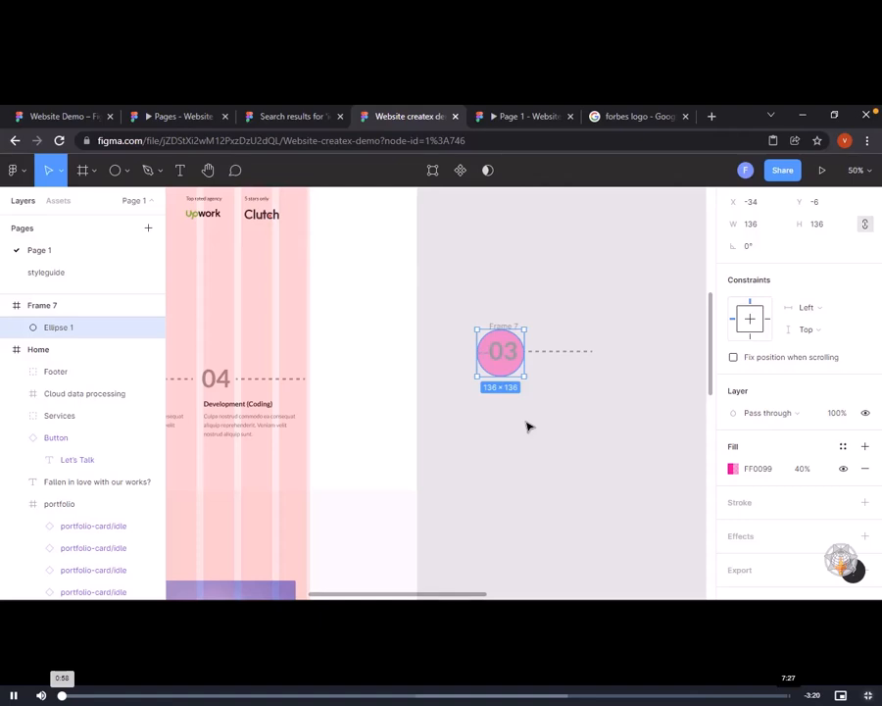
pyautogui.hotkey('ctrl', 'c')
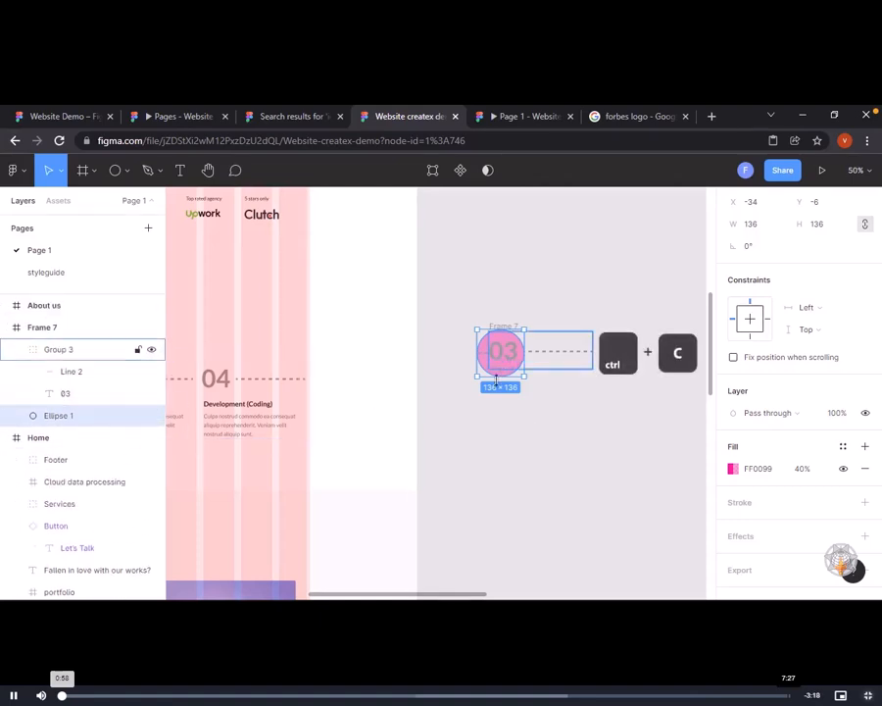
pyautogui.hotkey('ctrl', 'v')
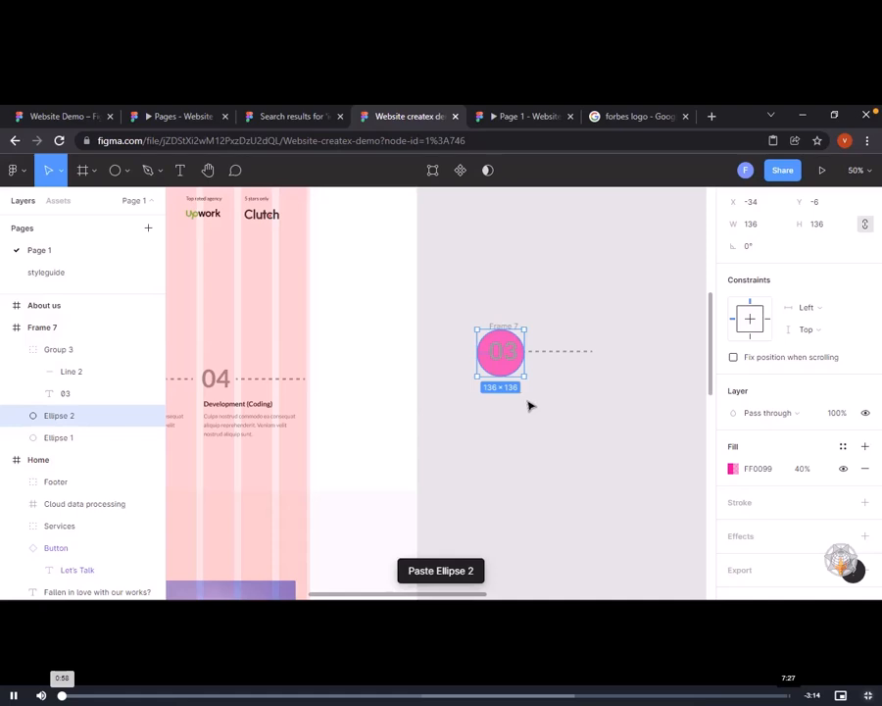
pyautogui.moveTo(525, 376); pyautogui.dragTo(510, 364)
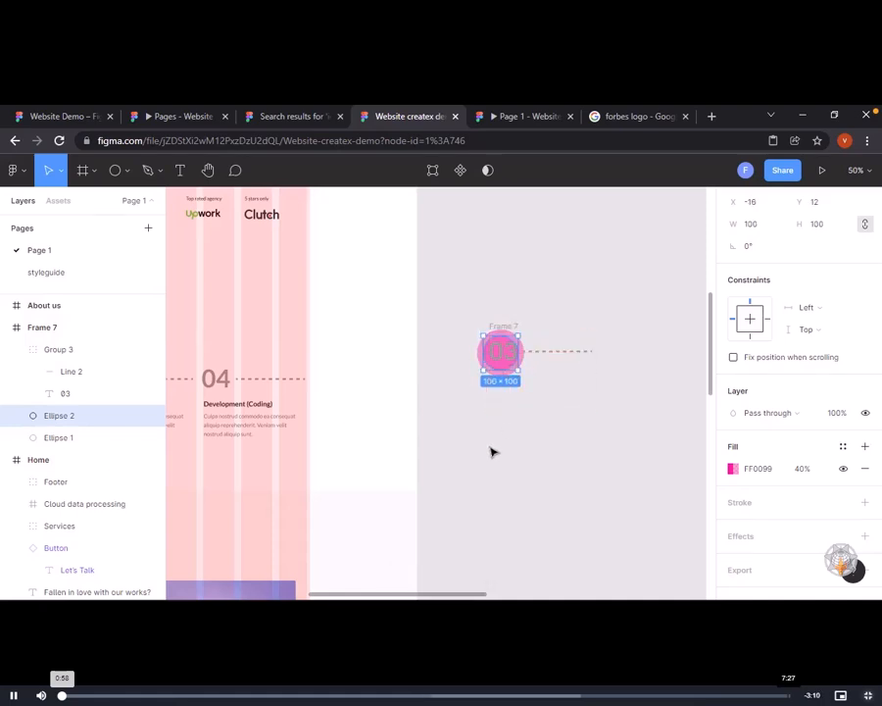
# Nudge the smaller circle to X -15, Y 8 so it sits centred behind the 03
pyautogui.press('Up')
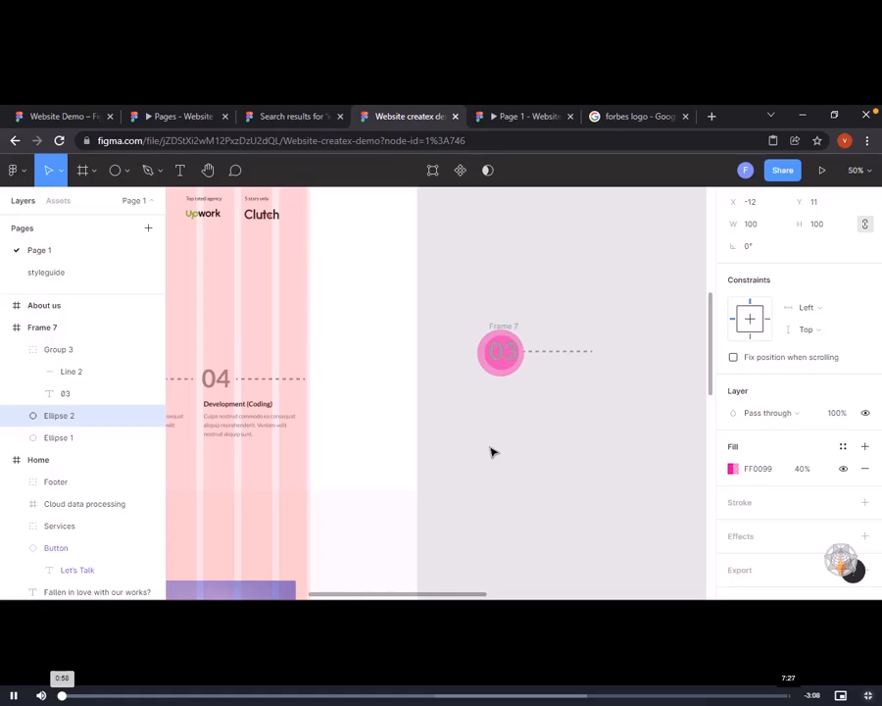
pyautogui.press('Left')
pyautogui.press('Up')
pyautogui.press('Left')
pyautogui.press('Up')
# Set the smaller circle's fill opacity to 20%
pyautogui.click(802, 469)
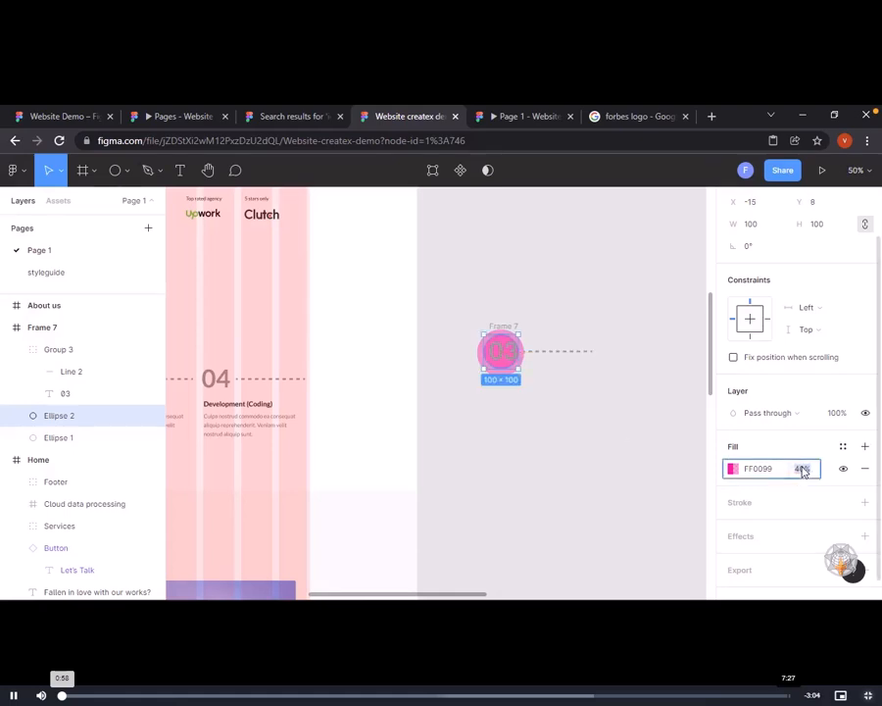
pyautogui.write('20')
pyautogui.click(518, 406)
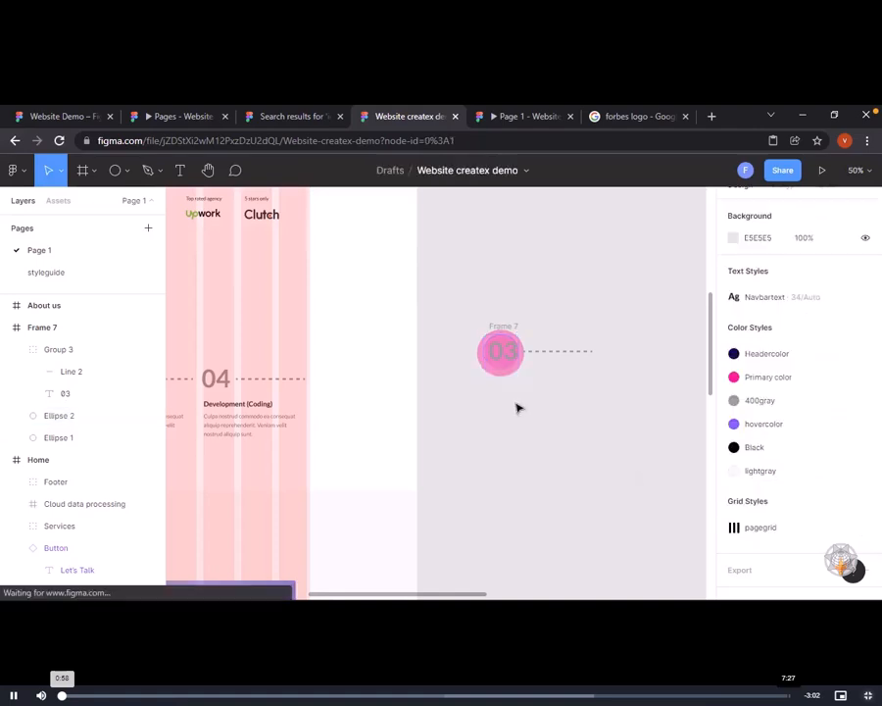
# Set the fill opacity of the larger 136 × 136 circle to 10%
pyautogui.click(494, 378)
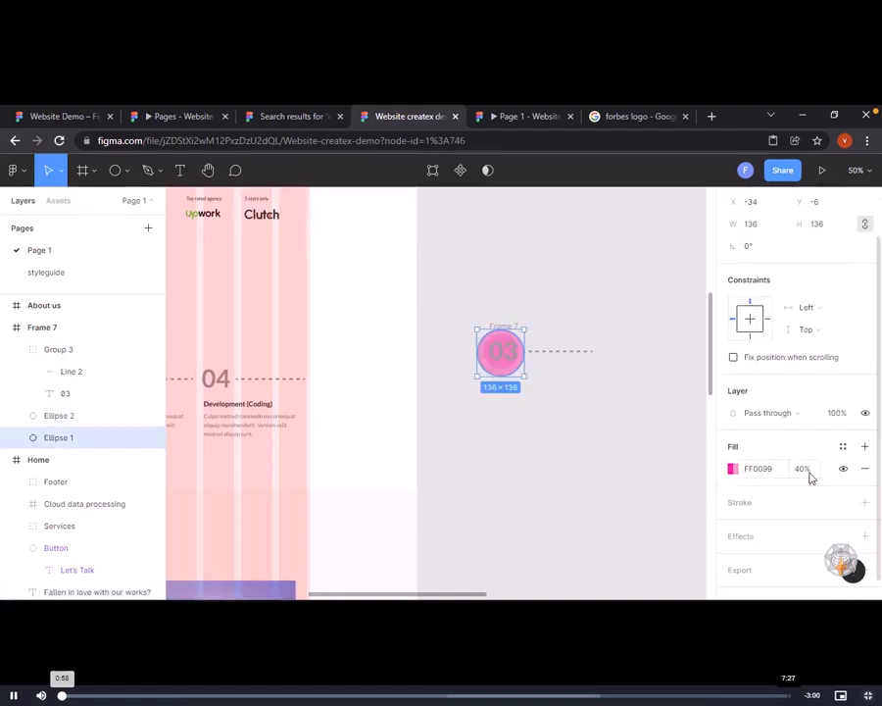
pyautogui.click(809, 475)
pyautogui.write('10')
pyautogui.press('Return')
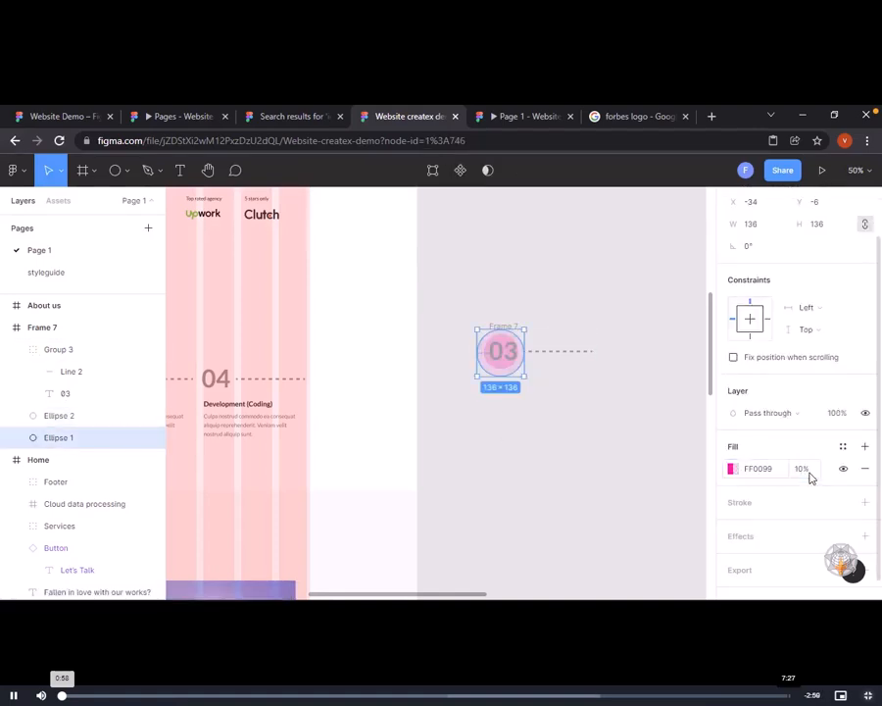
pyautogui.click(567, 476)
# Nudge the larger circle, Ellipse 1, up to Y -12 to align it with the smaller circle
pyautogui.click(498, 365)
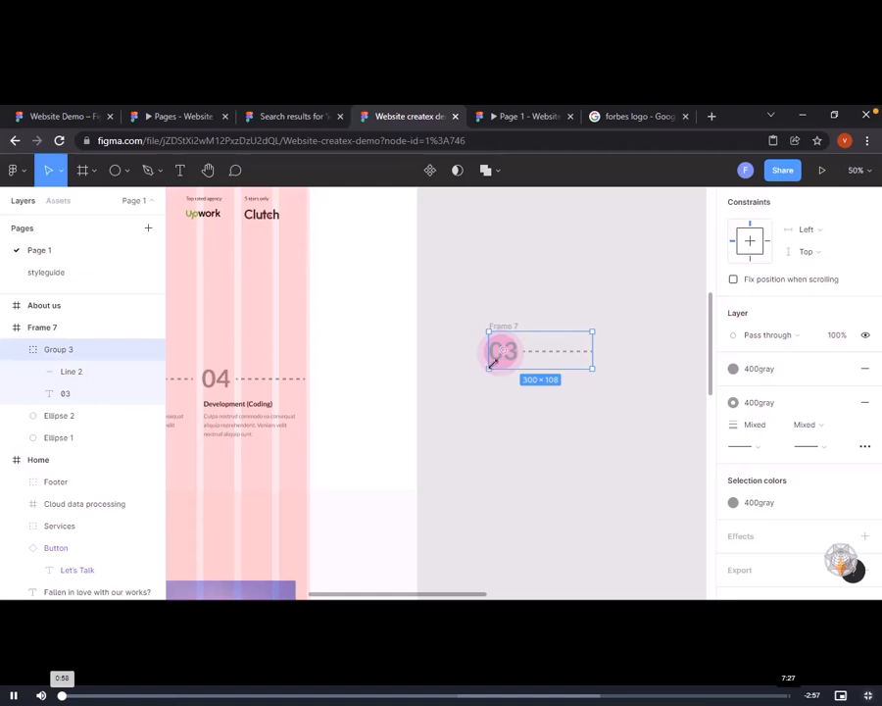
pyautogui.click(53, 415)
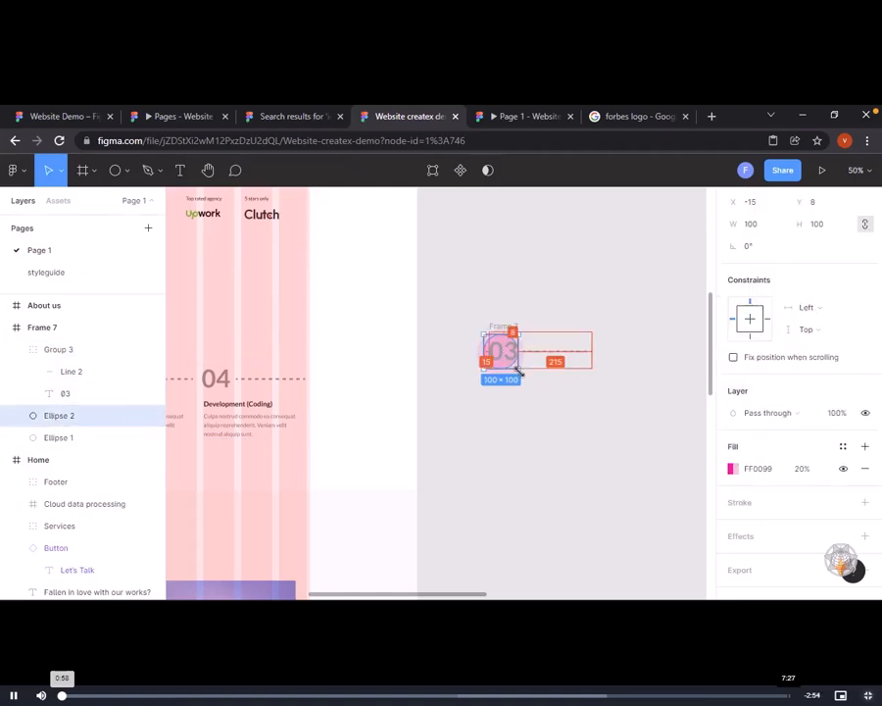
pyautogui.click(544, 436)
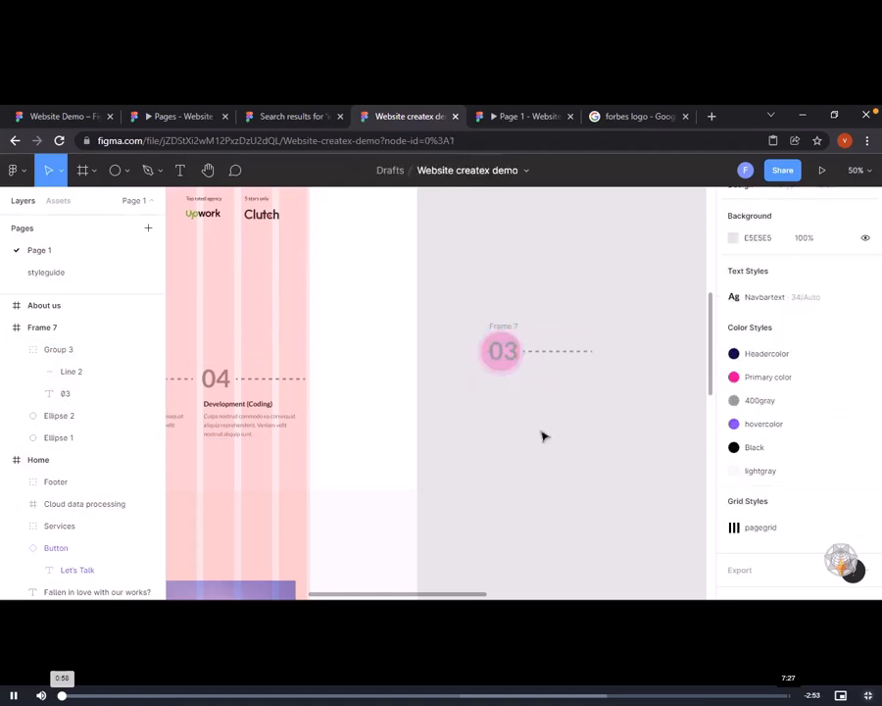
pyautogui.click(79, 441)
pyautogui.press('Up')
pyautogui.press('Up')
pyautogui.press('Up')
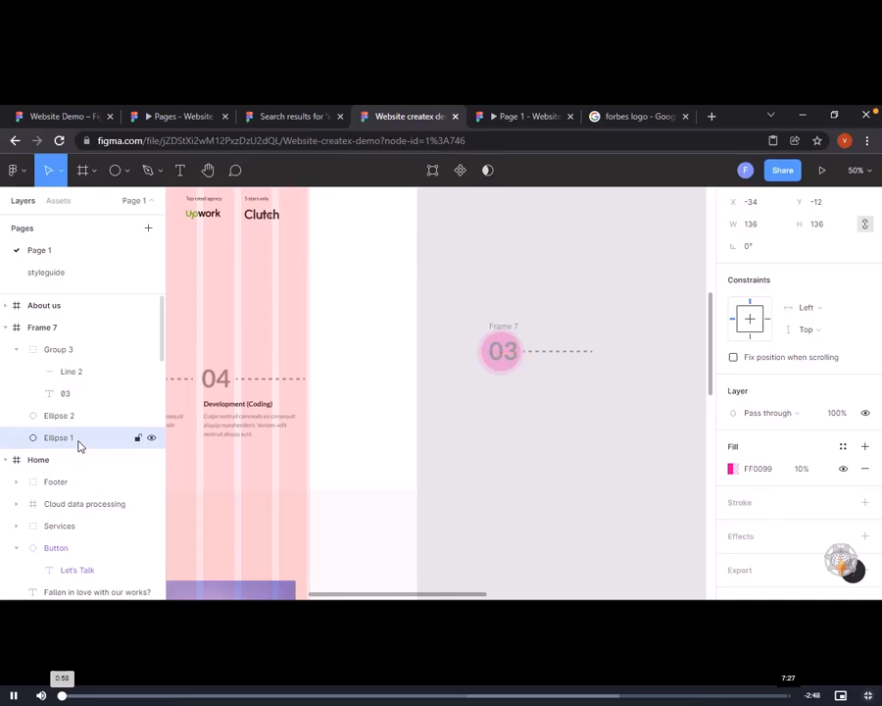
pyautogui.click(474, 451)
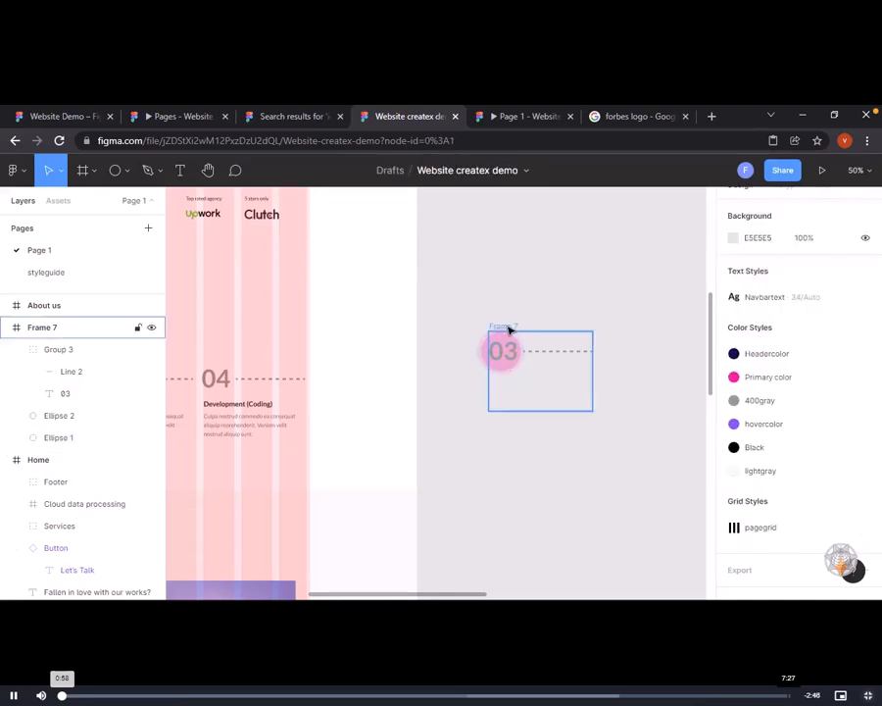
# Try clipping Frame 7's content to its bounds, and turn the clipping off again
pyautogui.click(508, 330)
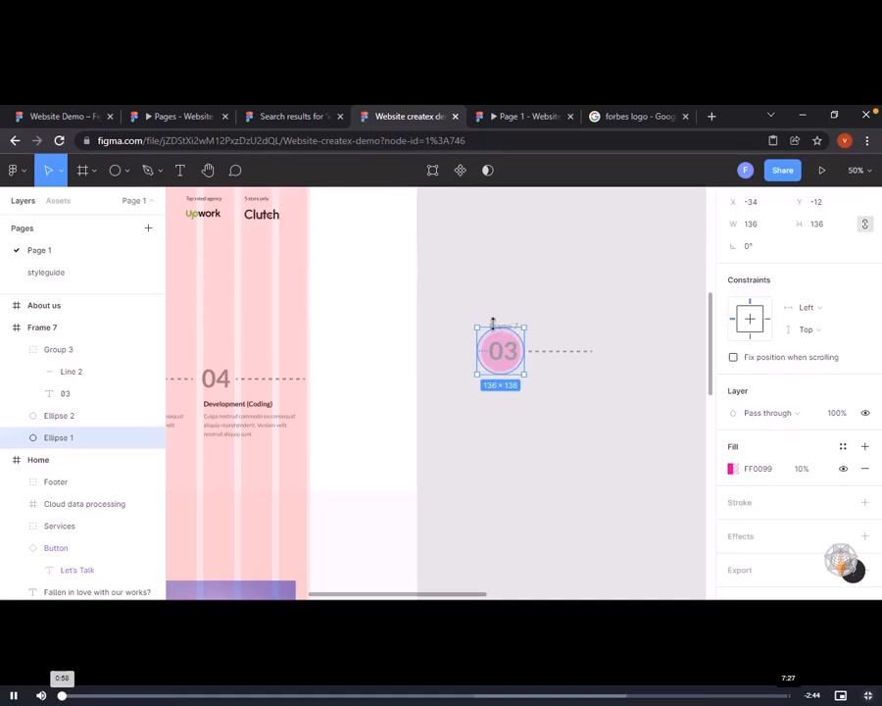
pyautogui.click(48, 333)
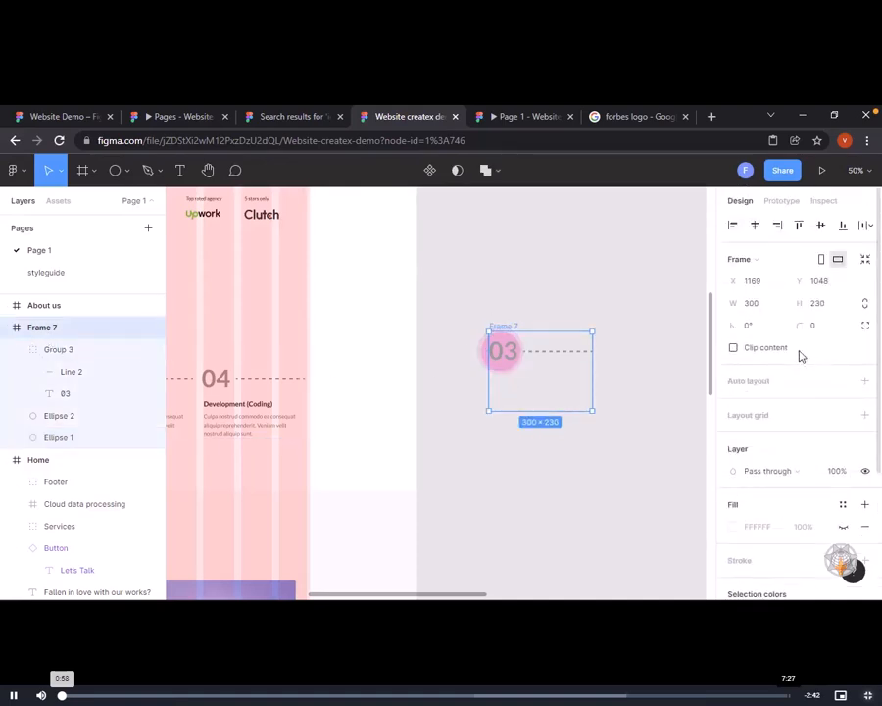
pyautogui.click(734, 348)
pyautogui.click(587, 477)
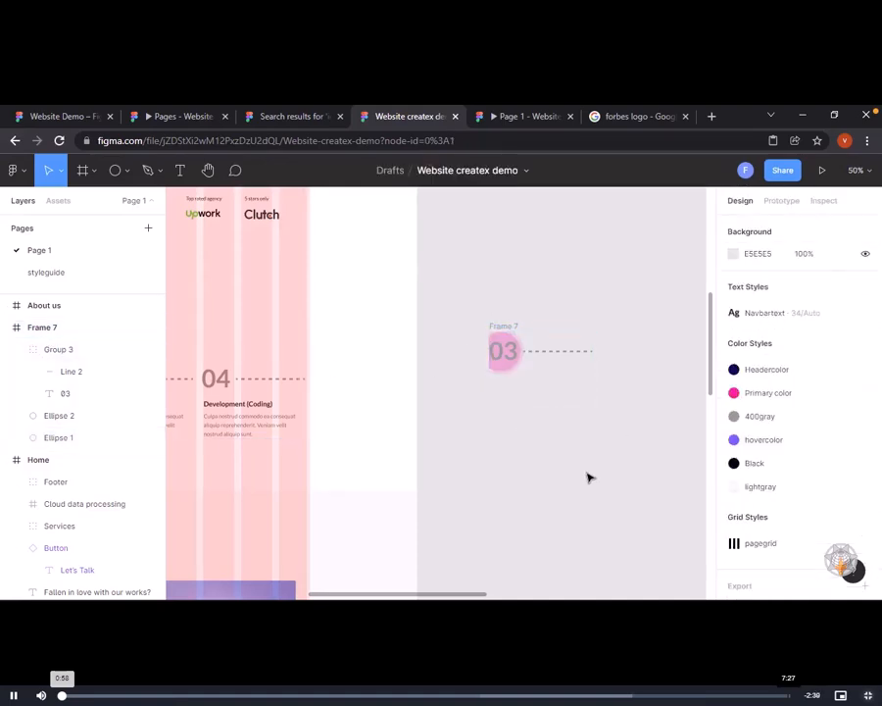
pyautogui.click(510, 331)
pyautogui.click(734, 348)
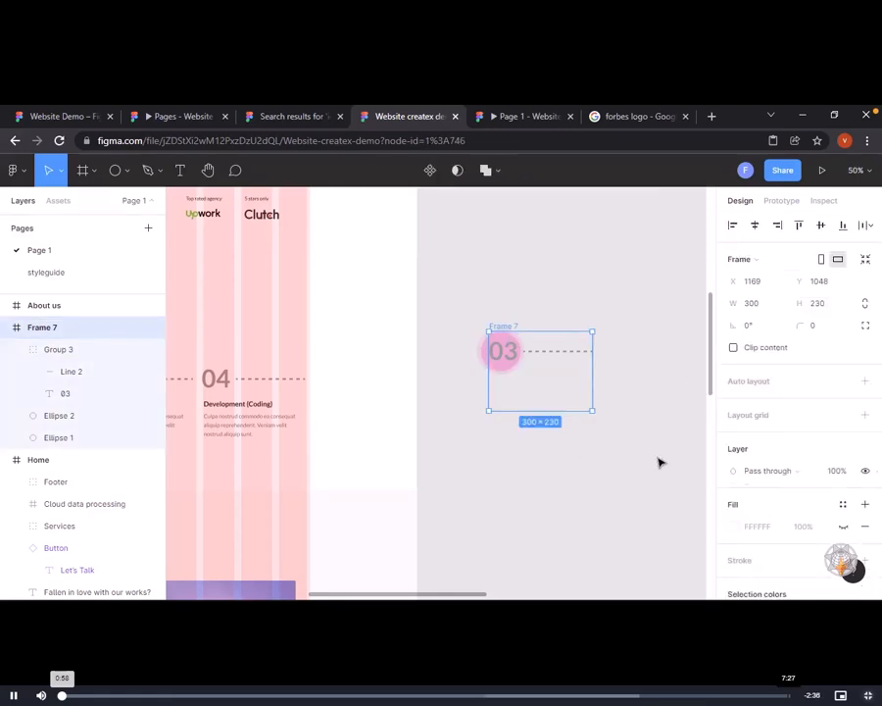
pyautogui.click(554, 480)
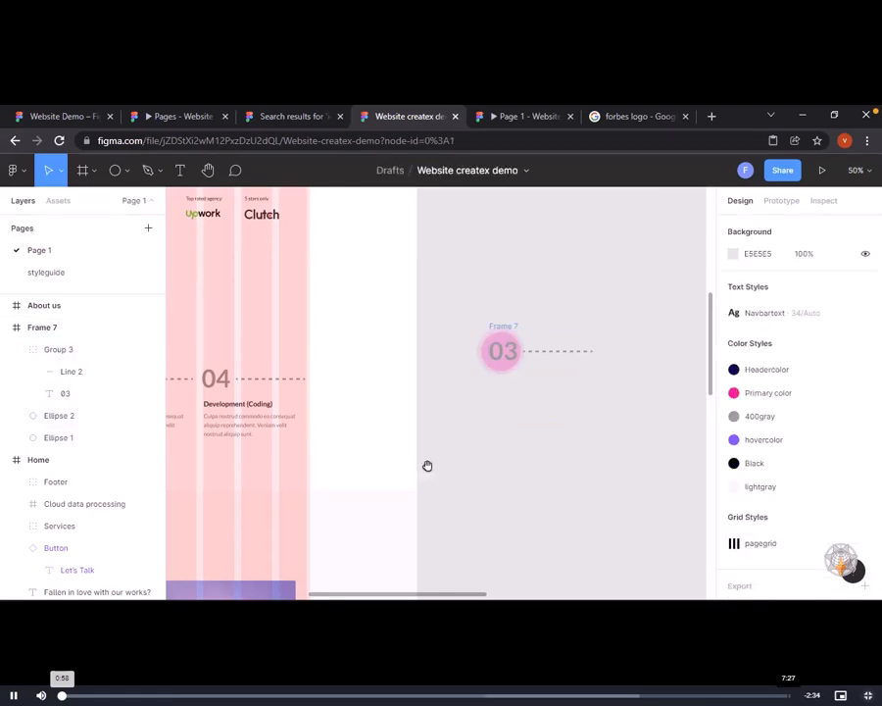
# Add a prototype interaction with the While hovering trigger to the 03 Prototyping frame on the Home page
pyautogui.moveTo(380, 459); pyautogui.dragTo(595, 431)
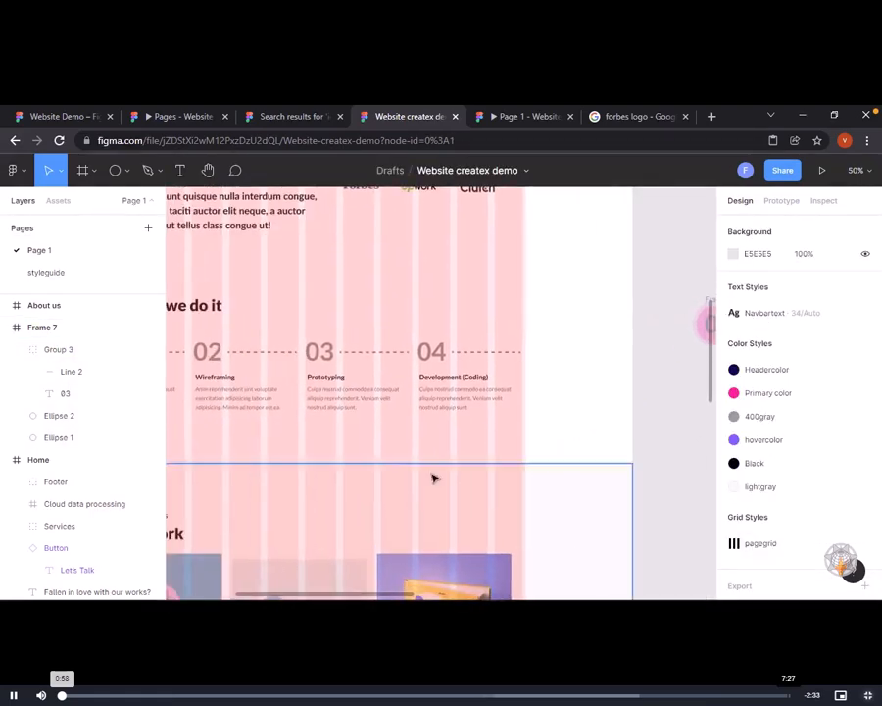
pyautogui.click(334, 378)
pyautogui.hscroll(3, 341, 418)
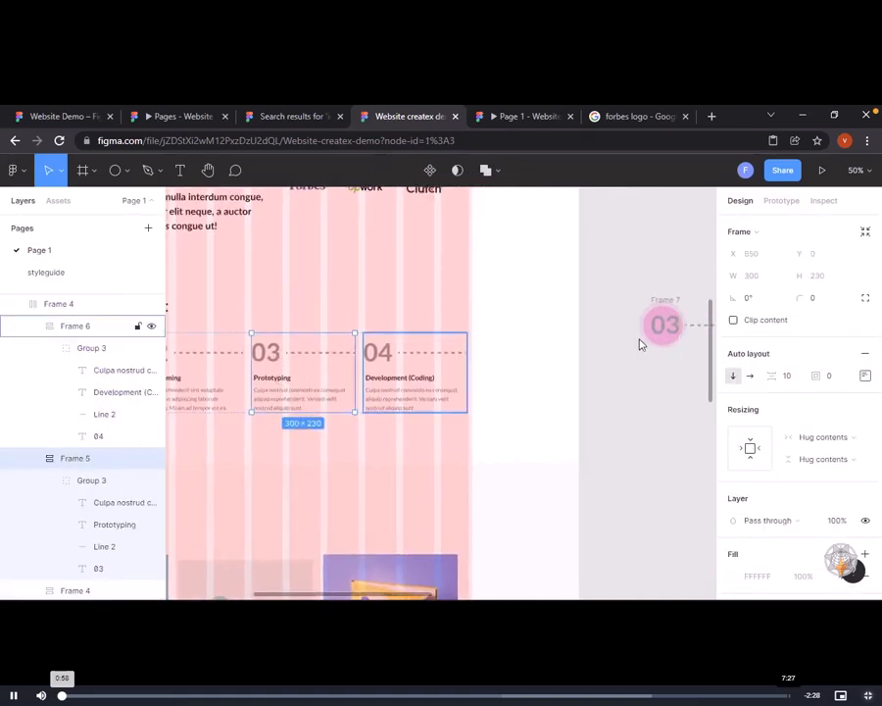
pyautogui.click(784, 203)
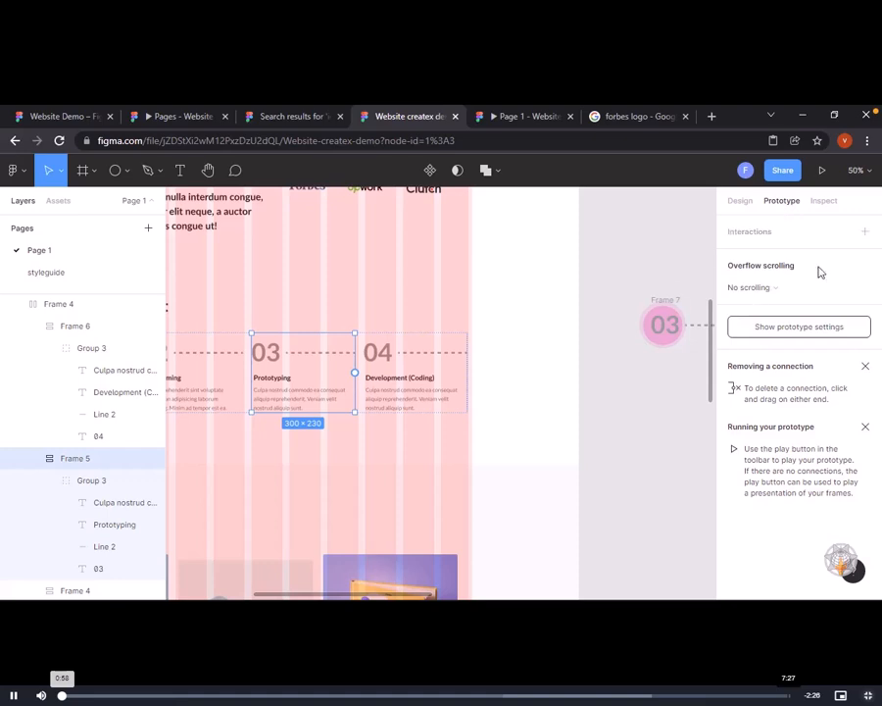
pyautogui.click(864, 233)
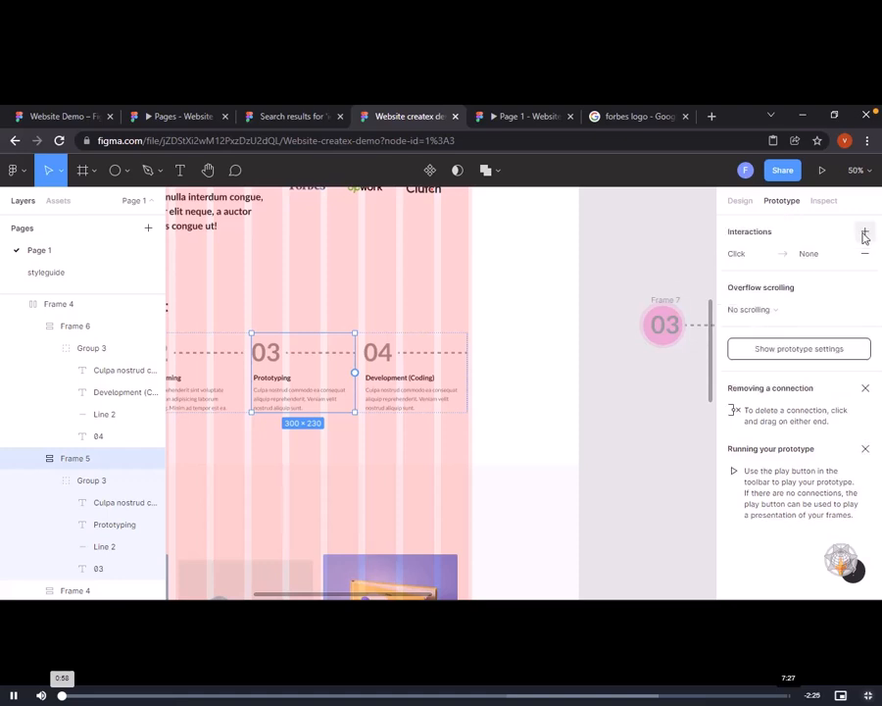
pyautogui.click(742, 255)
pyautogui.click(615, 286)
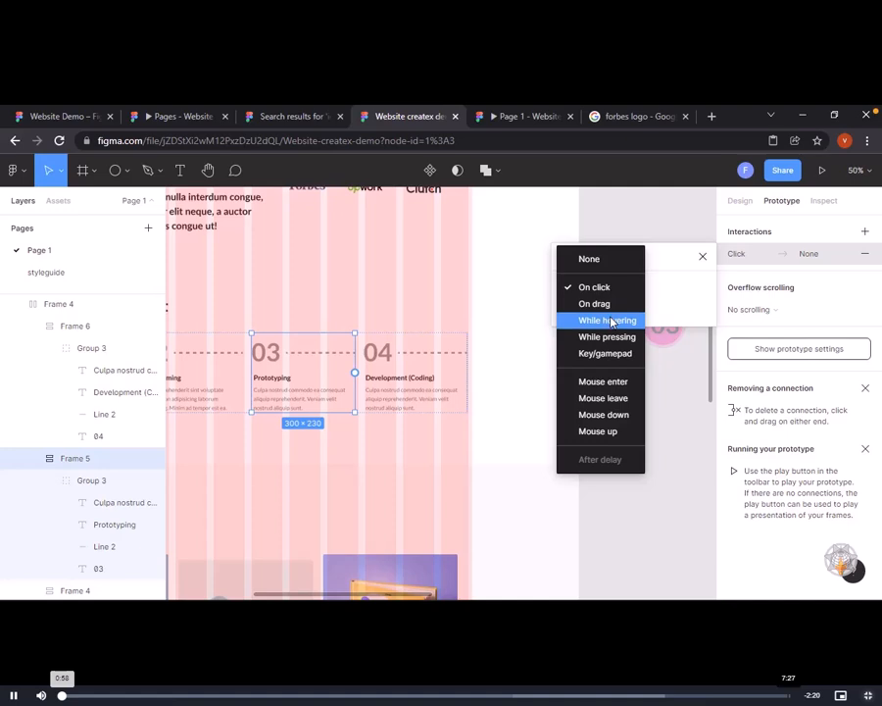
pyautogui.click(610, 321)
# Make the hover interaction open Frame 7 as an overlay
pyautogui.click(601, 312)
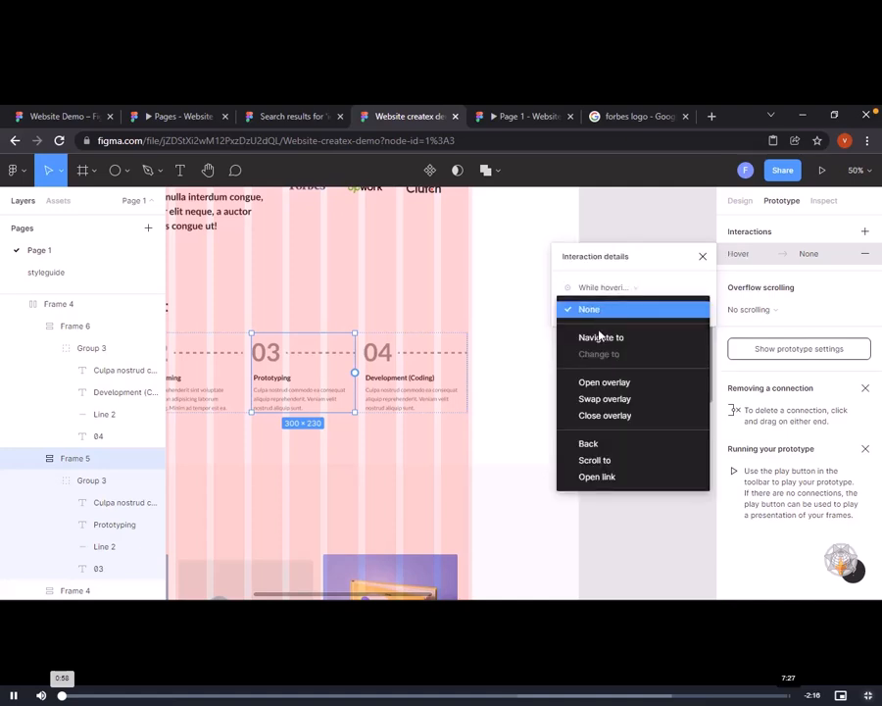
pyautogui.click(600, 336)
pyautogui.click(688, 310)
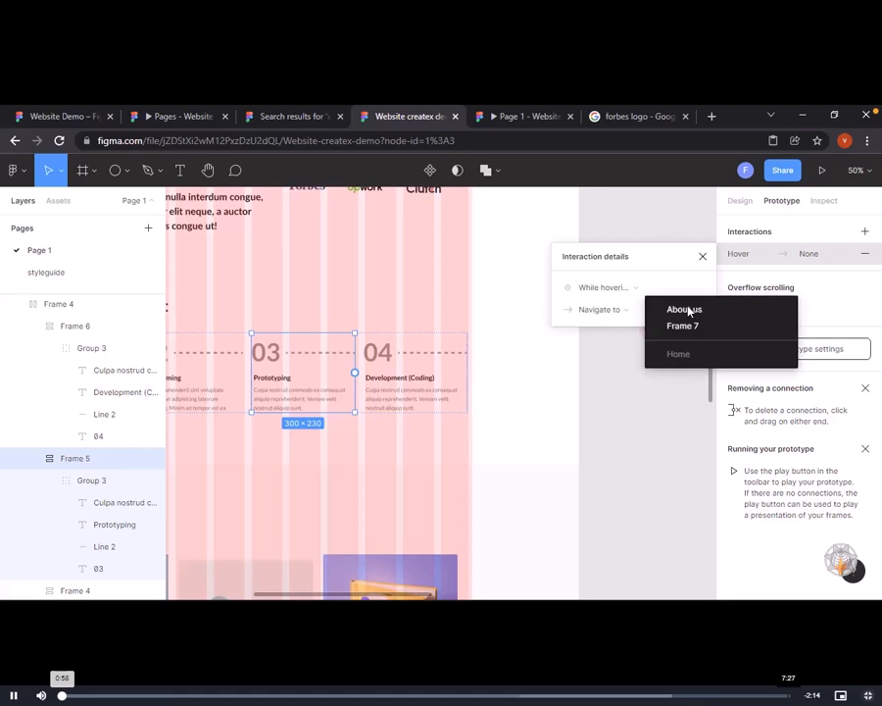
pyautogui.click(690, 326)
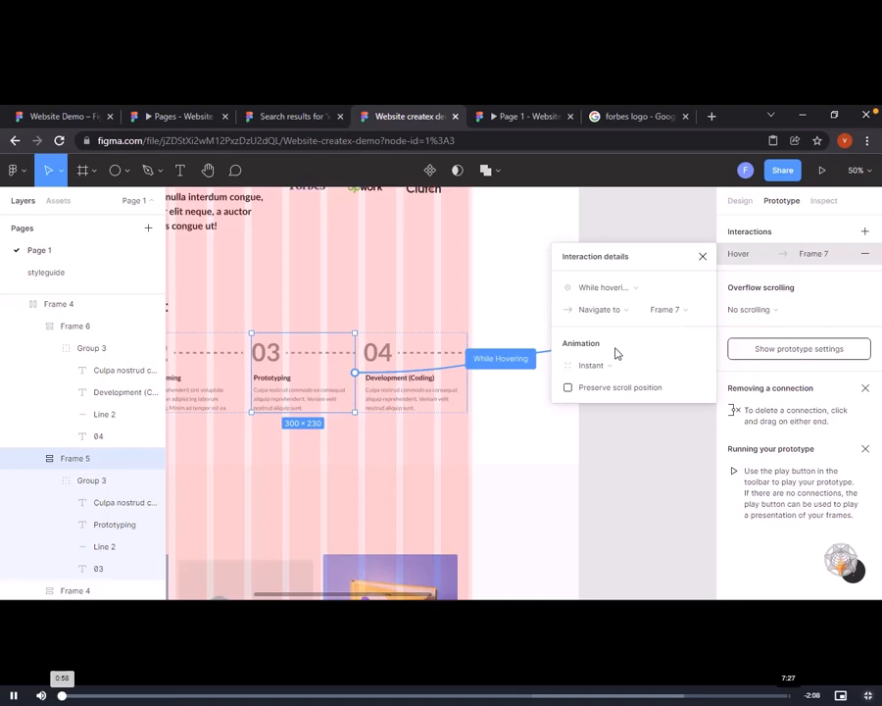
pyautogui.click(619, 317)
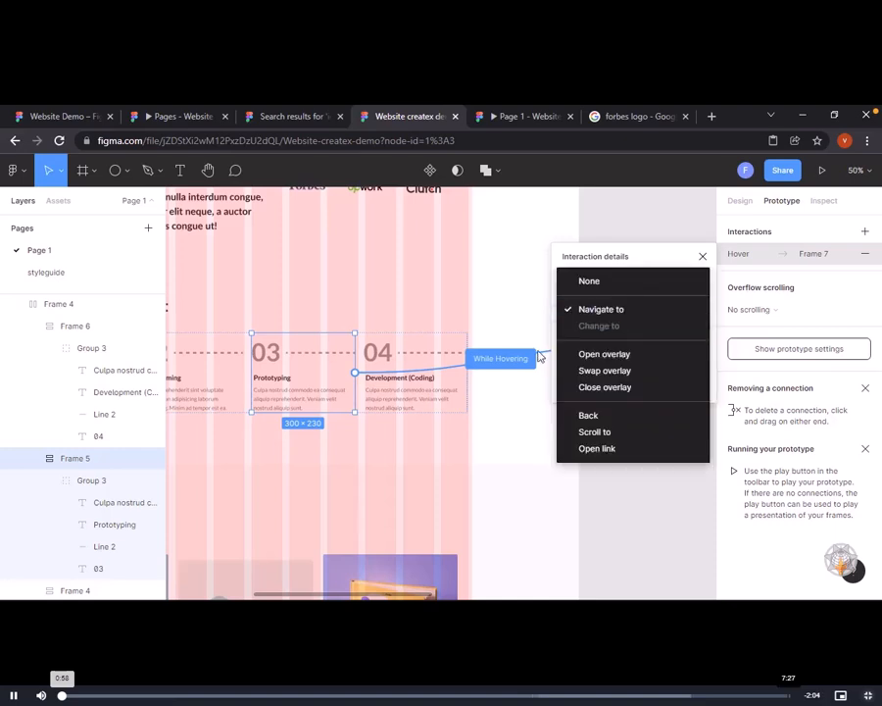
pyautogui.click(623, 359)
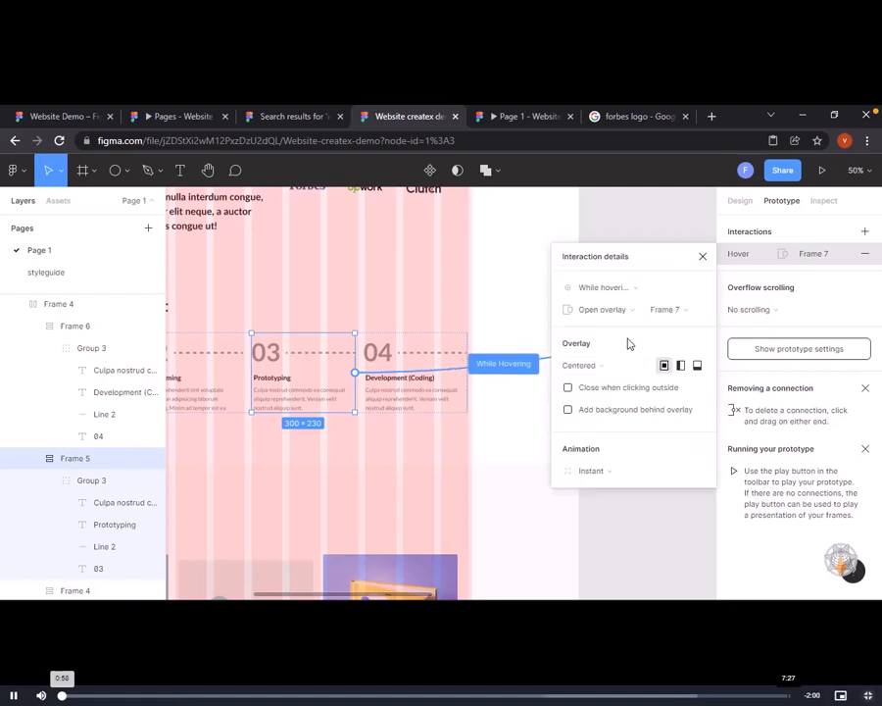
# Set the overlay to Manual position, closing when clicking outside, with a Dissolve animation, and close the interaction details
pyautogui.click(600, 366)
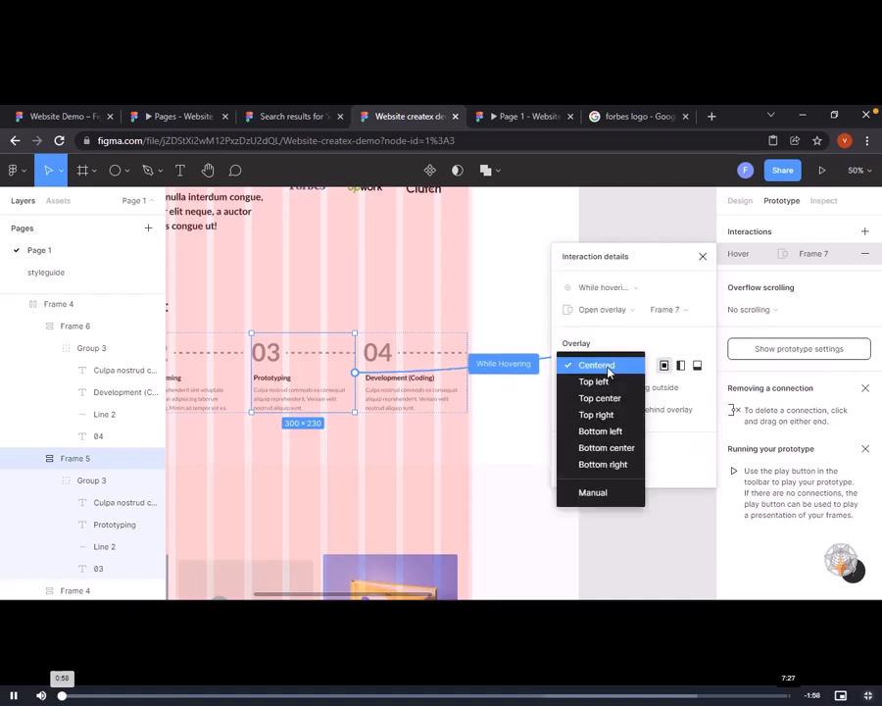
pyautogui.click(593, 492)
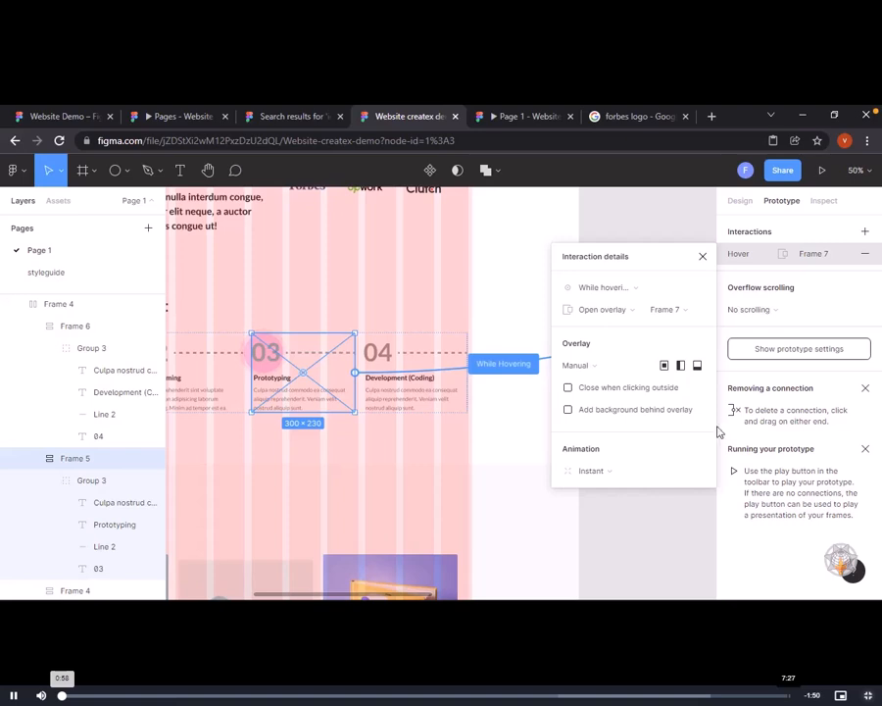
pyautogui.click(637, 389)
pyautogui.click(605, 474)
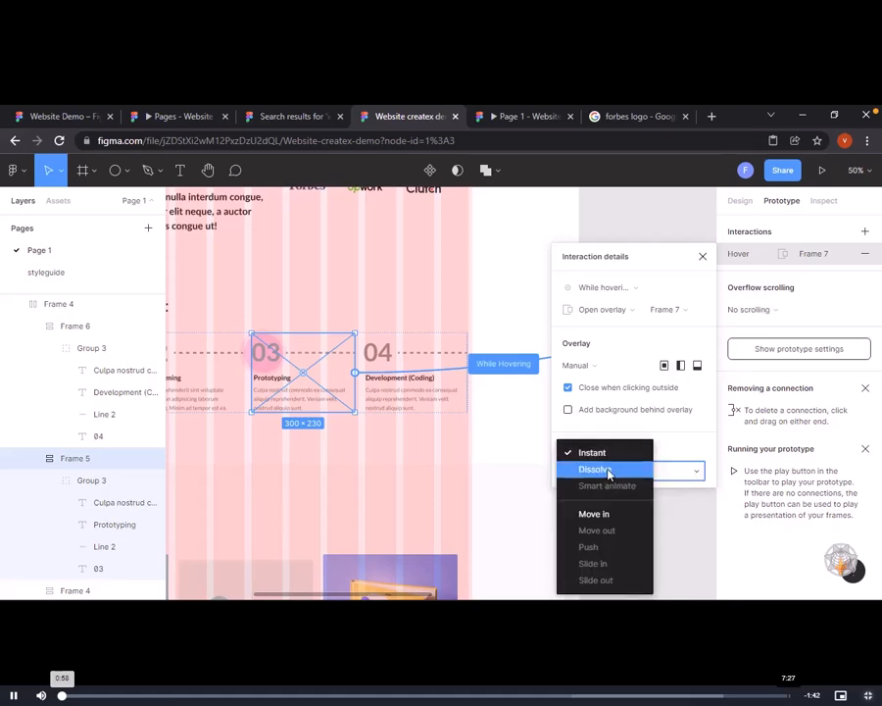
pyautogui.click(608, 471)
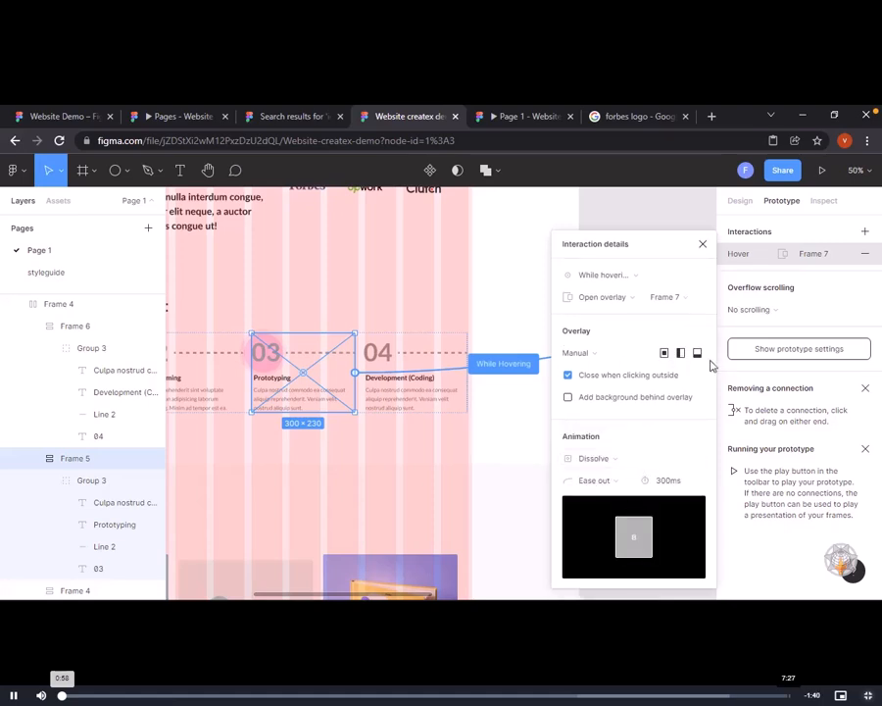
pyautogui.click(702, 244)
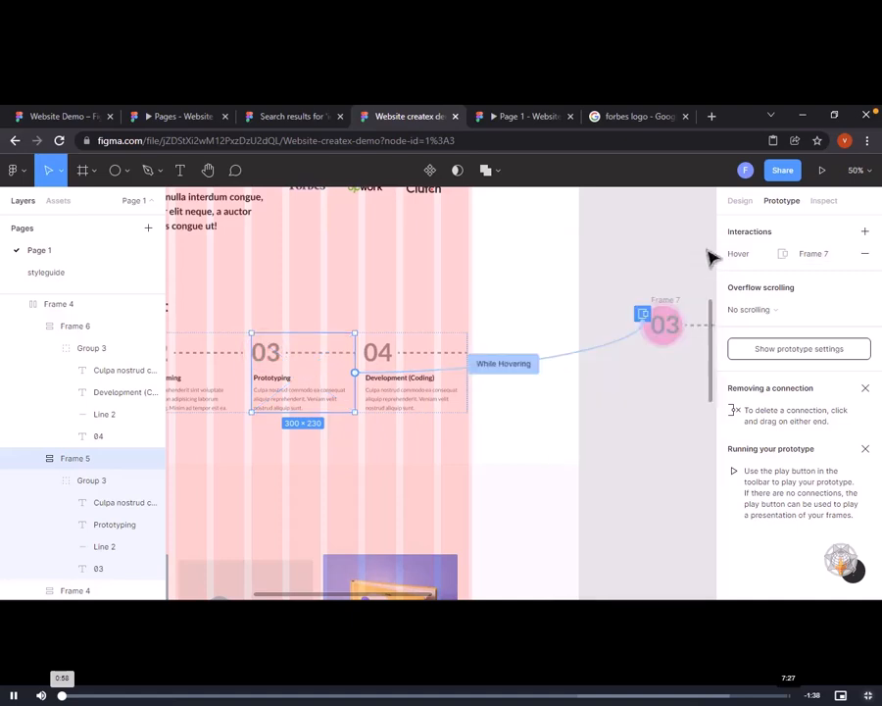
# Preview the hover overlay on the 03 Prototyping step in the running prototype's Our Approach section
pyautogui.click(508, 124)
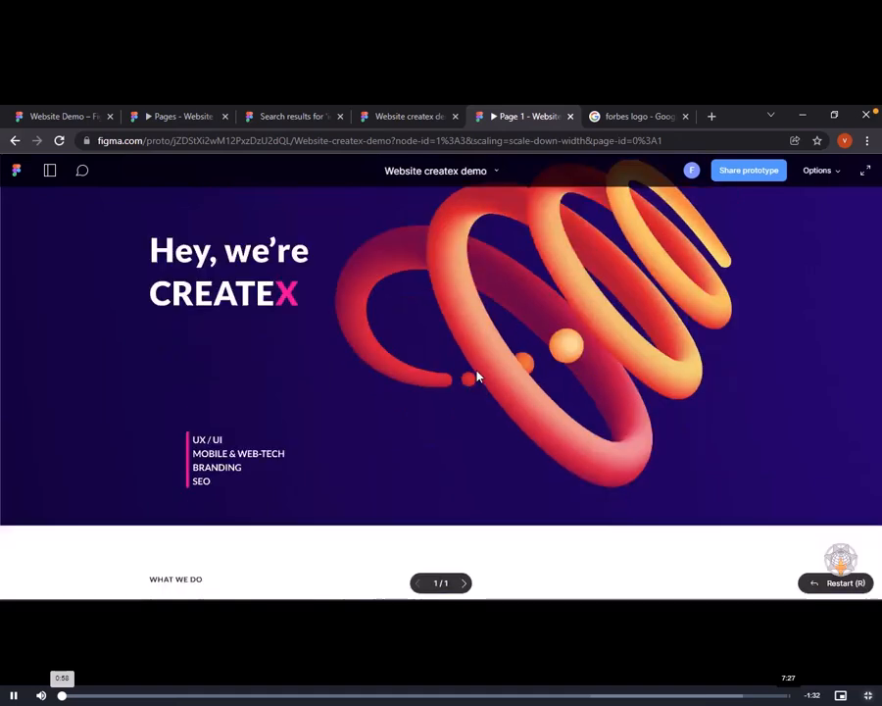
pyautogui.scroll(-5, 478, 376)
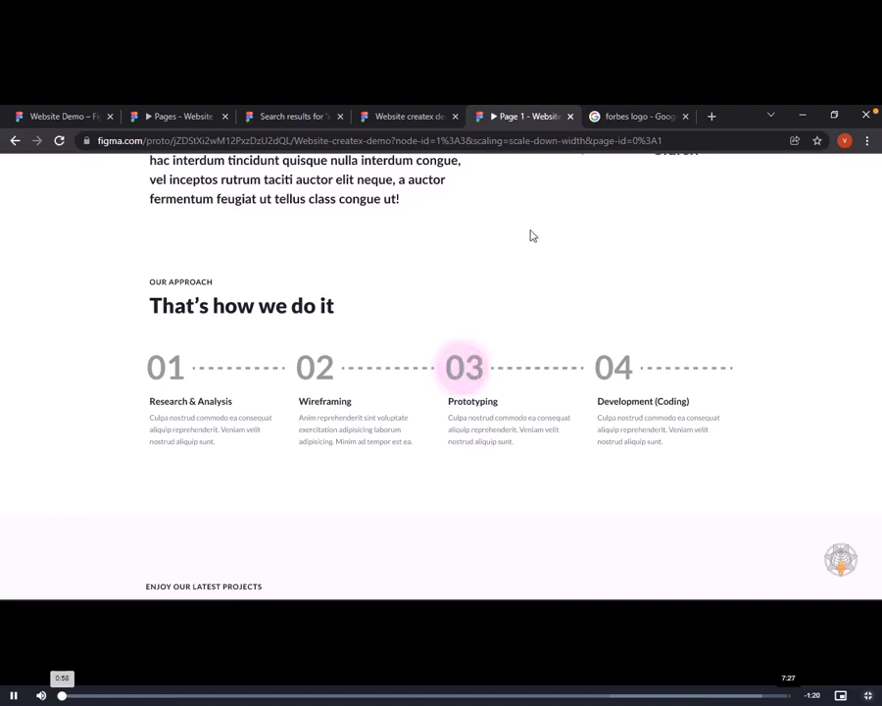
# Apply the Black color style to the 03 text in Frame 7 and check the hover effect in the prototype preview
pyautogui.click(432, 122)
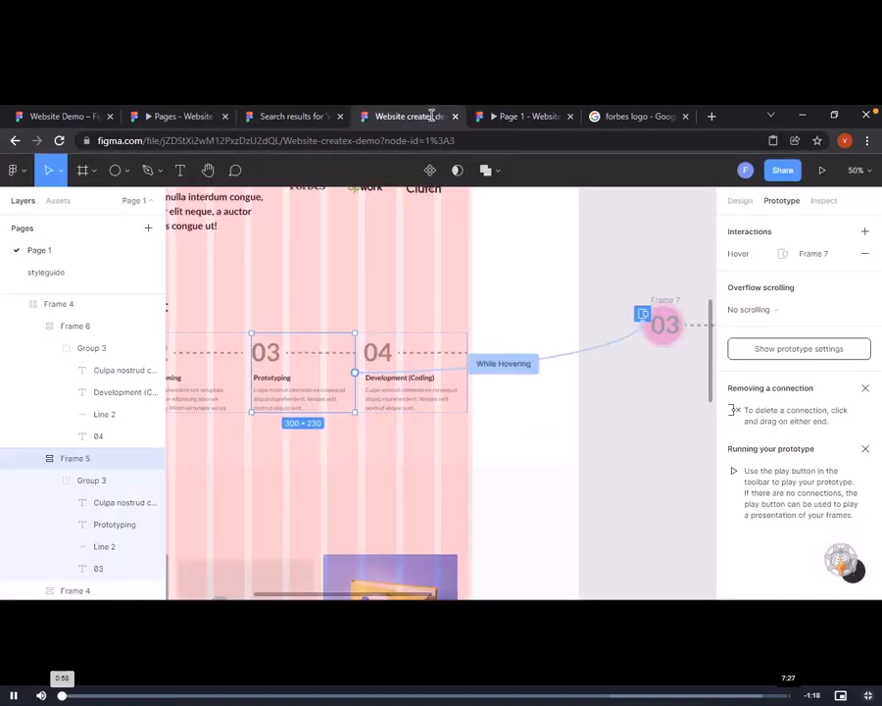
pyautogui.click(668, 331)
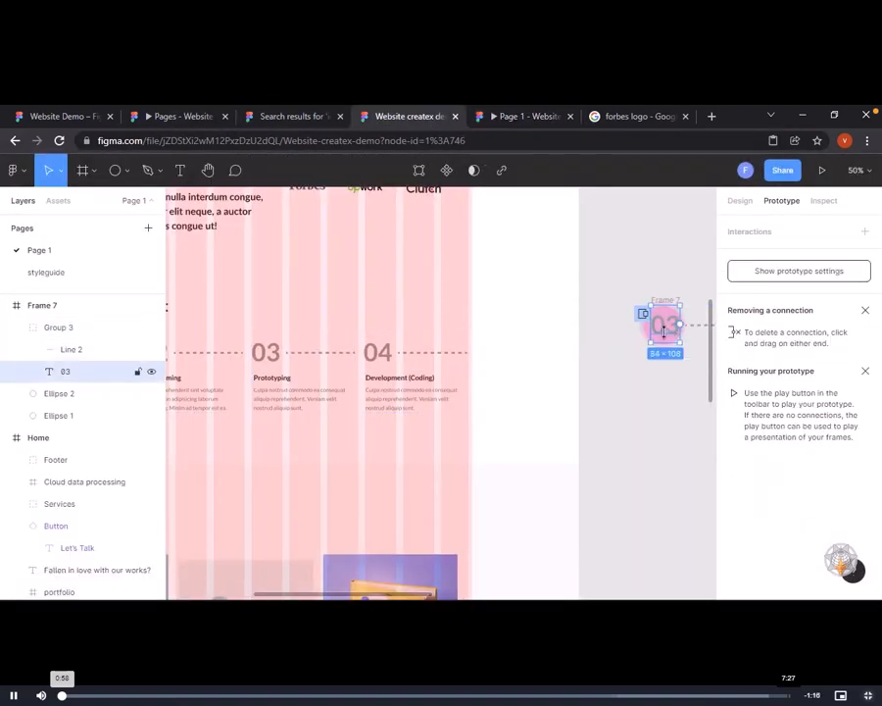
pyautogui.click(740, 201)
pyautogui.scroll(-3, 775, 488)
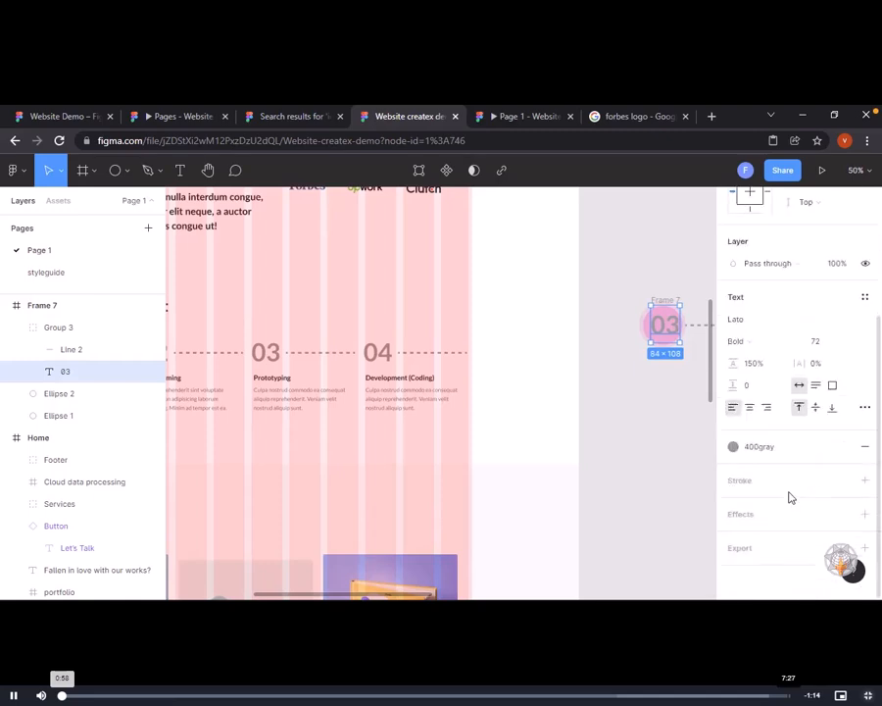
pyautogui.click(738, 453)
pyautogui.click(743, 453)
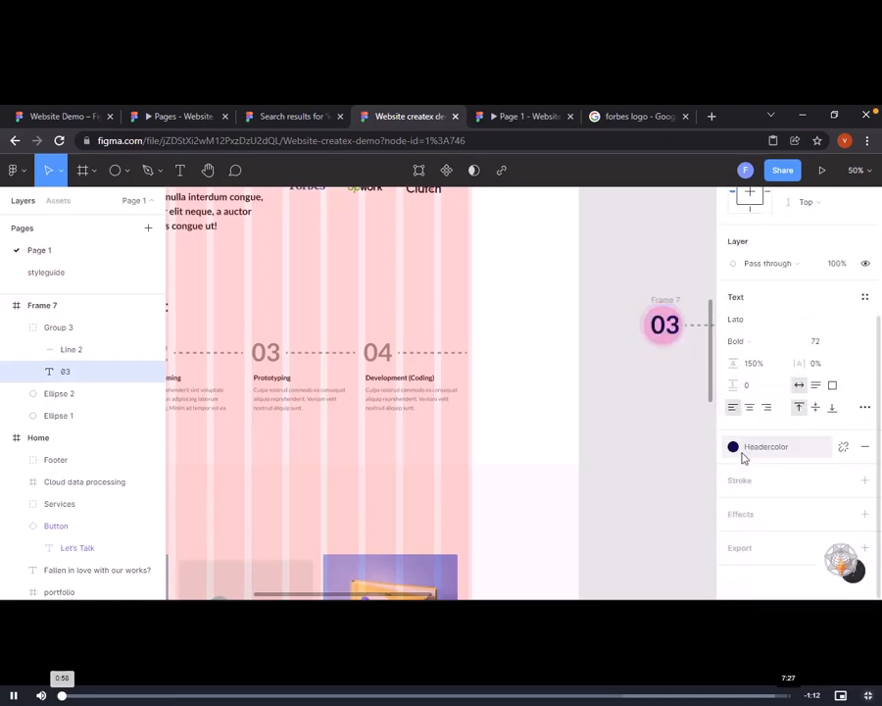
pyautogui.click(743, 450)
pyautogui.click(829, 450)
pyautogui.click(664, 423)
pyautogui.hscroll(3, 627, 374)
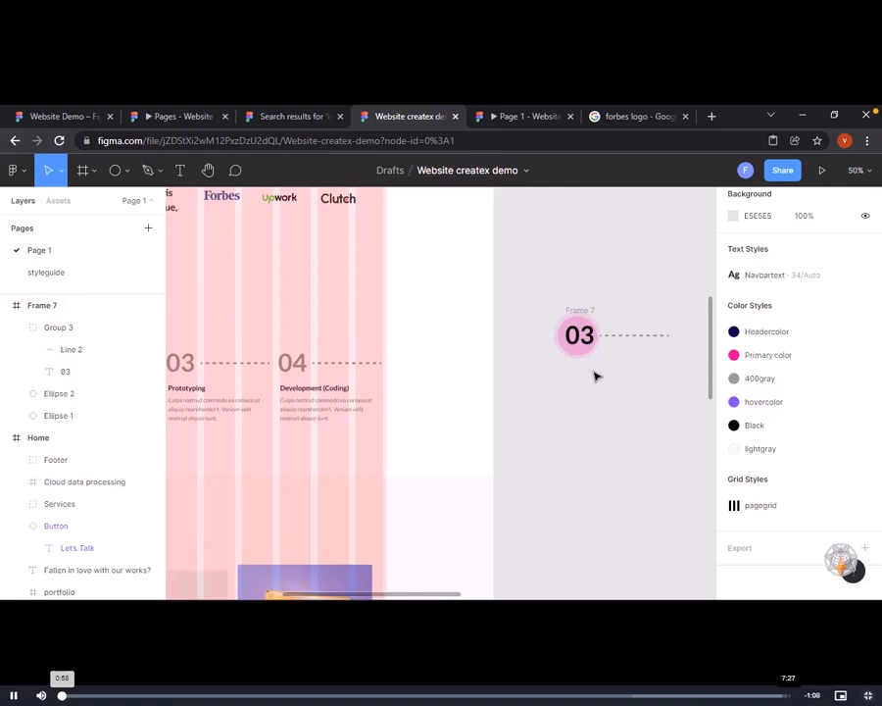
pyautogui.click(534, 116)
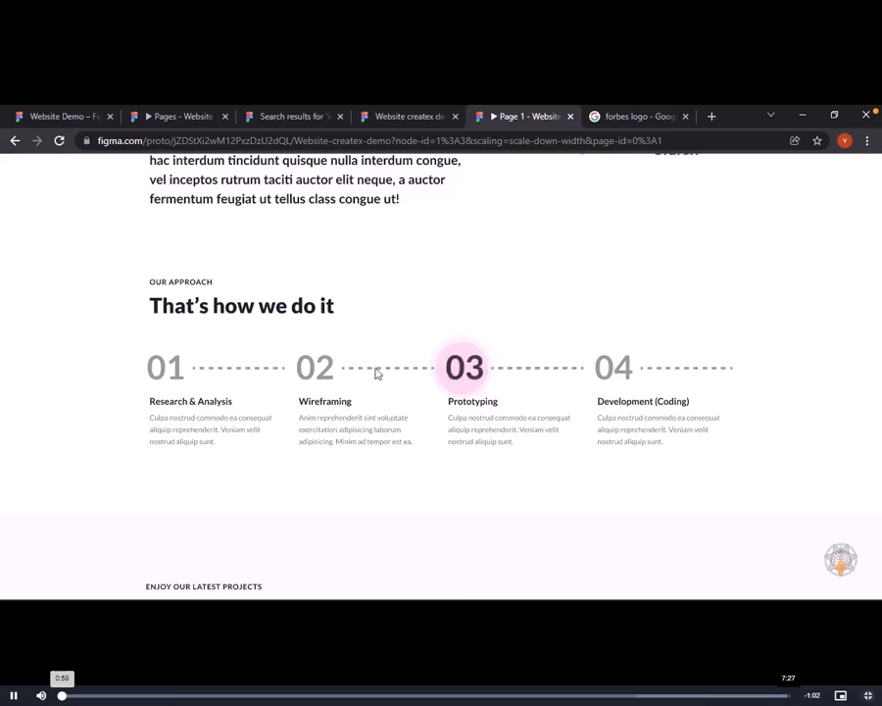
# Return to the design file and select the portfolio frame in the Home page's Selected work section
pyautogui.click(392, 121)
pyautogui.scroll(-5, 378, 418)
pyautogui.moveTo(524, 375); pyautogui.dragTo(590, 318)
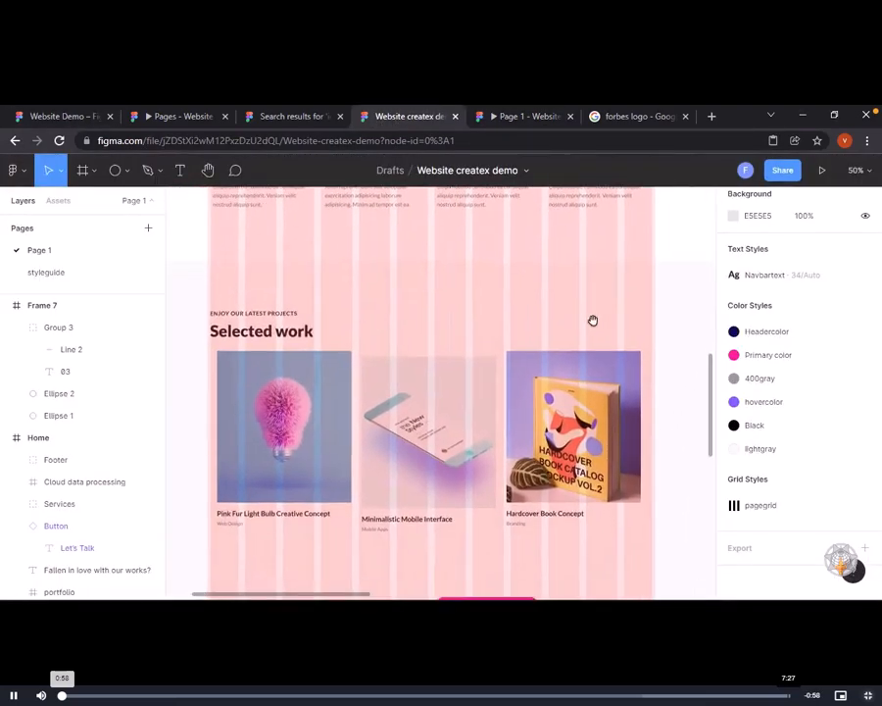
pyautogui.press('-')
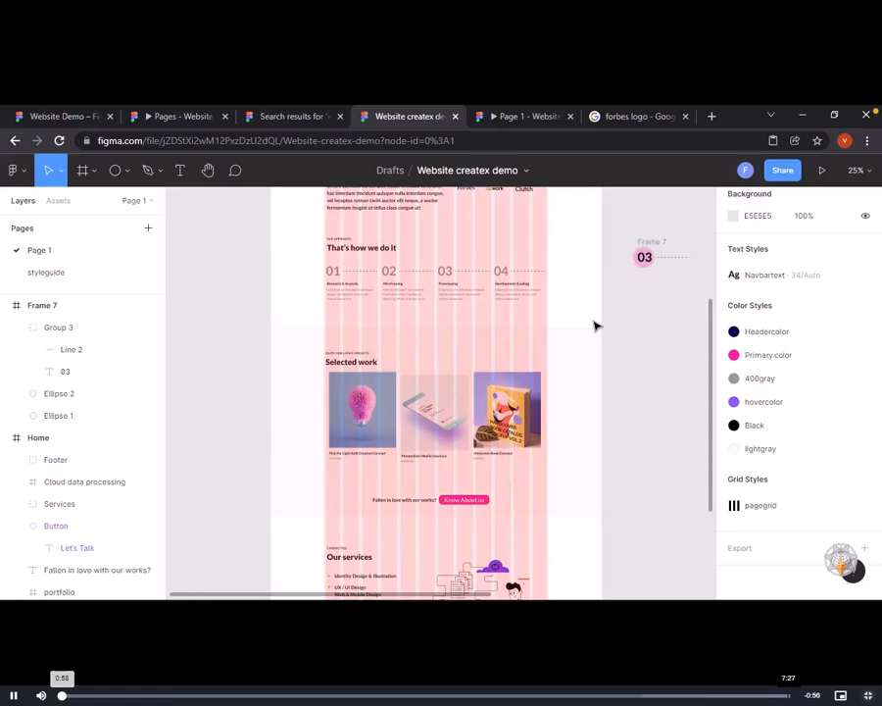
pyautogui.scroll(-2, 578, 353)
pyautogui.hscroll(2, 578, 353)
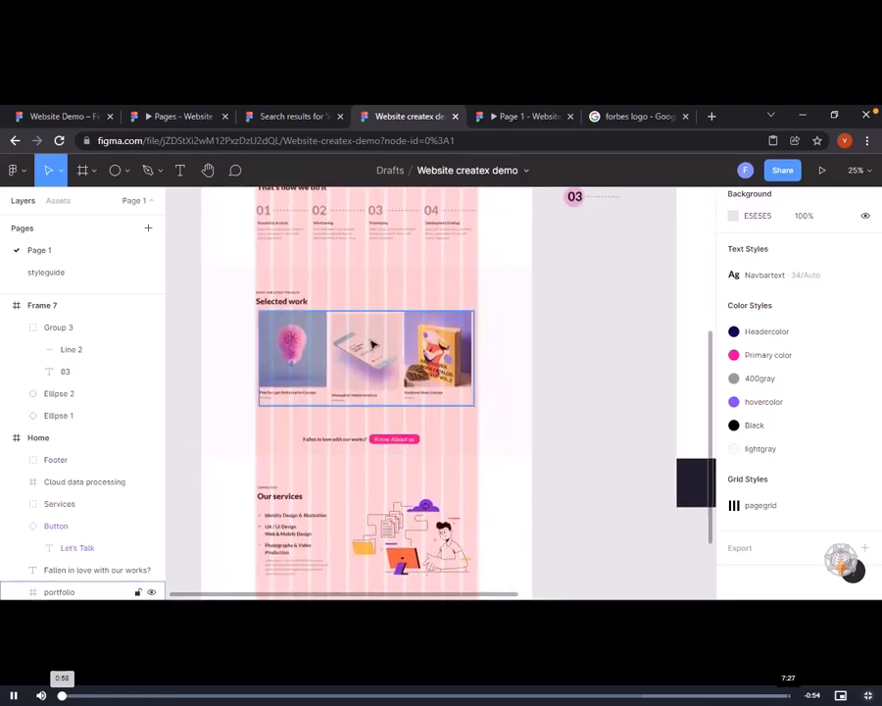
pyautogui.click(373, 345)
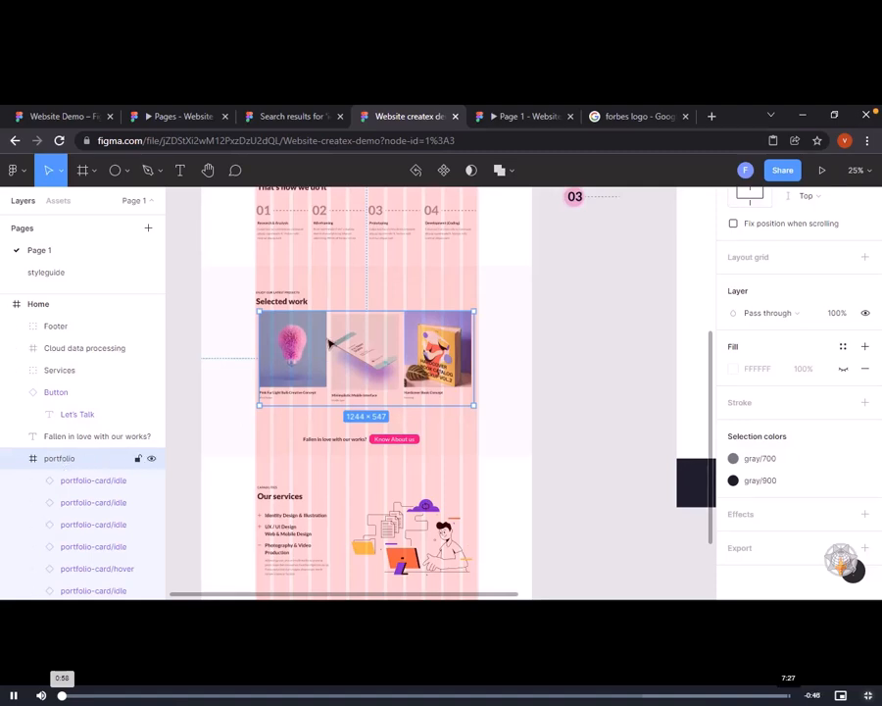
# Try widening the portfolio frame to about 1798, and return its width to 1244
pyautogui.scroll(-1, 328, 341)
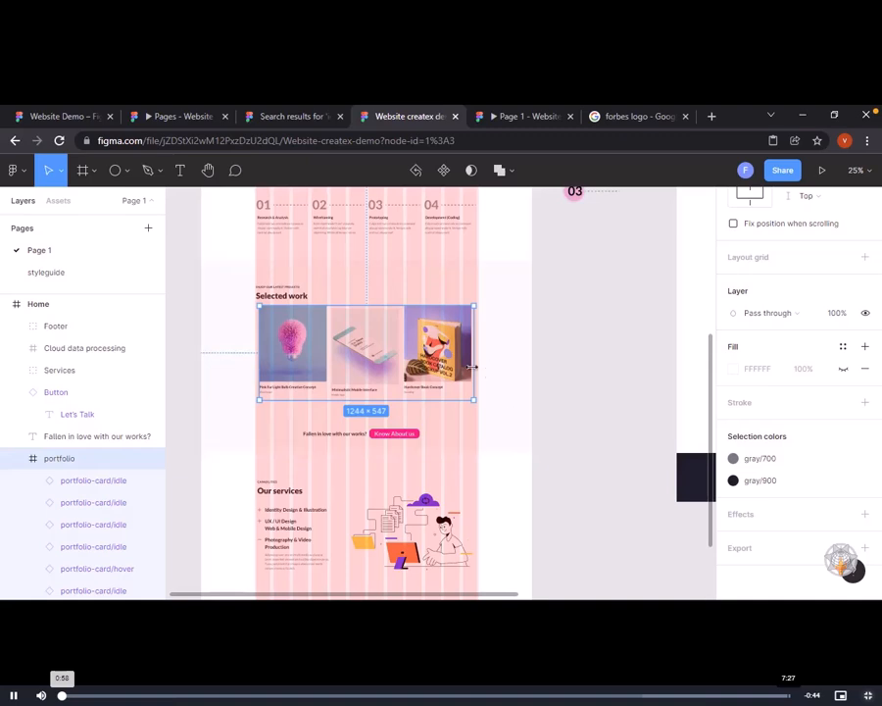
pyautogui.moveTo(472, 367); pyautogui.dragTo(569, 373)
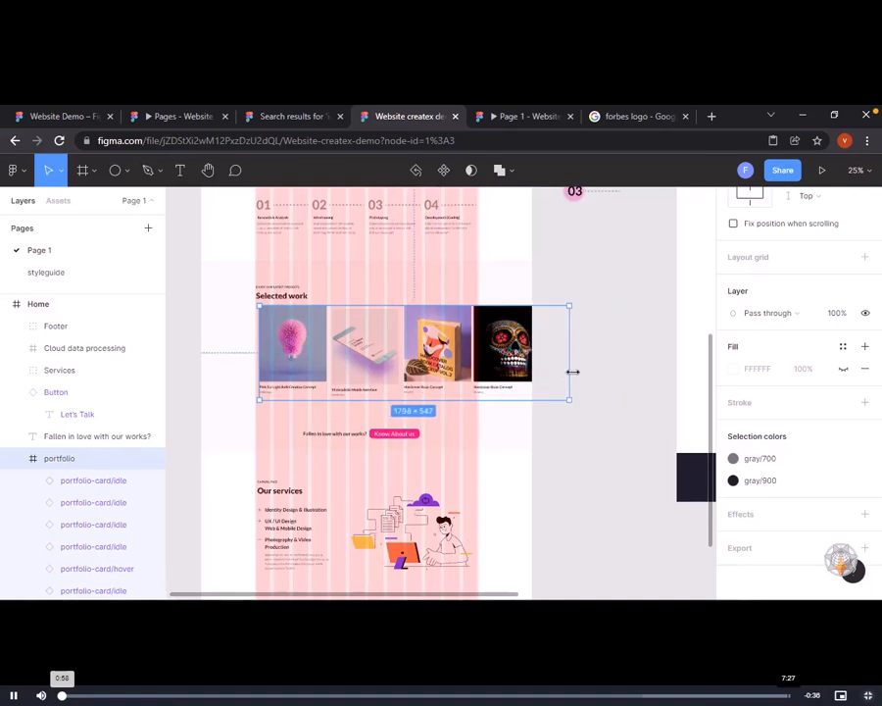
pyautogui.moveTo(568, 370); pyautogui.dragTo(474, 366)
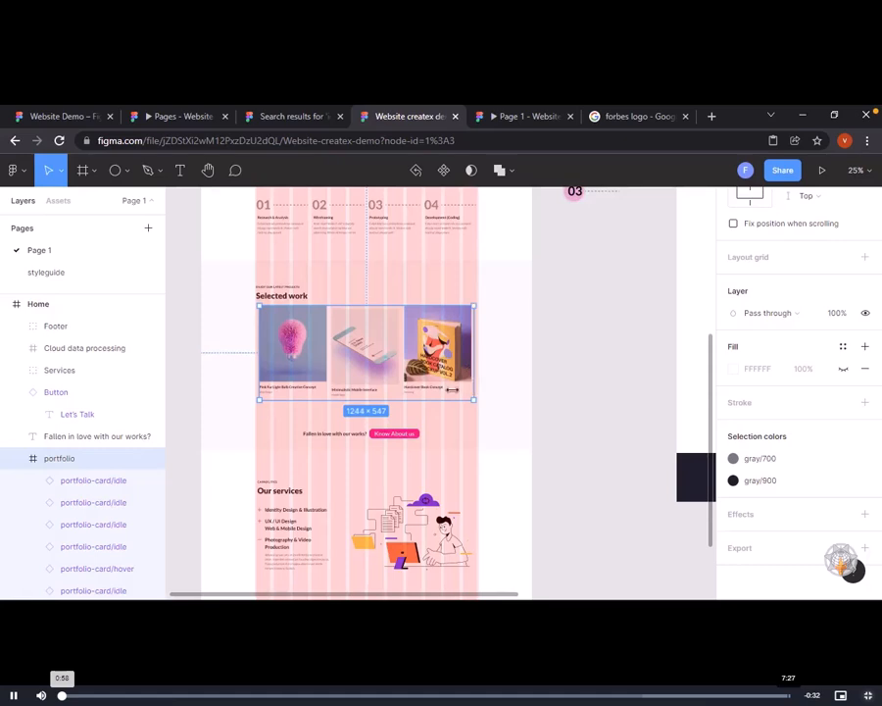
# Turn off content clipping for the portfolio frame, and turn it back on
pyautogui.scroll(5, 773, 384)
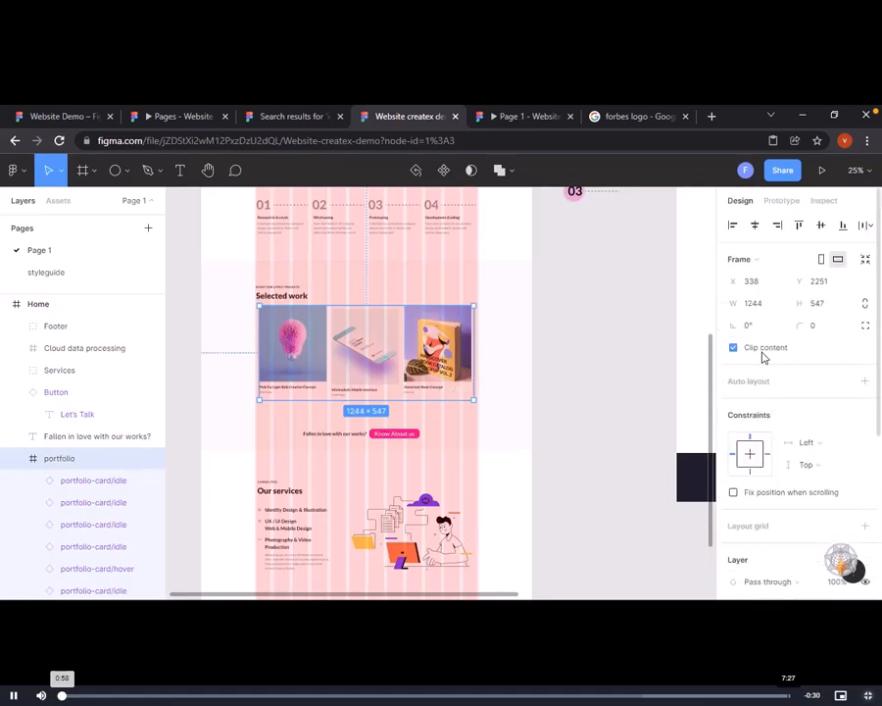
pyautogui.click(733, 347)
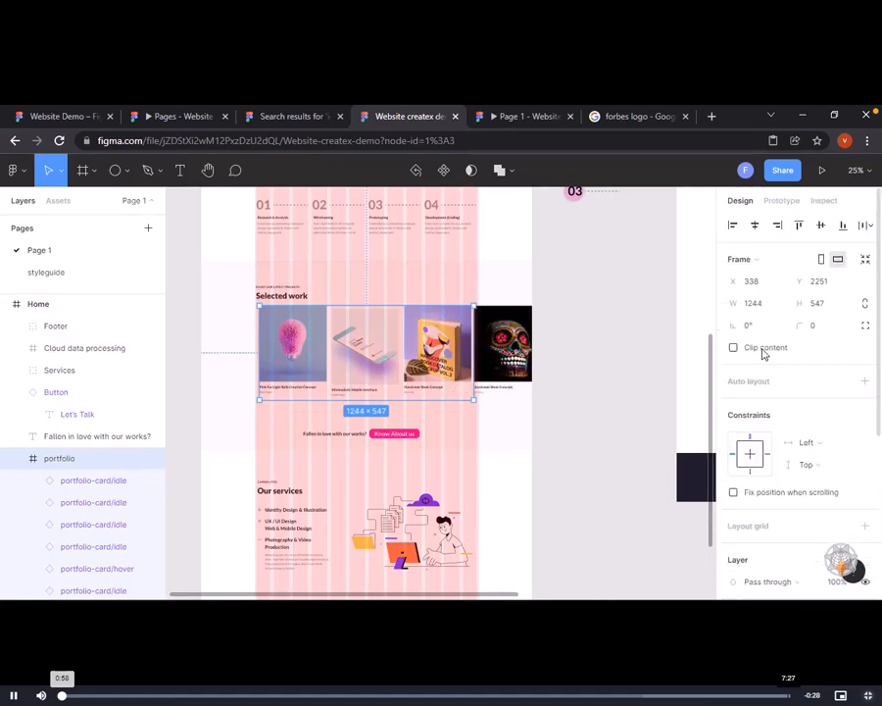
pyautogui.click(763, 350)
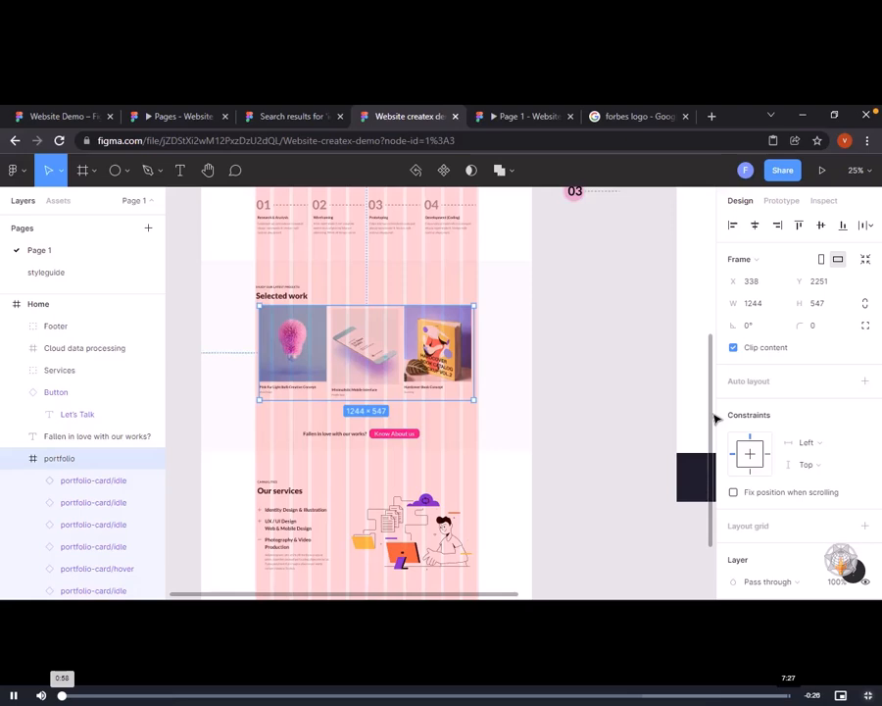
# Set the portfolio frame's prototype overflow scrolling to Horizontal scrolling
pyautogui.click(781, 202)
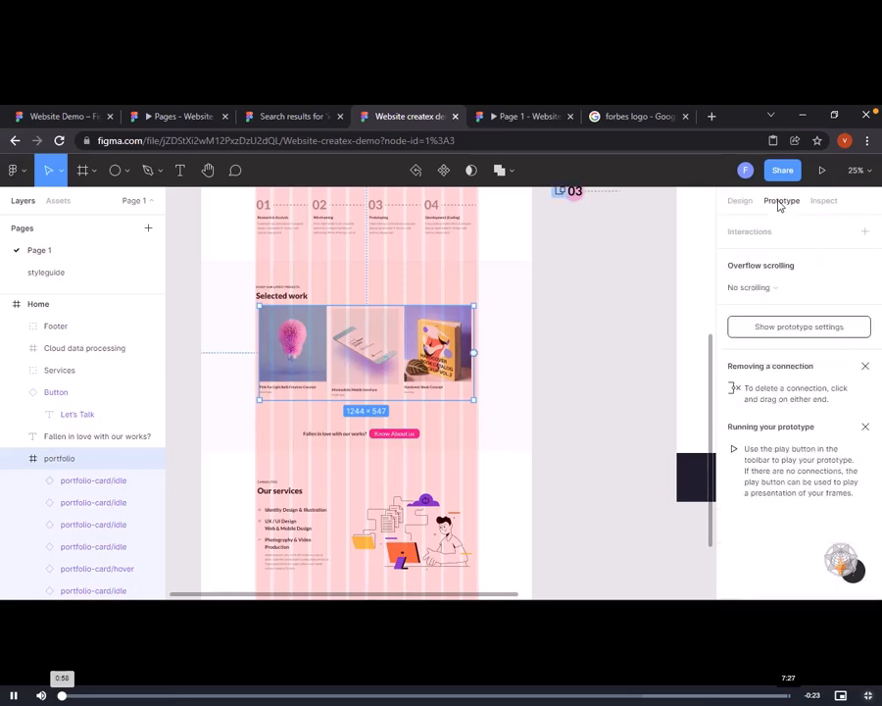
pyautogui.click(783, 291)
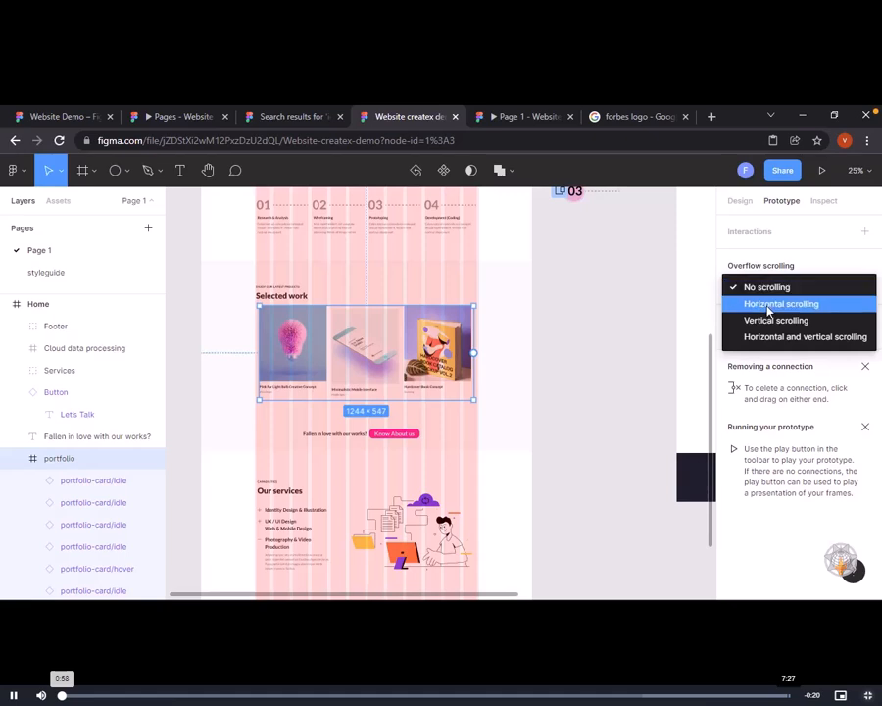
pyautogui.click(769, 306)
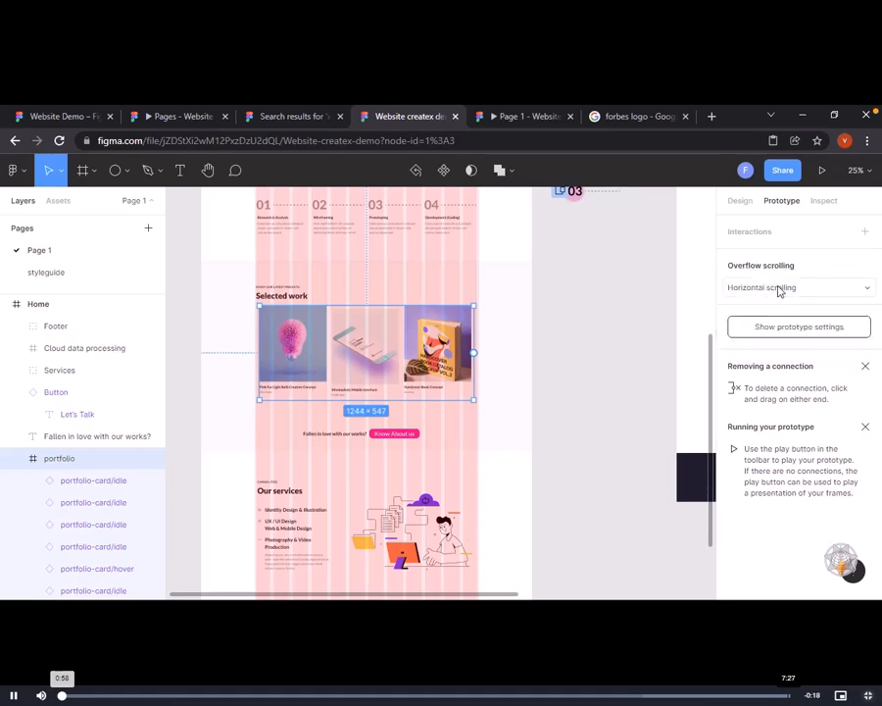
# Test the horizontal scrolling of the Selected work cards in the prototype preview
pyautogui.click(524, 119)
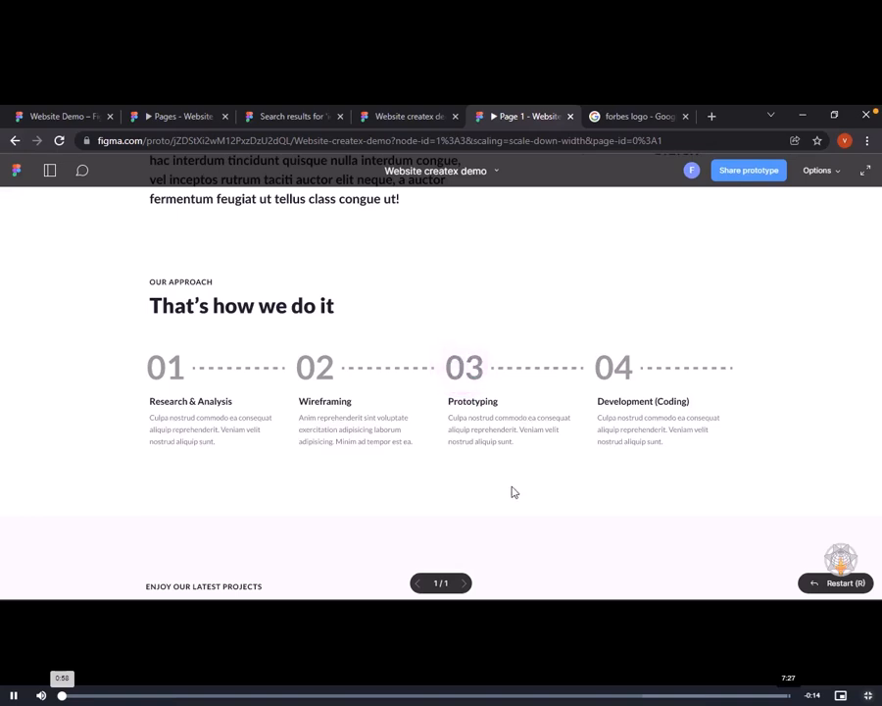
pyautogui.scroll(-3, 512, 490)
pyautogui.hscroll(3, 509, 461)
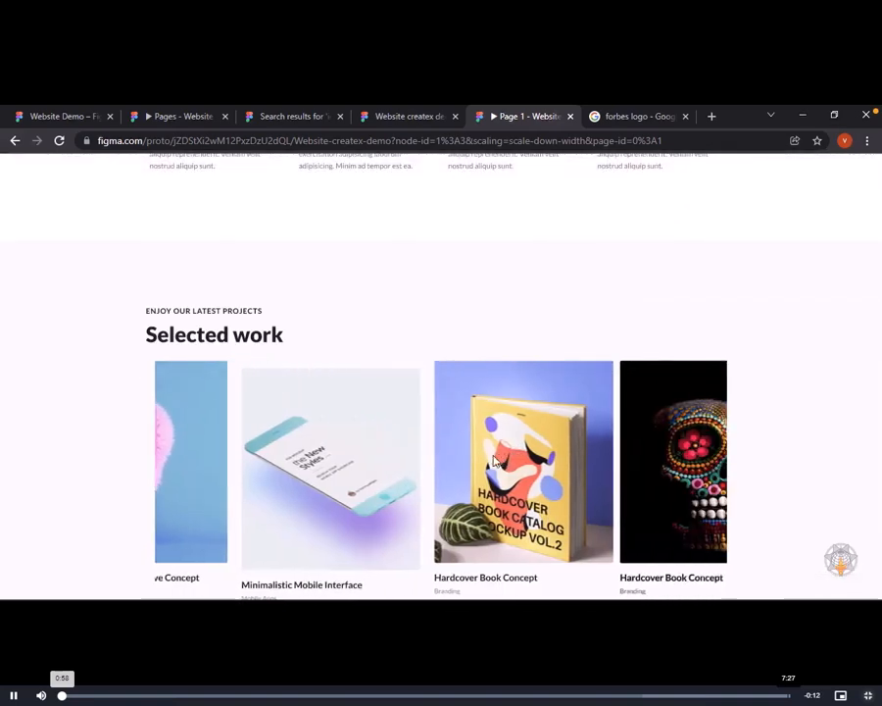
pyautogui.hscroll(3, 495, 460)
pyautogui.hscroll(-5, 686, 441)
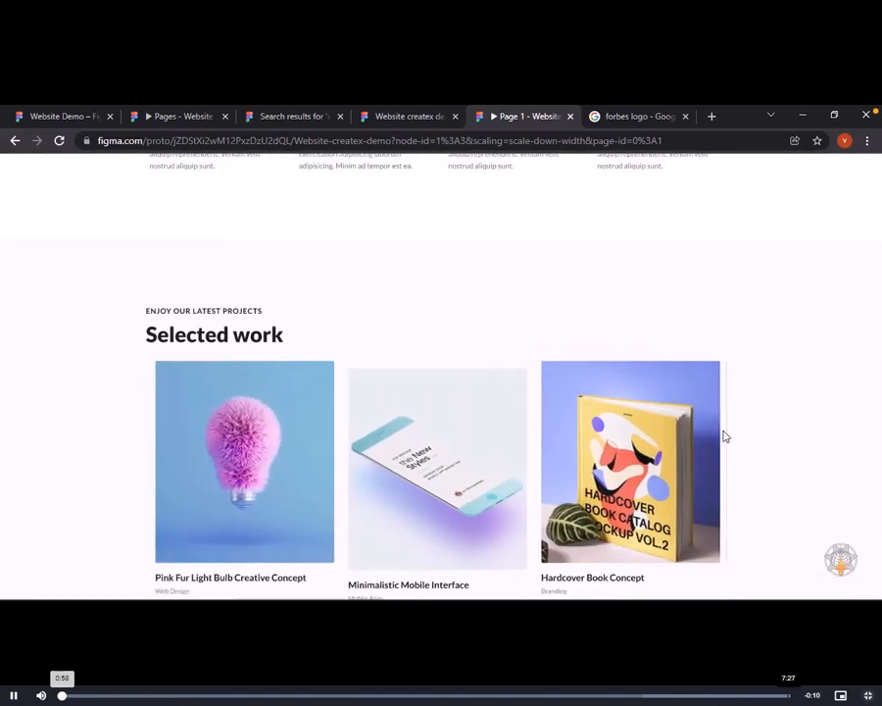
pyautogui.hscroll(3, 506, 461)
pyautogui.hscroll(-3, 506, 460)
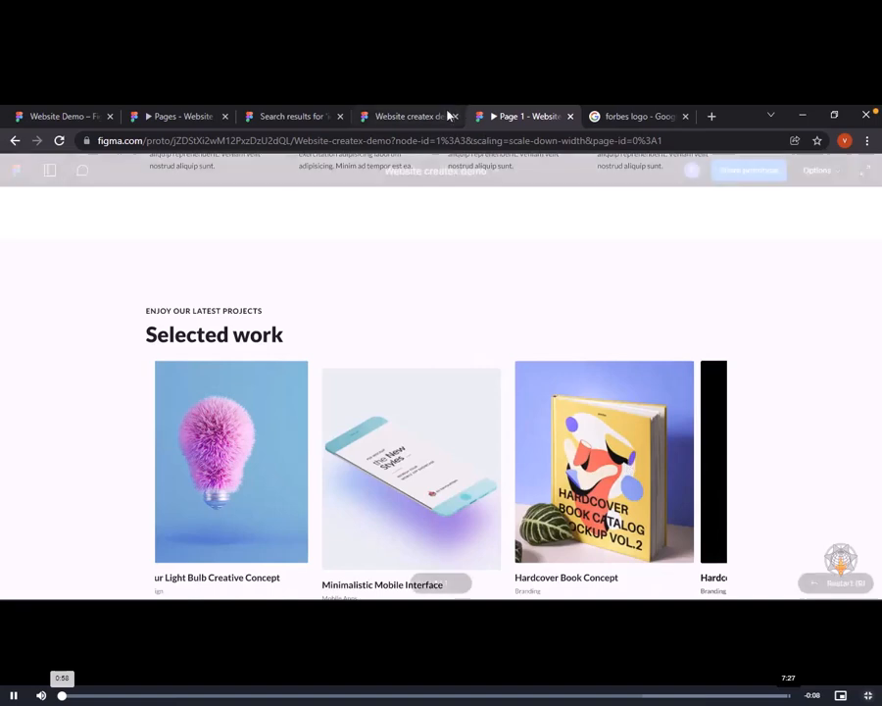
# Back in the design file, narrow the portfolio frame to a width of about 1230 and deselect it
pyautogui.click(402, 116)
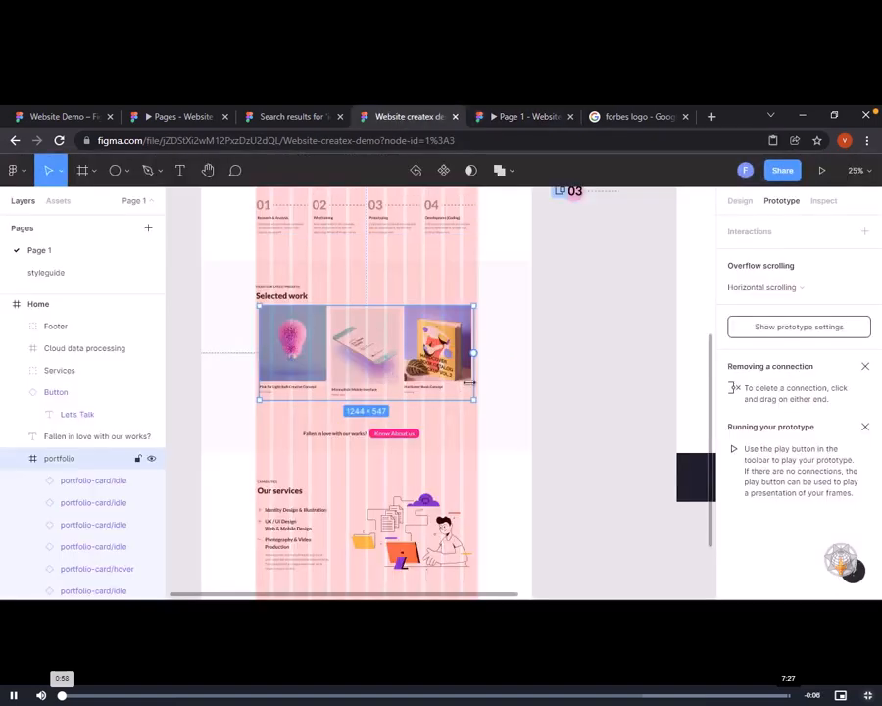
pyautogui.moveTo(473, 382); pyautogui.dragTo(472, 383)
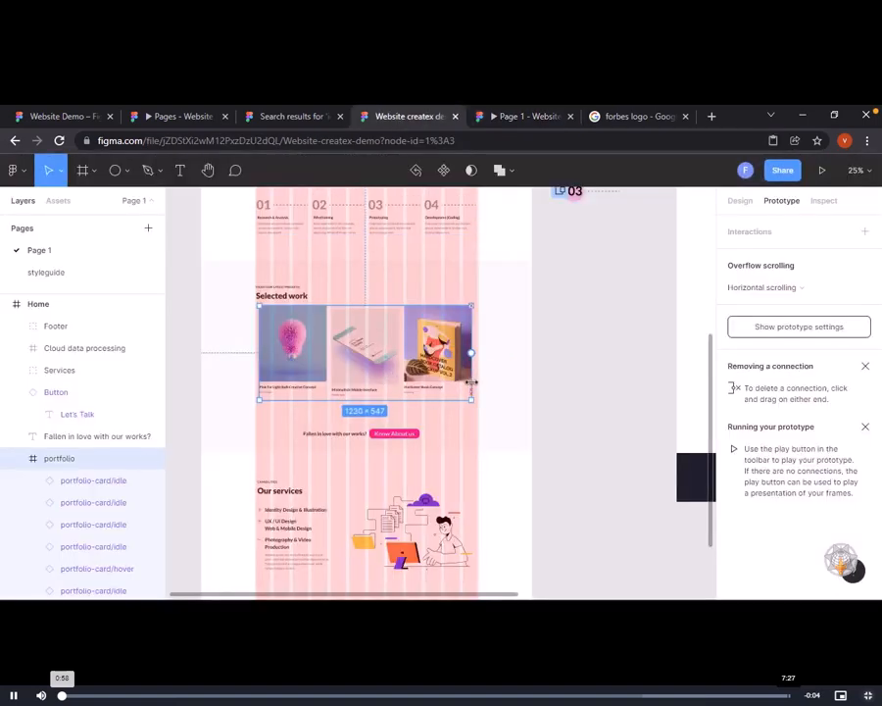
pyautogui.click(606, 365)
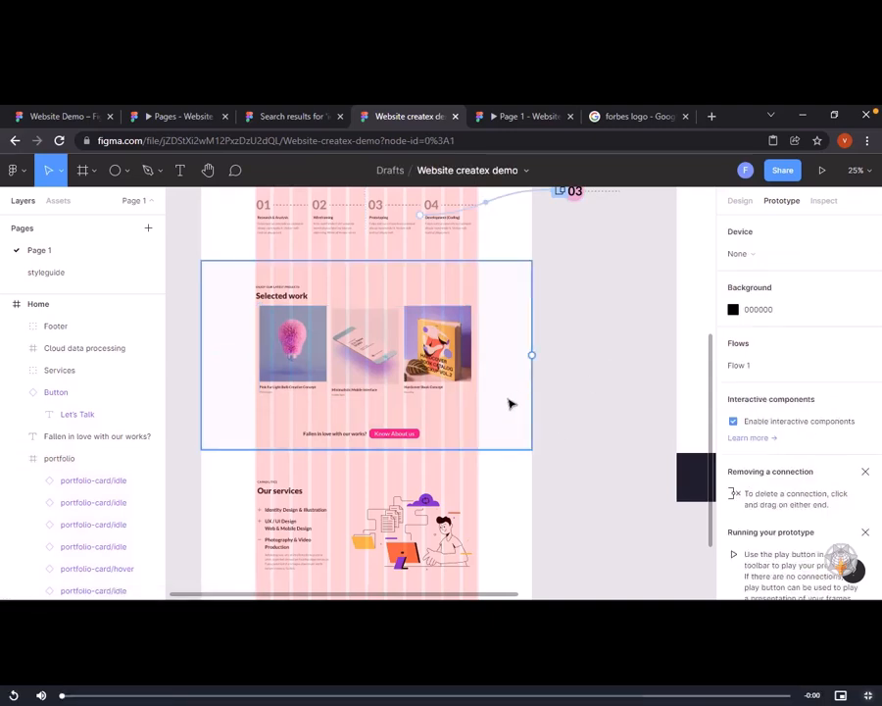
# Leave the full-screen video and start Attempt 2 of Session 11's Take-A-Challenge in MKCL ERA Live
pyautogui.press('Escape')
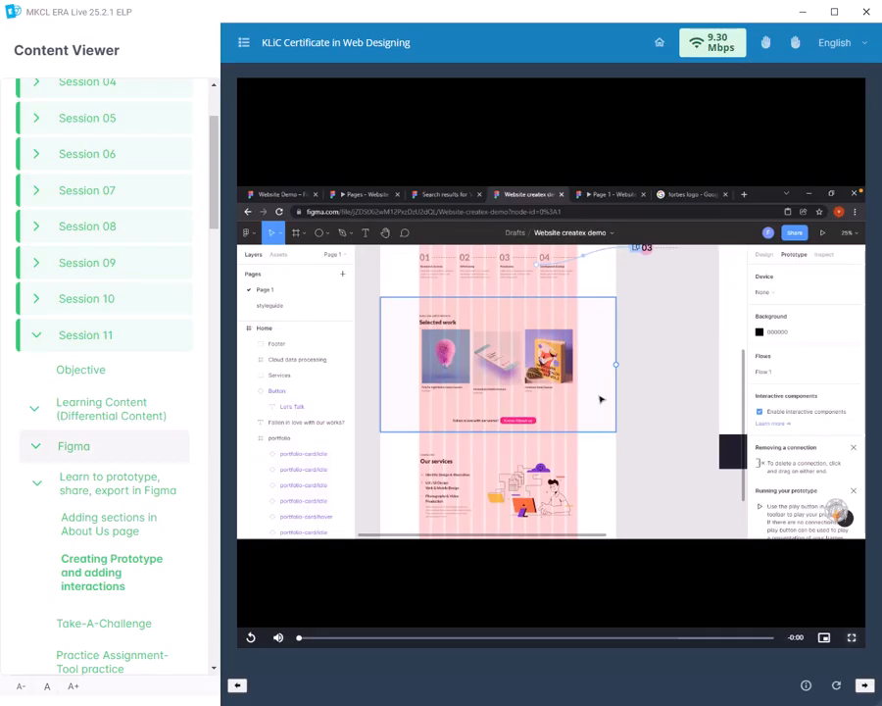
pyautogui.scroll(-3, 108, 392)
pyautogui.click(105, 485)
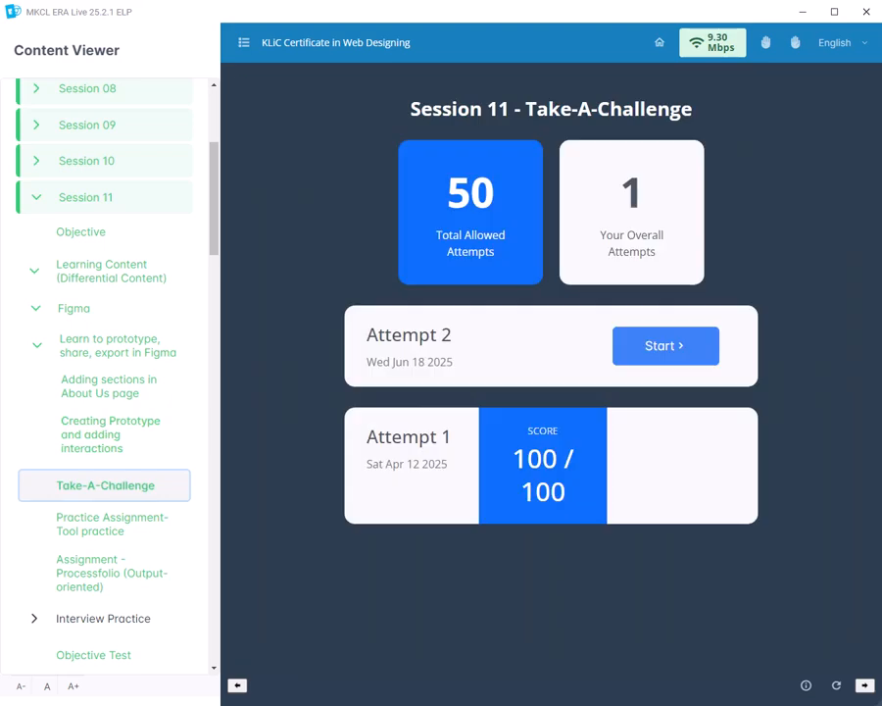
pyautogui.click(666, 346)
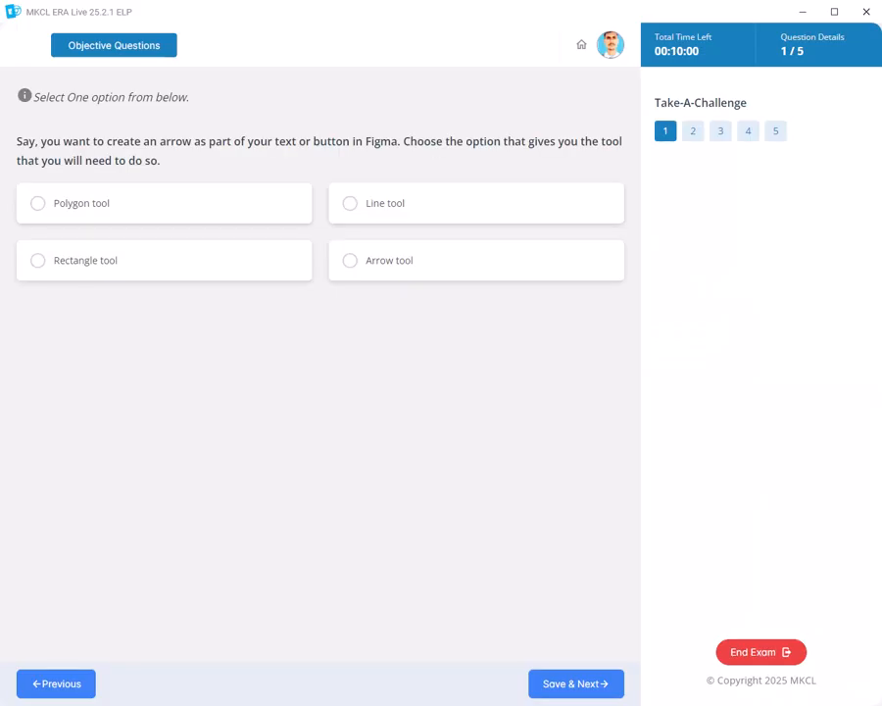
# Try submitting Polygon tool as the answer to question 1 about creating an arrow in Figma
pyautogui.click(82, 203)
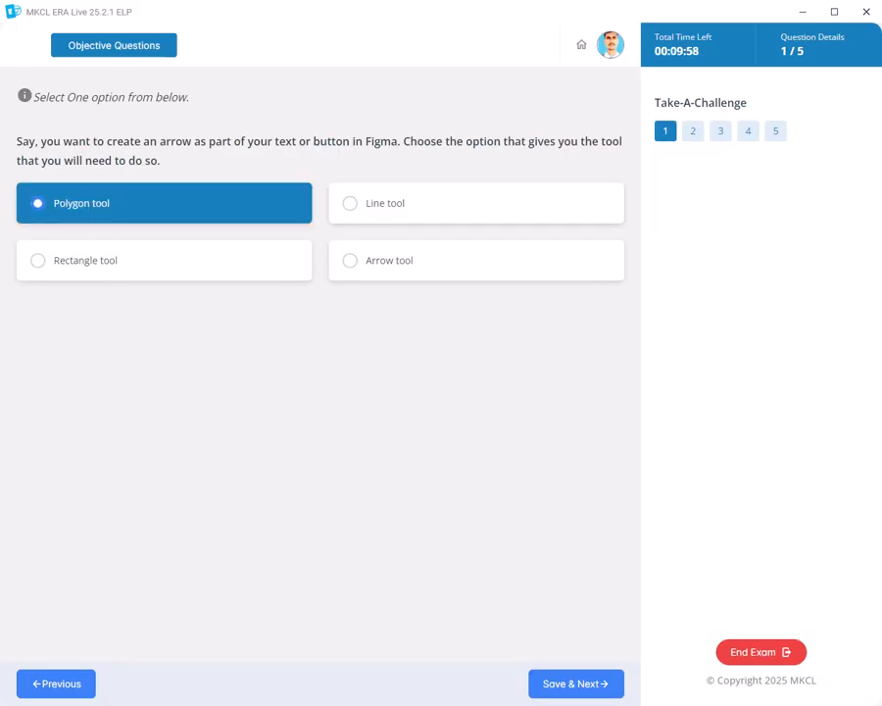
pyautogui.click(577, 684)
pyautogui.click(577, 684)
pyautogui.click(577, 684)
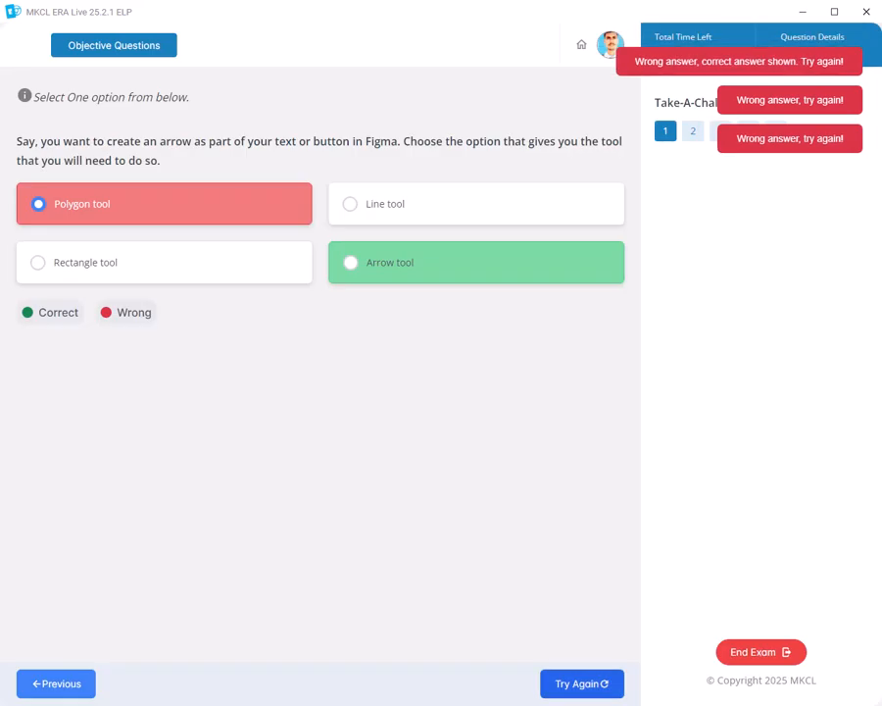
# Retry question 1 about creating an arrow in Figma and submit Arrow tool as the answer
pyautogui.click(582, 683)
pyautogui.click(389, 259)
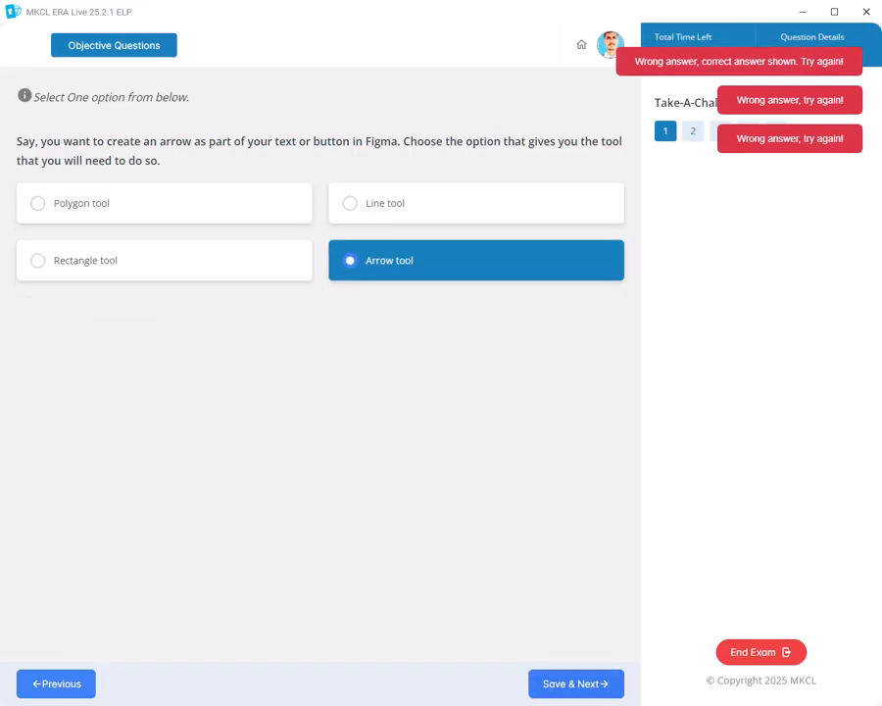
pyautogui.click(576, 684)
# Try submitting Shift + R as the answer to question 2 about the Layout Grid keys in Figma
pyautogui.click(73, 184)
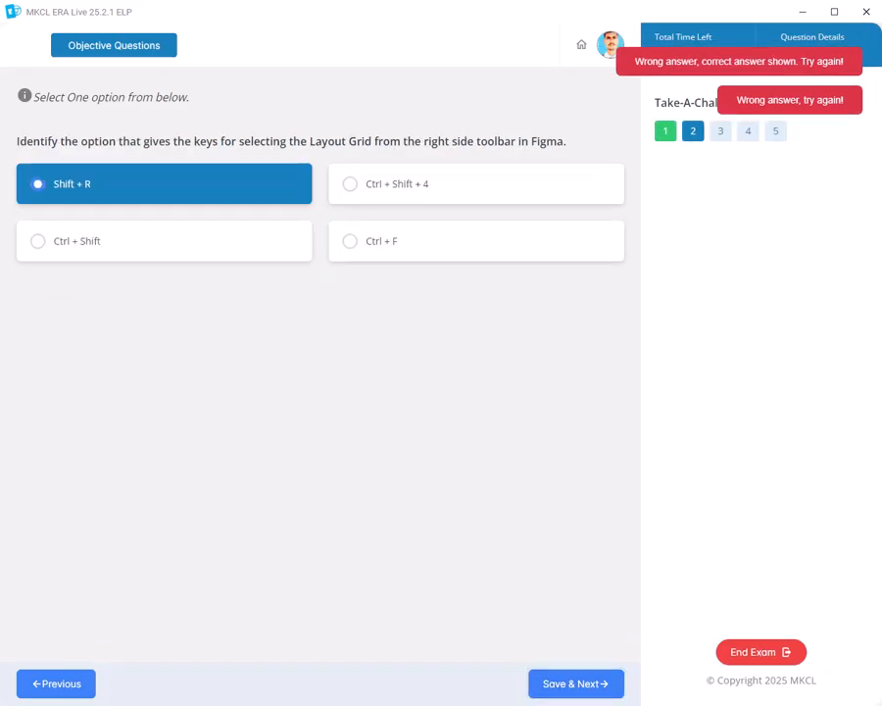
pyautogui.click(576, 684)
pyautogui.click(576, 684)
pyautogui.click(576, 684)
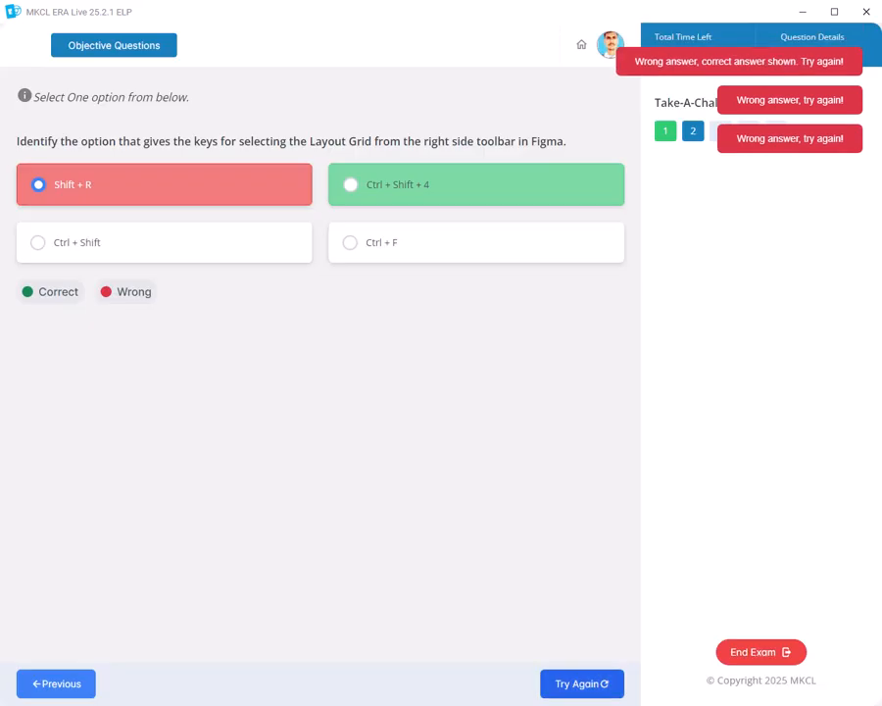
# Retry question 2 about the Layout Grid keys and submit Ctrl + Shift + 4 as the answer
pyautogui.click(582, 683)
pyautogui.click(476, 184)
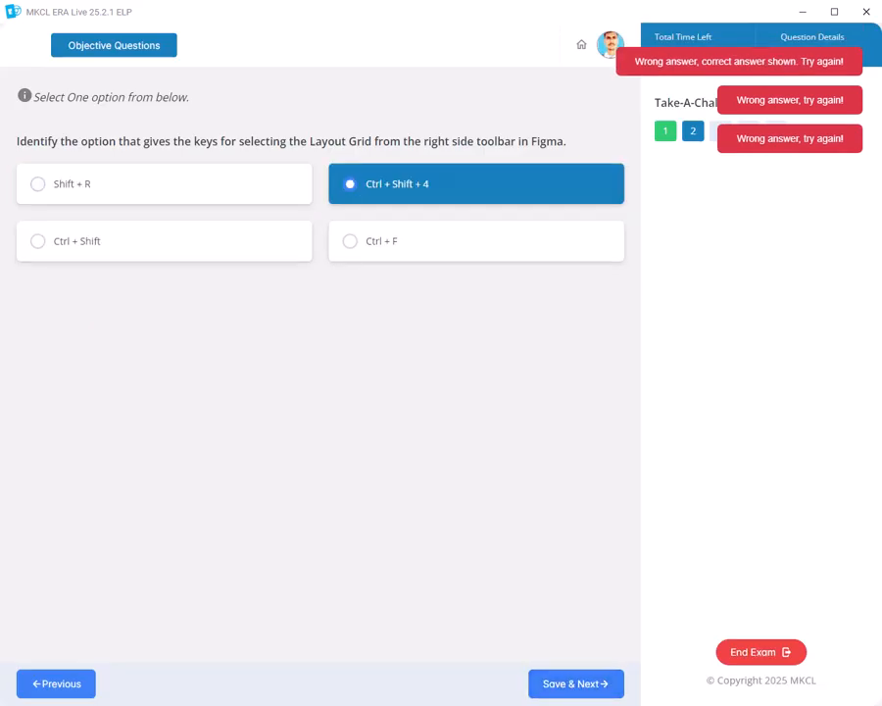
pyautogui.click(576, 684)
# Submit TRUE as the answer to question 3 about saving color styles on the Figma interface
pyautogui.click(66, 185)
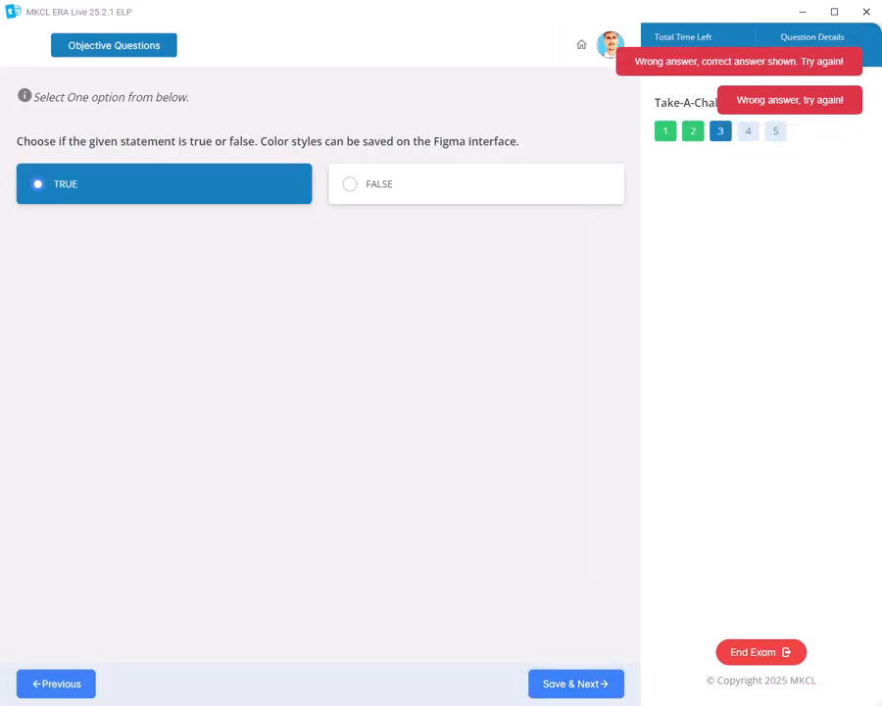
pyautogui.click(576, 684)
pyautogui.click(576, 684)
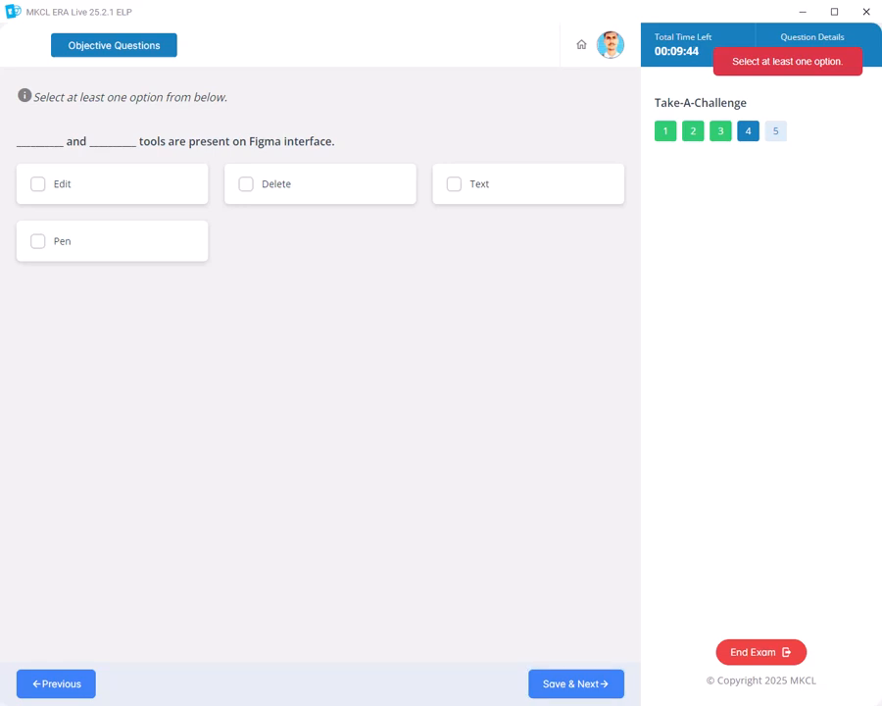
# Try submitting Edit and Delete as the answers to question 4 about tools on the Figma interface
pyautogui.click(277, 184)
pyautogui.click(63, 184)
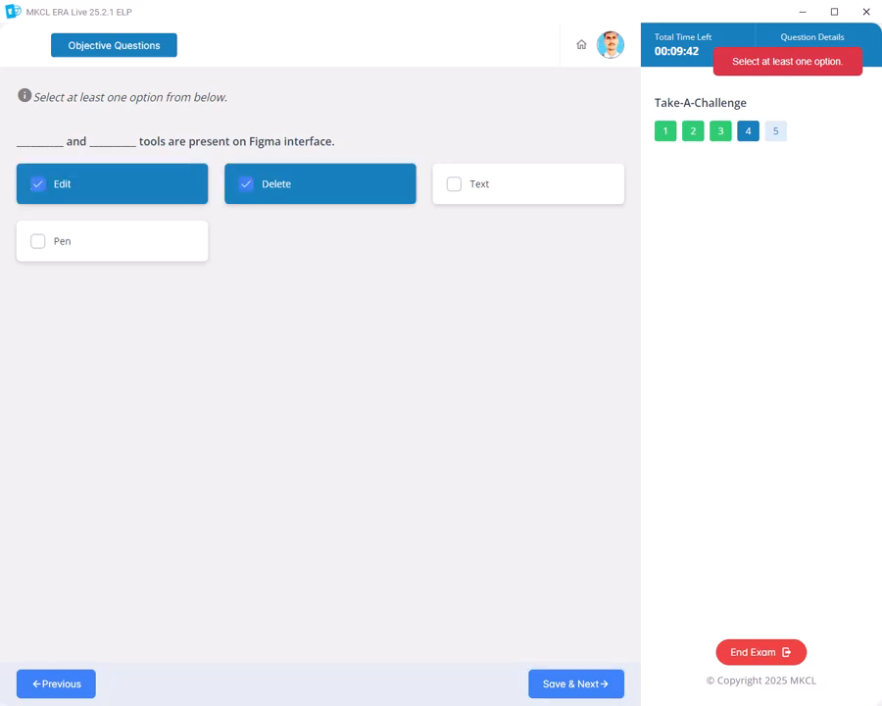
pyautogui.click(576, 684)
pyautogui.click(576, 684)
pyautogui.click(576, 684)
pyautogui.click(576, 684)
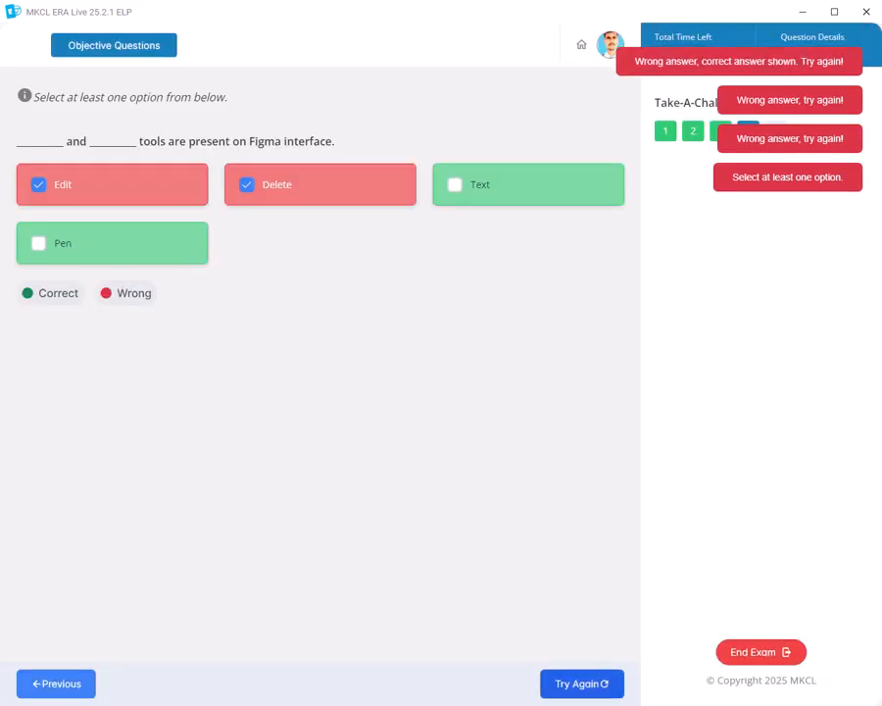
# Retry question 4 about tools on the Figma interface and submit Text and Pen as the answers
pyautogui.click(62, 241)
pyautogui.click(480, 184)
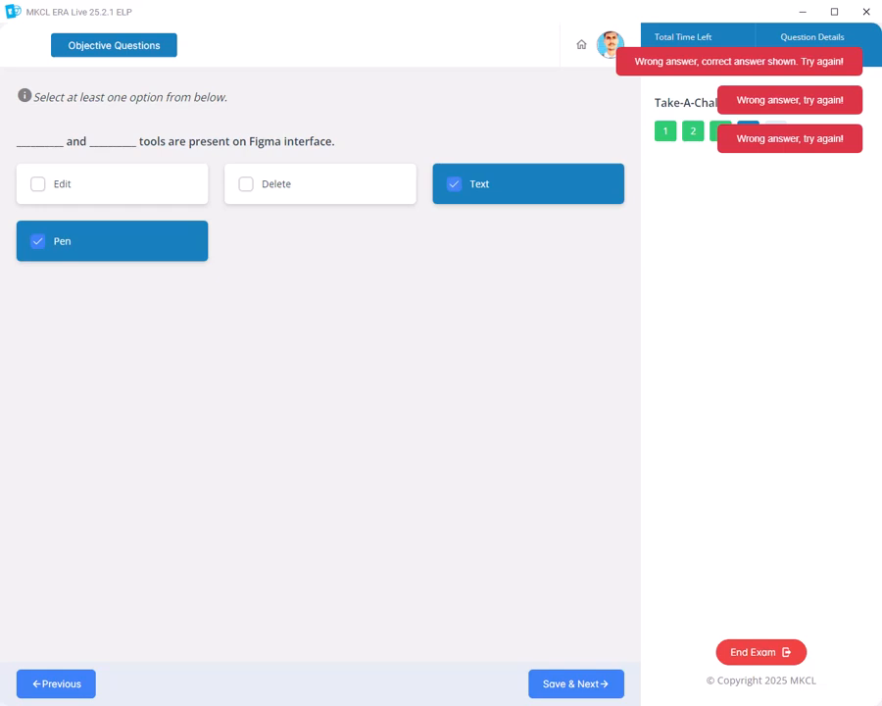
pyautogui.click(576, 684)
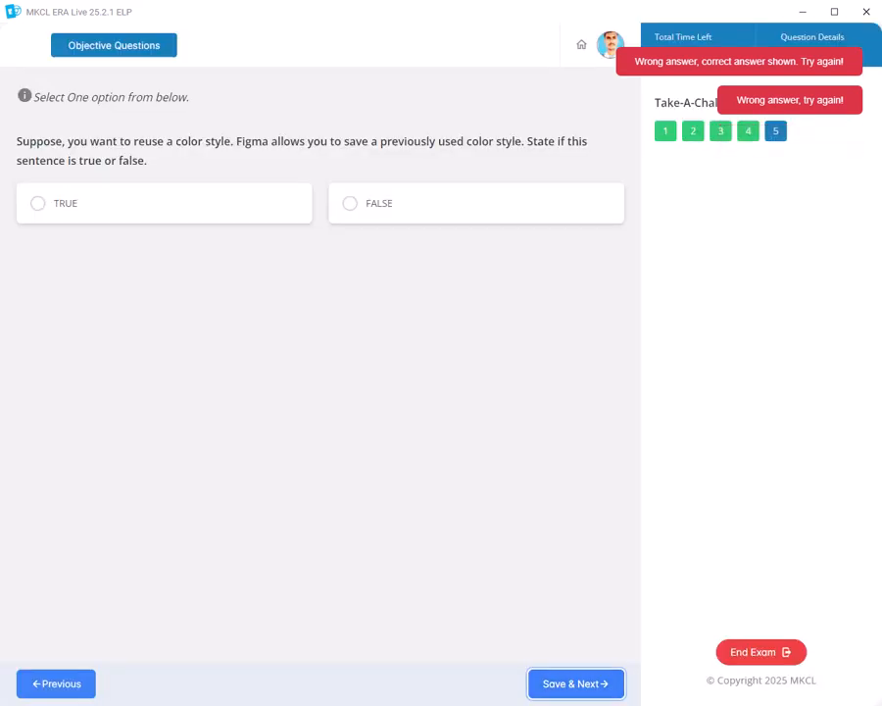
# Submit question 5 about reusing a color style as FALSE, resubmit it as TRUE, and end the exam
pyautogui.click(380, 204)
pyautogui.click(576, 684)
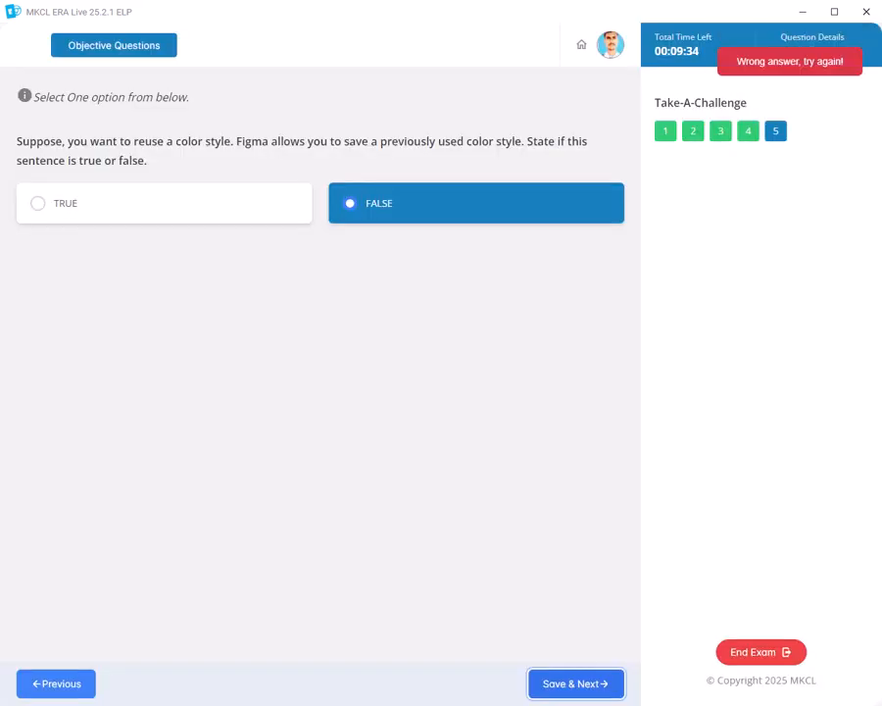
pyautogui.click(66, 204)
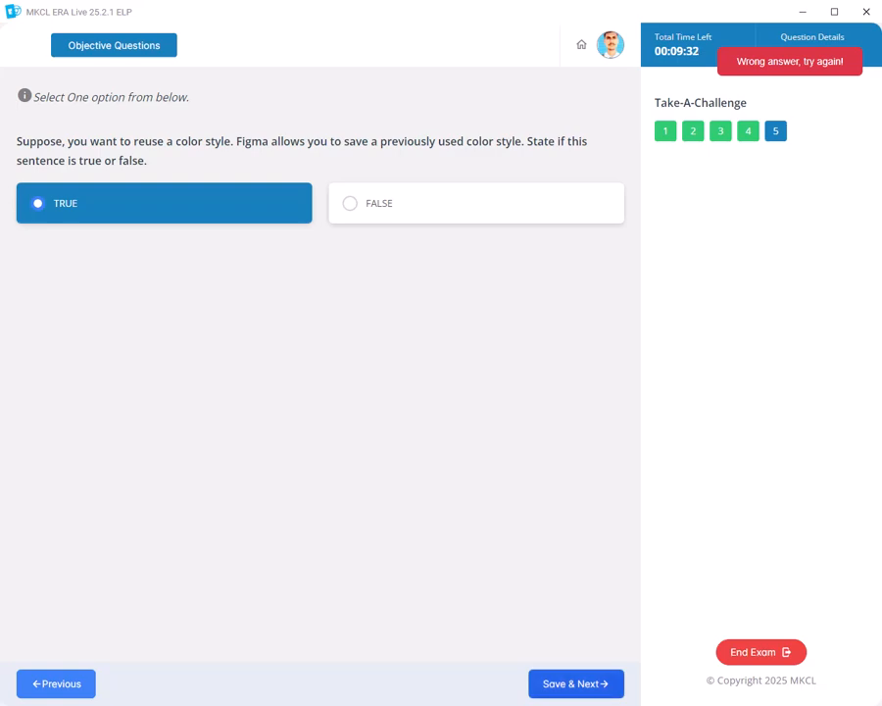
pyautogui.click(577, 685)
pyautogui.press('Return')
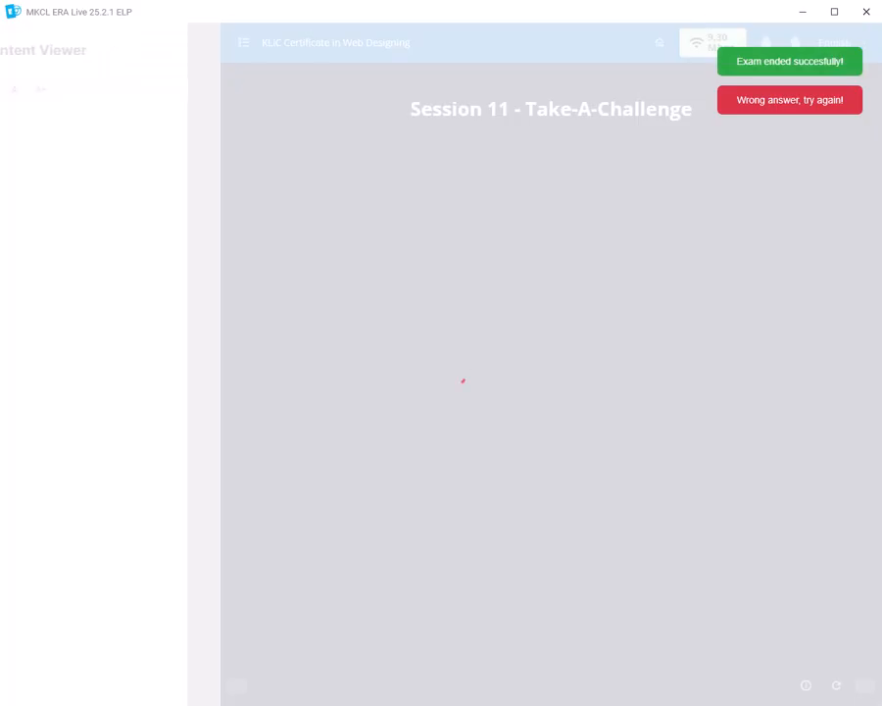
# Open Session 11's Interview Practice and play its Interview Question and Interview Answer videos
pyautogui.scroll(-1, 545, 392)
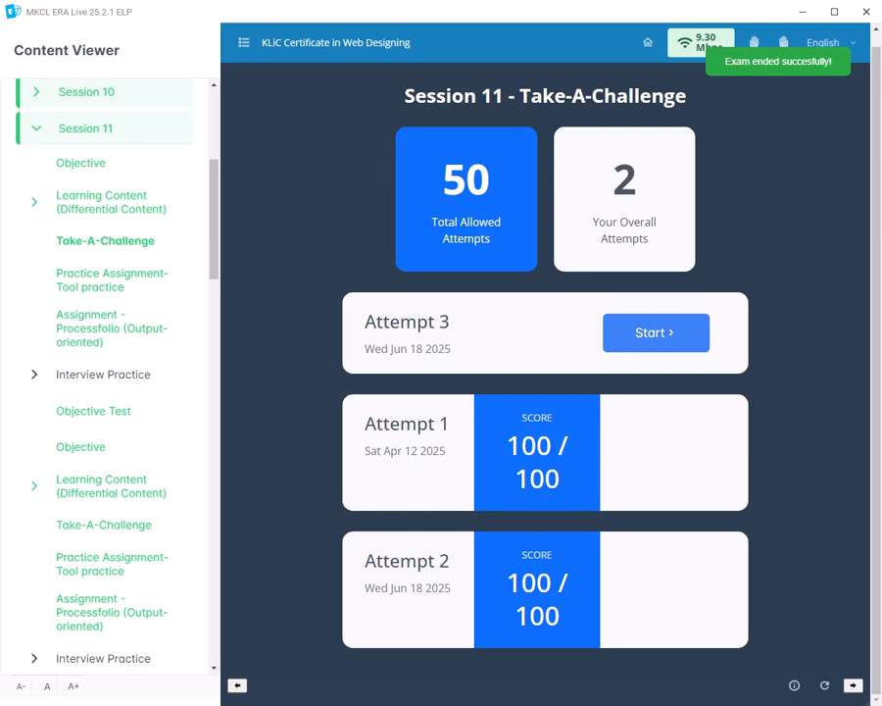
pyautogui.click(103, 375)
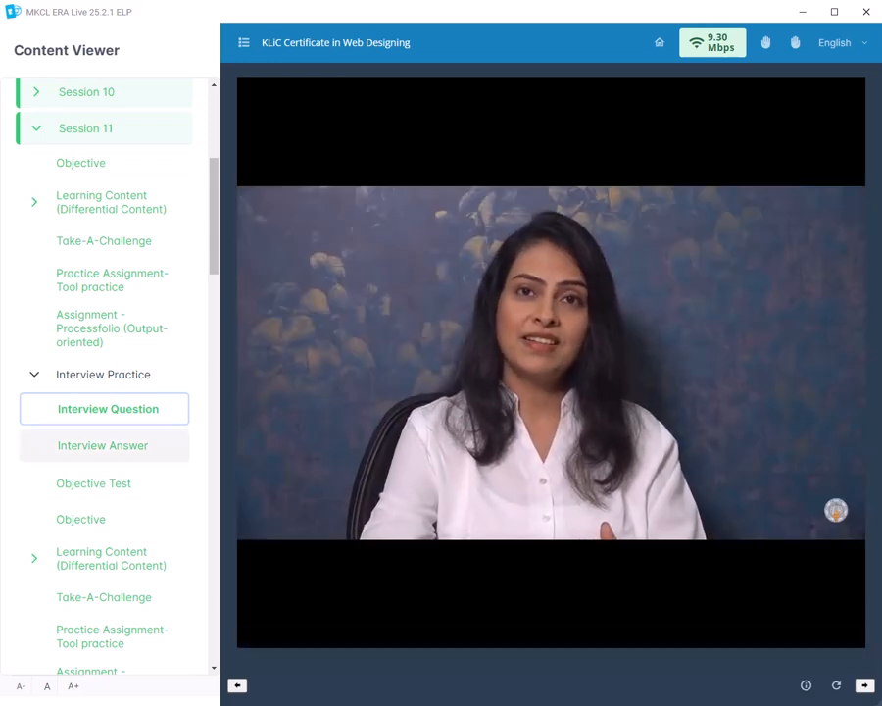
pyautogui.click(104, 445)
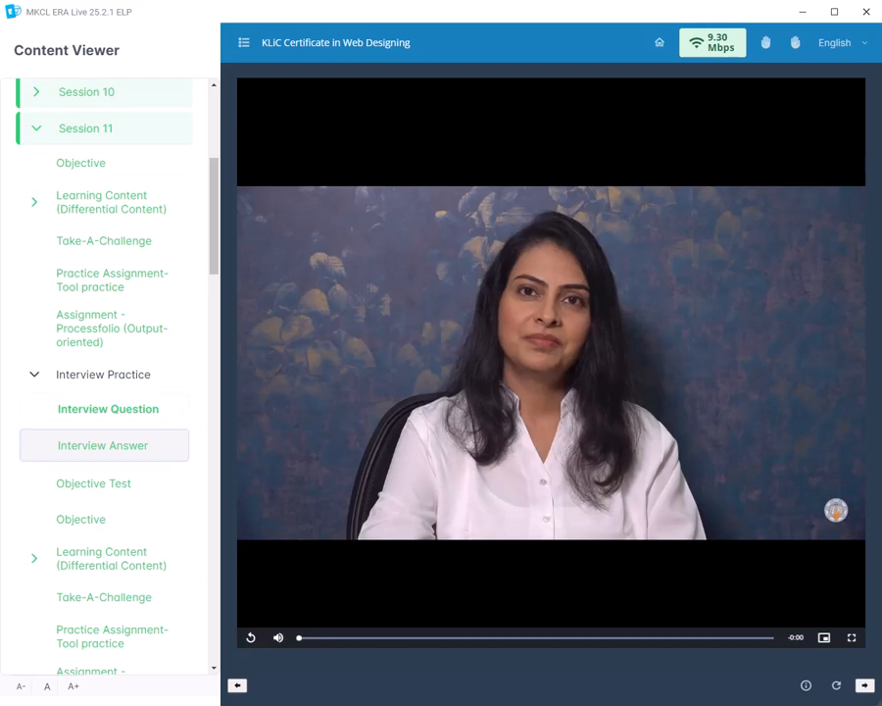
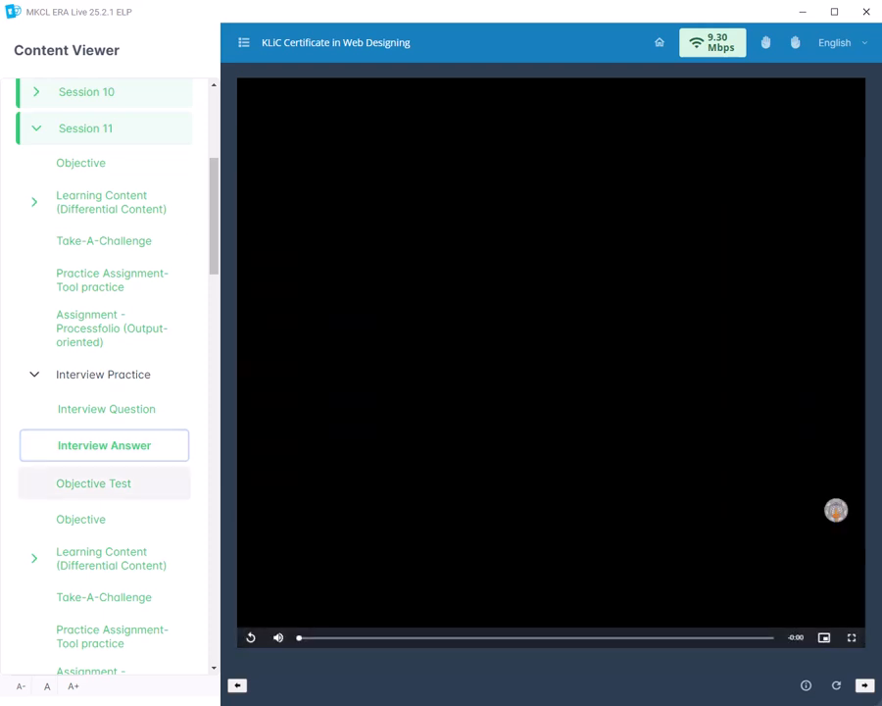
# Start Attempt 2 of Session 11's Objective Test and choose Editing for question 1 about combining elements in Figma
pyautogui.click(95, 483)
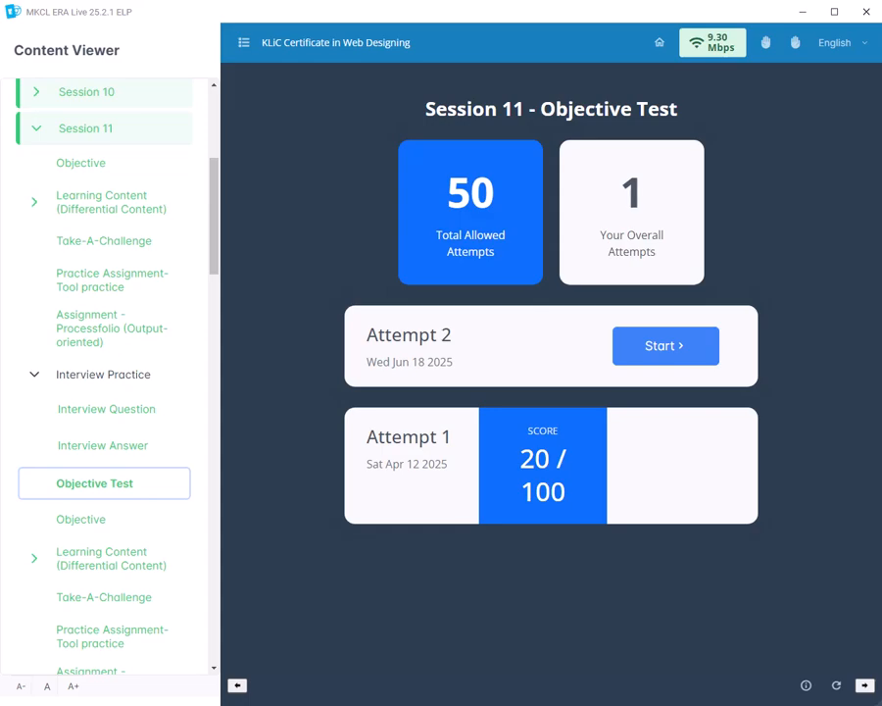
pyautogui.click(667, 346)
pyautogui.click(70, 184)
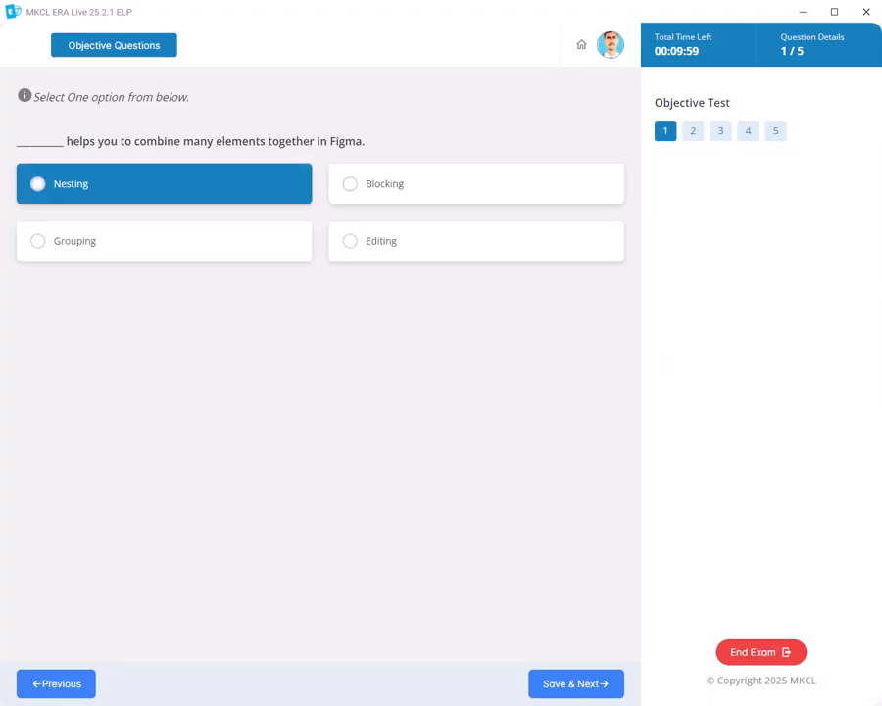
pyautogui.click(381, 241)
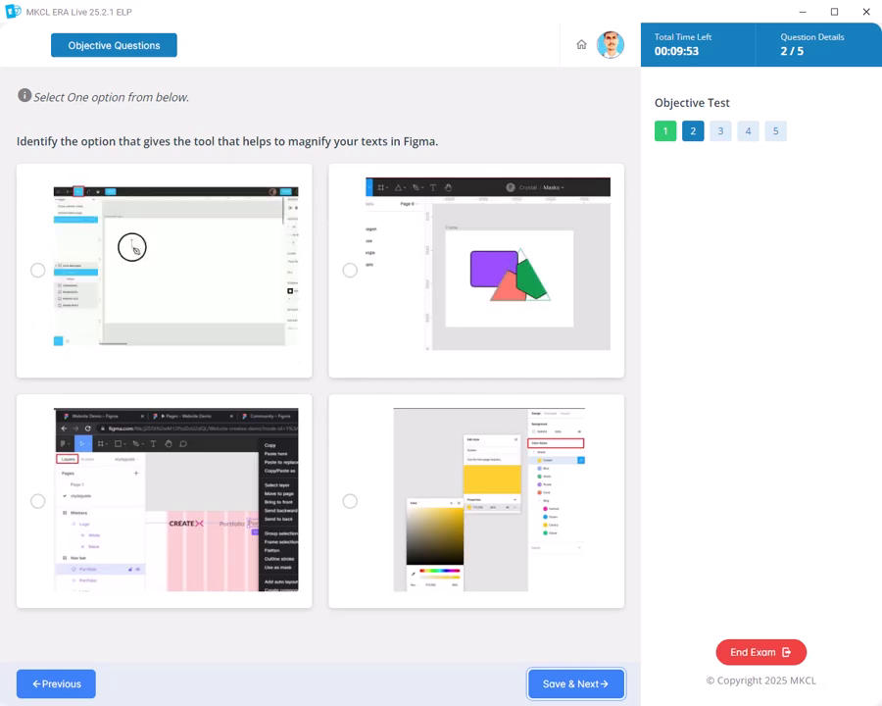
# Answer question 2 with the image highlighting Layers and question 3 about adding auto-layout with Shift + A
pyautogui.click(37, 501)
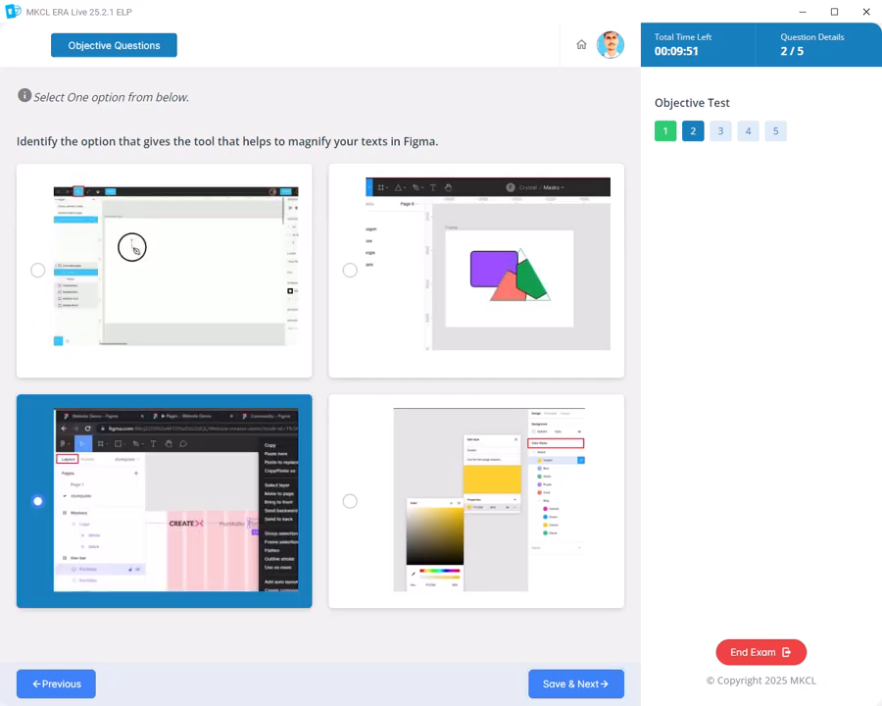
pyautogui.click(576, 684)
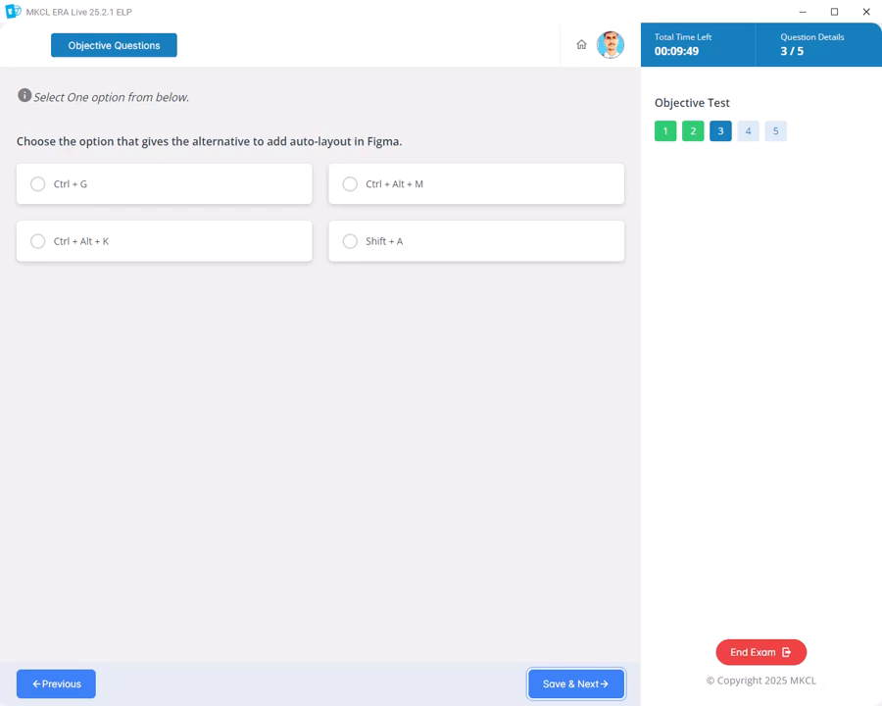
pyautogui.click(384, 241)
pyautogui.click(576, 684)
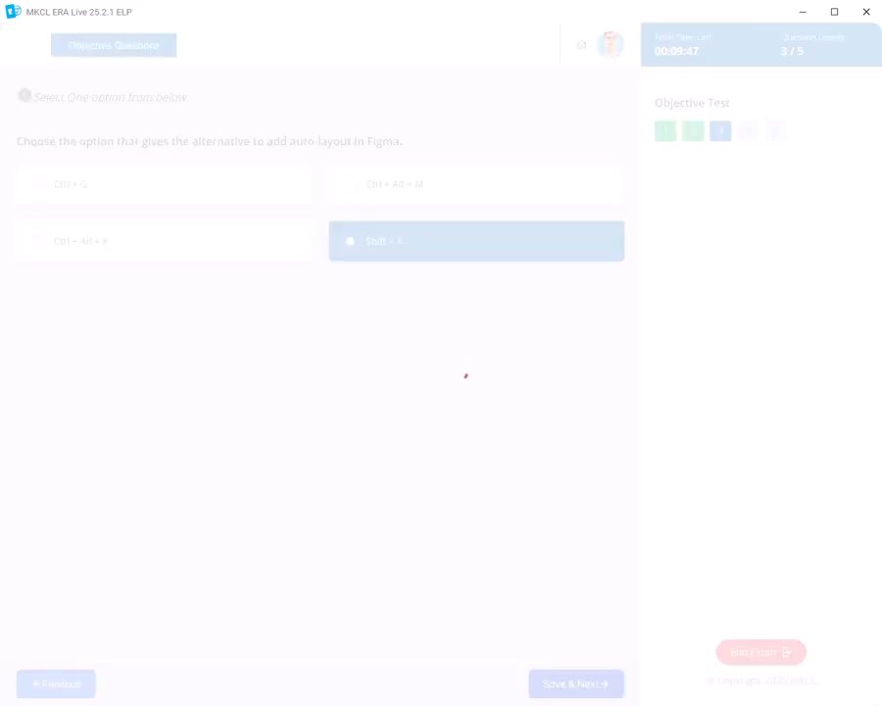
# Answer question 4 on frame selection with Ctrl + Alt + H and question 5 on plugins with Videos, and end the exam
pyautogui.click(81, 184)
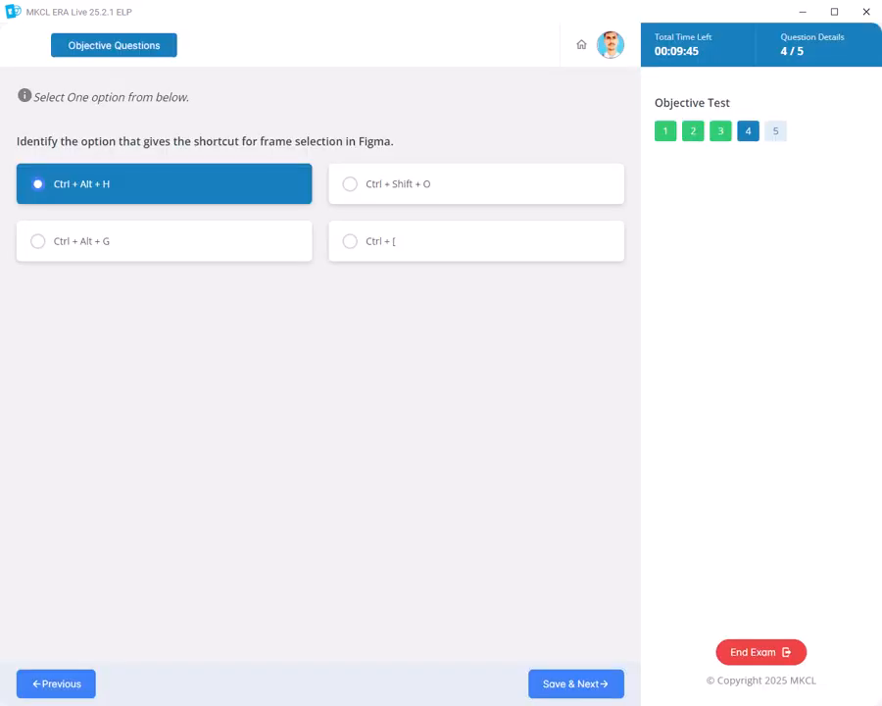
pyautogui.click(576, 684)
pyautogui.click(380, 185)
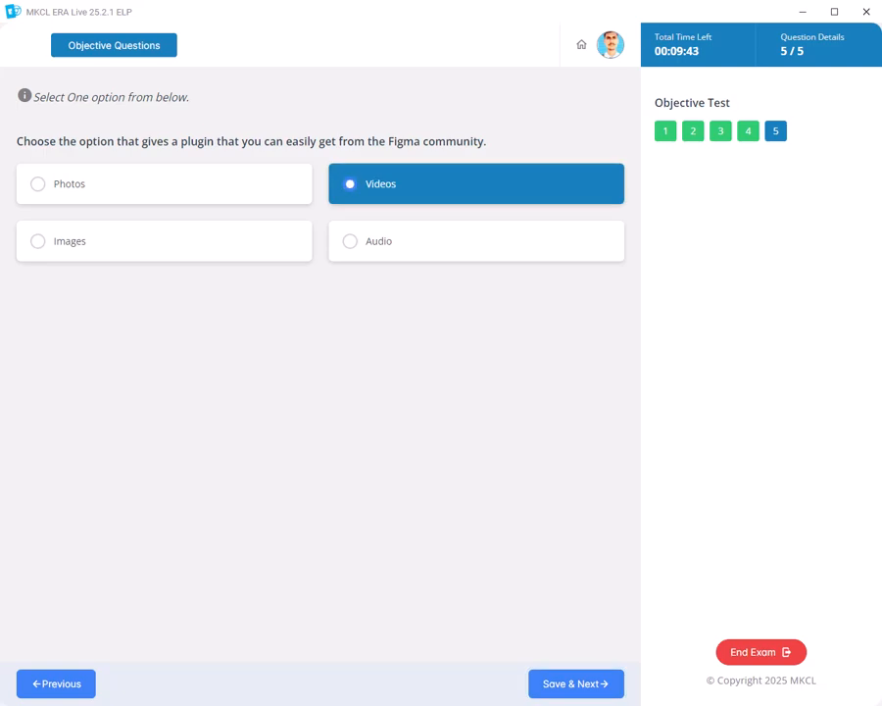
pyautogui.click(577, 684)
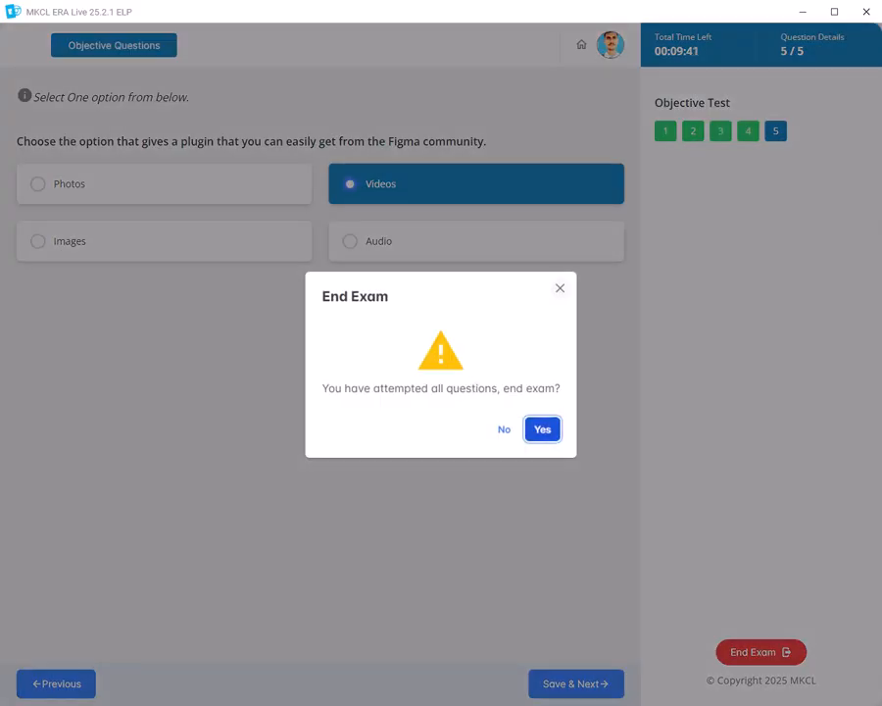
pyautogui.press('Return')
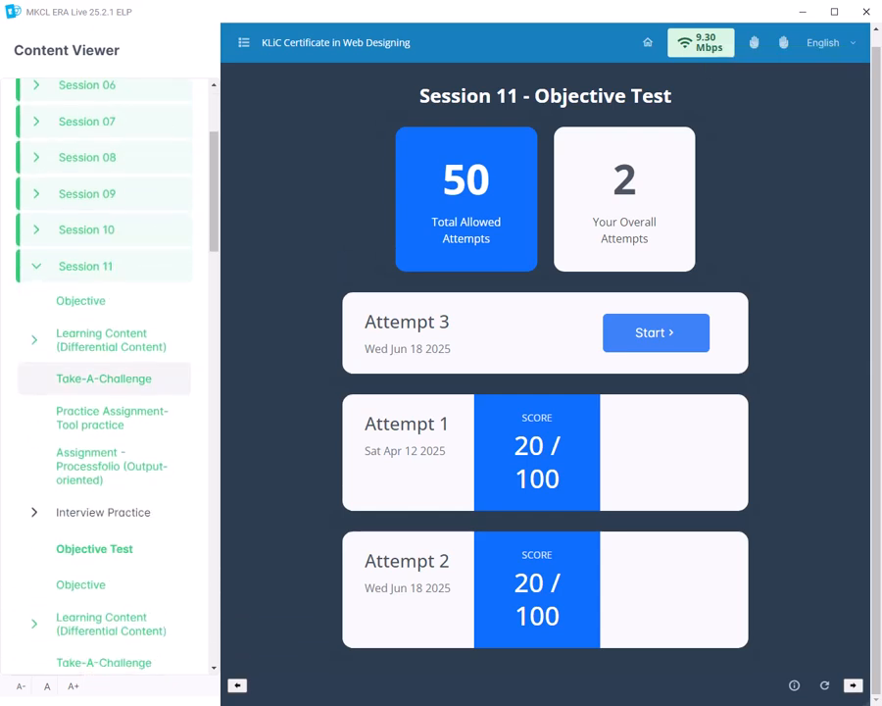
# Open the Objective video that follows Session 11's Objective Test and play it full screen
pyautogui.scroll(-3, 104, 378)
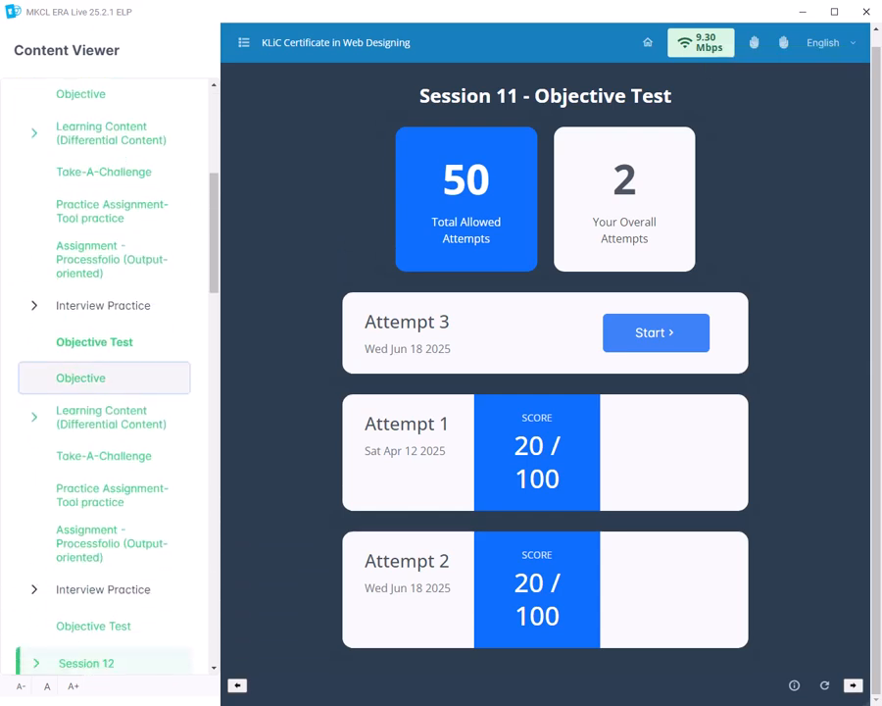
pyautogui.click(104, 378)
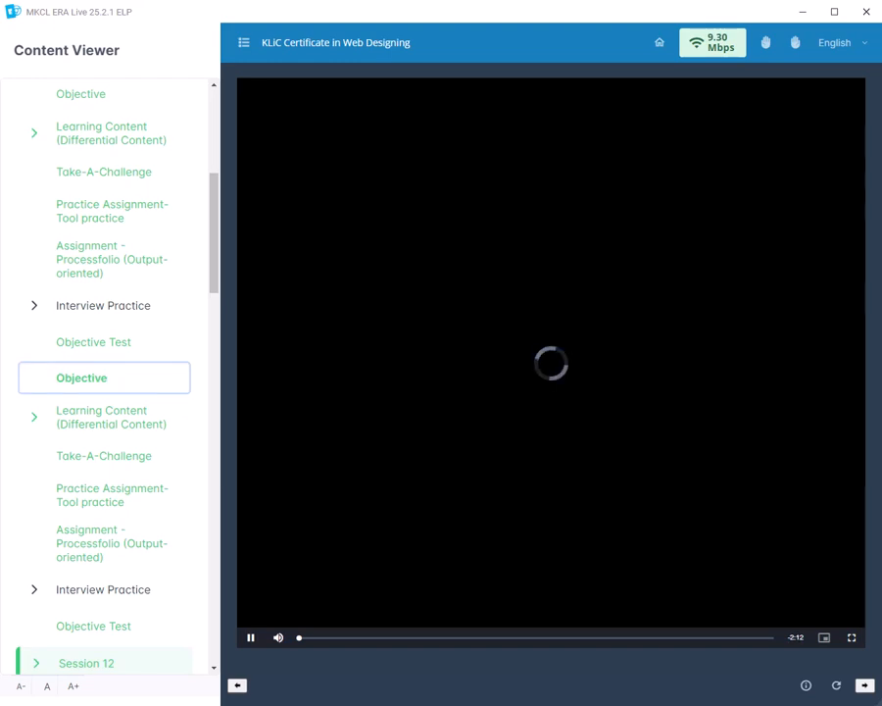
pyautogui.click(852, 637)
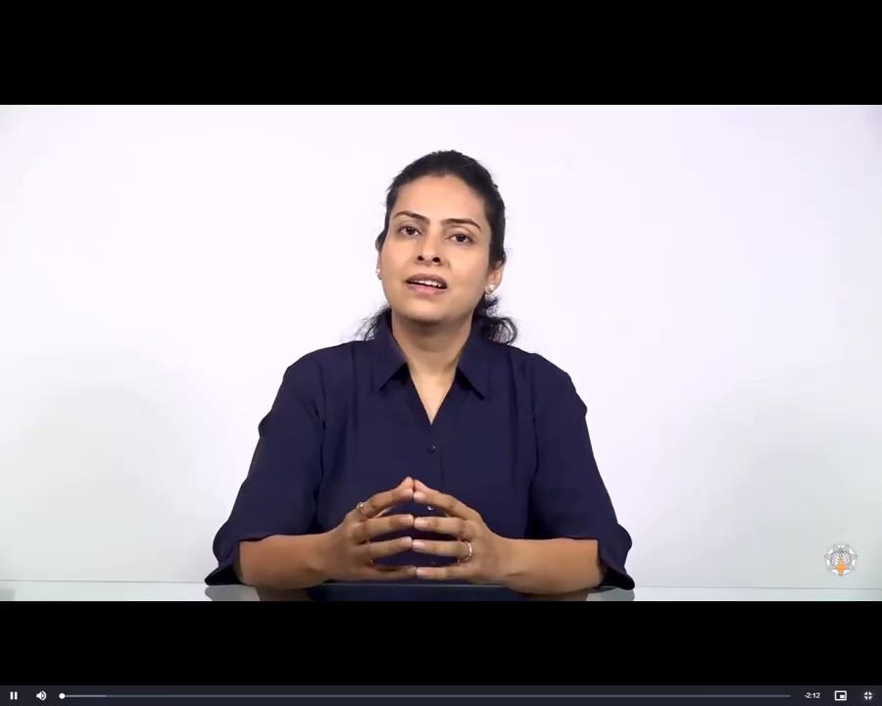
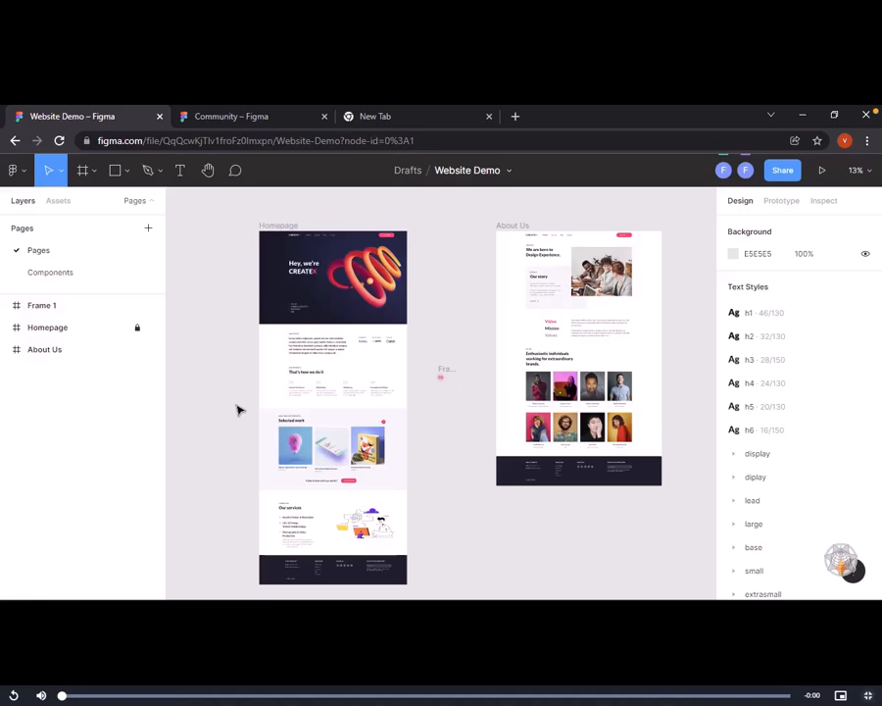
# Leave the full-screen video and play the What is a prototype lesson full screen
pyautogui.press('Escape')
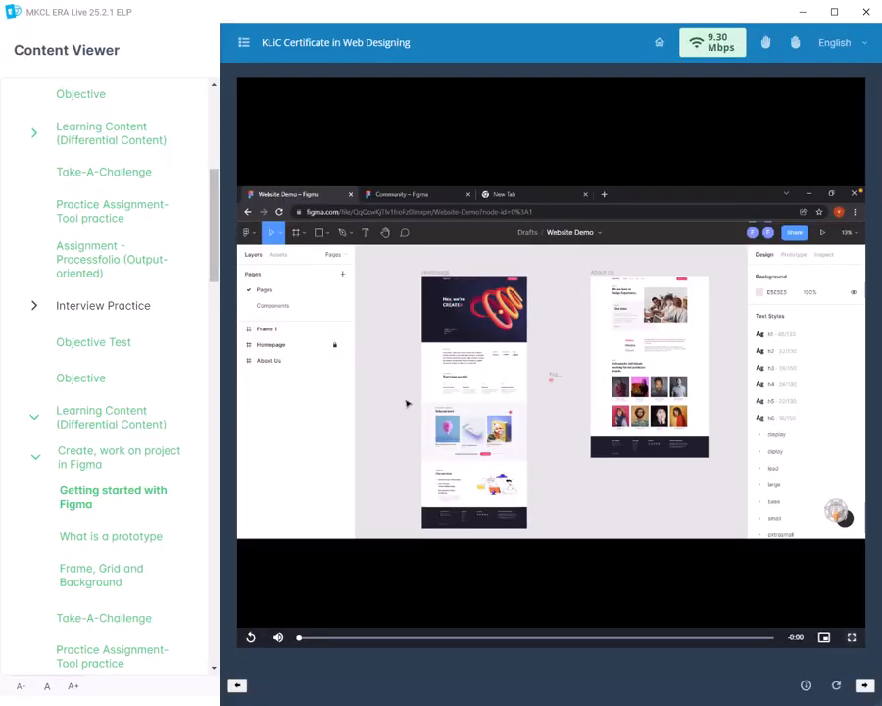
pyautogui.click(111, 536)
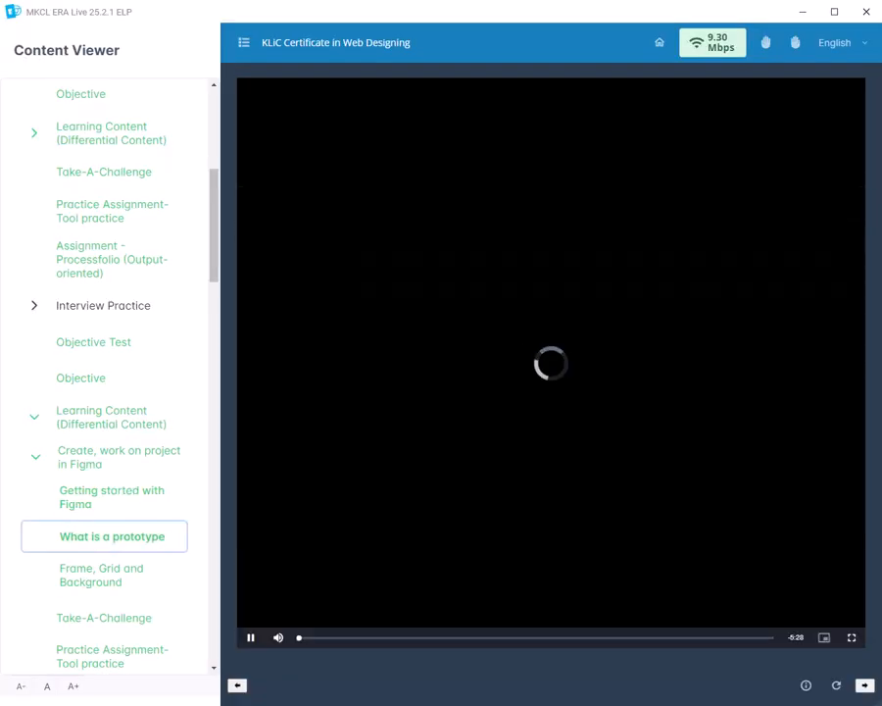
pyautogui.click(851, 637)
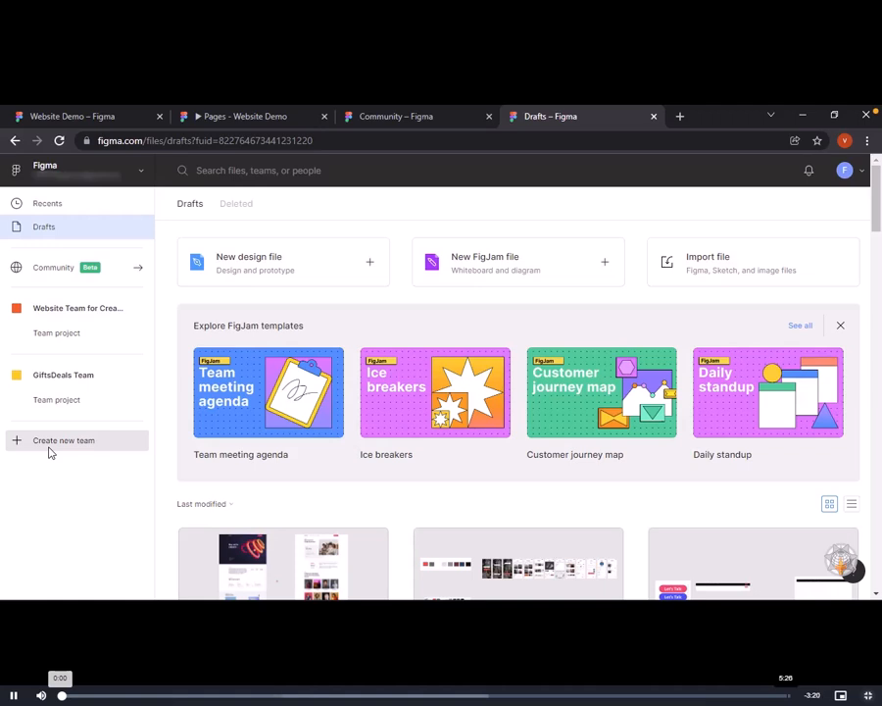
# Look through the Figma Community page's categories and plugin listings, and return to the drafts page
pyautogui.click(55, 267)
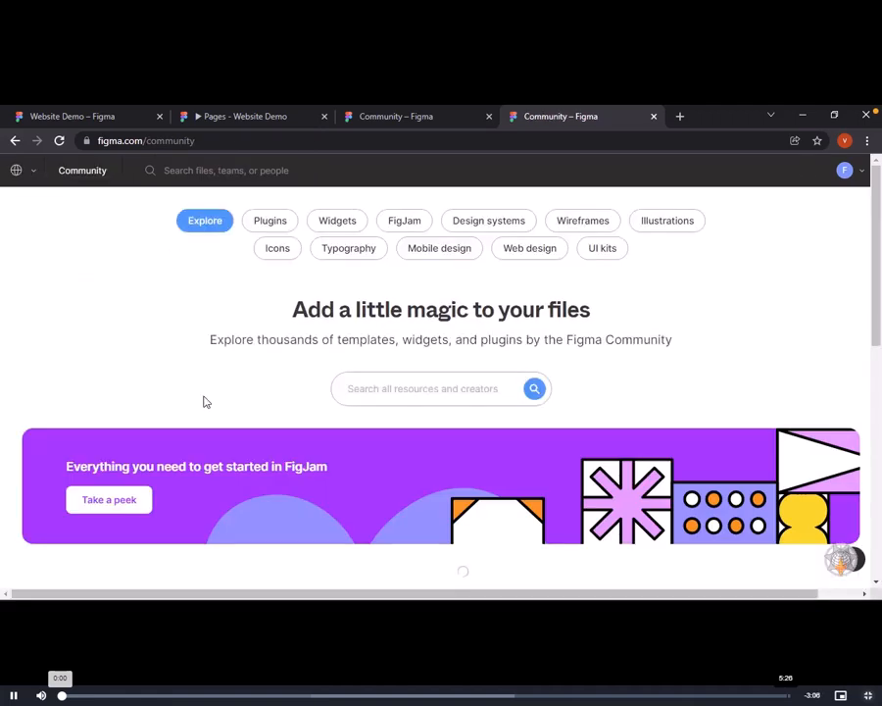
pyautogui.scroll(-5, 205, 401)
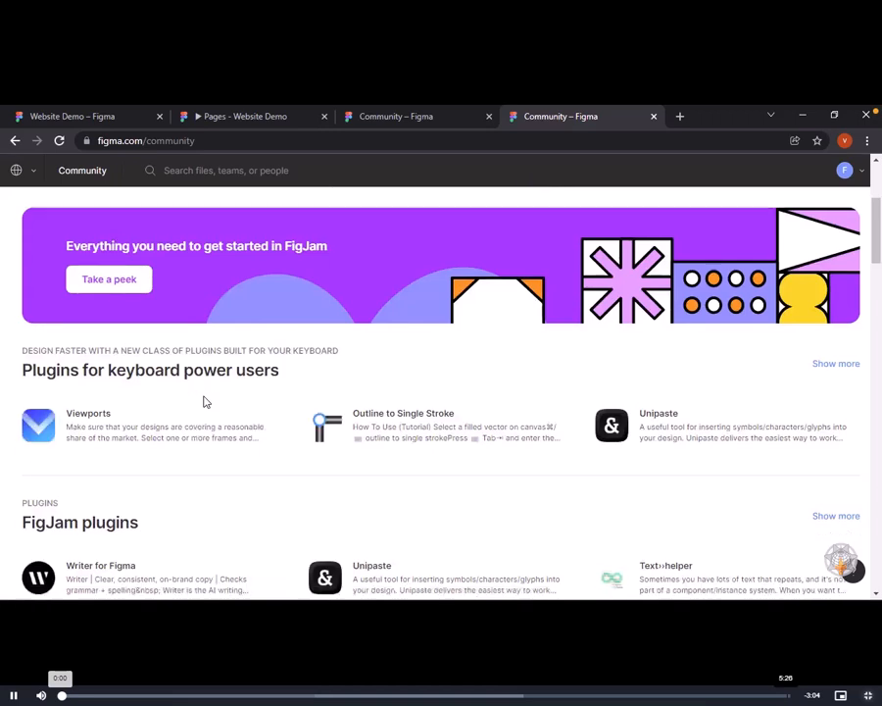
pyautogui.scroll(5, 204, 400)
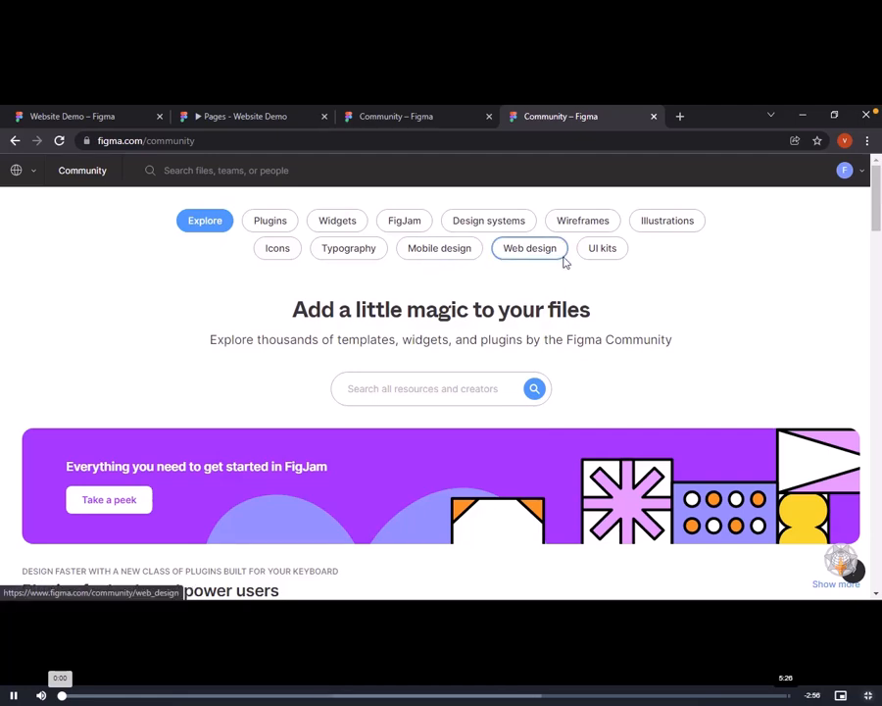
pyautogui.scroll(-3, 468, 388)
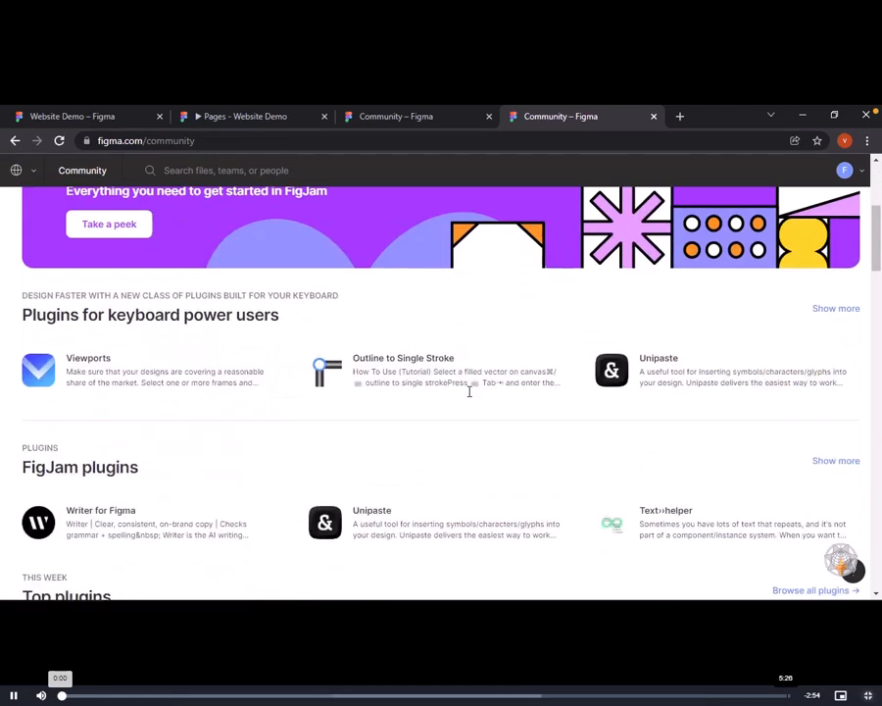
pyautogui.click(14, 143)
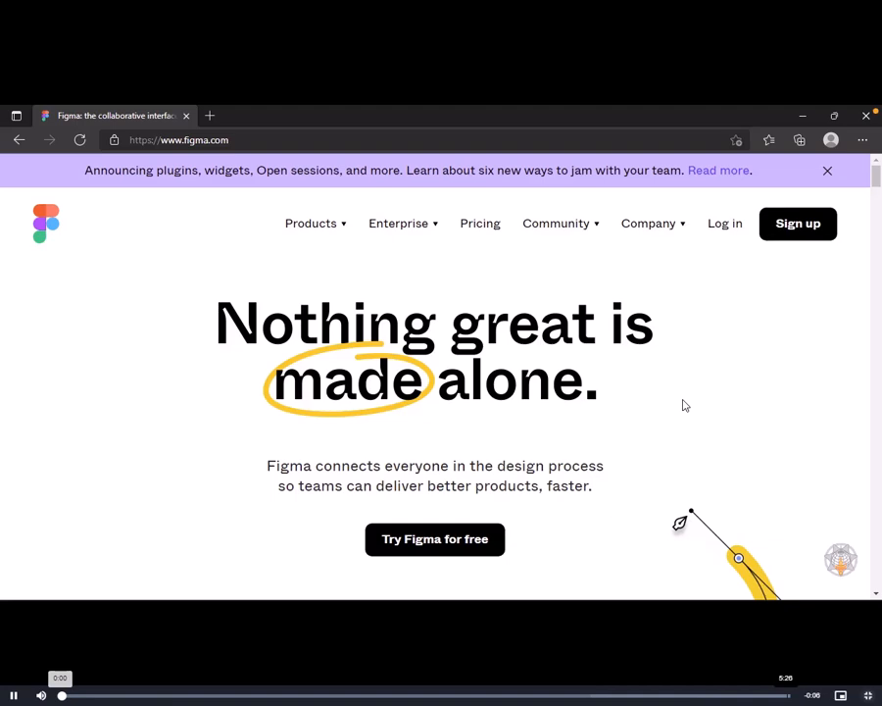
# Leave the full-screen video and play the Frame, Grid and Background lesson full screen
pyautogui.press('Escape')
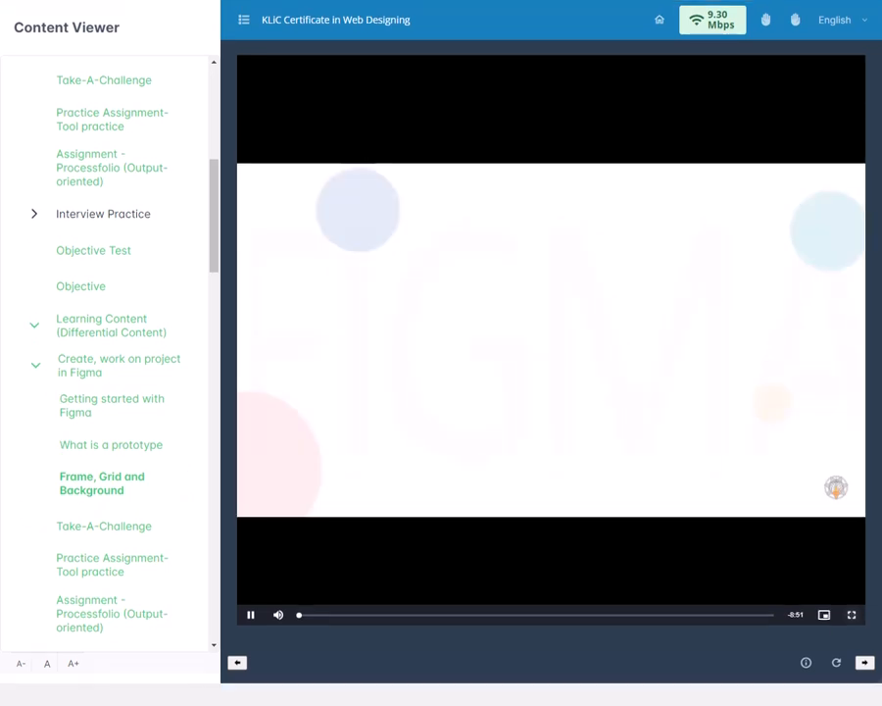
pyautogui.click(852, 614)
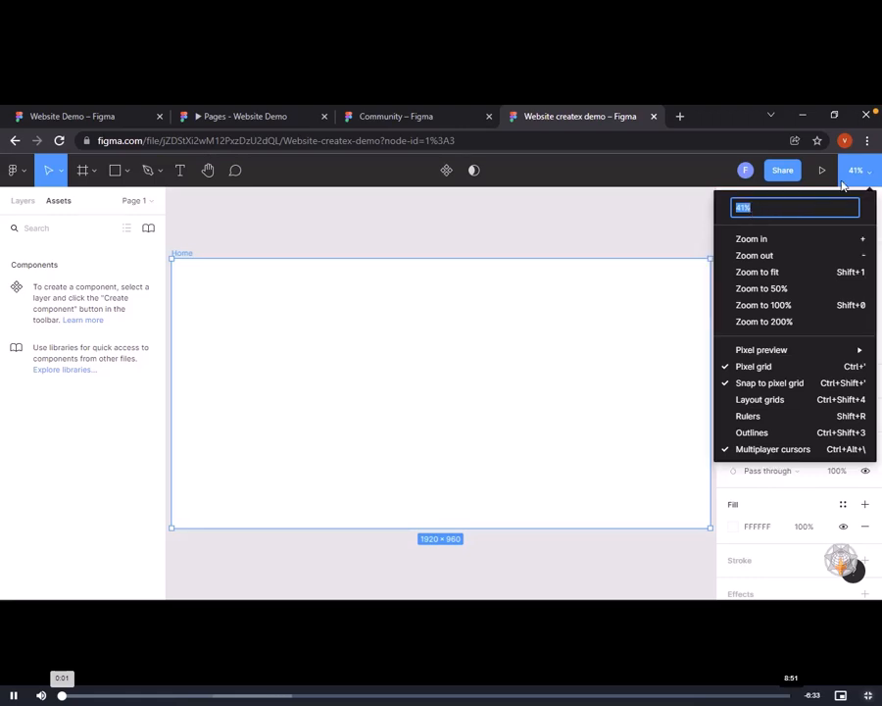
# Close the zoom options and examine the Home frame on the canvas at several magnifications and positions
pyautogui.click(527, 344)
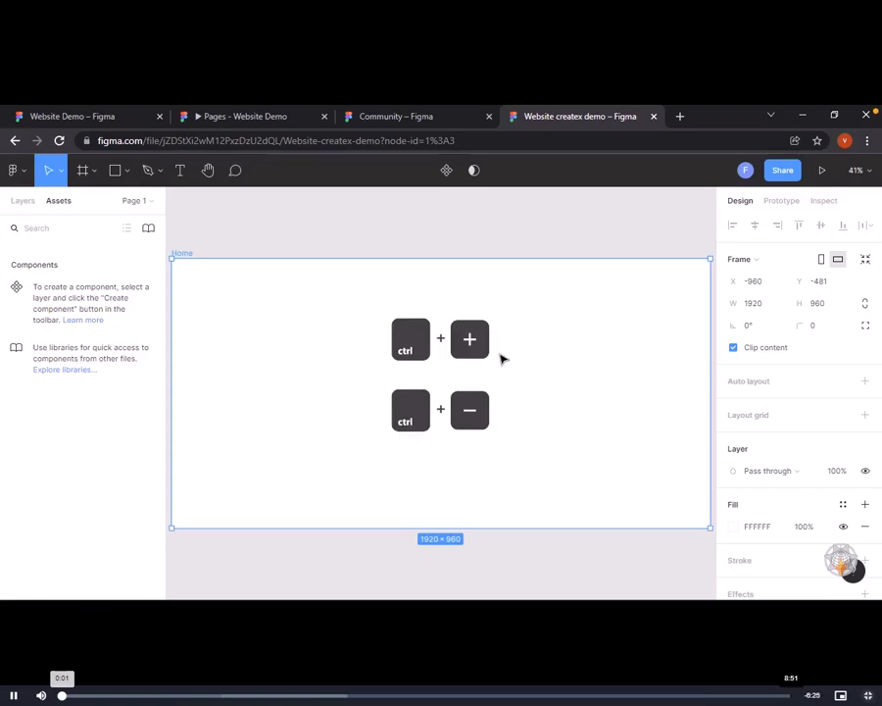
pyautogui.hotkey('ctrl', '+')
pyautogui.hotkey('ctrl', '-')
pyautogui.hotkey('ctrl', '-')
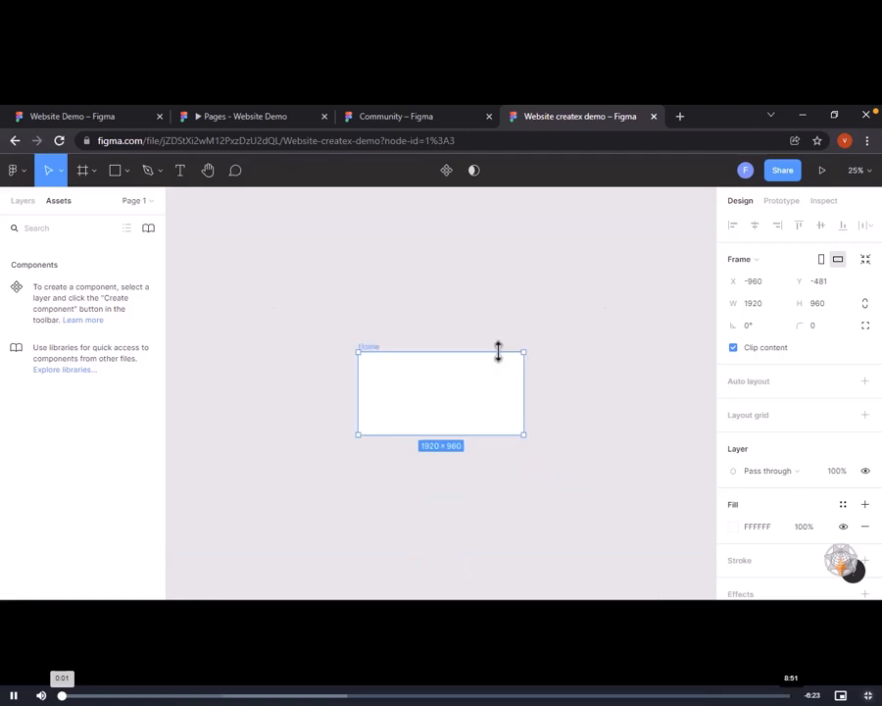
pyautogui.hotkey('ctrl', '-')
pyautogui.hotkey('ctrl', '+')
pyautogui.hotkey('ctrl', '+')
pyautogui.hotkey('ctrl', '+')
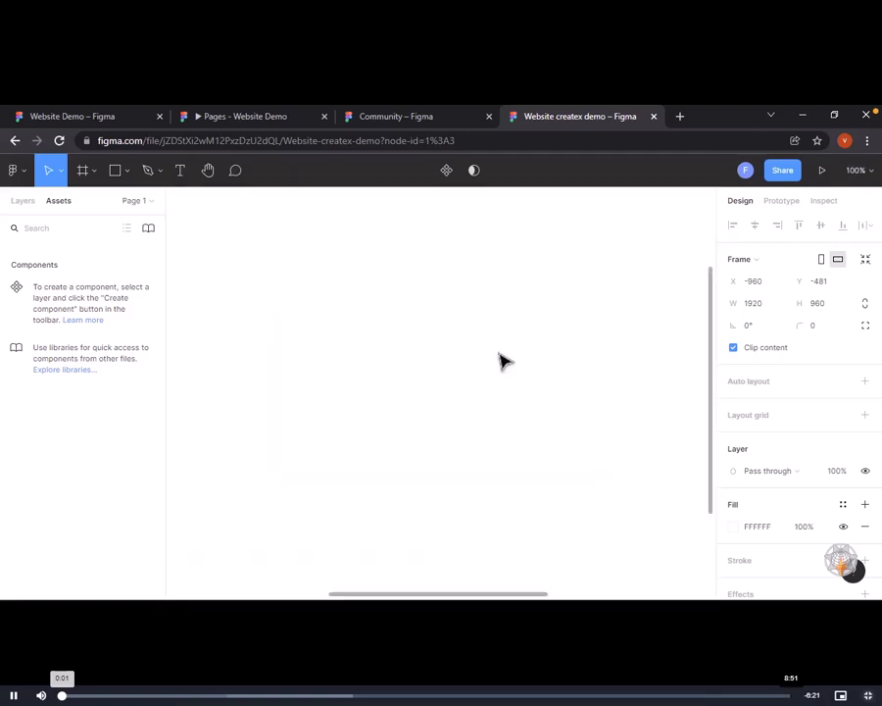
pyautogui.hotkey('ctrl', '-')
pyautogui.hotkey('ctrl', '-')
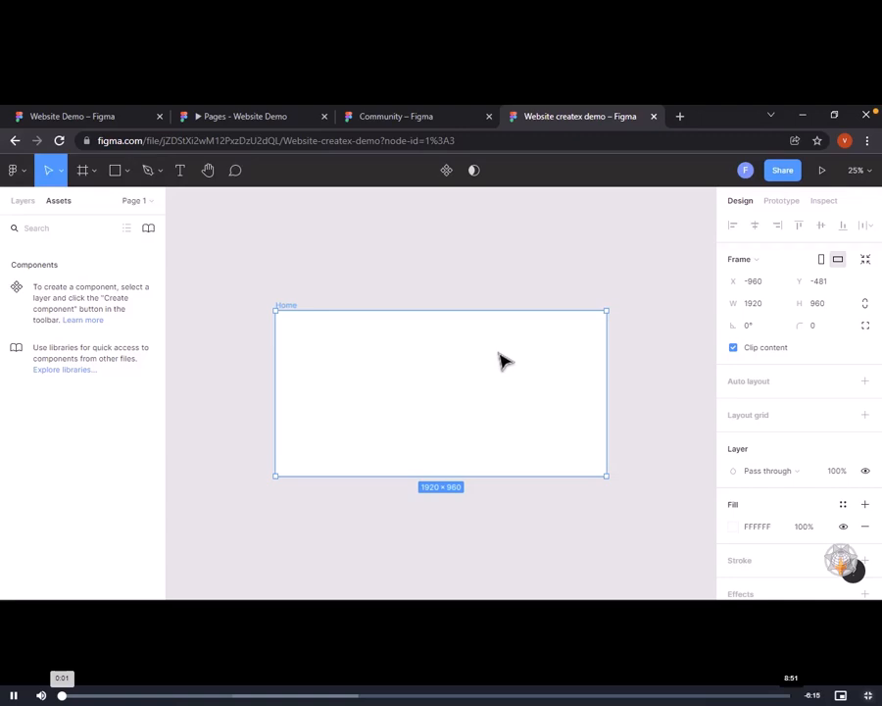
pyautogui.click(388, 255)
pyautogui.moveTo(520, 294); pyautogui.dragTo(484, 265)
pyautogui.click(464, 336)
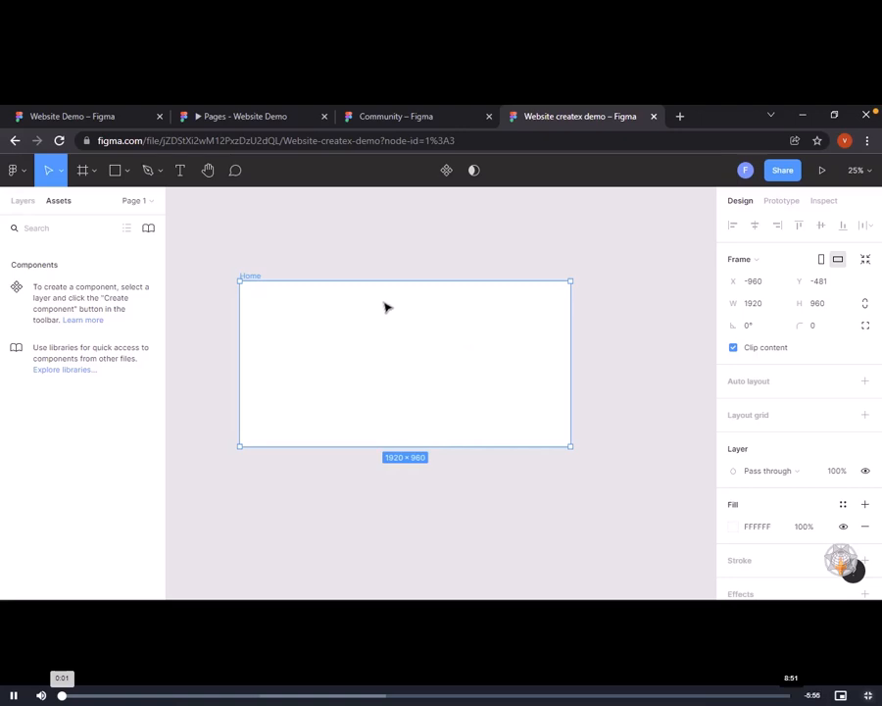
# Select the Home frame and add a layout grid to it
pyautogui.click(270, 278)
pyautogui.click(254, 275)
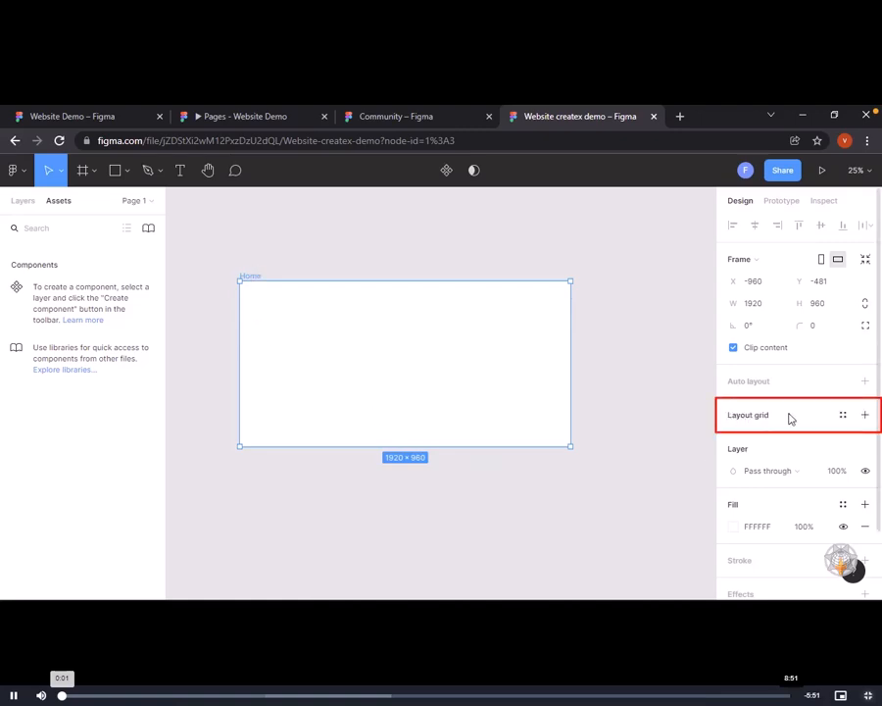
pyautogui.click(865, 416)
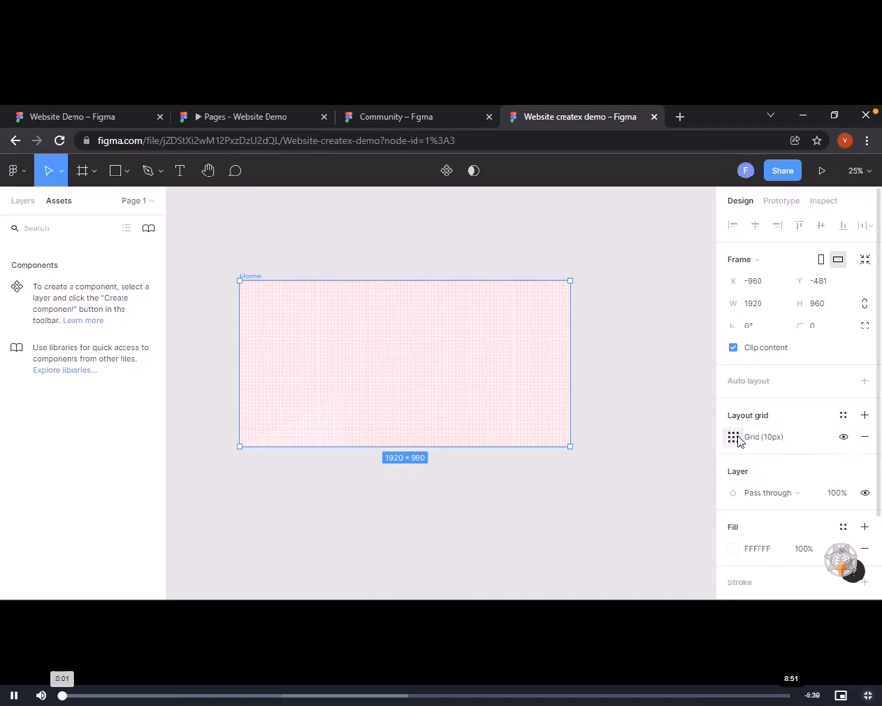
# Try the Home frame's layout grid as Rows with a count of 1 and the Center type
pyautogui.click(738, 438)
pyautogui.click(577, 443)
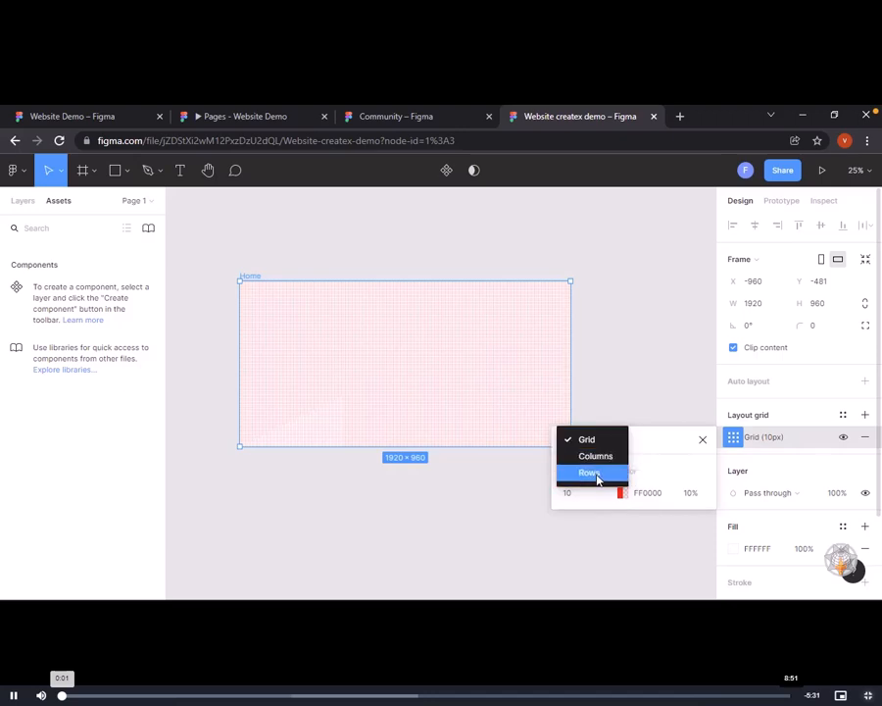
pyautogui.click(595, 474)
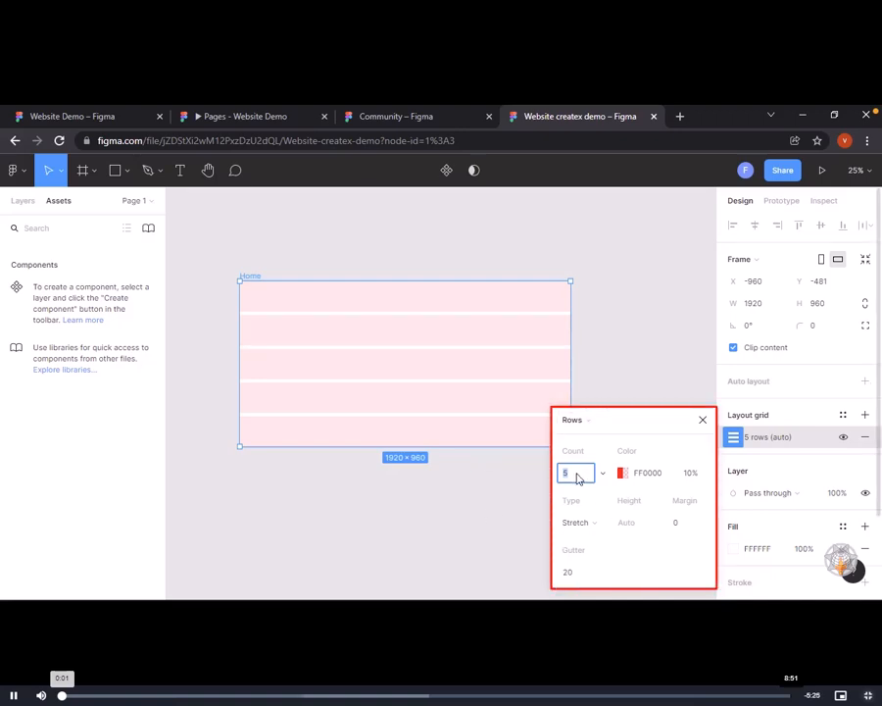
pyautogui.write('1')
pyautogui.press('Tab')
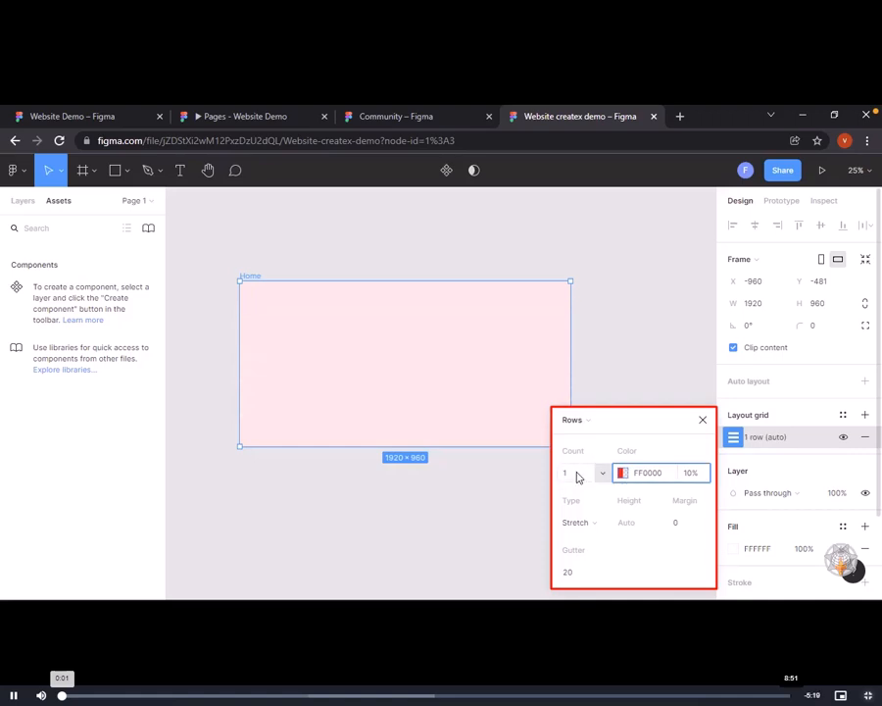
pyautogui.click(591, 528)
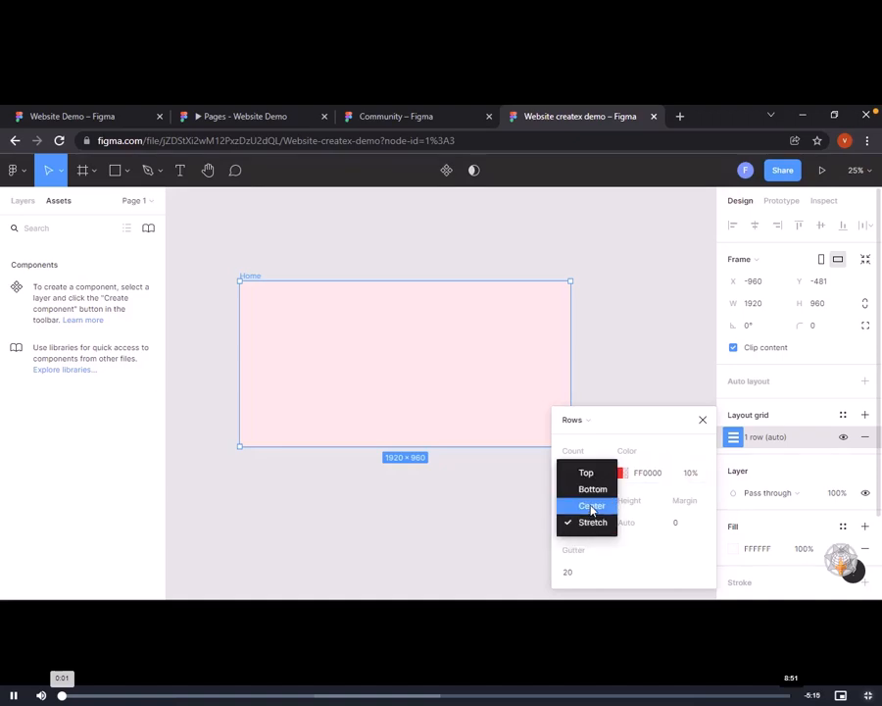
pyautogui.click(591, 508)
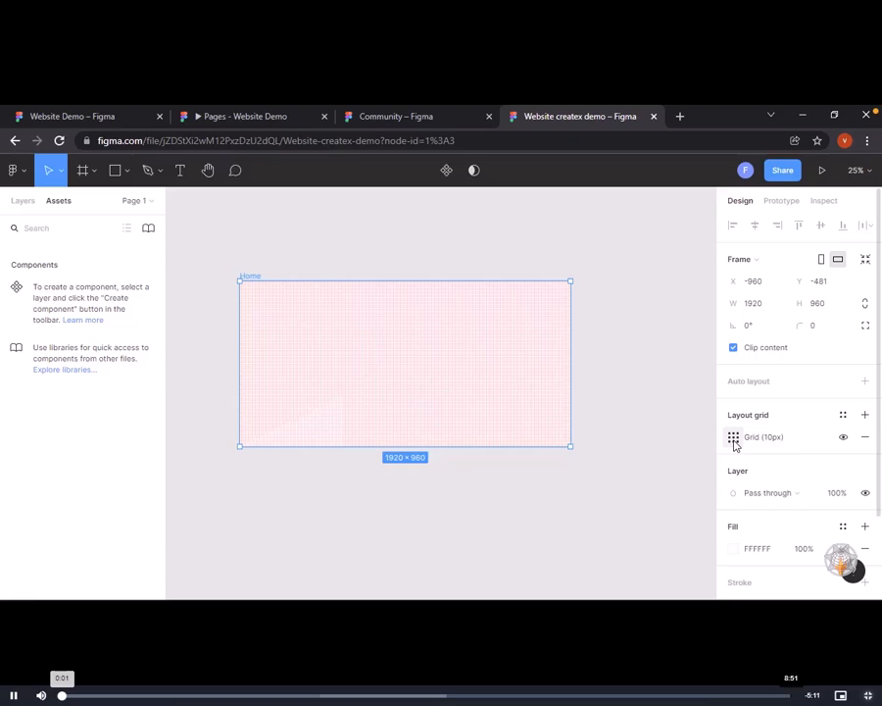
# Change the Home frame's layout grid to a single centered column with a width of 1280
pyautogui.click(733, 437)
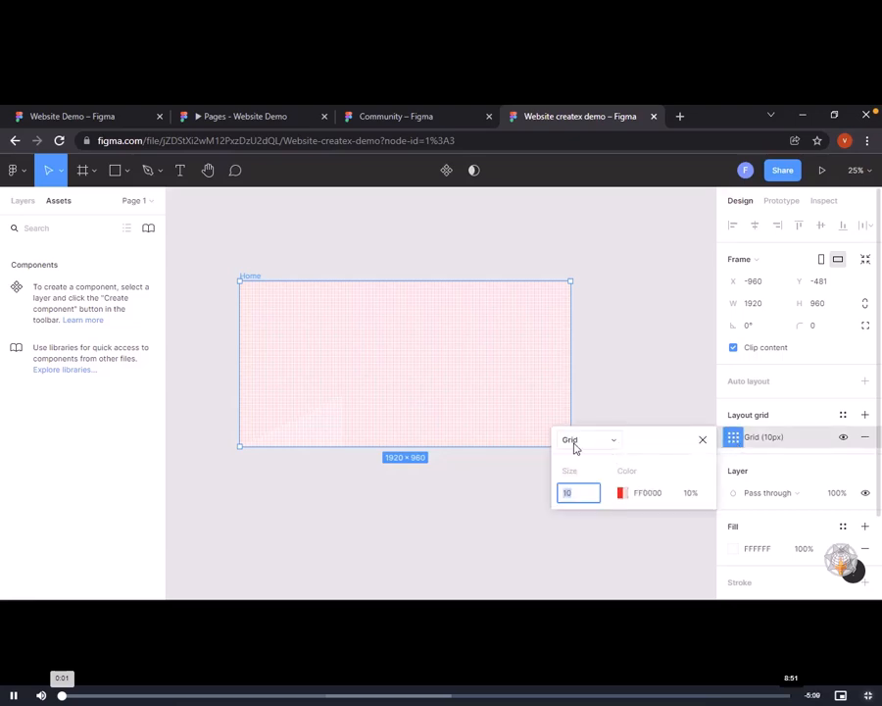
pyautogui.click(575, 448)
pyautogui.click(578, 459)
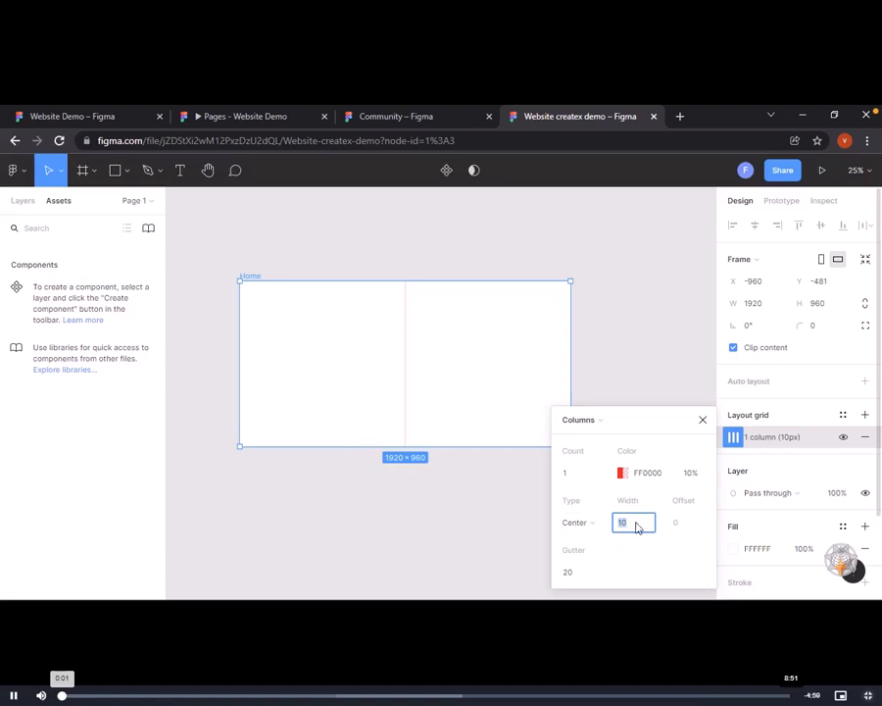
pyautogui.write('1280')
pyautogui.press('Return')
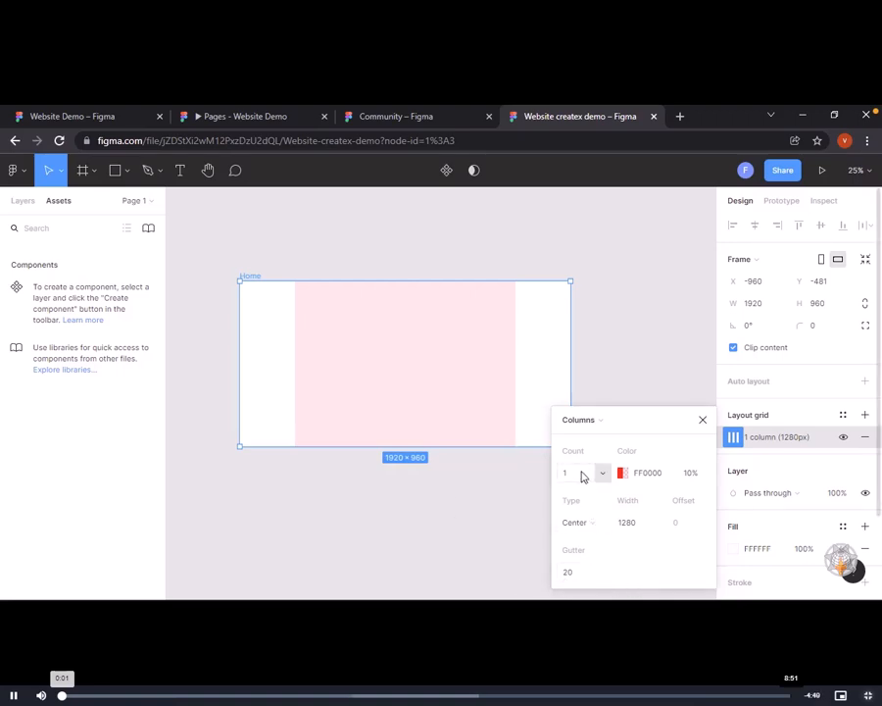
pyautogui.click(703, 421)
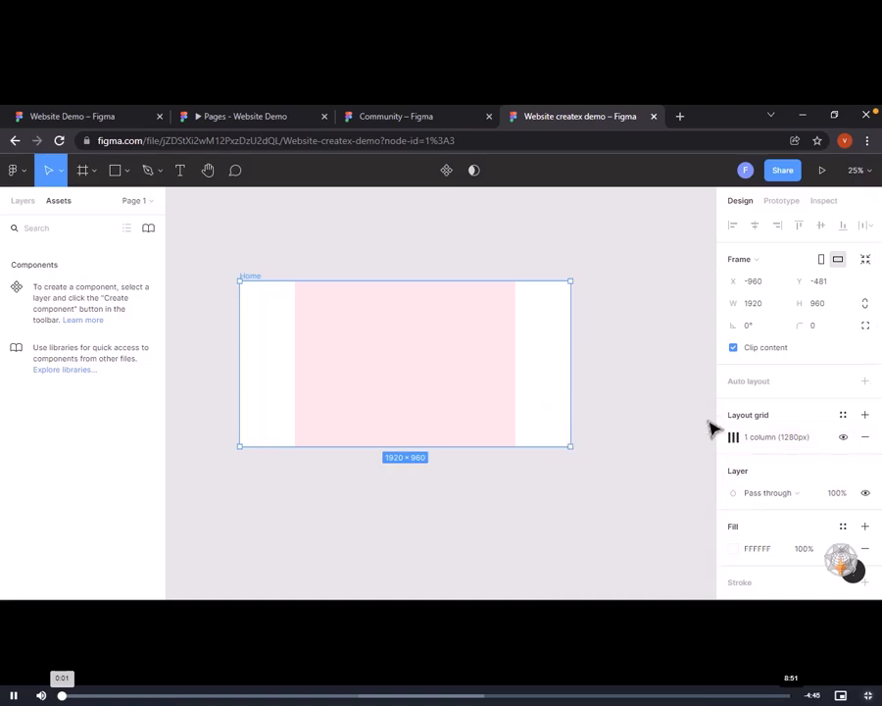
# Add a second layout grid to the Home frame as Columns with a count of 12
pyautogui.click(865, 417)
pyautogui.click(733, 437)
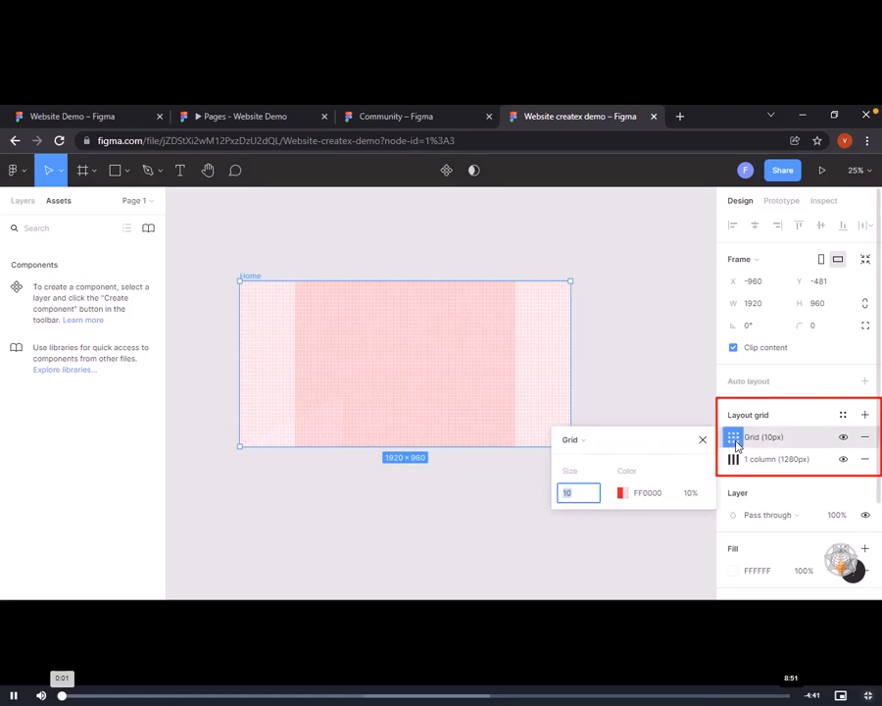
pyautogui.click(578, 440)
pyautogui.click(593, 454)
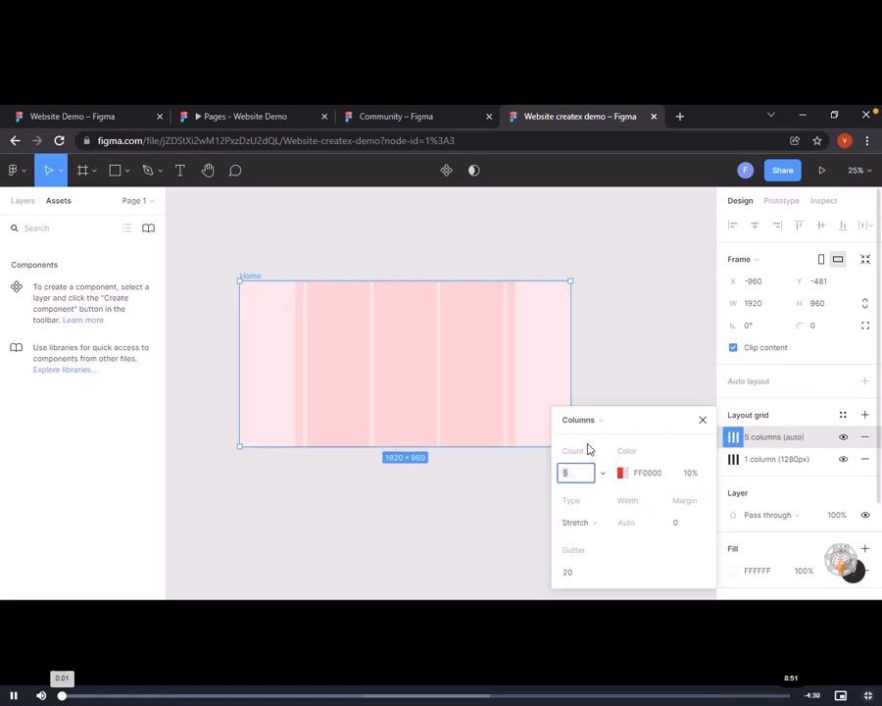
pyautogui.click(602, 472)
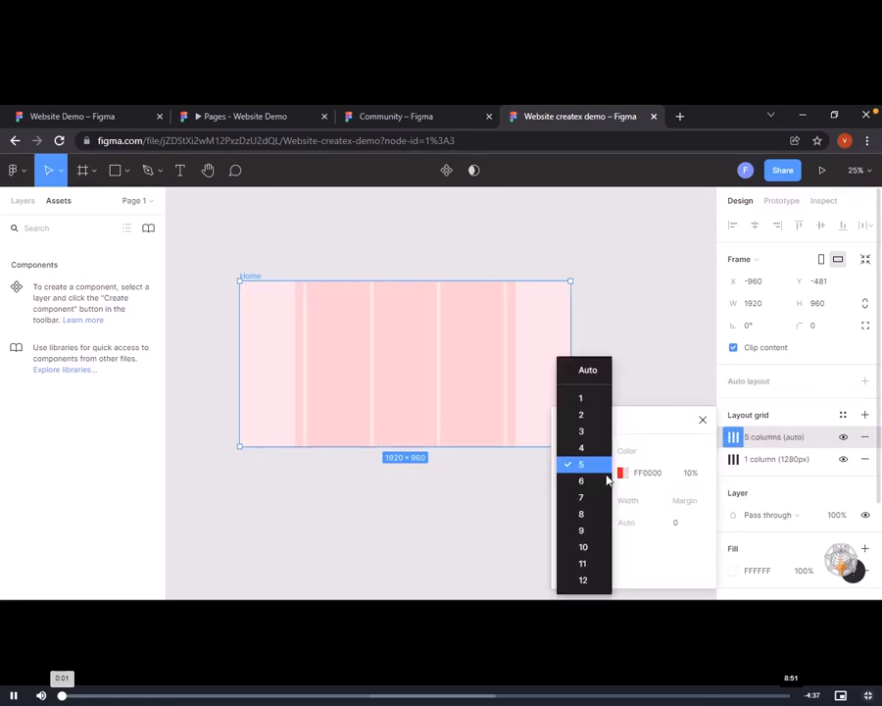
pyautogui.click(596, 580)
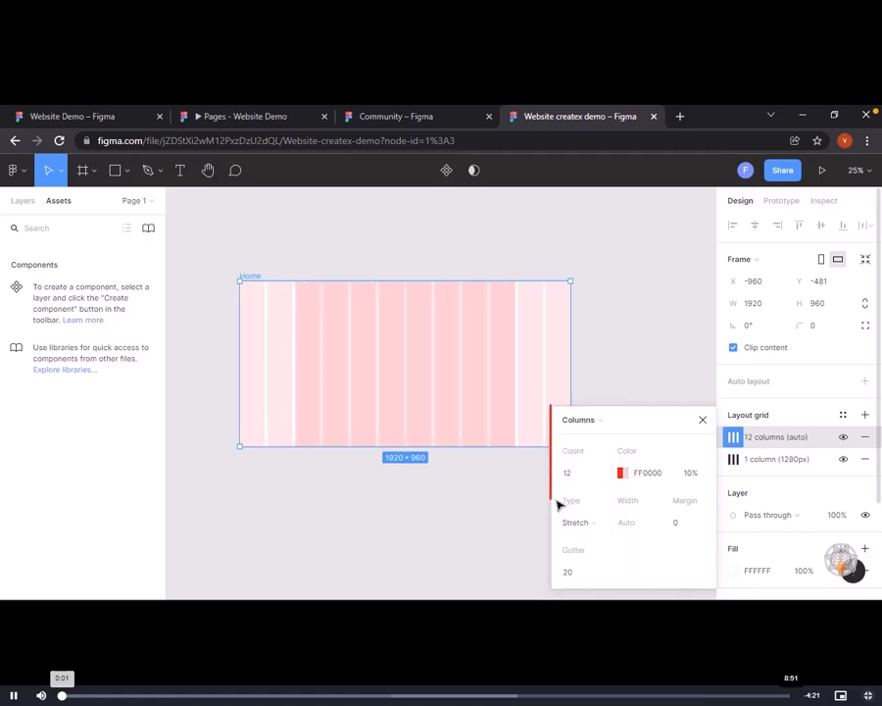
# Set the 12-column grid's type to Center and its column width to 75
pyautogui.click(600, 530)
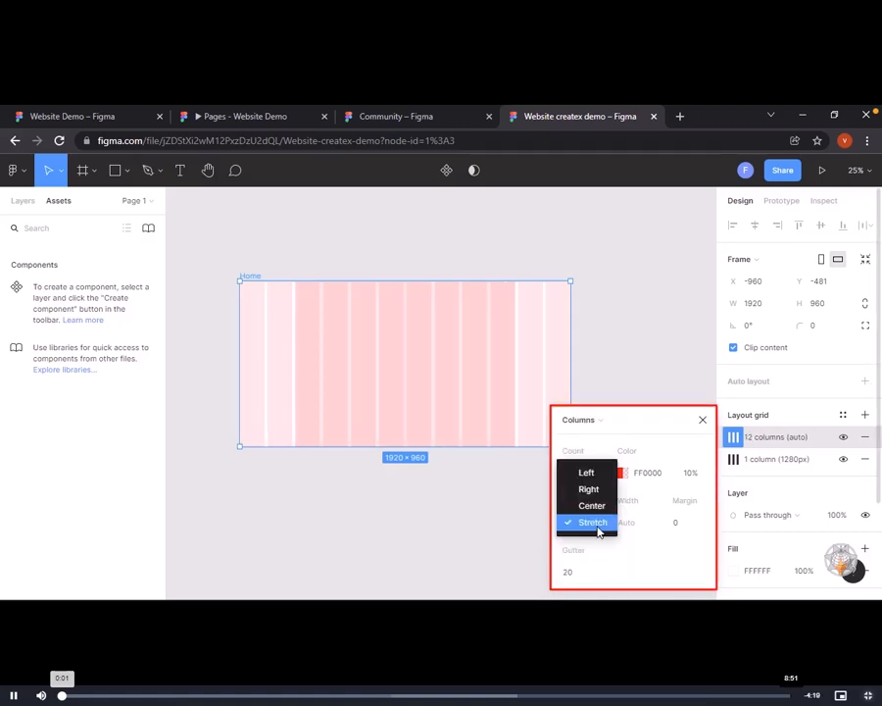
pyautogui.click(593, 506)
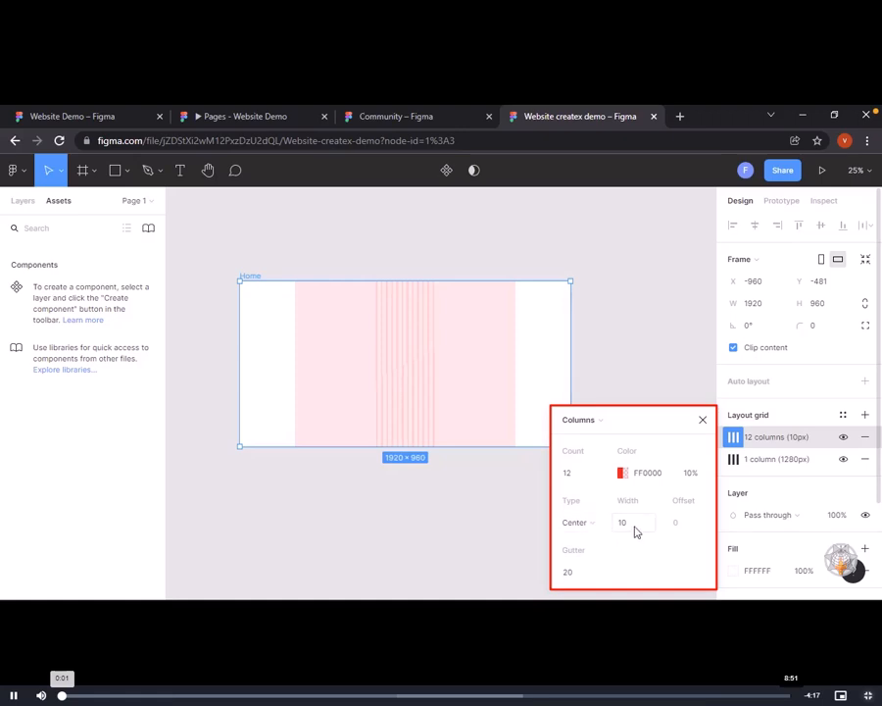
pyautogui.click(632, 525)
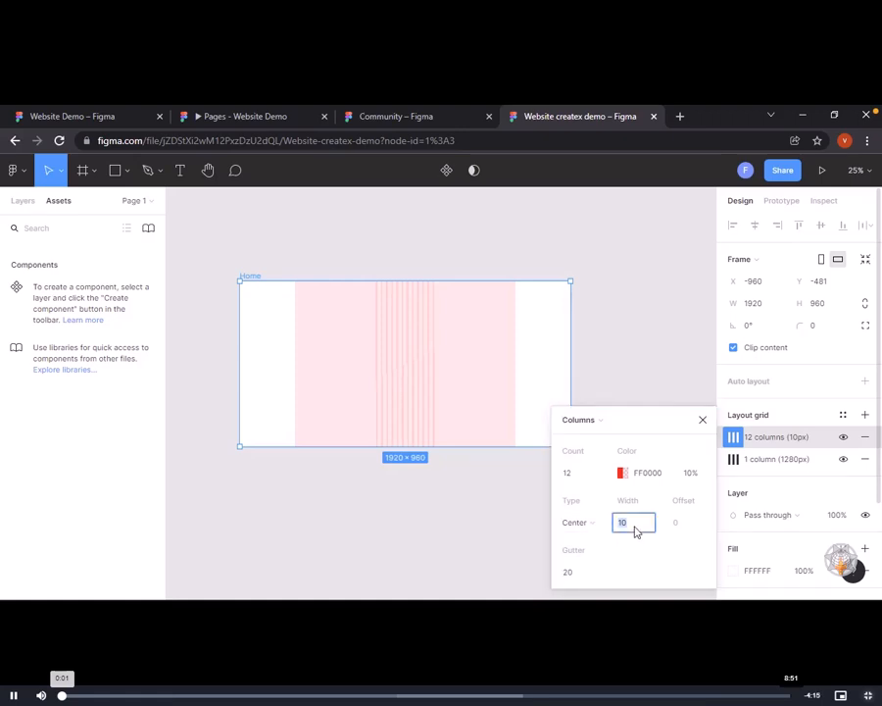
pyautogui.write('75')
pyautogui.press('Tab')
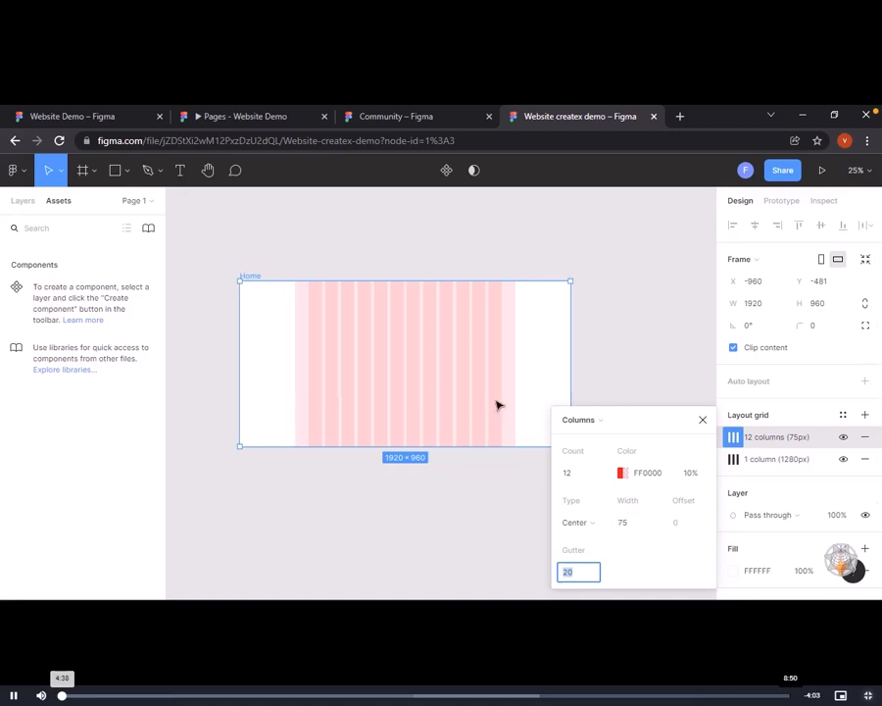
# Try a width of 85 for the 12-column grid and set it to 90 instead
pyautogui.click(635, 524)
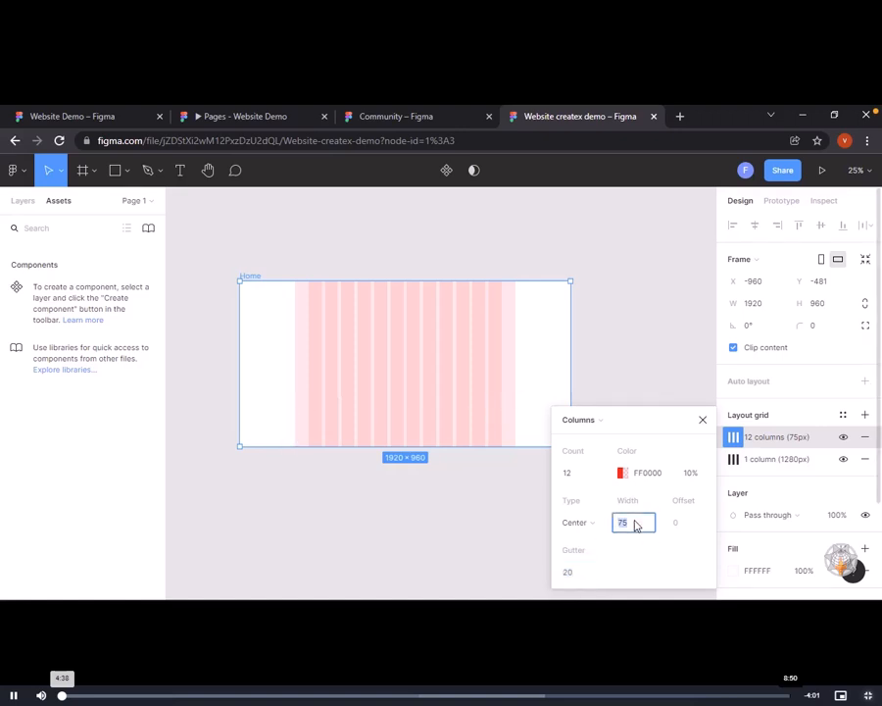
pyautogui.write('85')
pyautogui.press('Tab')
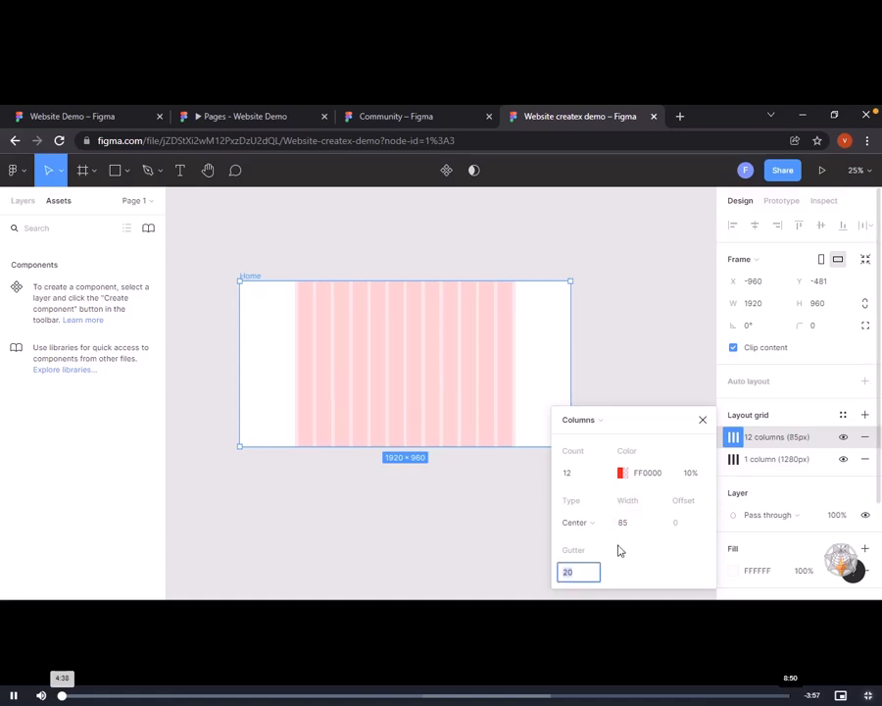
pyautogui.click(644, 525)
pyautogui.write('90')
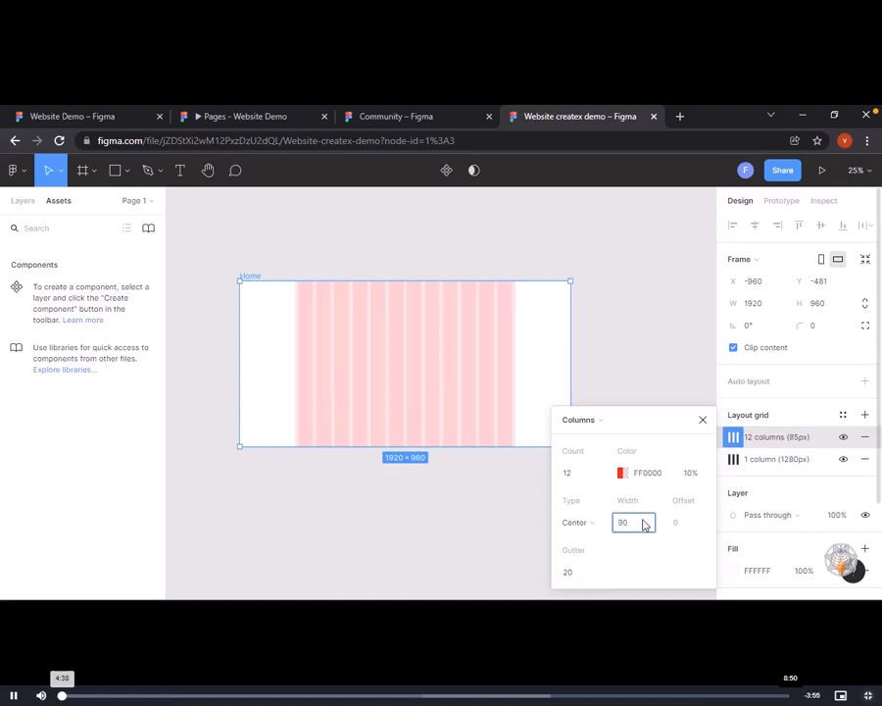
pyautogui.press('Tab')
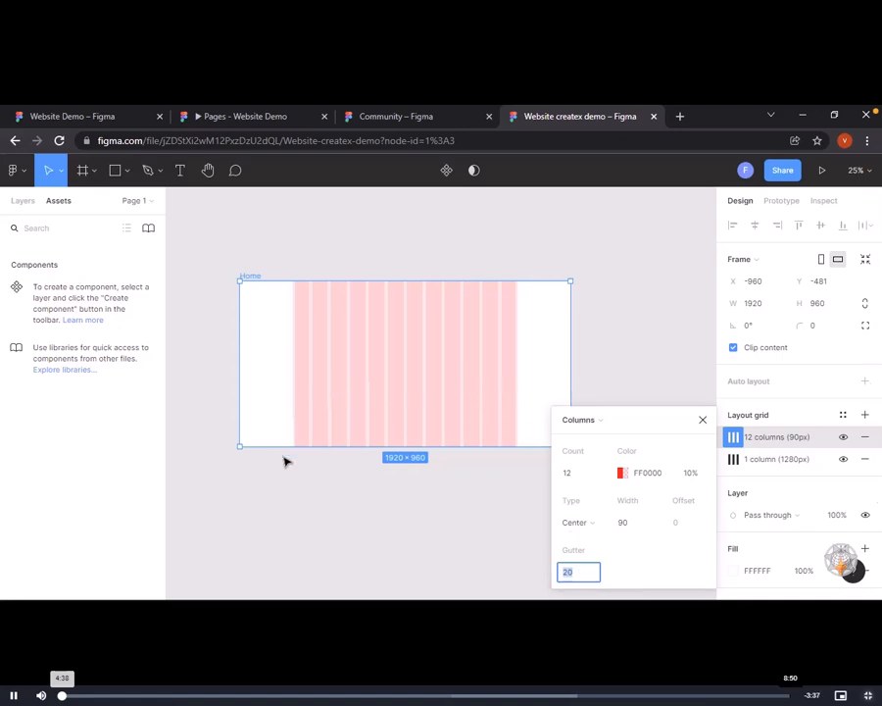
# Close the grid settings, deselect the Home frame and examine its 12-column layout grid up close from edge to edge
pyautogui.click(703, 420)
pyautogui.click(610, 518)
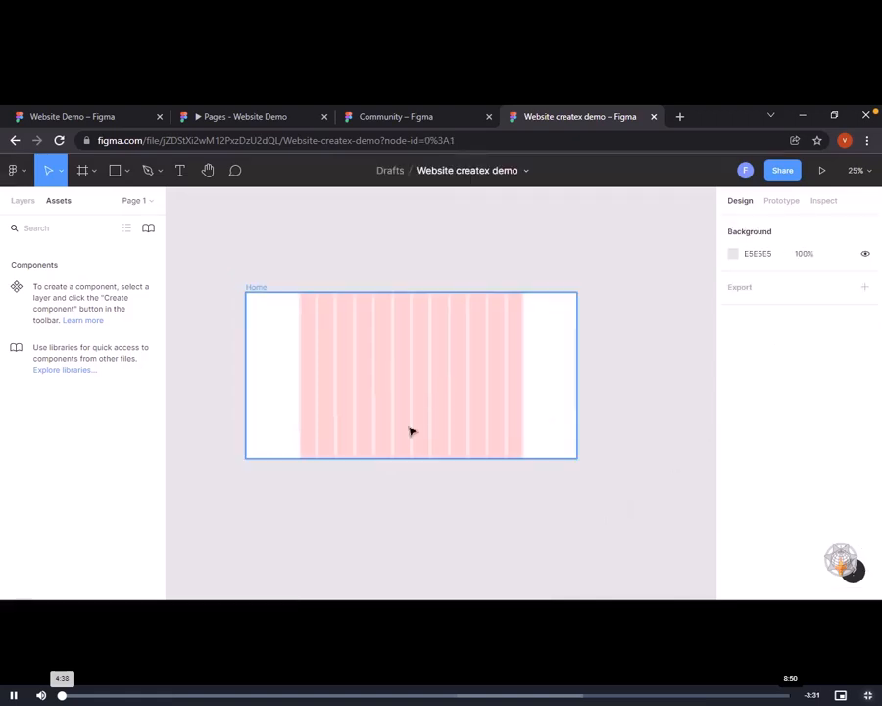
pyautogui.press('+')
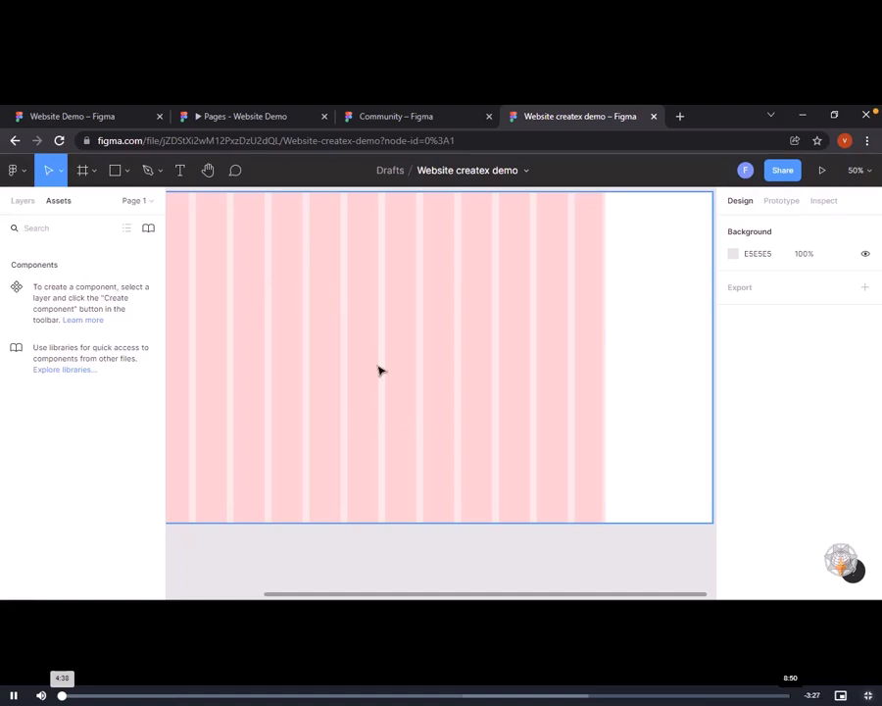
pyautogui.press('space')
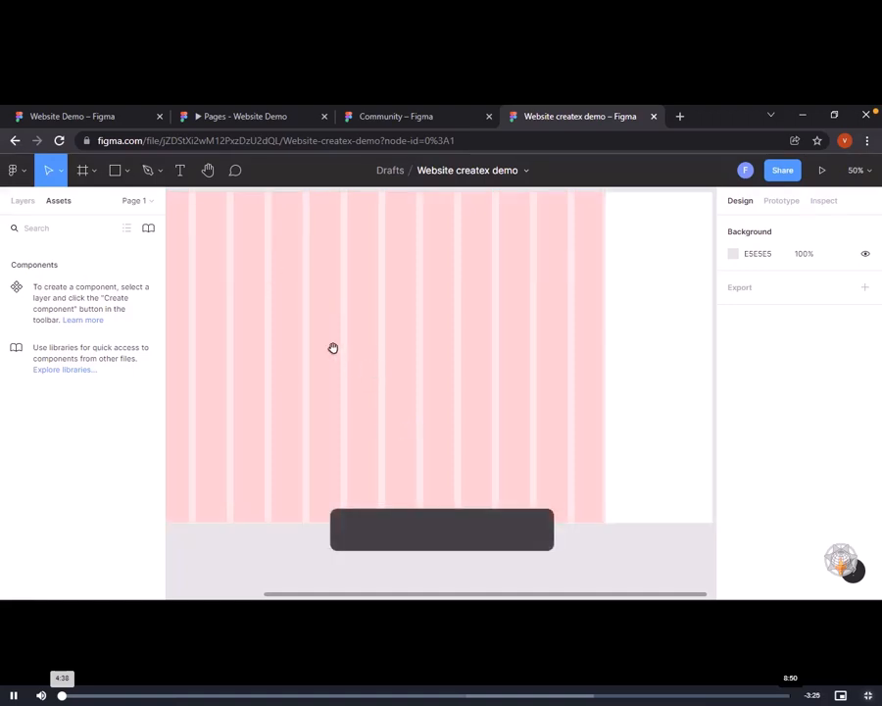
pyautogui.moveTo(323, 341); pyautogui.dragTo(416, 370)
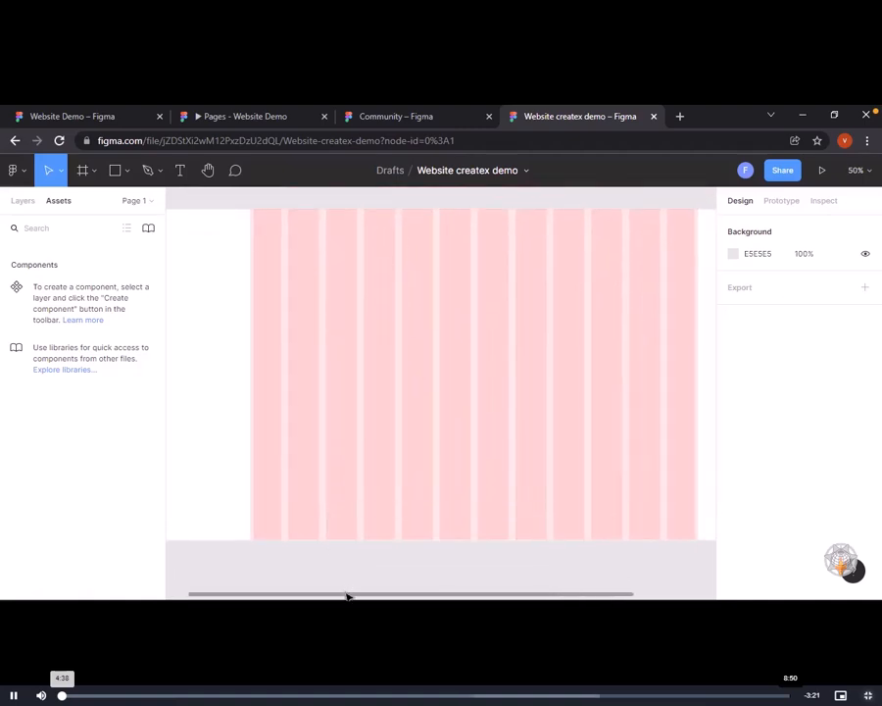
pyautogui.moveTo(347, 597)
pyautogui.mouseDown()
pyautogui.moveTo(377, 592)
pyautogui.moveTo(343, 590)
pyautogui.moveTo(360, 592)
pyautogui.mouseUp()
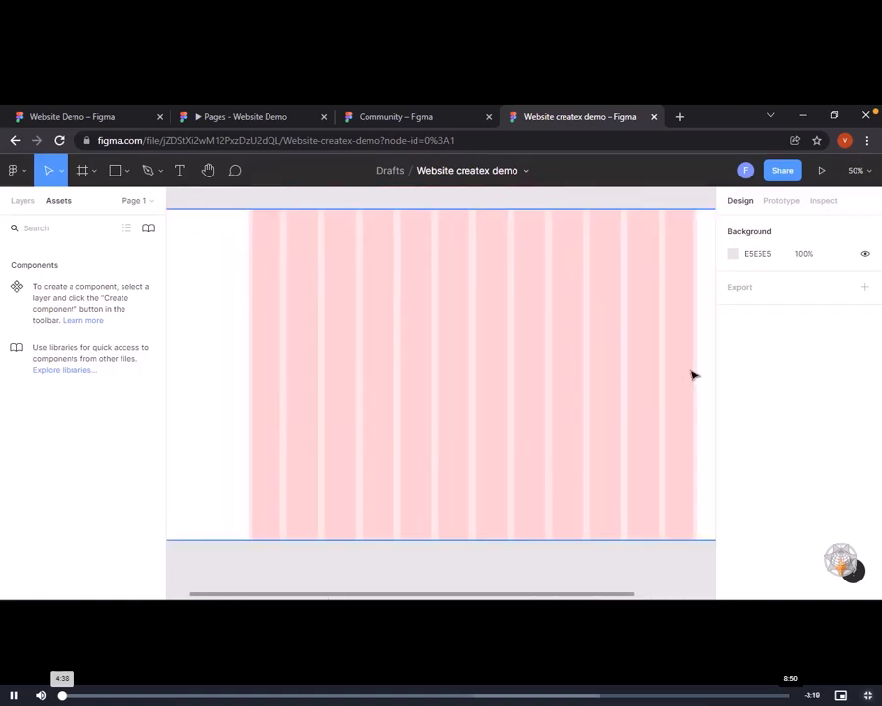
pyautogui.moveTo(426, 301); pyautogui.dragTo(426, 331)
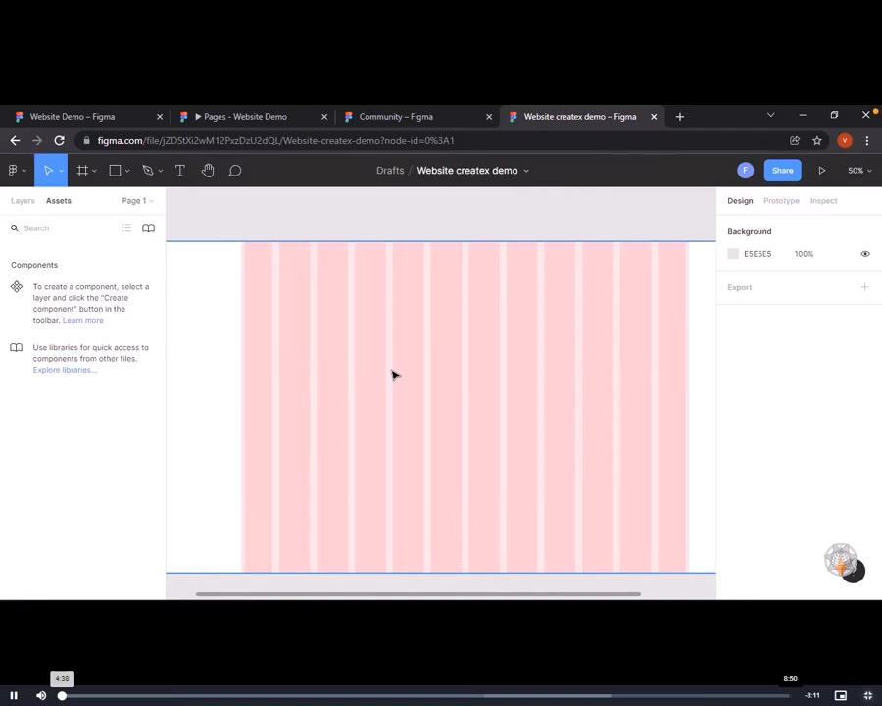
pyautogui.press('-')
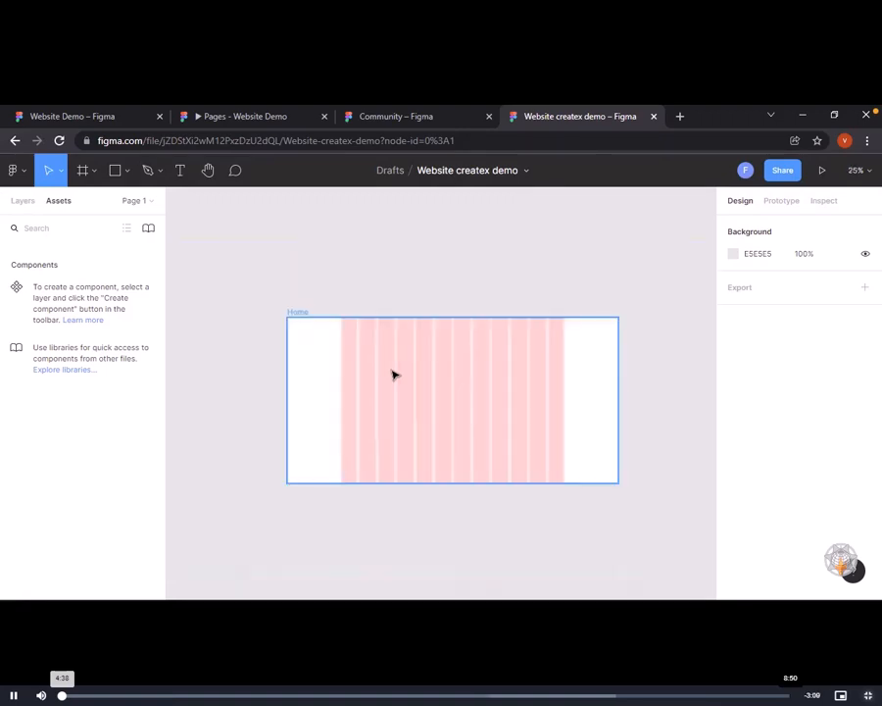
pyautogui.moveTo(400, 370); pyautogui.dragTo(384, 366)
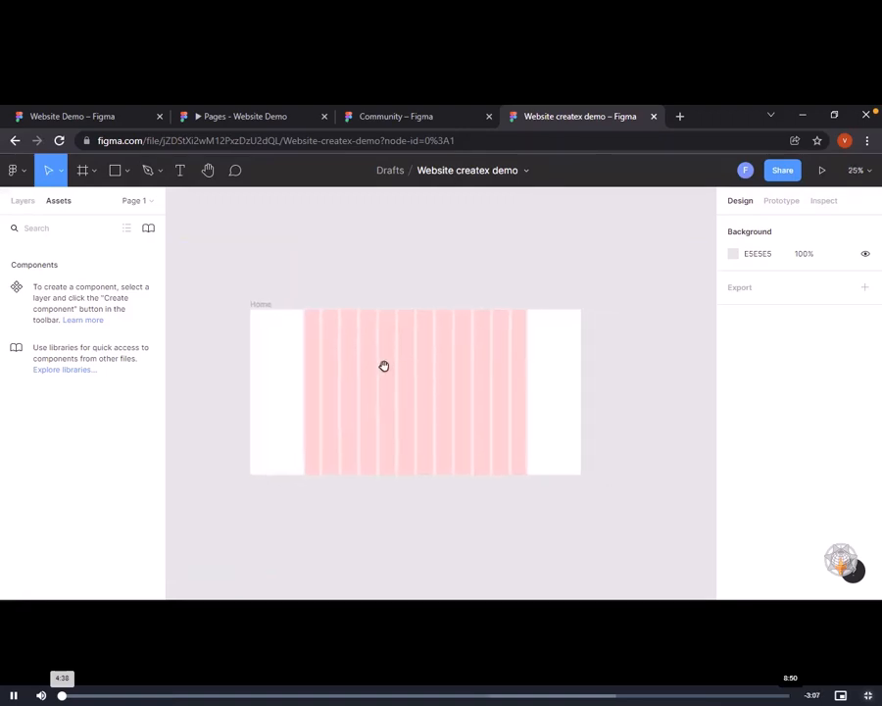
# Draw a 1920 × 960 rectangle covering the whole Home frame
pyautogui.click(127, 172)
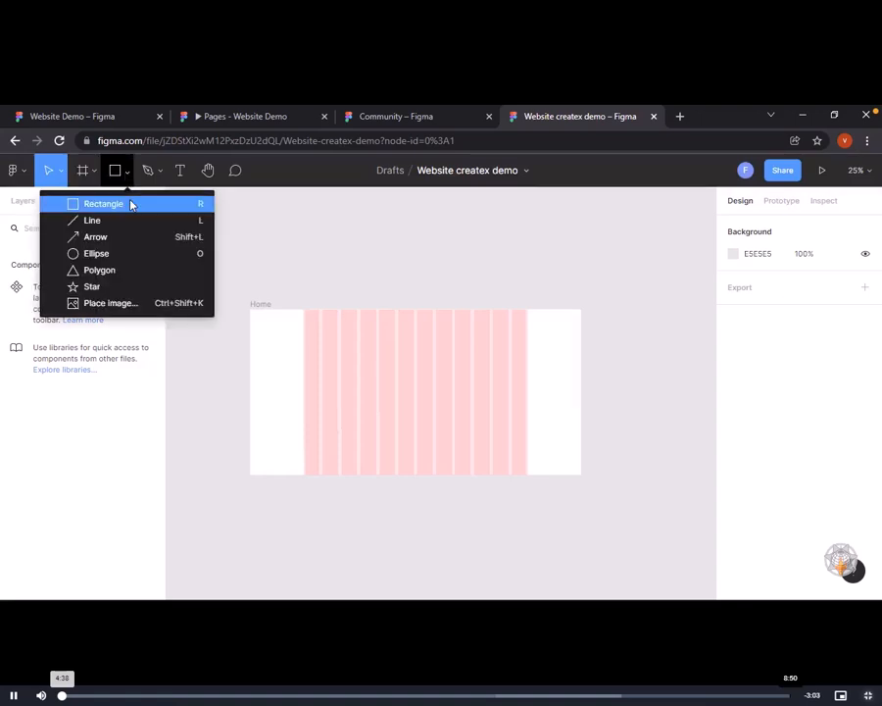
pyautogui.click(129, 203)
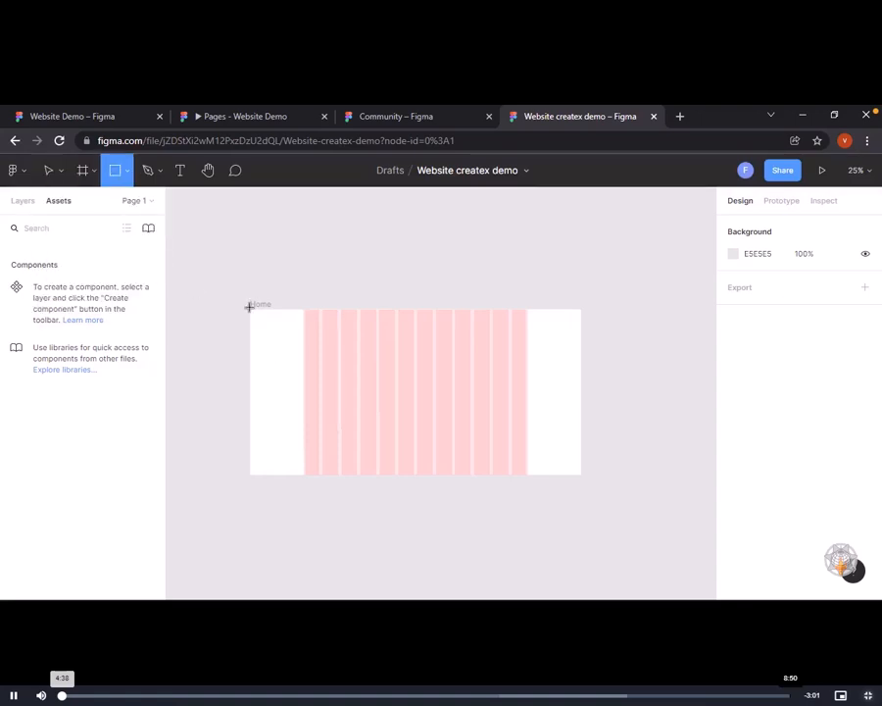
pyautogui.moveTo(251, 311)
pyautogui.mouseDown()
pyautogui.moveTo(329, 413)
pyautogui.moveTo(592, 497)
pyautogui.moveTo(581, 475)
pyautogui.mouseUp()
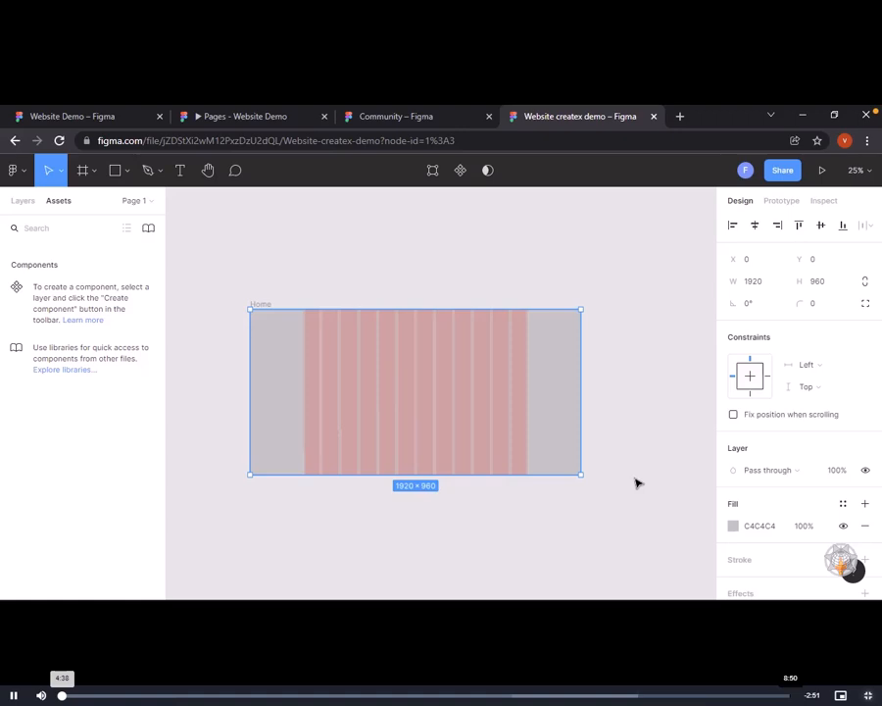
# Set the rectangle's solid fill to the dark navy color 0A0435
pyautogui.click(733, 526)
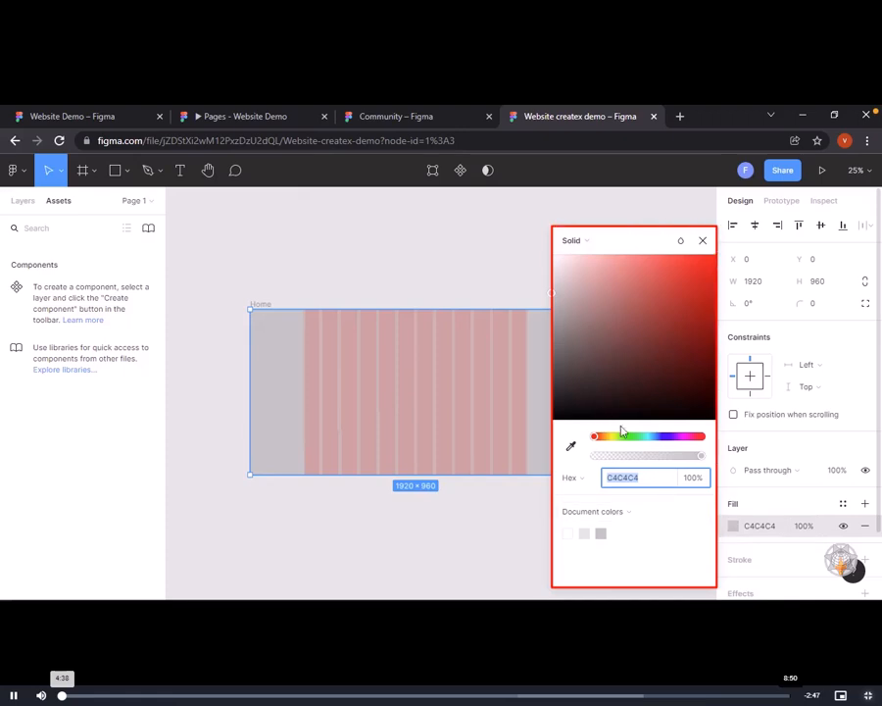
pyautogui.moveTo(651, 442); pyautogui.dragTo(663, 443)
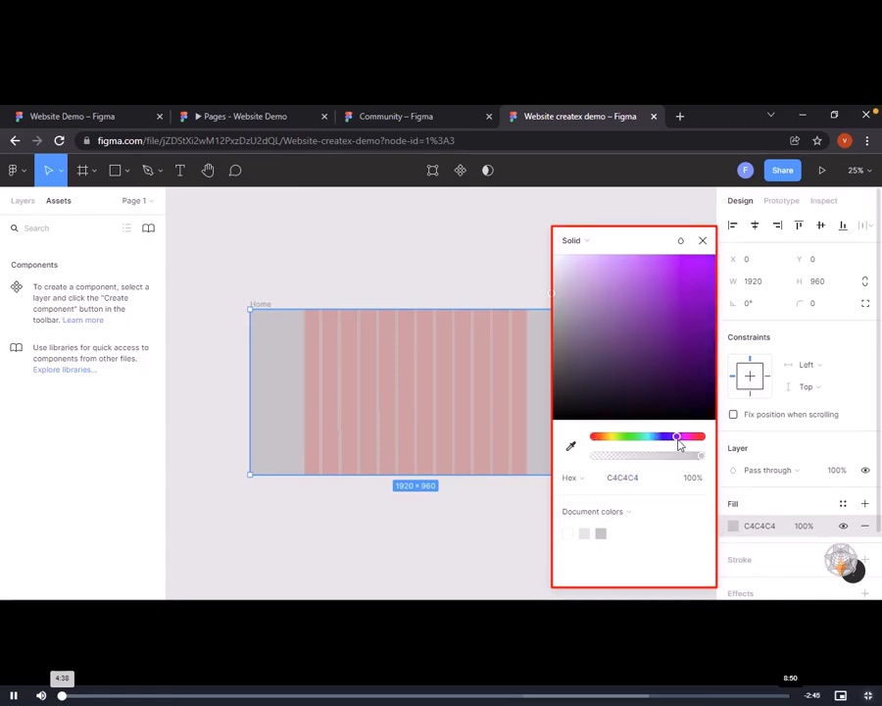
pyautogui.moveTo(674, 437); pyautogui.dragTo(667, 437)
pyautogui.click(703, 316)
pyautogui.moveTo(713, 333); pyautogui.dragTo(710, 361)
pyautogui.moveTo(666, 441)
pyautogui.mouseDown()
pyautogui.moveTo(658, 441)
pyautogui.moveTo(671, 443)
pyautogui.mouseUp()
pyautogui.moveTo(697, 358); pyautogui.dragTo(704, 392)
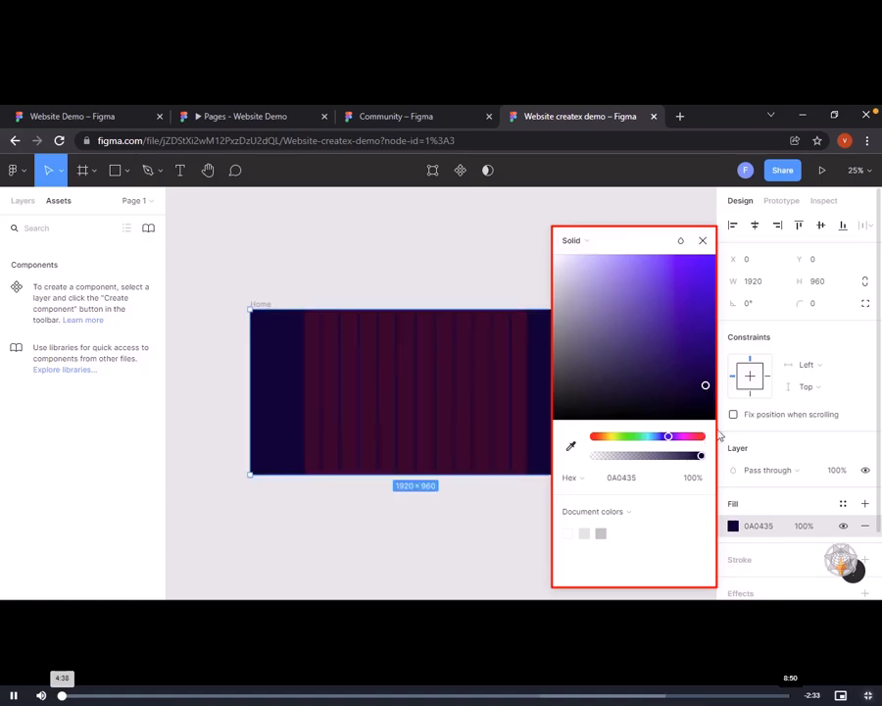
# Try a Linear gradient on the rectangle's fill and change it to Radial instead
pyautogui.click(578, 244)
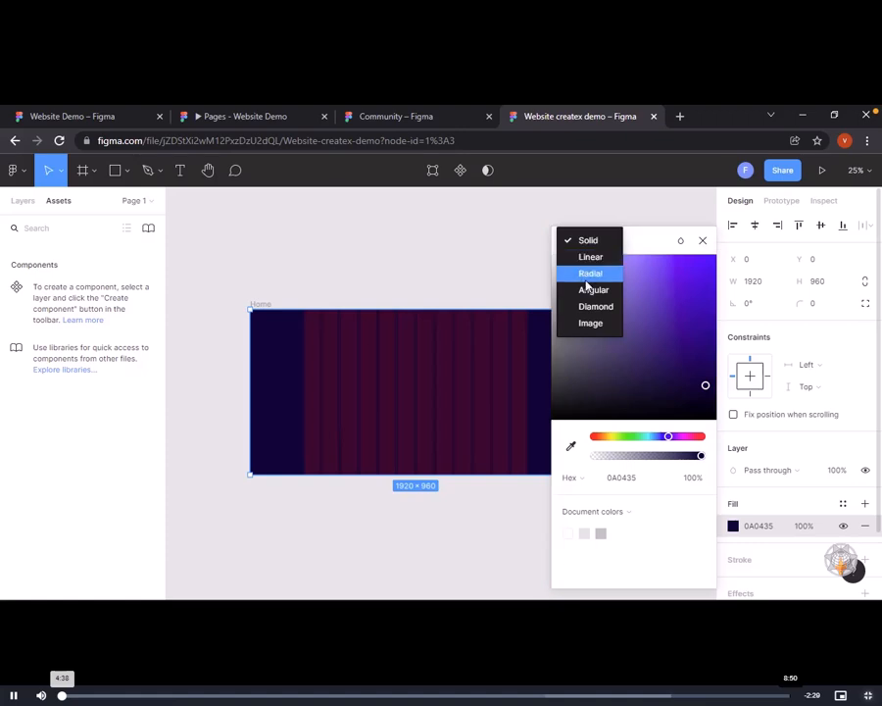
pyautogui.click(590, 257)
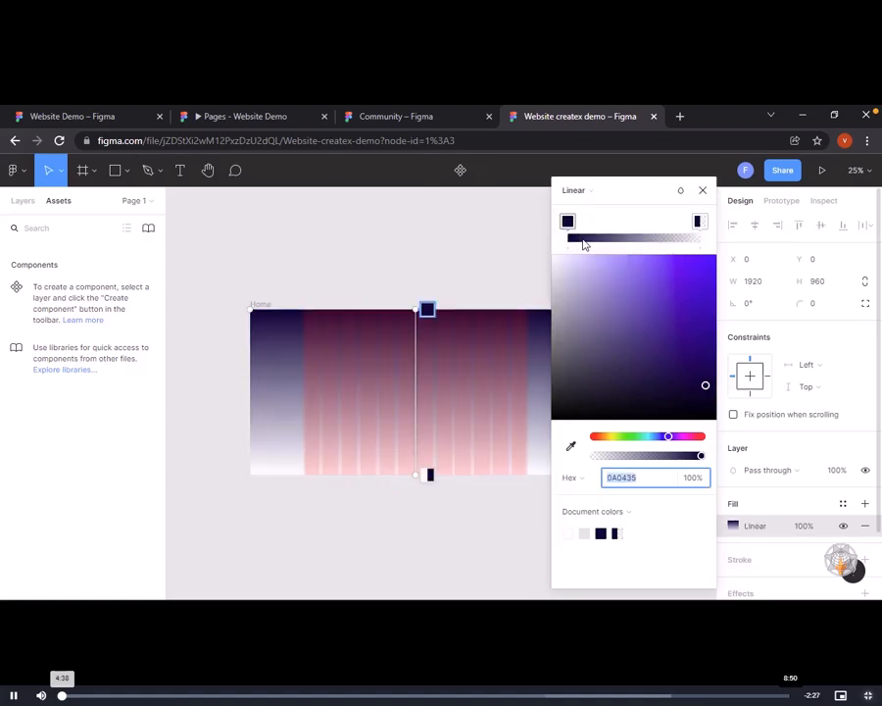
pyautogui.click(586, 191)
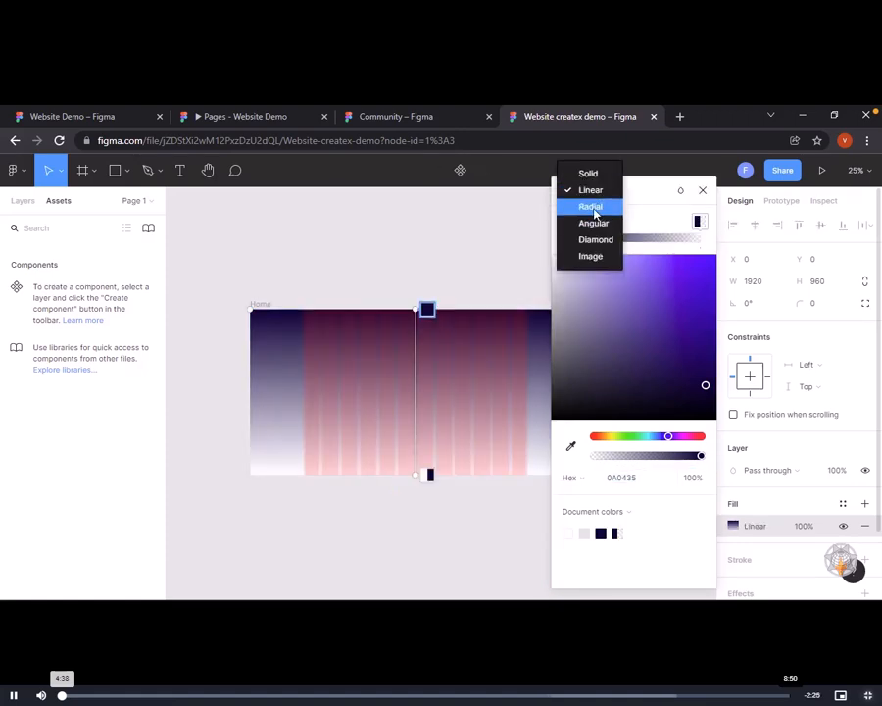
pyautogui.click(593, 208)
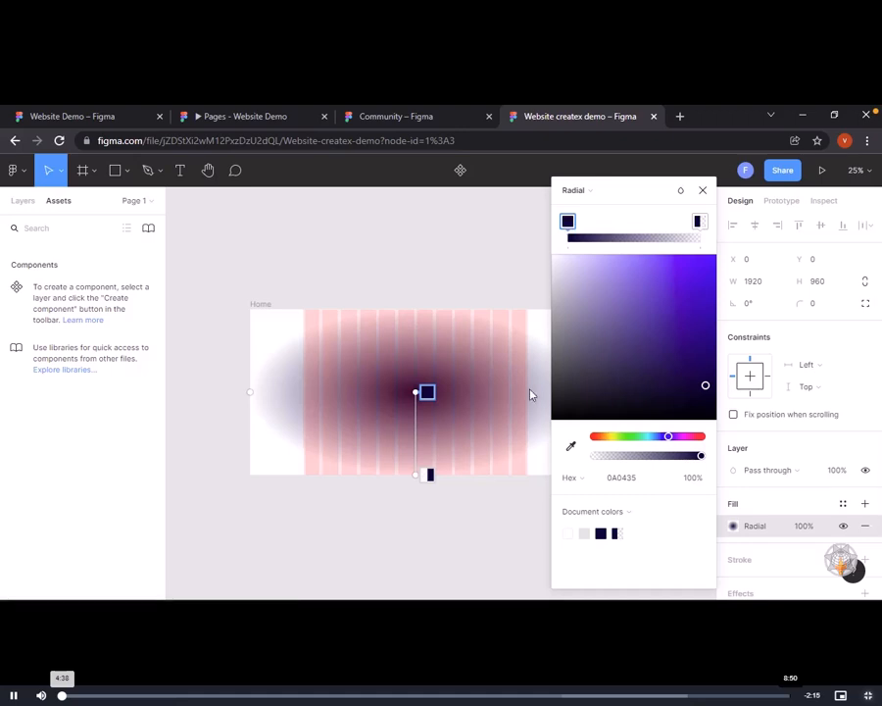
# Set the radial gradient's first stop to 0A023D and its end stop to 180A6F at 100% opacity
pyautogui.moveTo(702, 385); pyautogui.dragTo(710, 382)
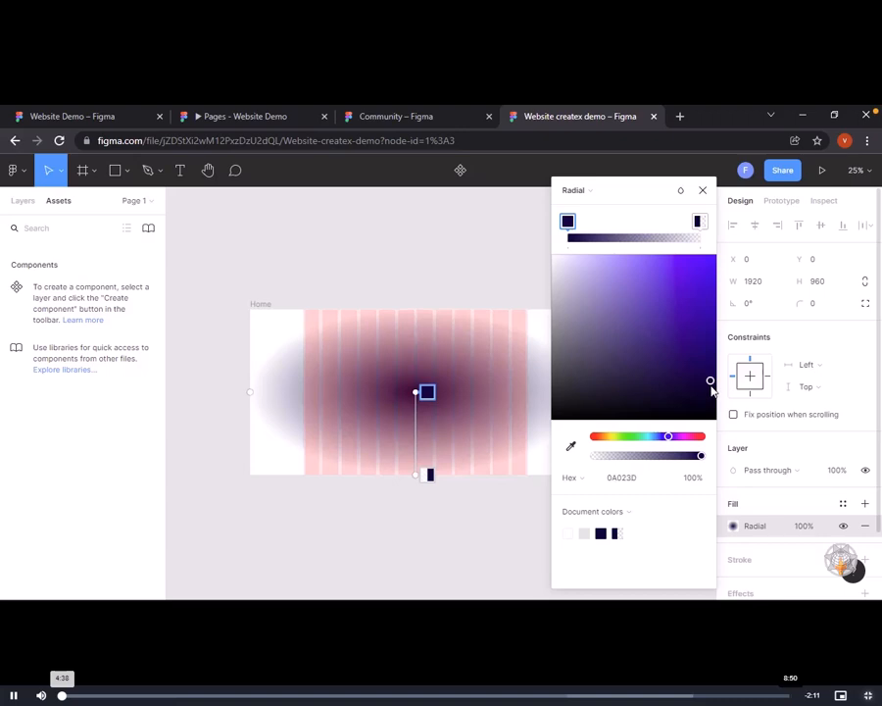
pyautogui.click(700, 221)
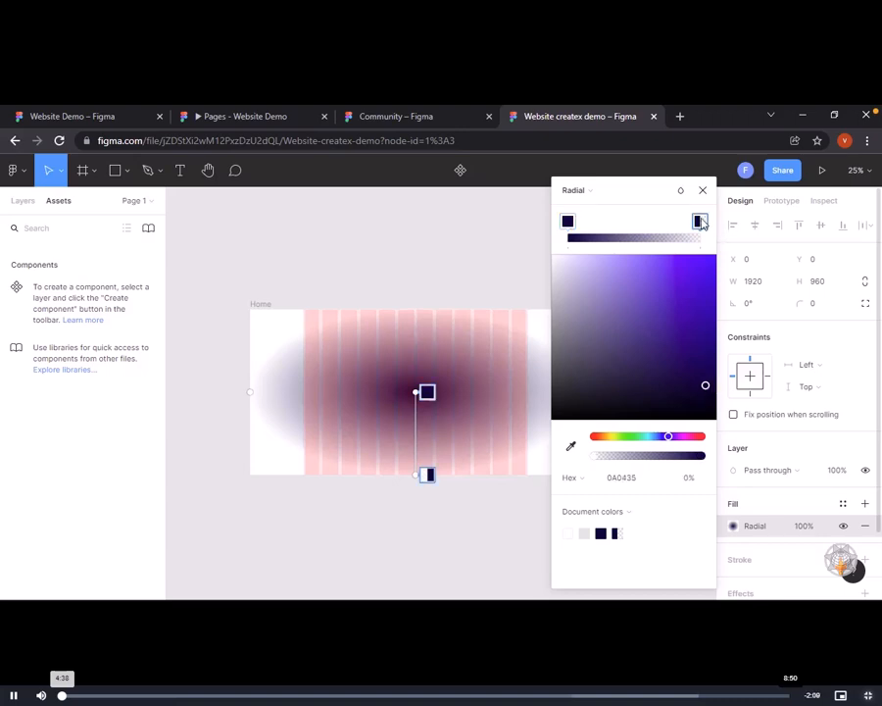
pyautogui.moveTo(705, 390)
pyautogui.mouseDown()
pyautogui.moveTo(702, 368)
pyautogui.moveTo(703, 376)
pyautogui.mouseUp()
pyautogui.moveTo(614, 457); pyautogui.dragTo(723, 459)
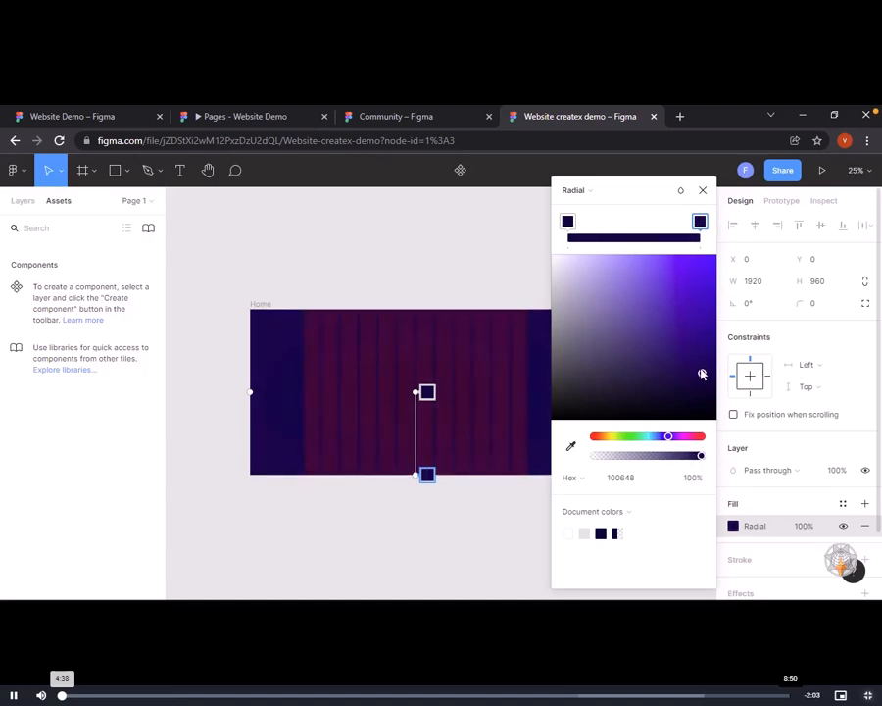
pyautogui.moveTo(702, 374)
pyautogui.mouseDown()
pyautogui.moveTo(702, 343)
pyautogui.moveTo(702, 357)
pyautogui.mouseUp()
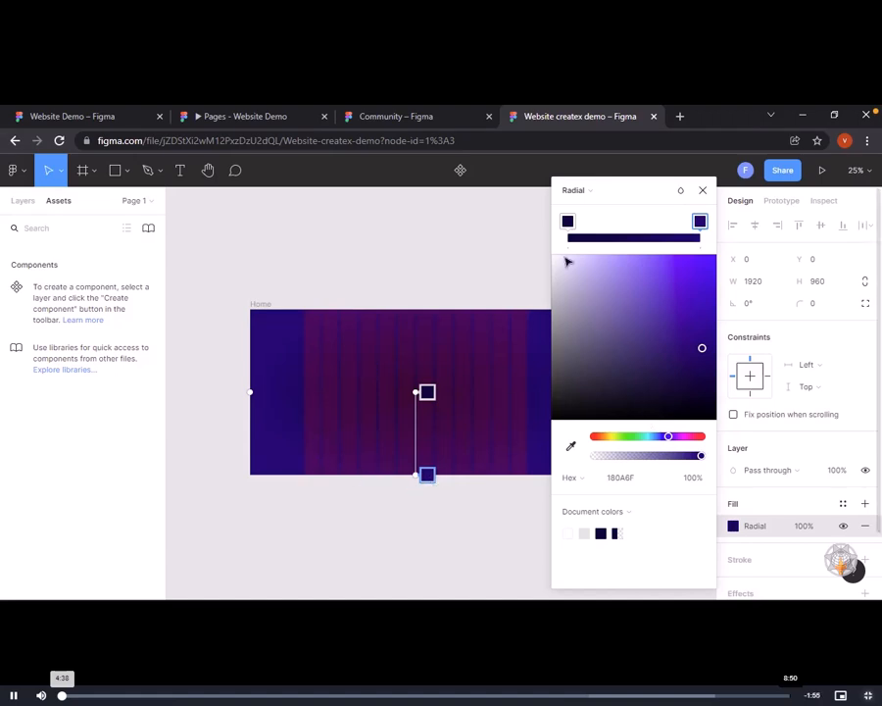
# Swap the radial gradient's stops so 180A6F sits at the center and 0A023D at the outer end
pyautogui.moveTo(391, 347); pyautogui.dragTo(336, 333)
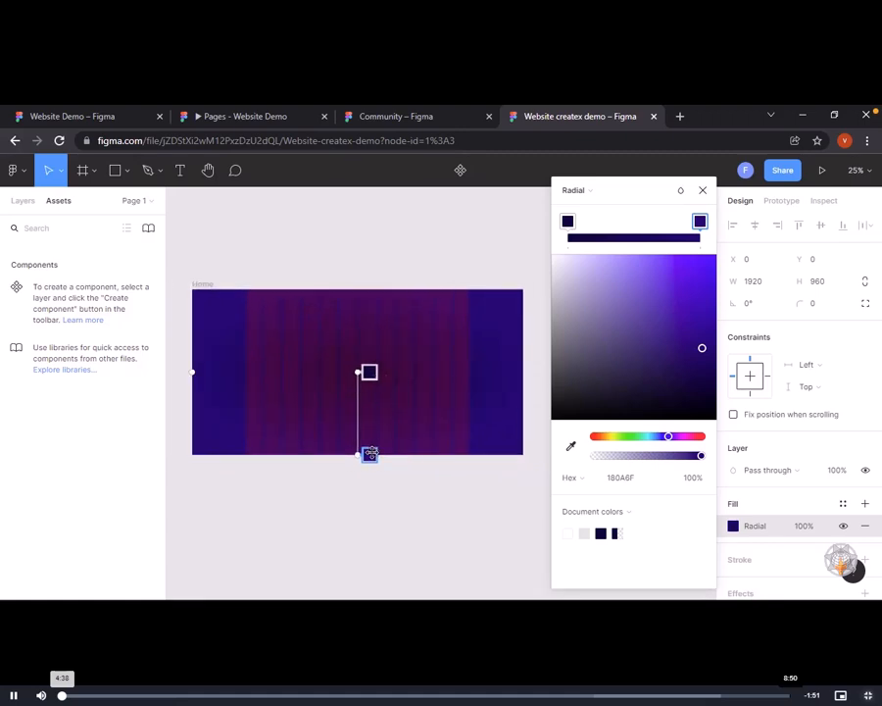
pyautogui.moveTo(369, 453)
pyautogui.mouseDown()
pyautogui.moveTo(407, 432)
pyautogui.moveTo(400, 439)
pyautogui.moveTo(392, 412)
pyautogui.moveTo(390, 429)
pyautogui.moveTo(391, 395)
pyautogui.moveTo(370, 372)
pyautogui.moveTo(365, 455)
pyautogui.mouseUp()
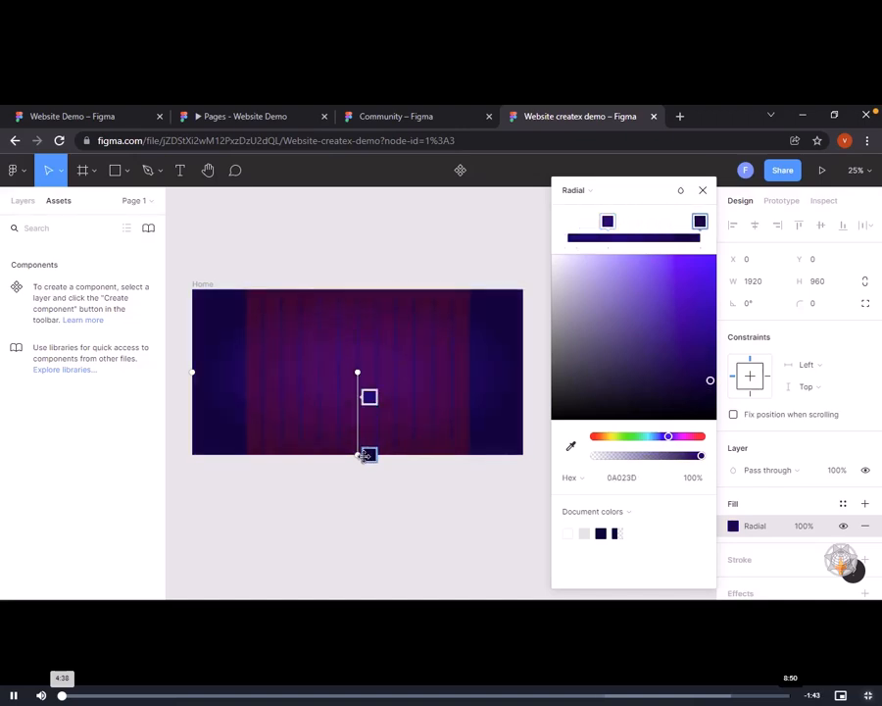
pyautogui.click(370, 397)
pyautogui.moveTo(370, 395); pyautogui.dragTo(368, 371)
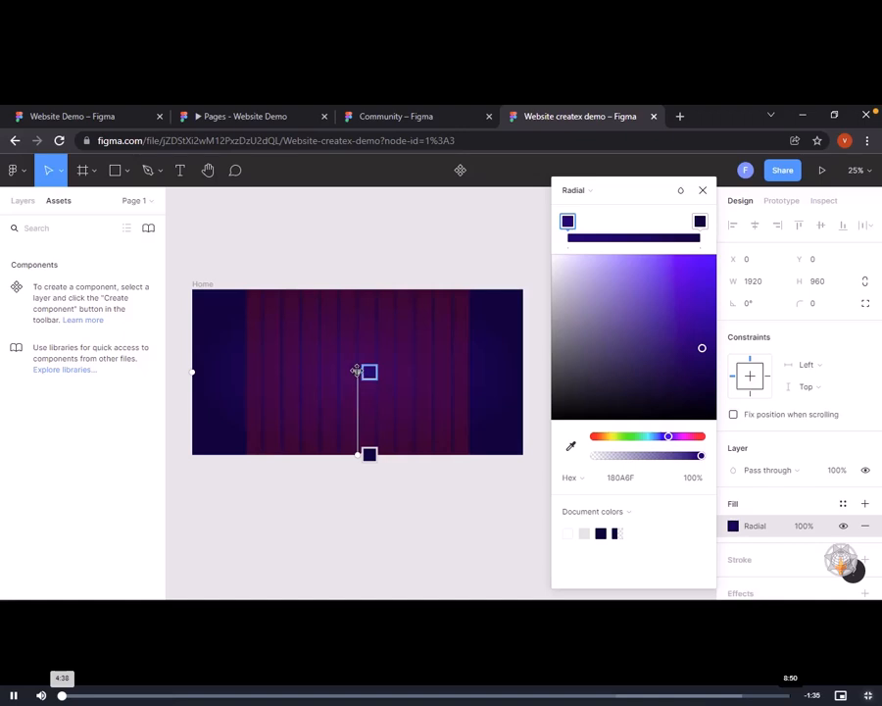
# Stretch the radial gradient across the rectangle, from just beyond its right edge to its left edge, and close the color picker
pyautogui.moveTo(356, 371); pyautogui.dragTo(519, 357)
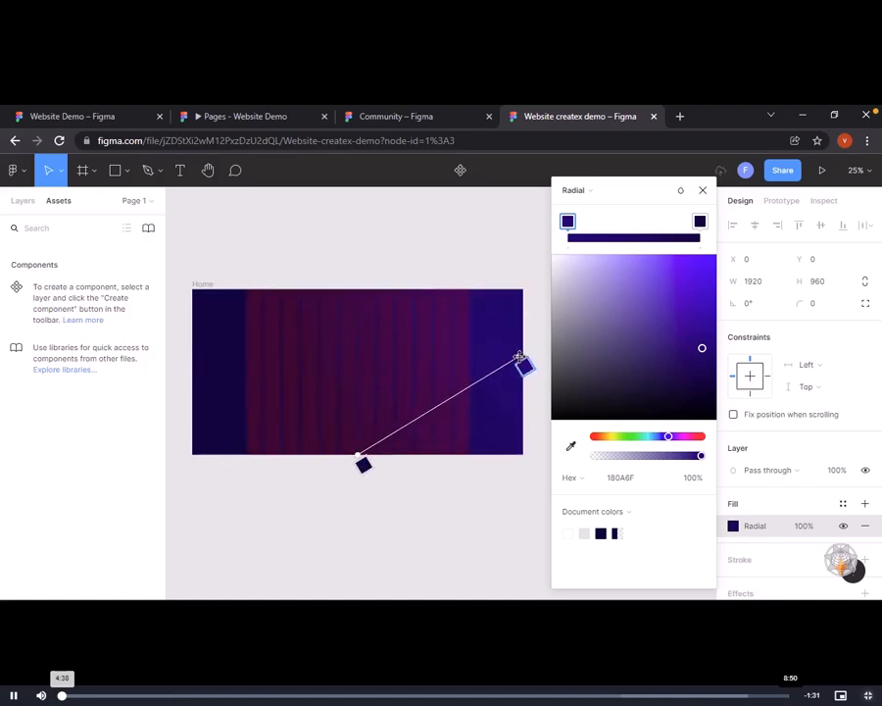
pyautogui.moveTo(359, 459); pyautogui.dragTo(187, 398)
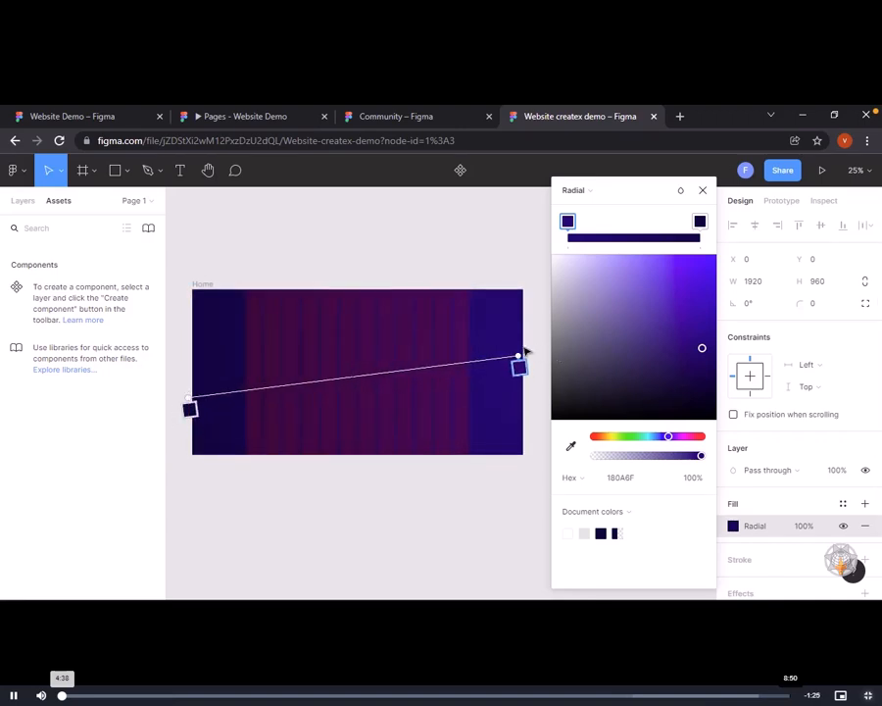
pyautogui.moveTo(518, 355); pyautogui.dragTo(545, 351)
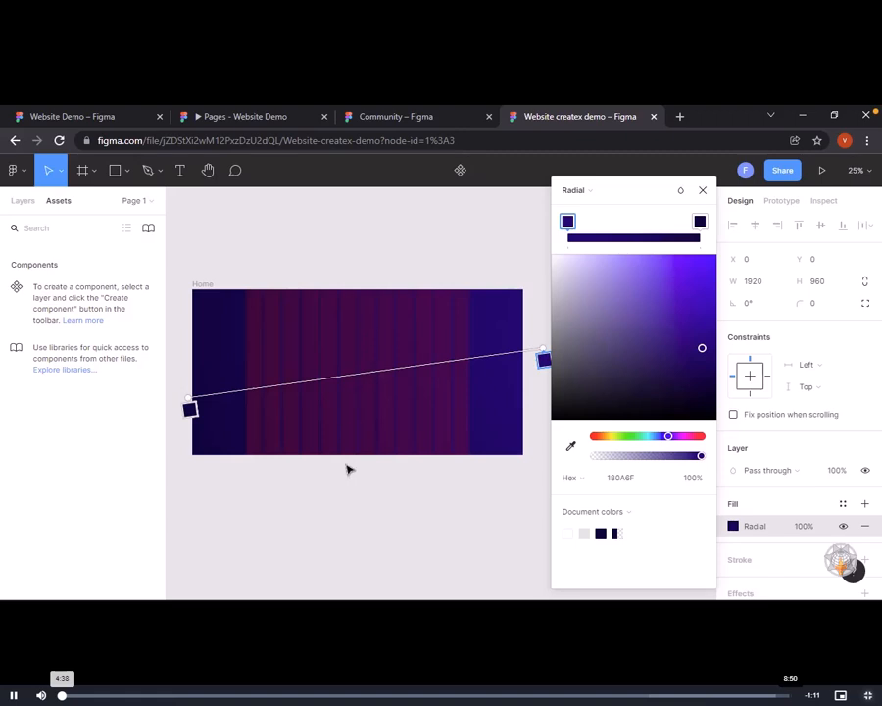
pyautogui.click(704, 192)
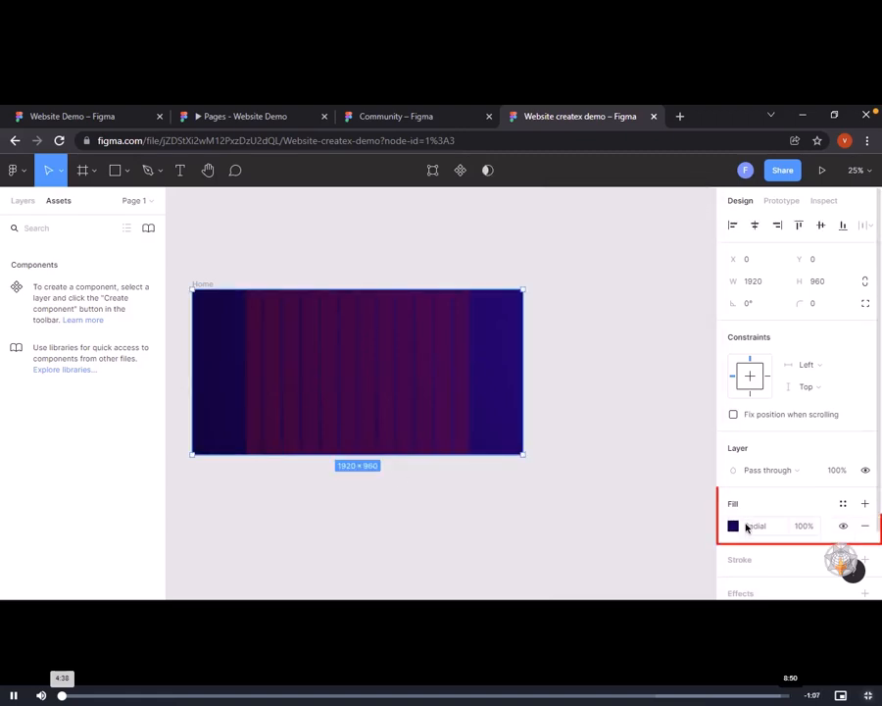
# Create a new color style named Headercolor from the rectangle's radial fill
pyautogui.click(844, 504)
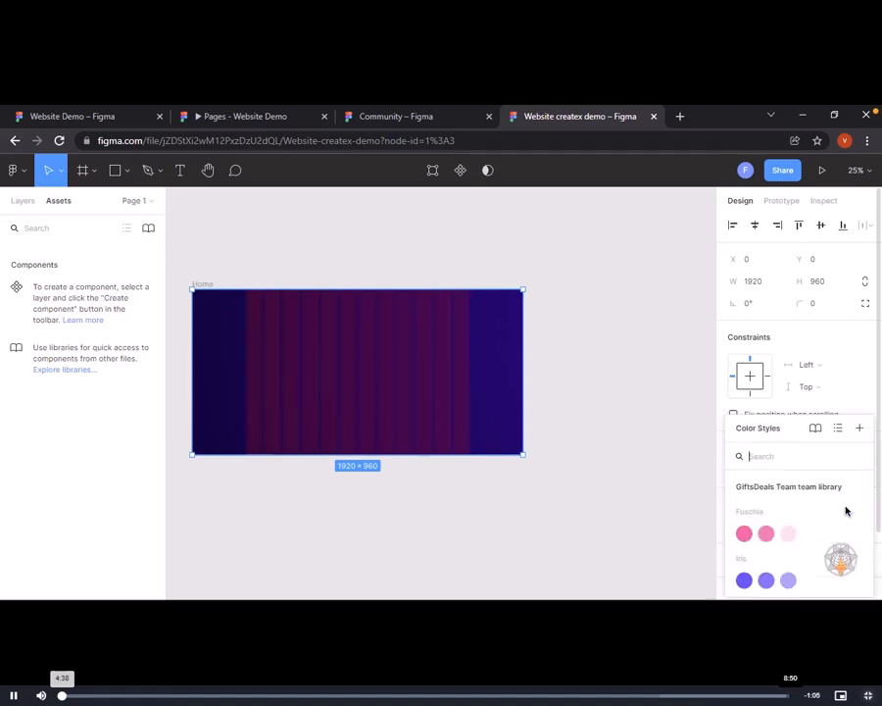
pyautogui.click(860, 429)
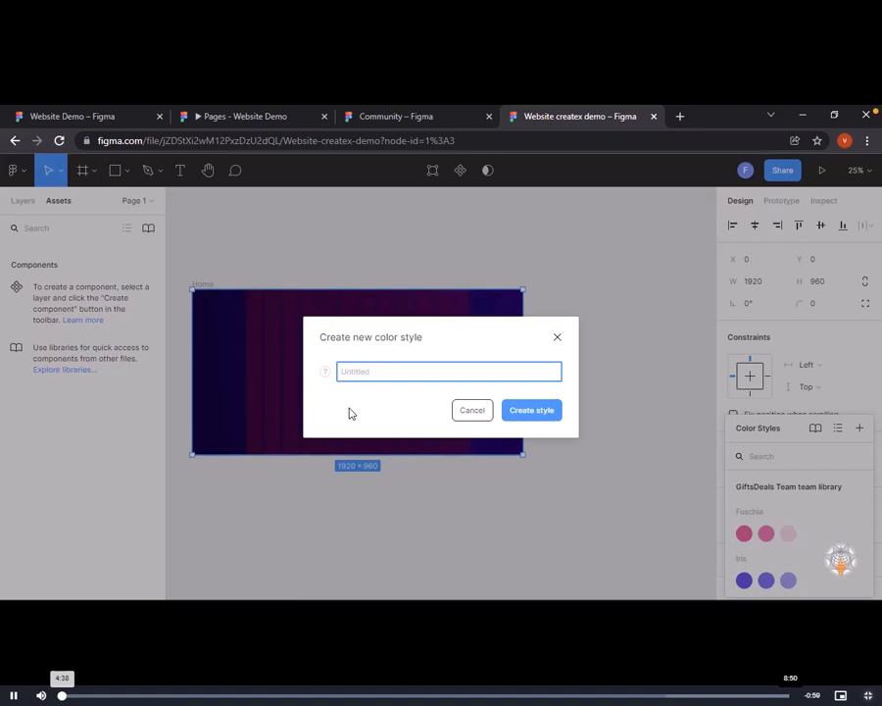
pyautogui.write('Headercolor')
pyautogui.press('Return')
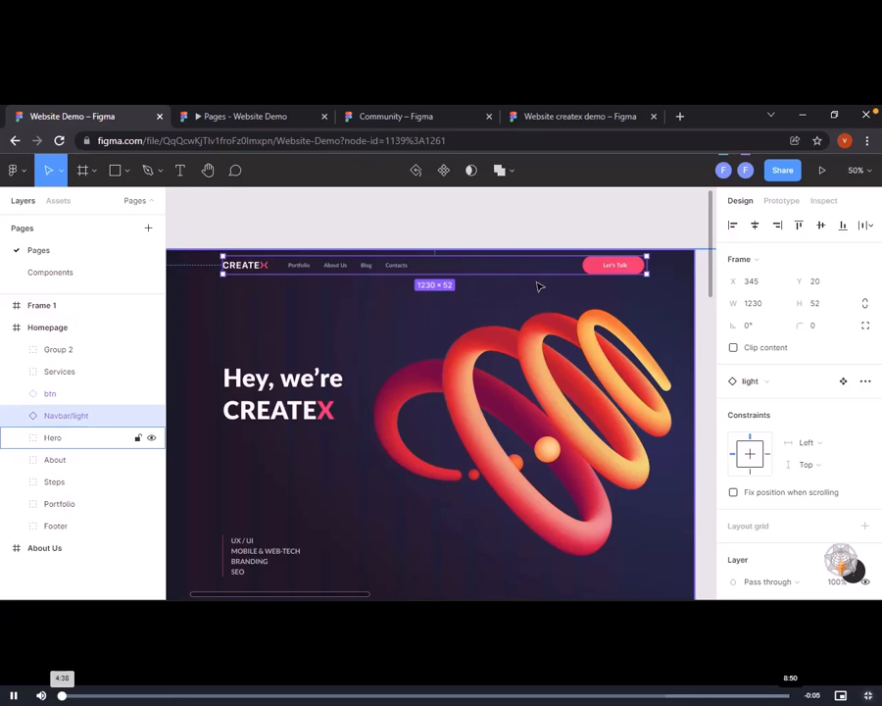
# Leave the full-screen lesson video and open the Take-A-Challenge item below Frame, Grid and Background
pyautogui.click(347, 246)
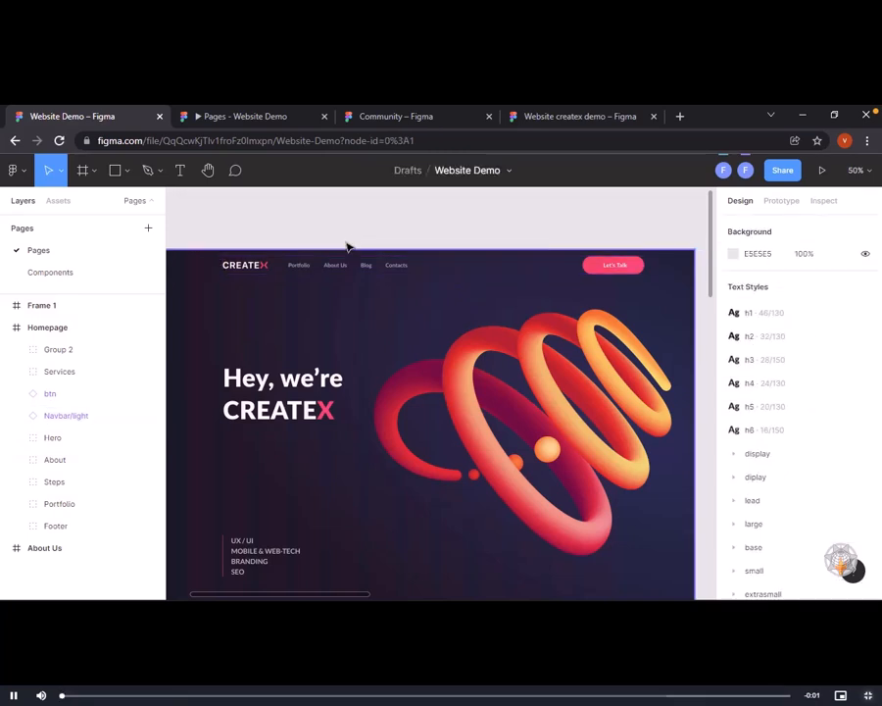
pyautogui.click(868, 695)
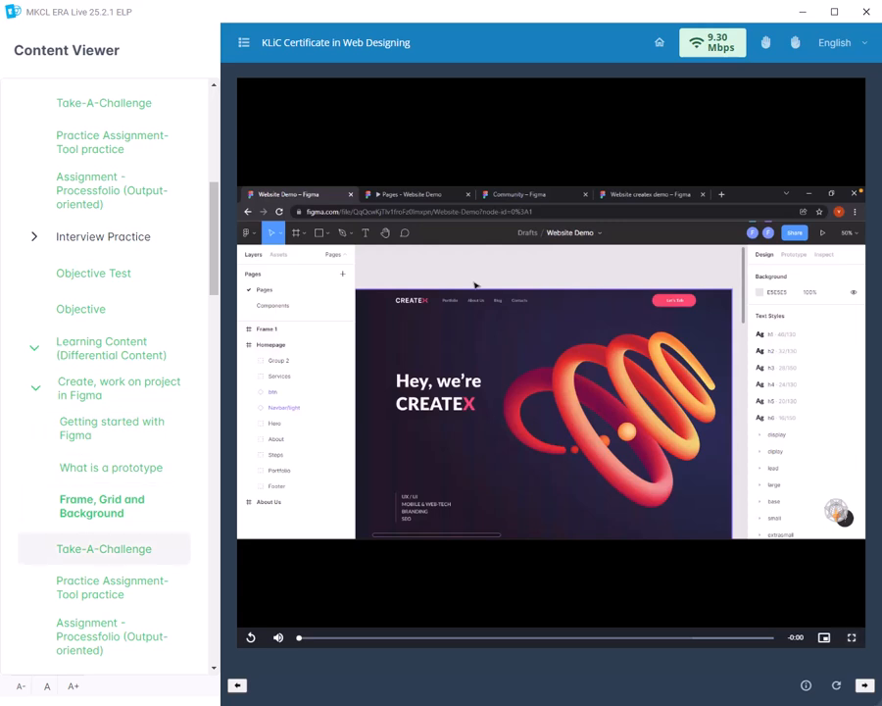
pyautogui.click(103, 549)
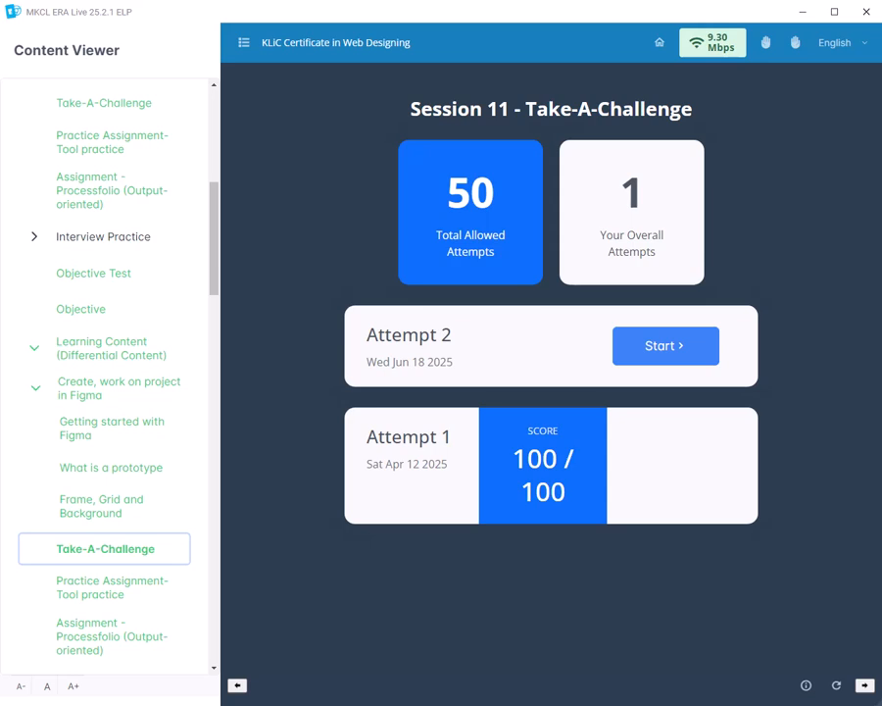
# Start a new Session 11 Take-A-Challenge attempt and submit Figma.com as the website for logging in to a Figma account
pyautogui.click(665, 346)
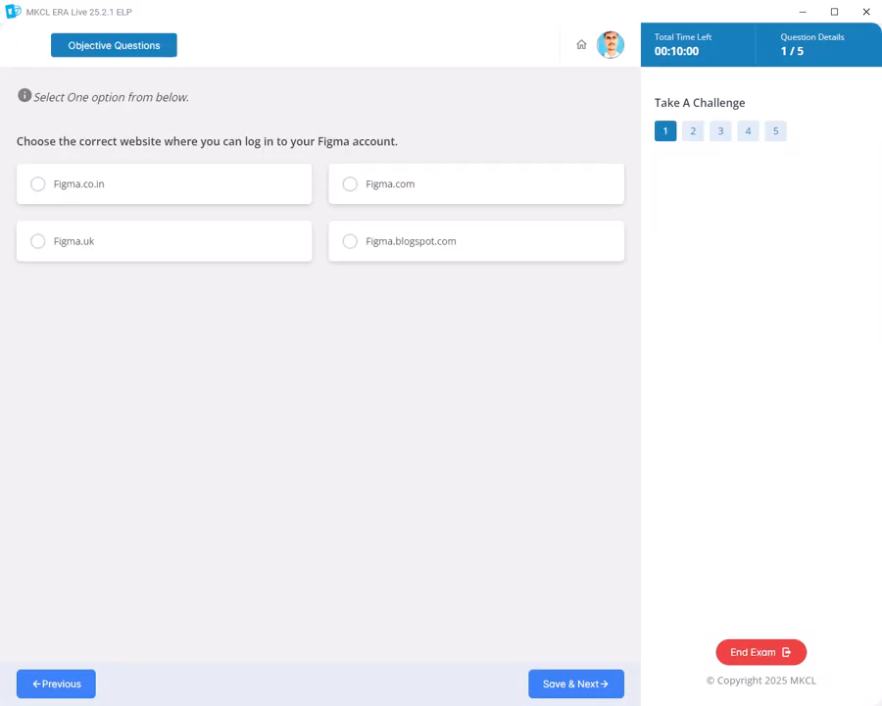
pyautogui.click(79, 184)
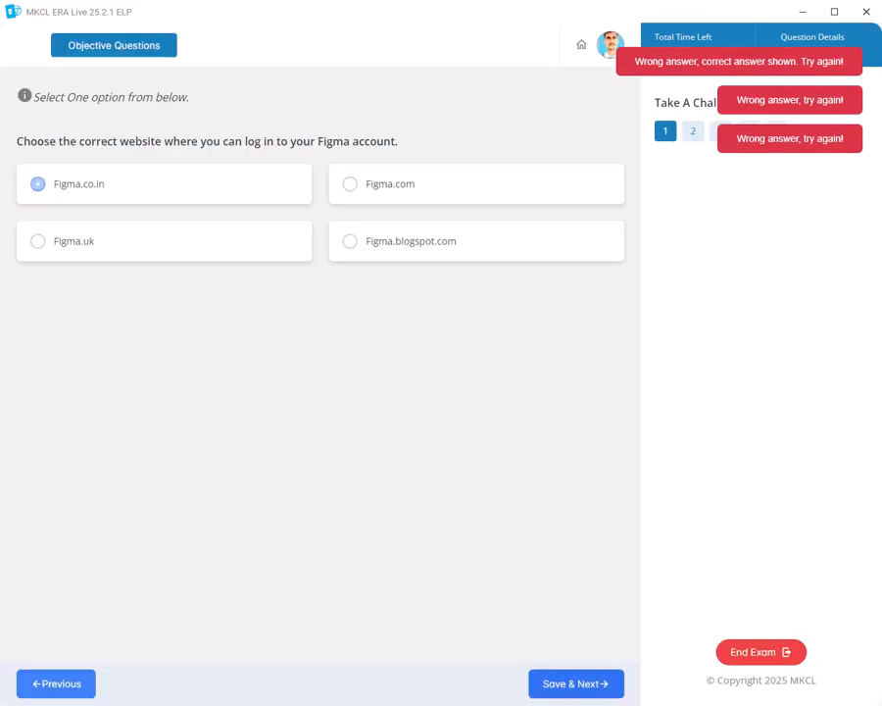
pyautogui.click(412, 184)
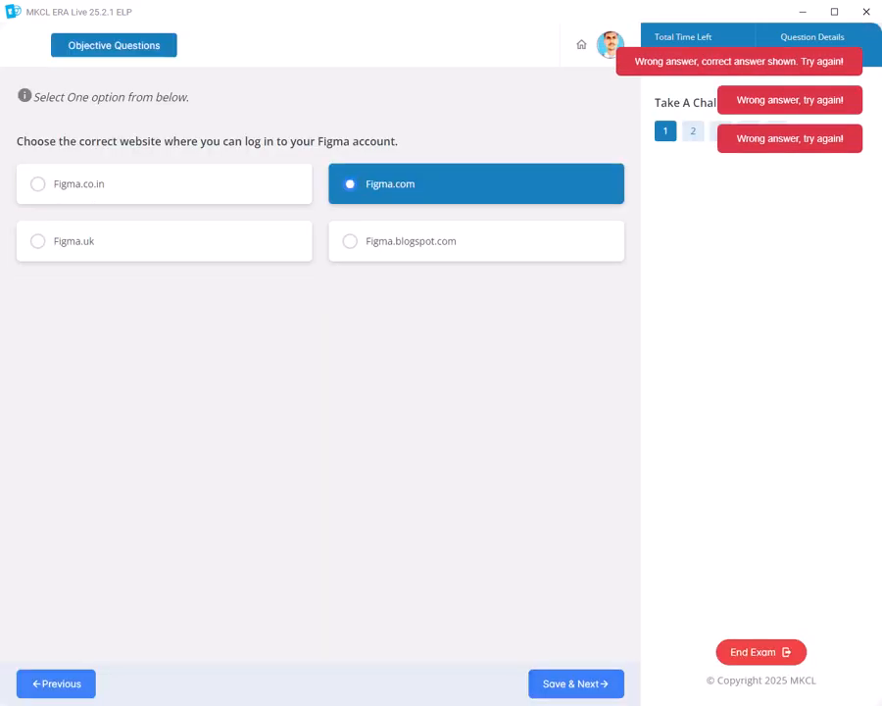
pyautogui.click(576, 684)
# Answer the Figma file storage question with storage in your system, and retry it with storage in the cloud
pyautogui.click(134, 184)
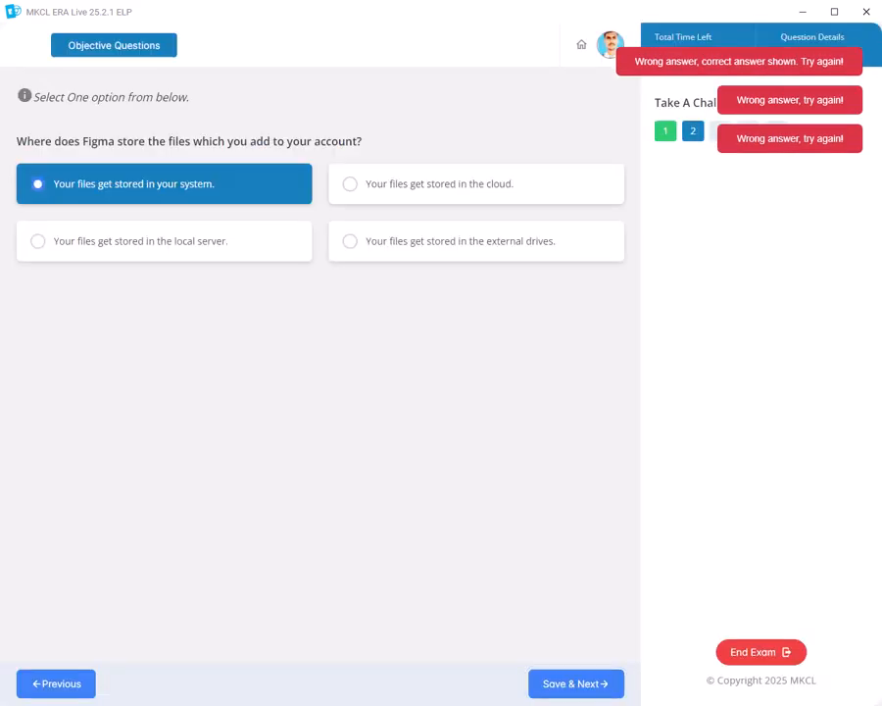
pyautogui.click(577, 685)
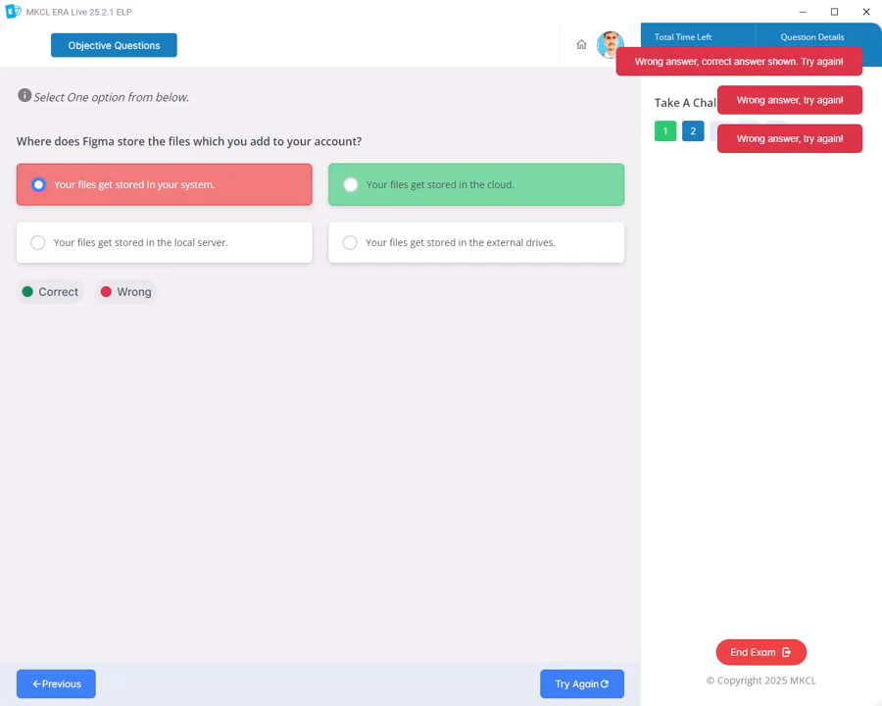
pyautogui.click(582, 683)
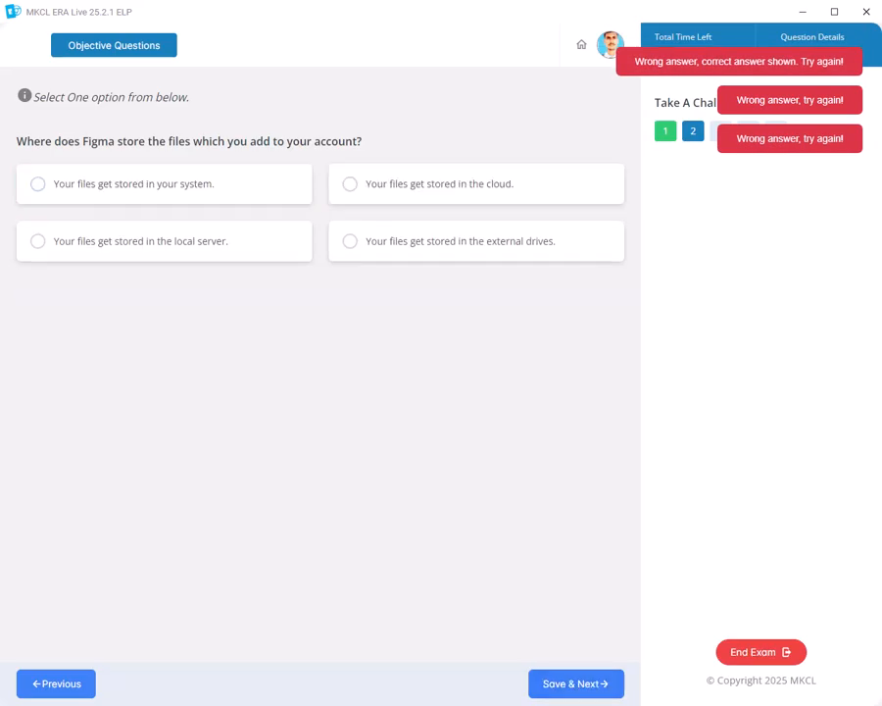
pyautogui.click(439, 184)
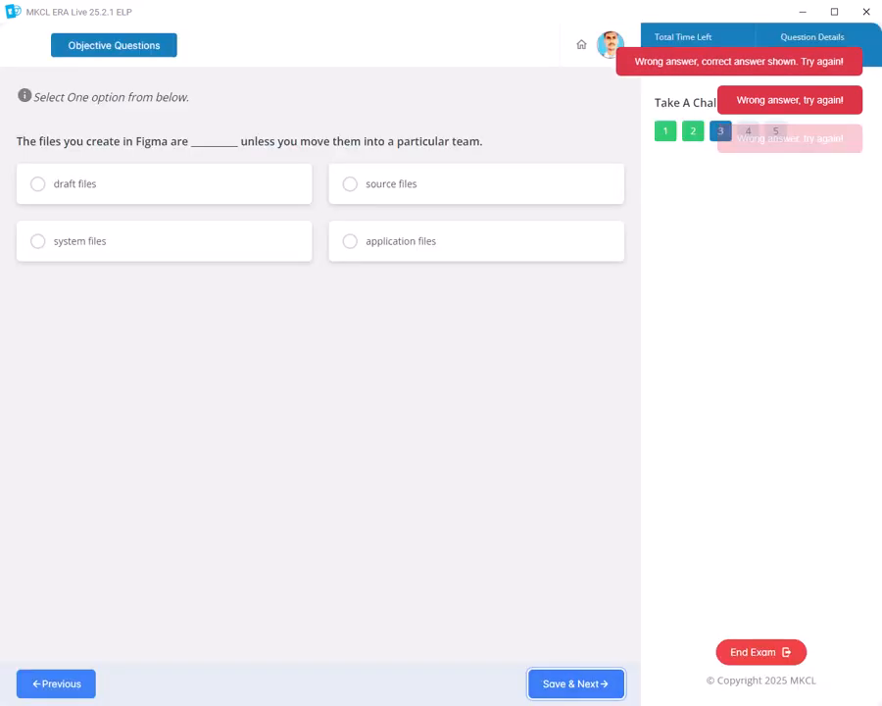
# Answer the question on Figma files not moved into a team with source files, and retry it with draft files
pyautogui.click(411, 184)
pyautogui.click(576, 683)
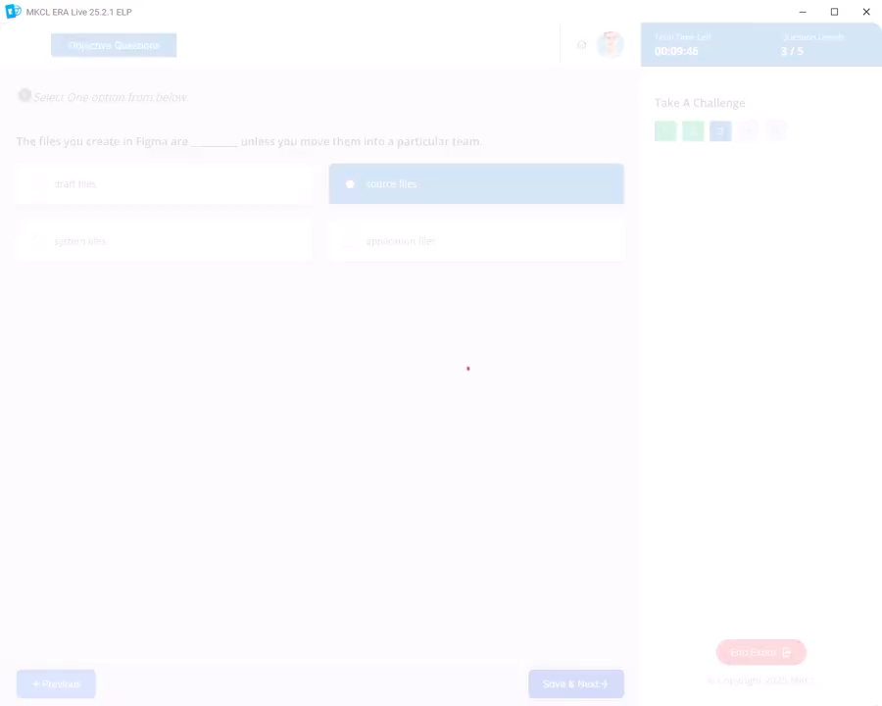
pyautogui.click(576, 683)
pyautogui.click(576, 683)
pyautogui.click(579, 683)
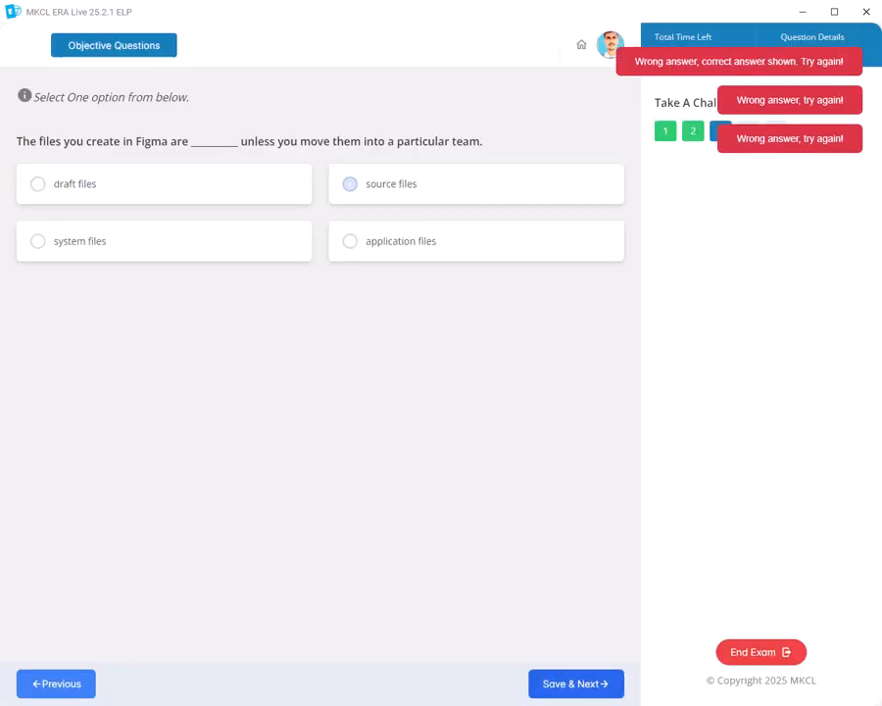
pyautogui.click(74, 184)
pyautogui.click(576, 683)
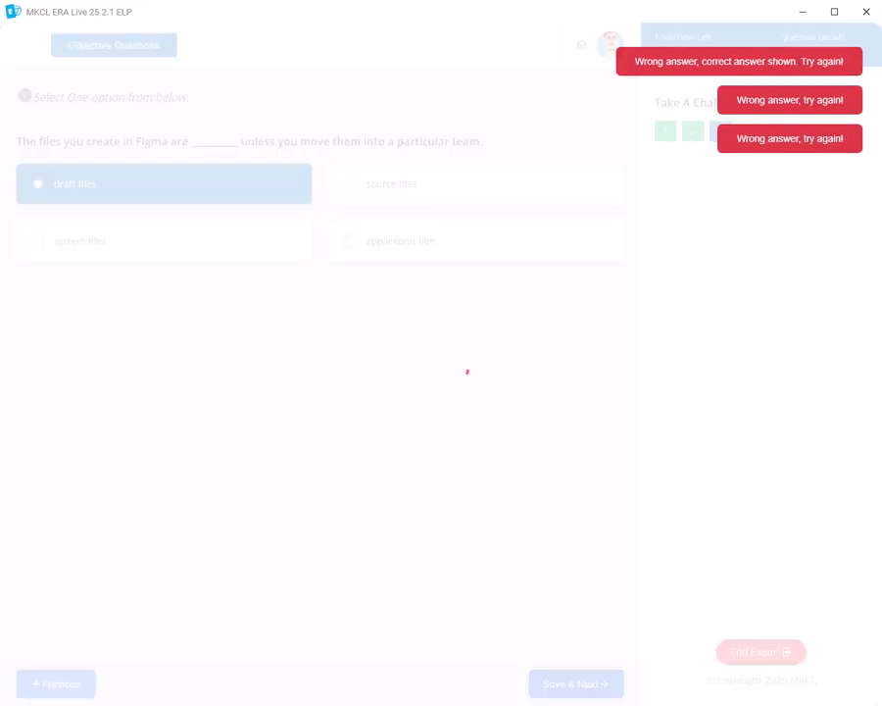
# Answer the statement about team projects helping large groups with FALSE, and retry it with TRUE
pyautogui.click(477, 203)
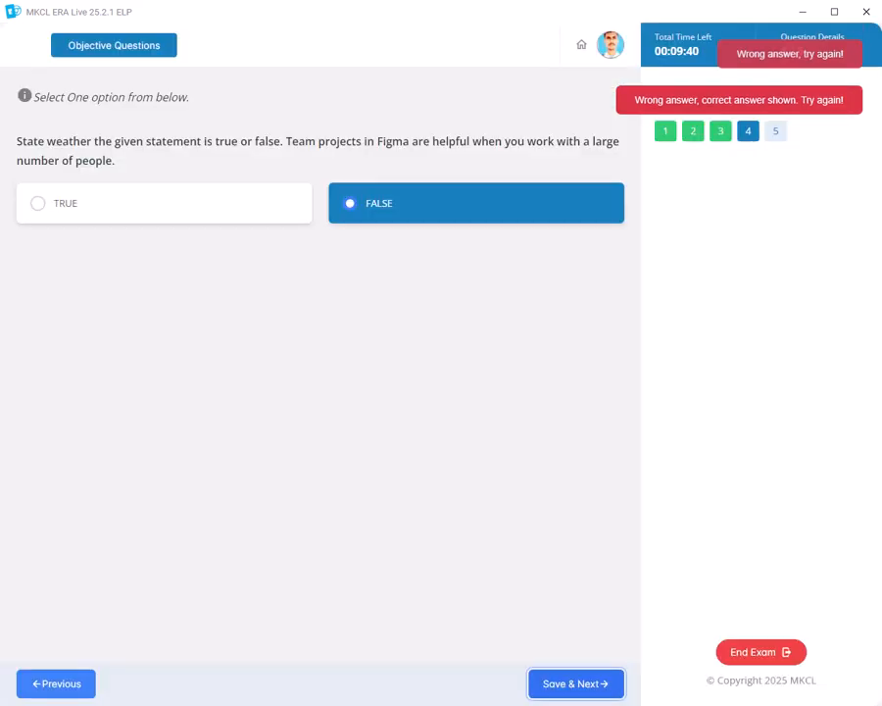
pyautogui.click(576, 683)
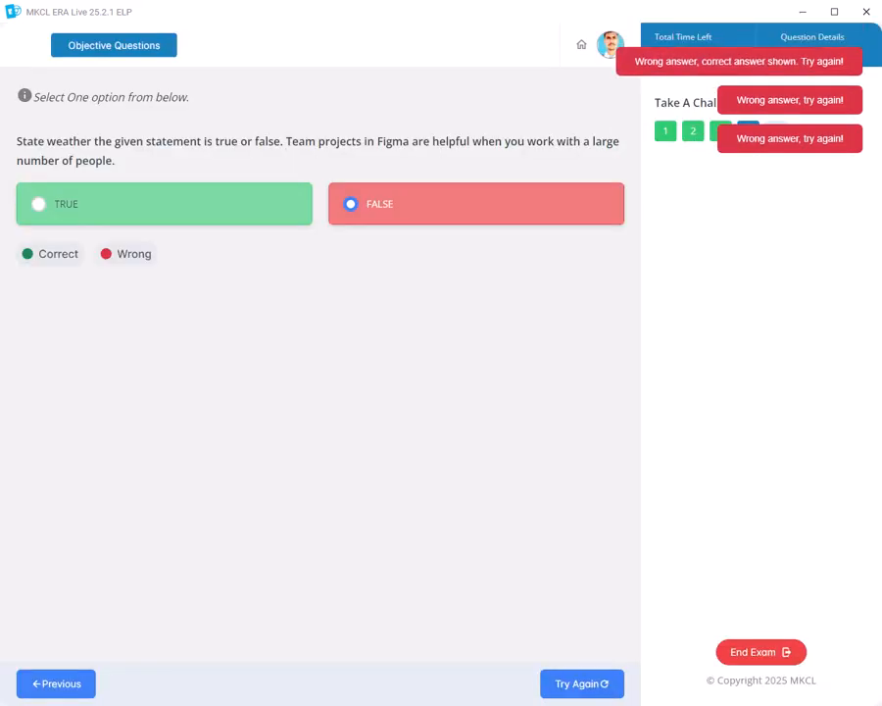
pyautogui.click(582, 684)
pyautogui.click(164, 203)
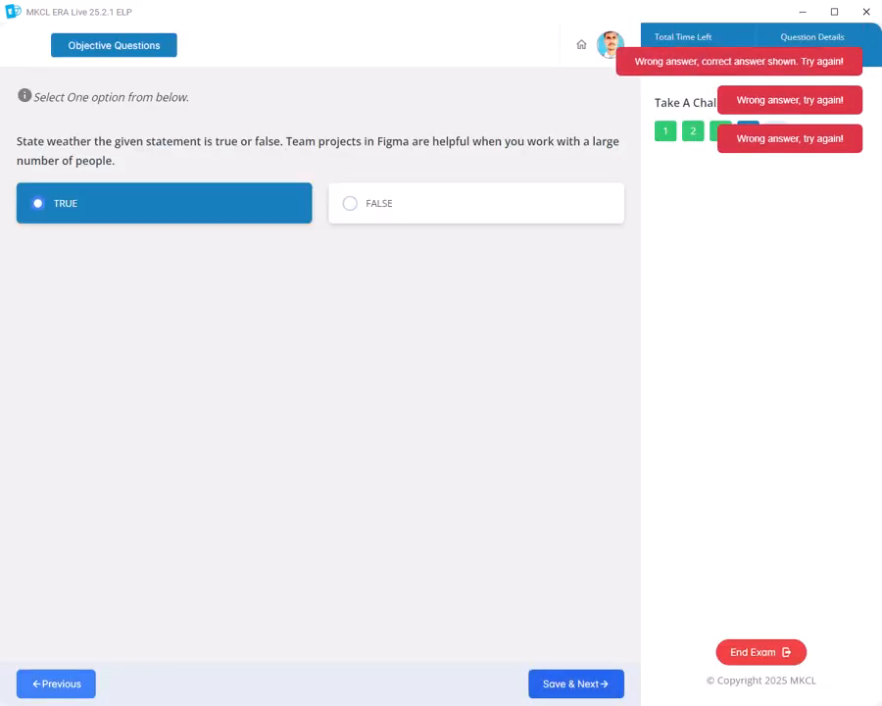
pyautogui.click(577, 683)
# Answer the widgets and plug-ins question with the Icons page, retry with the Community page, and end the exam
pyautogui.click(164, 184)
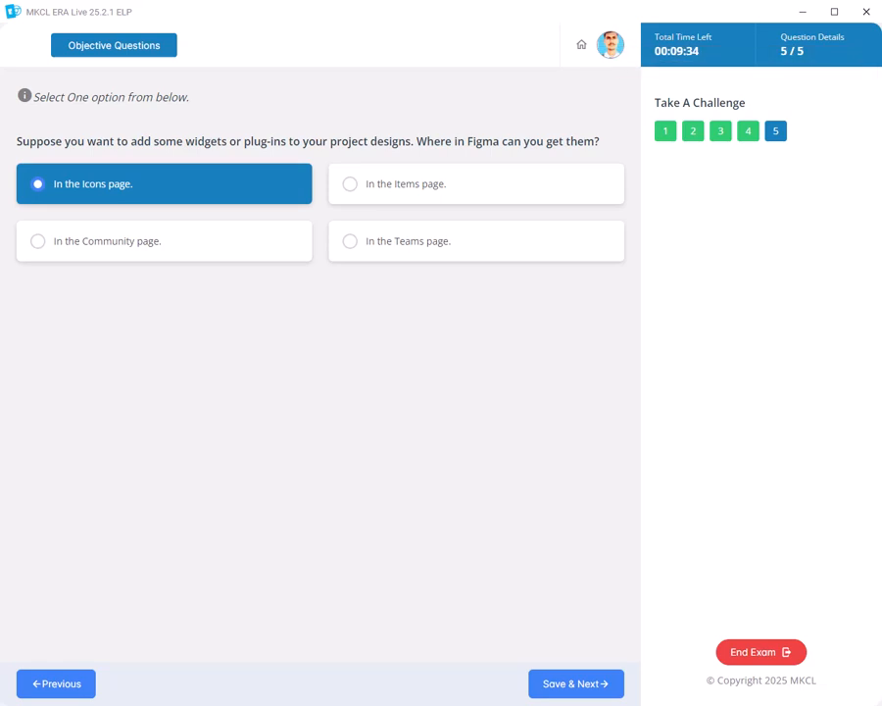
pyautogui.click(576, 684)
pyautogui.click(576, 683)
pyautogui.click(576, 684)
pyautogui.click(576, 683)
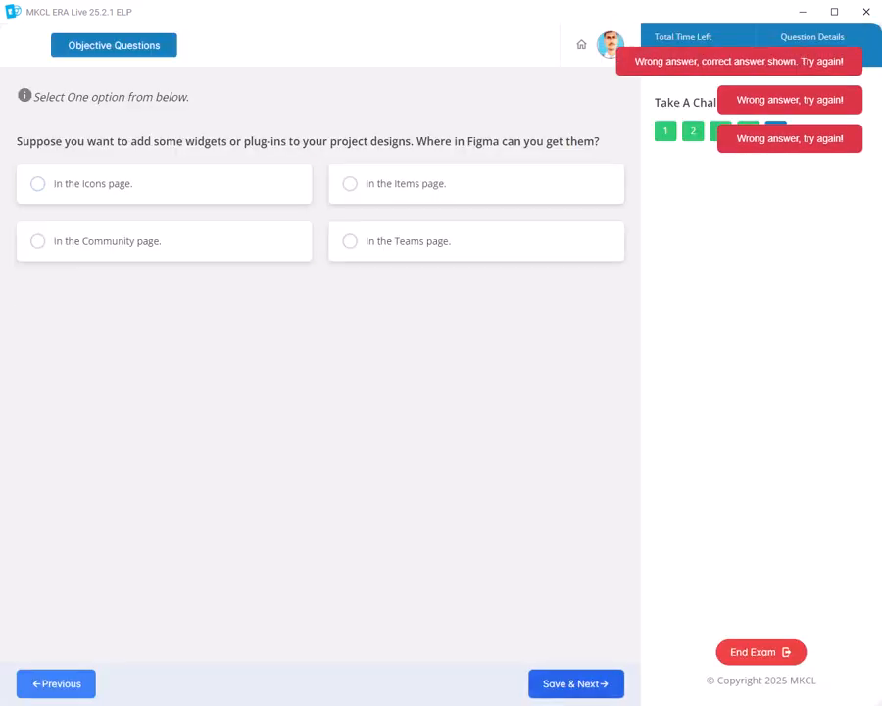
pyautogui.click(163, 241)
pyautogui.click(576, 683)
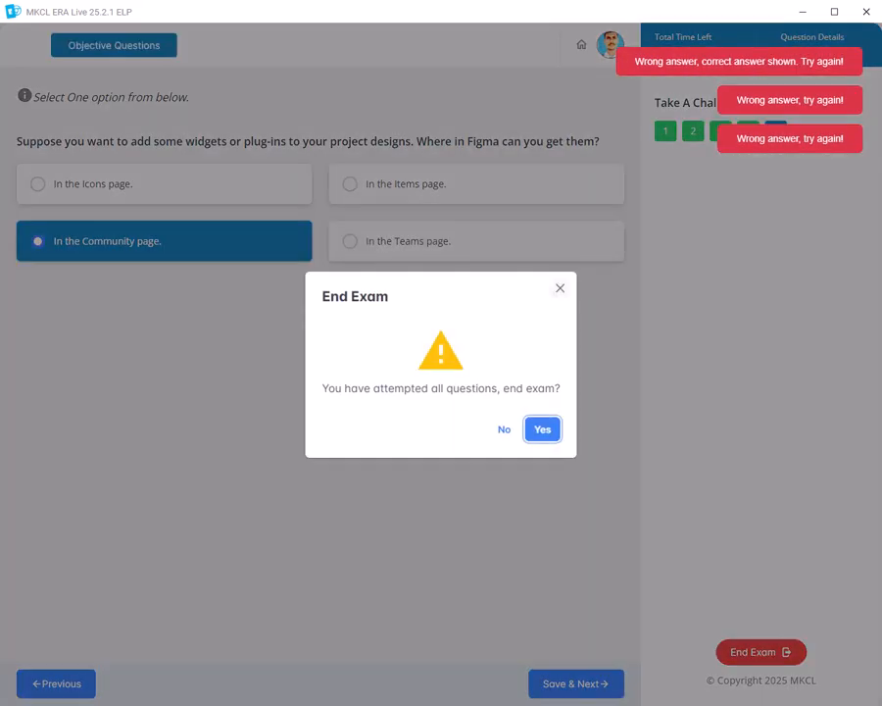
pyautogui.click(542, 428)
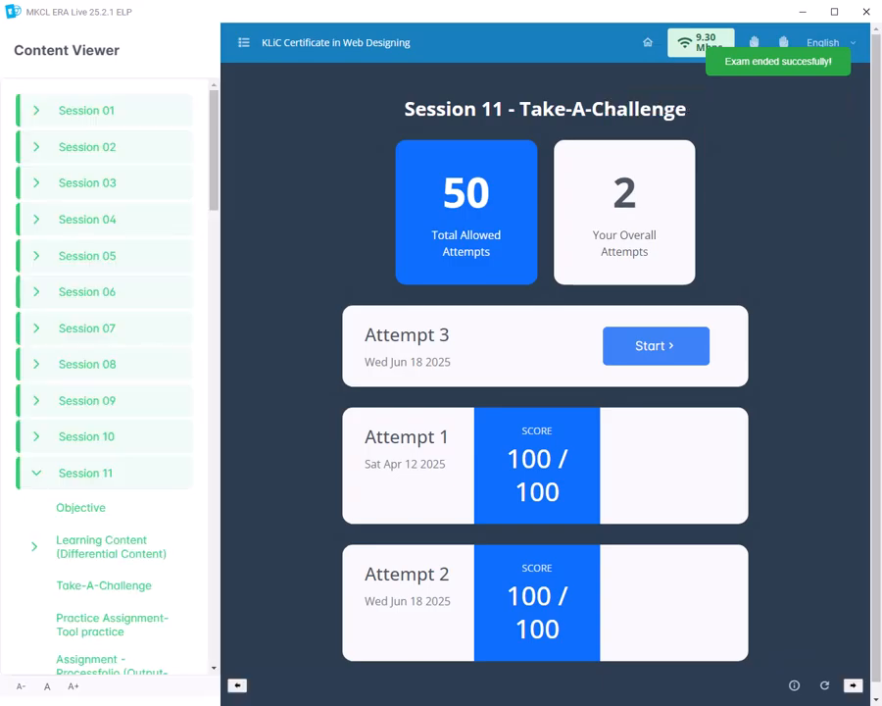
# Open the Interview Question video in the Interview Practice section below Session 11's second Take-A-Challenge
pyautogui.scroll(-3, 108, 339)
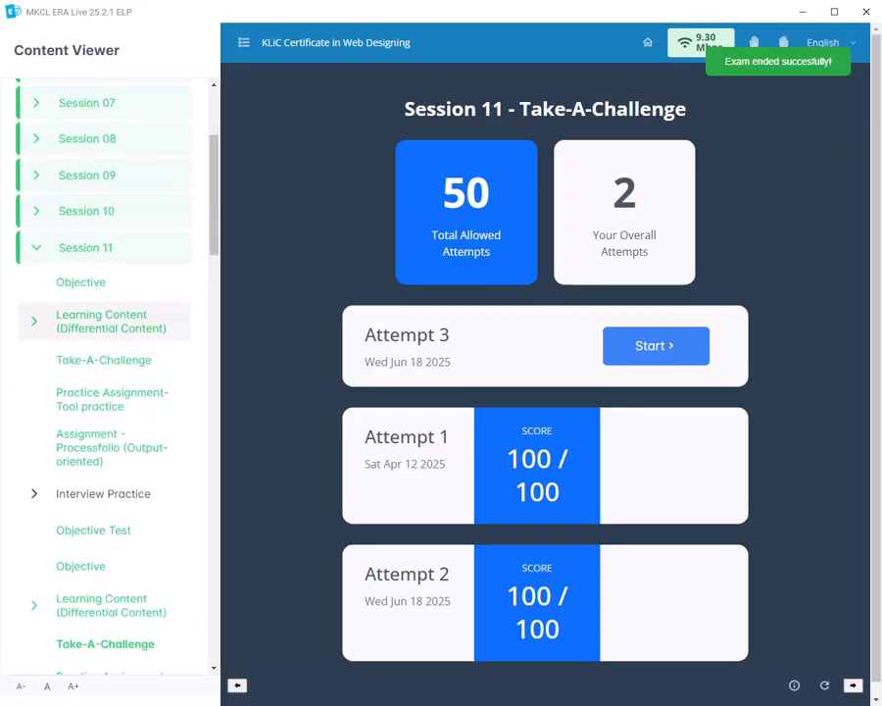
pyautogui.scroll(-2, 103, 341)
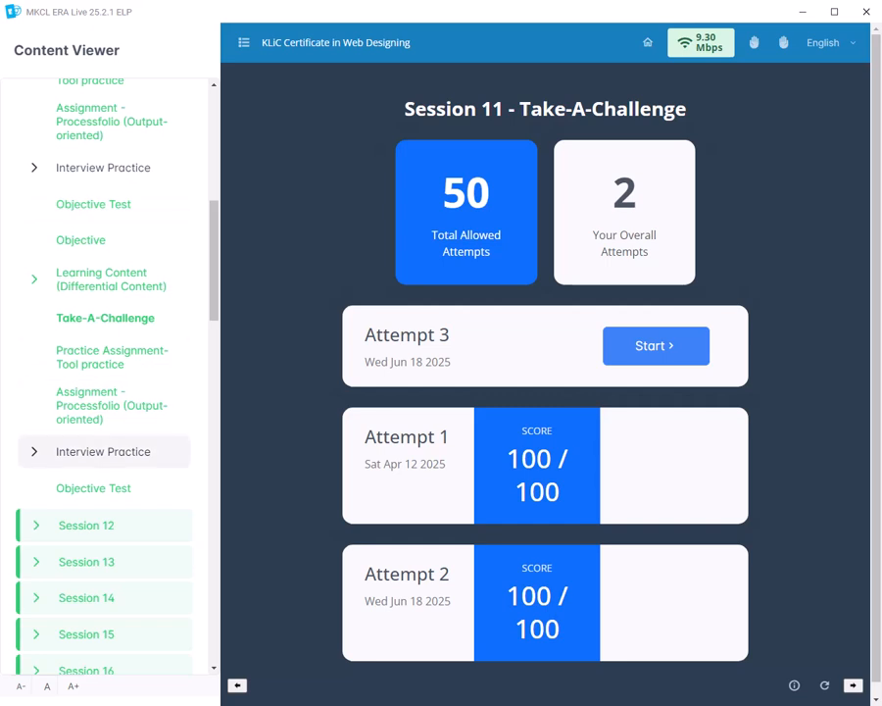
pyautogui.click(103, 451)
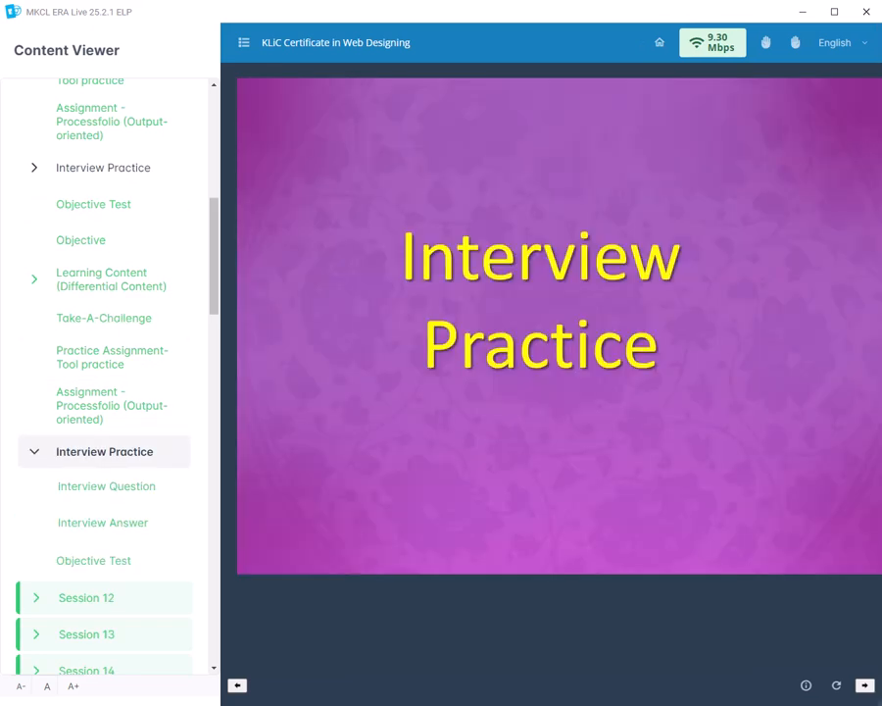
pyautogui.click(106, 486)
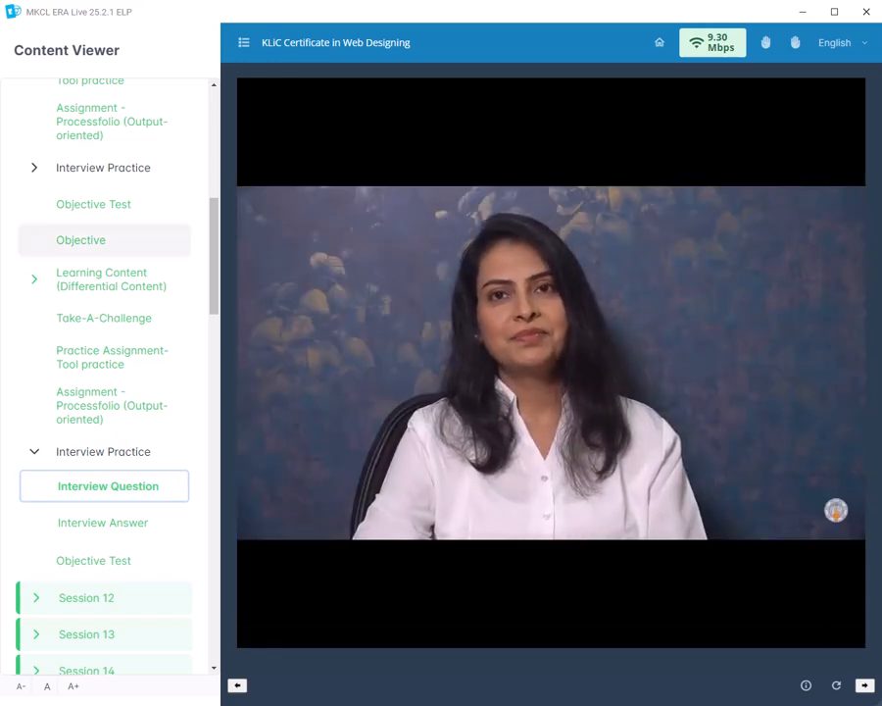
# Expand Session 11's second Learning Content section and its Create, work on project in Figma lesson
pyautogui.click(108, 279)
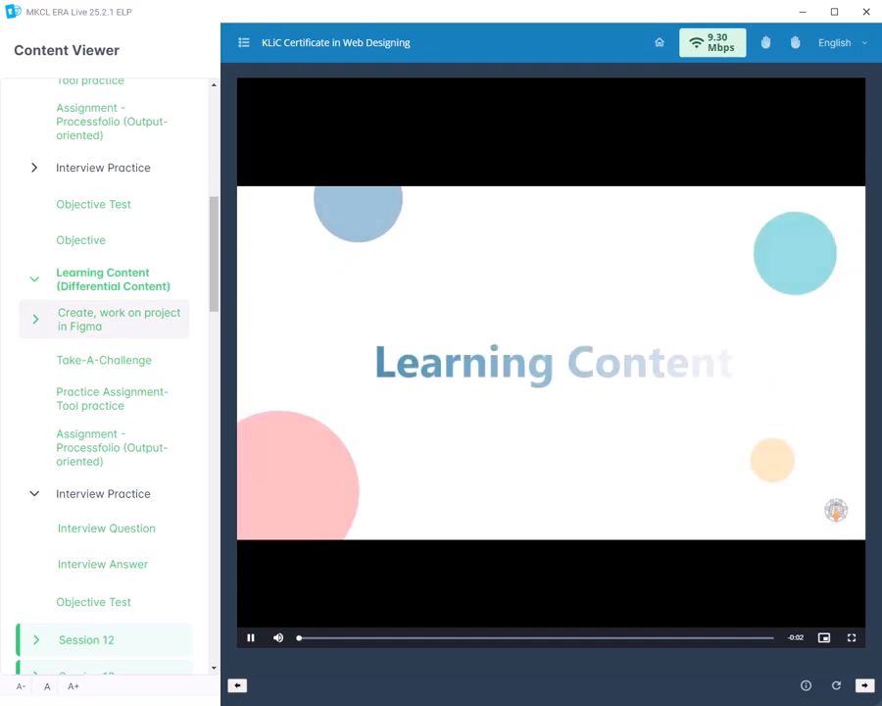
pyautogui.click(118, 319)
pyautogui.scroll(-3, 108, 226)
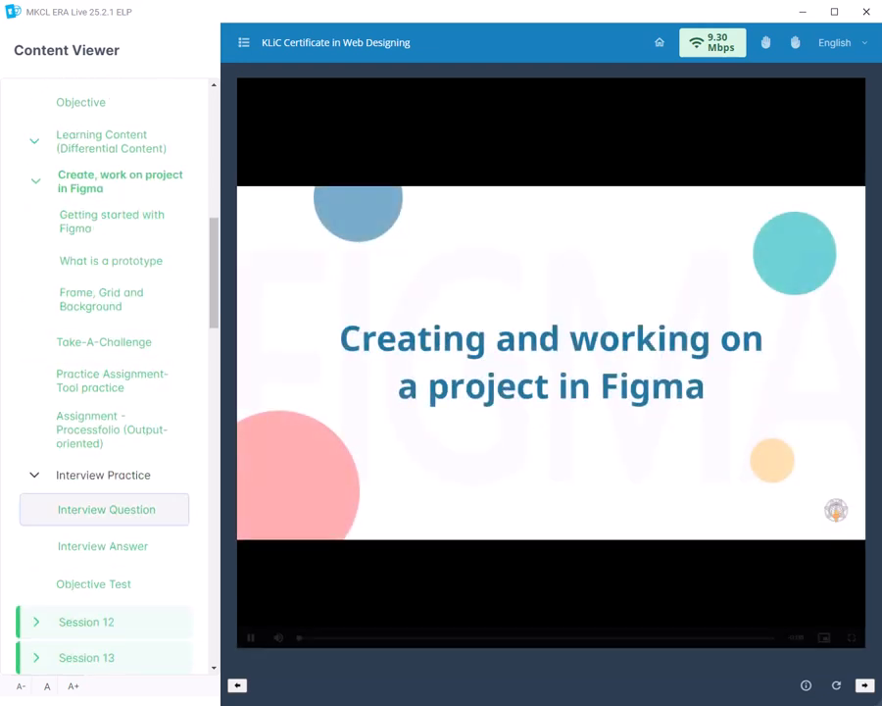
# Play the Interview Question and Interview Answer videos of the second Interview Practice section
pyautogui.click(106, 509)
pyautogui.scroll(-3, 108, 392)
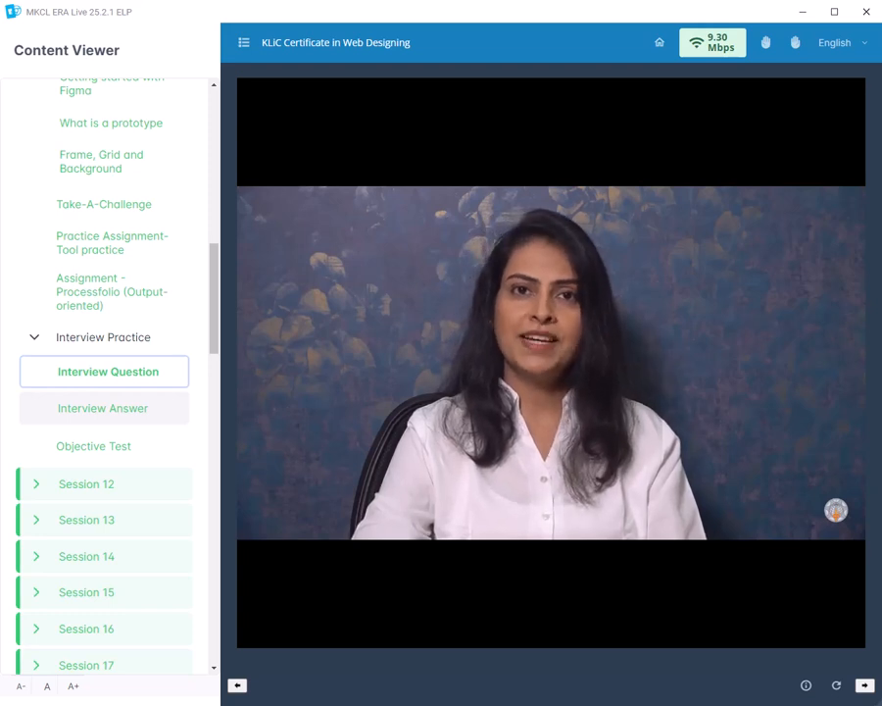
pyautogui.click(104, 408)
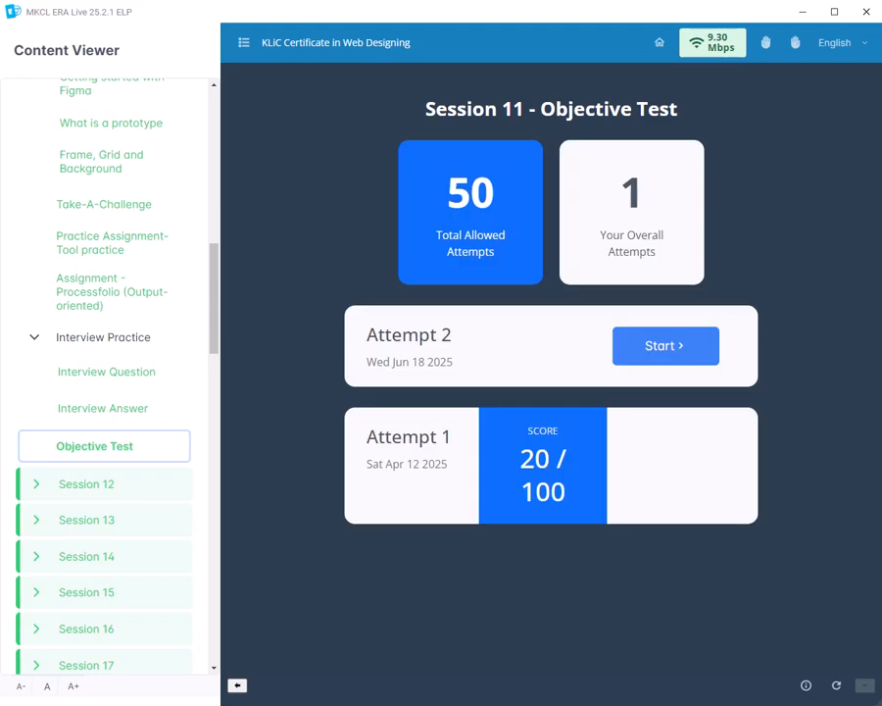
# Start a new Session 11 Objective Test attempt, submitting The FigMap files feature for brainstorming and Control+Shift+P for exporting
pyautogui.click(666, 346)
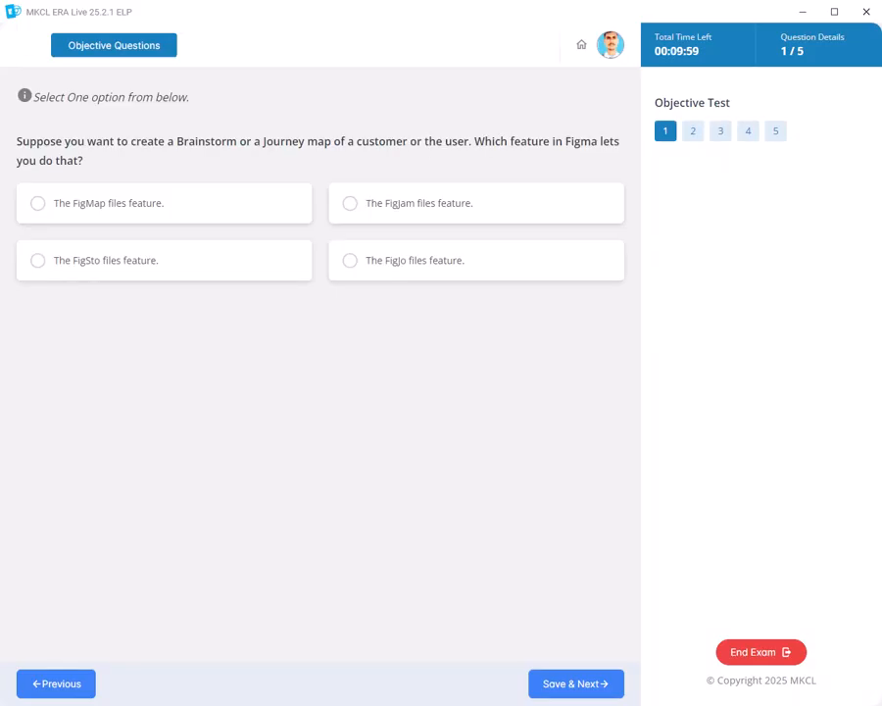
pyautogui.click(109, 202)
pyautogui.click(576, 683)
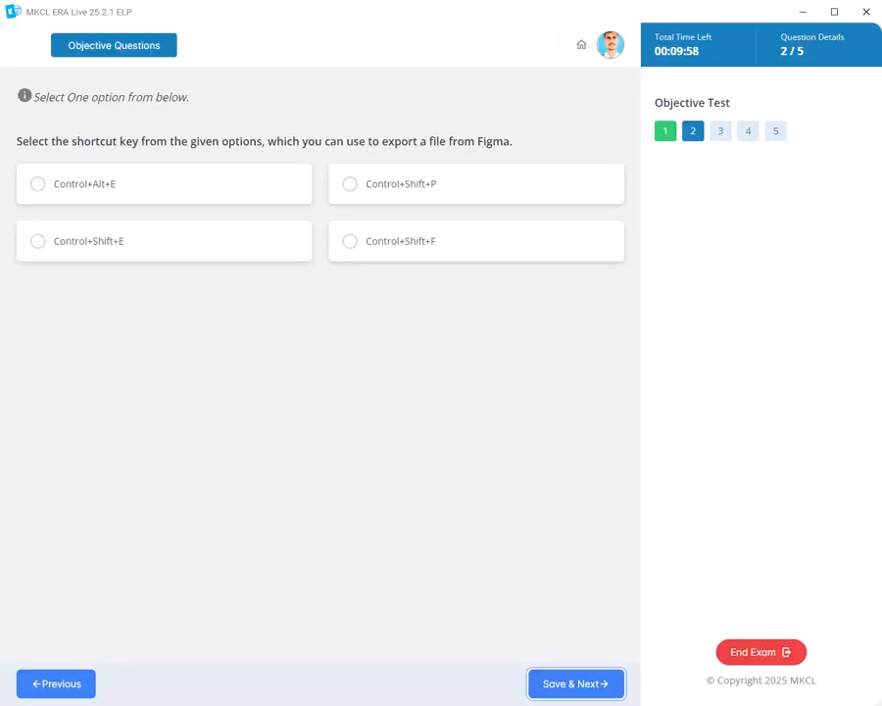
pyautogui.click(401, 184)
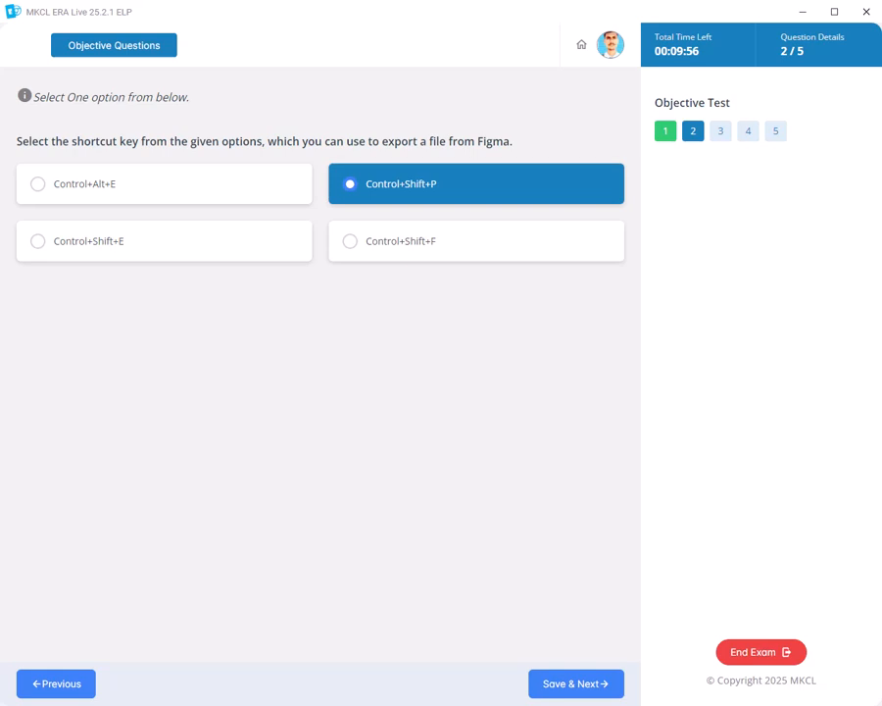
pyautogui.click(577, 683)
# Submit TRUE for the statement on duplicating a Figma project file and Control+Shift+5 as the outlines shortcut
pyautogui.click(39, 185)
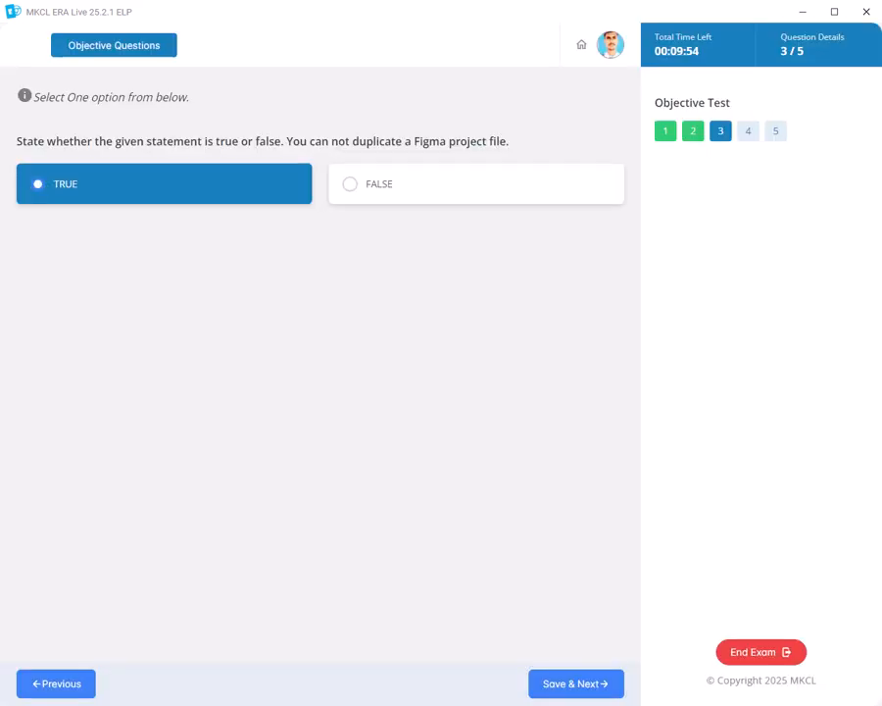
pyautogui.click(576, 683)
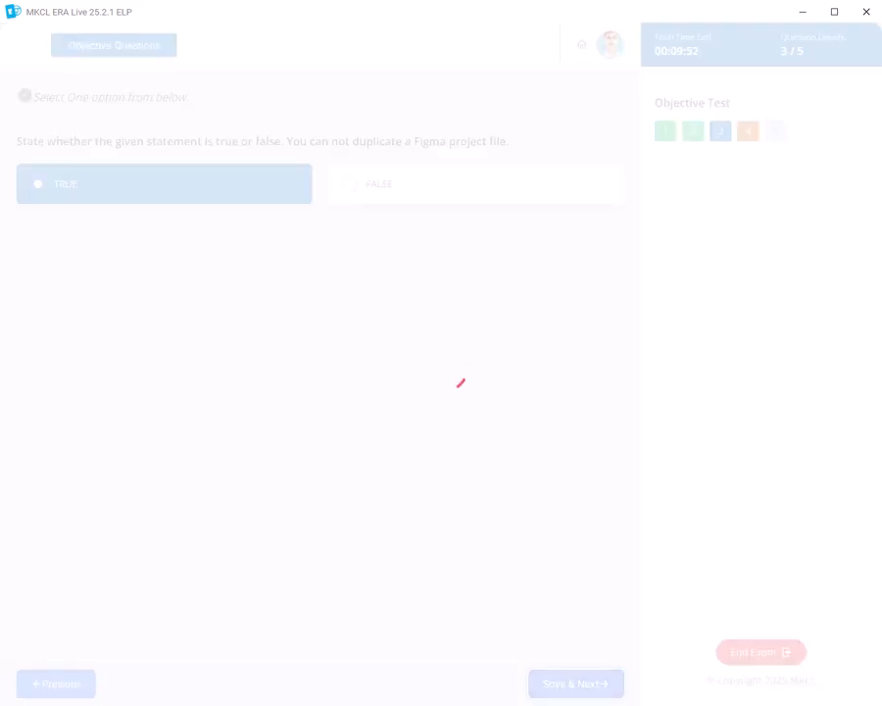
pyautogui.click(401, 185)
pyautogui.click(576, 683)
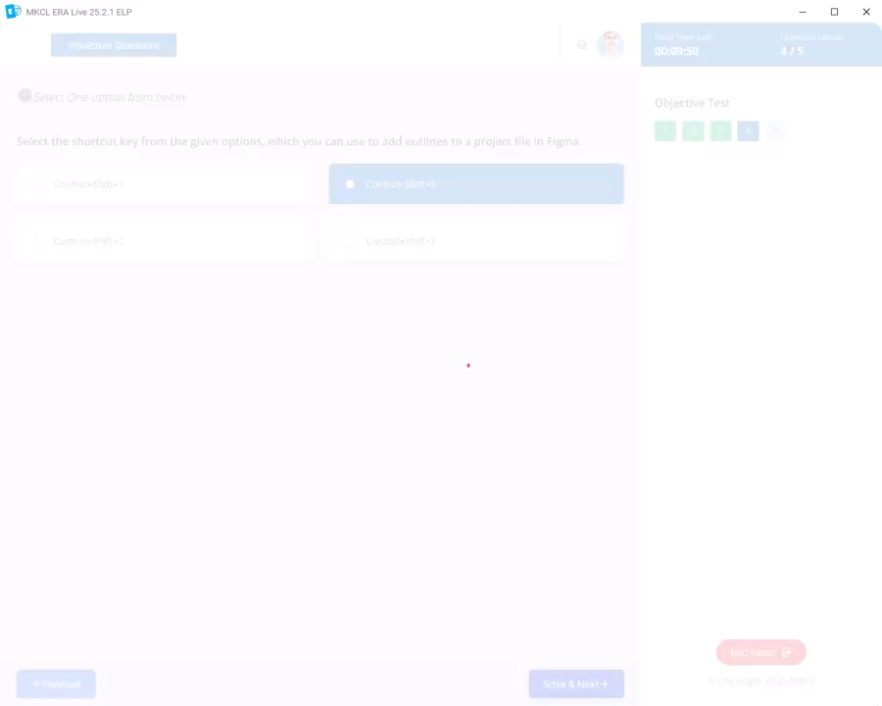
# Submit Prototype>Design>Inspect as the order of actions, end the Objective Test, and minimize the course window
pyautogui.click(112, 185)
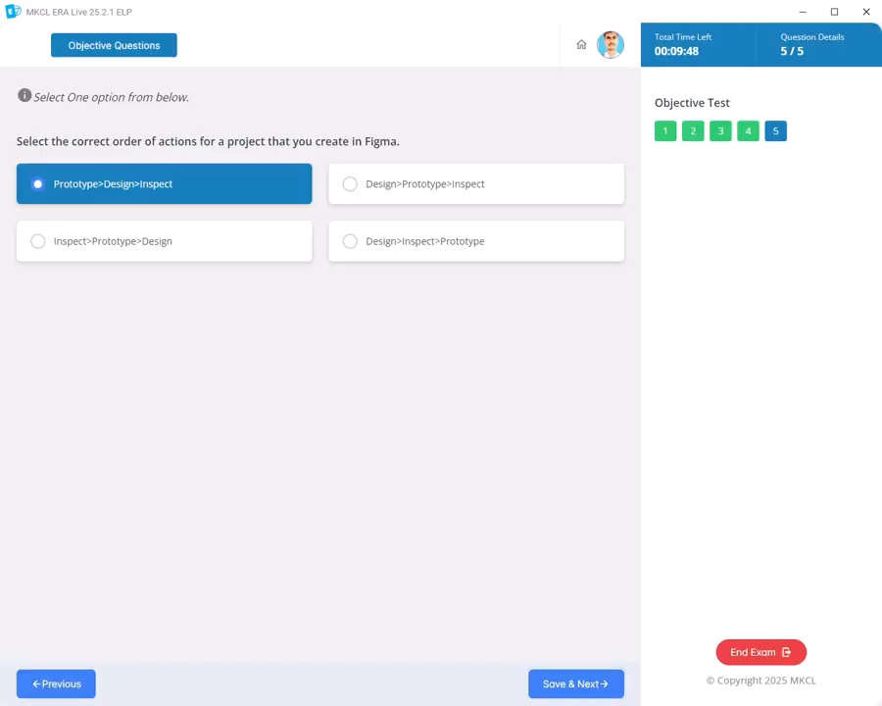
pyautogui.click(577, 683)
pyautogui.click(541, 429)
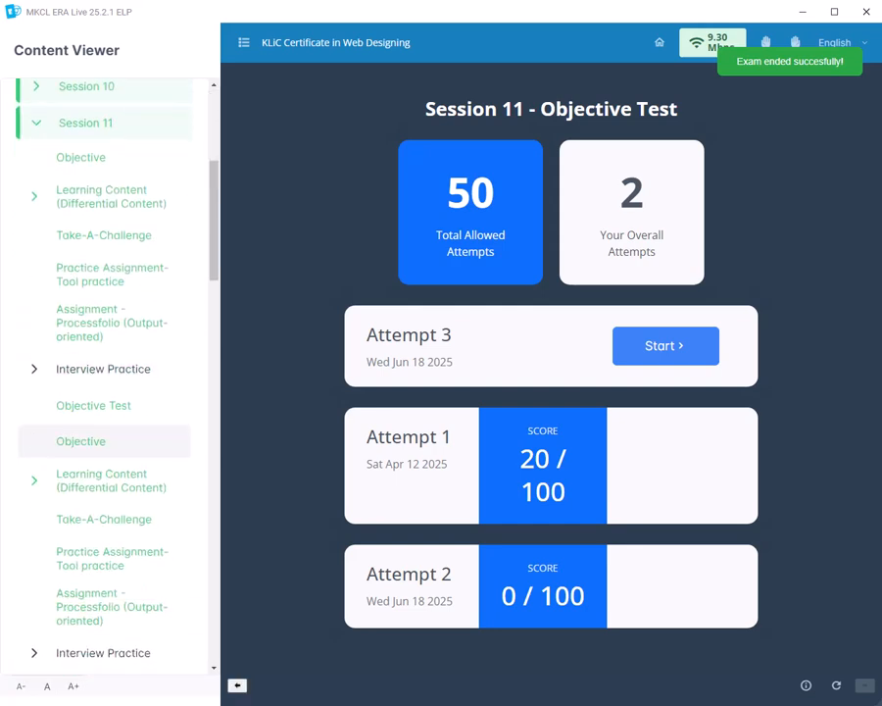
pyautogui.click(803, 12)
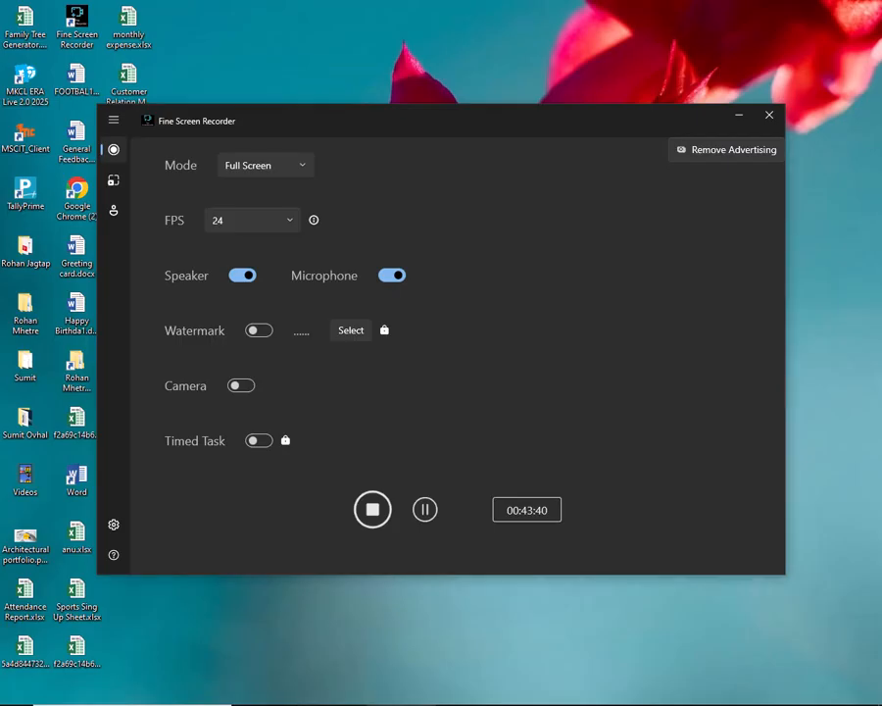